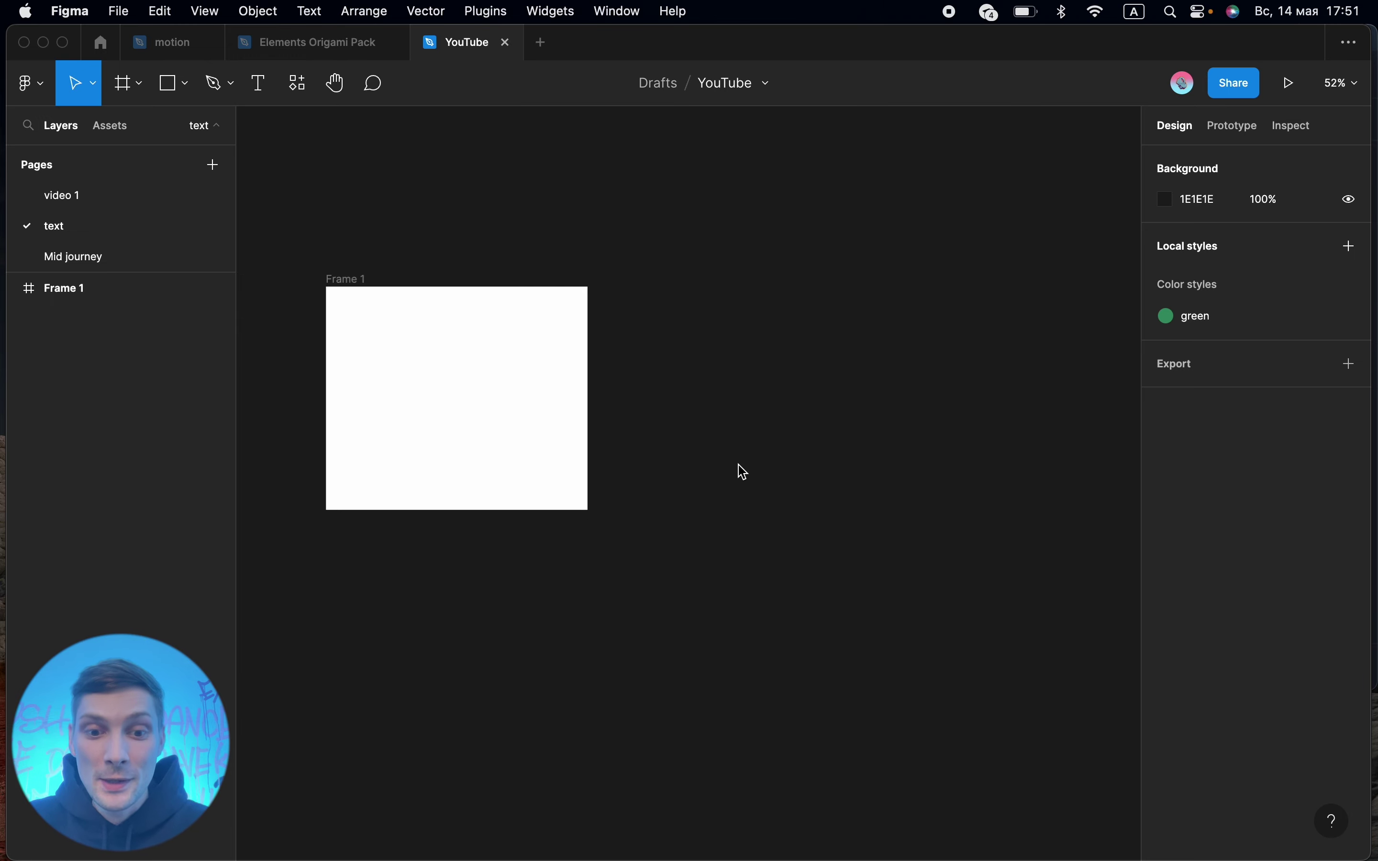
Launch the Font Preview plugin from the canvas menu and move its window right
scroll(725, 467, right, 3)
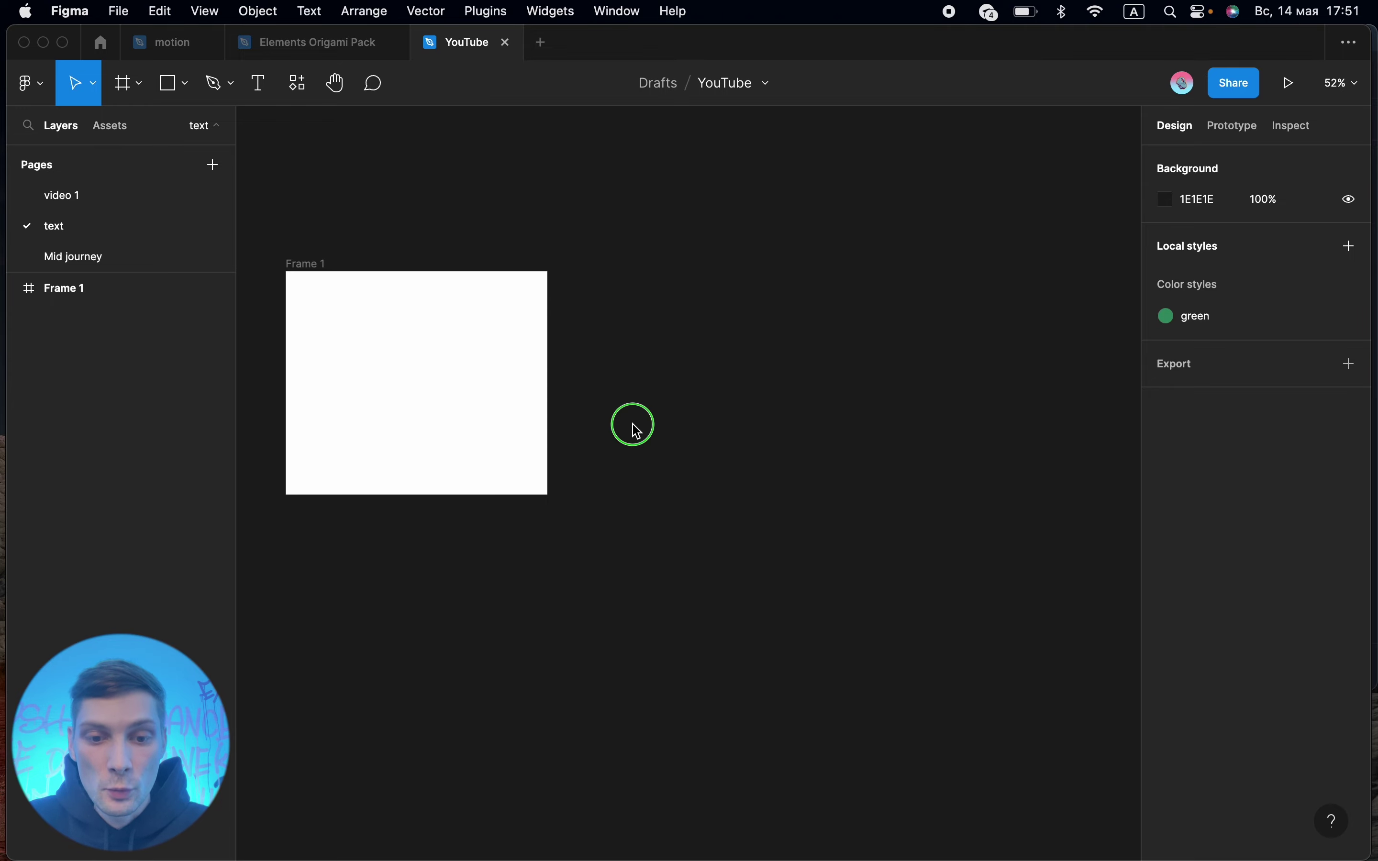
right_click(636, 431)
mouse_move(721, 586)
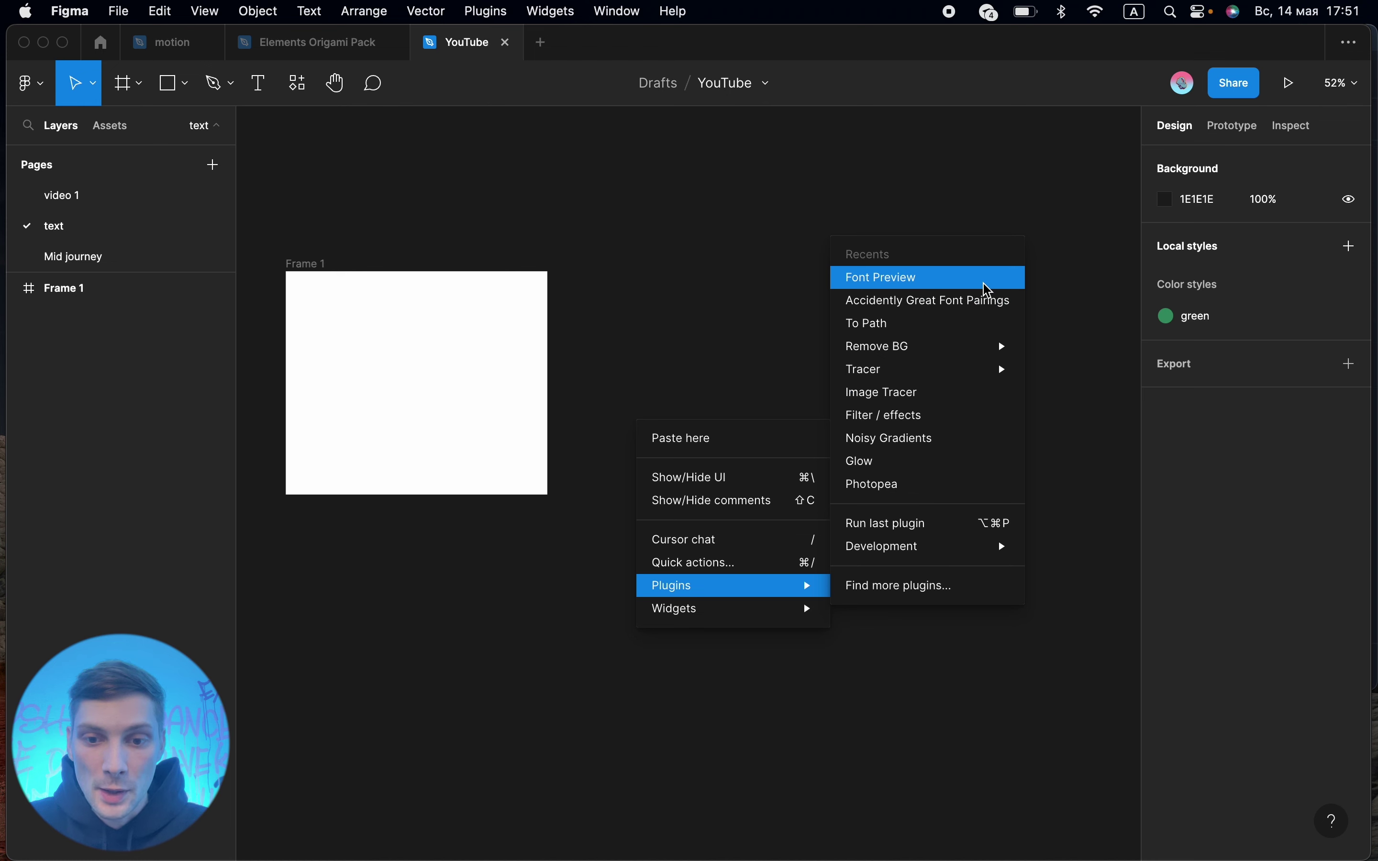
click(944, 279)
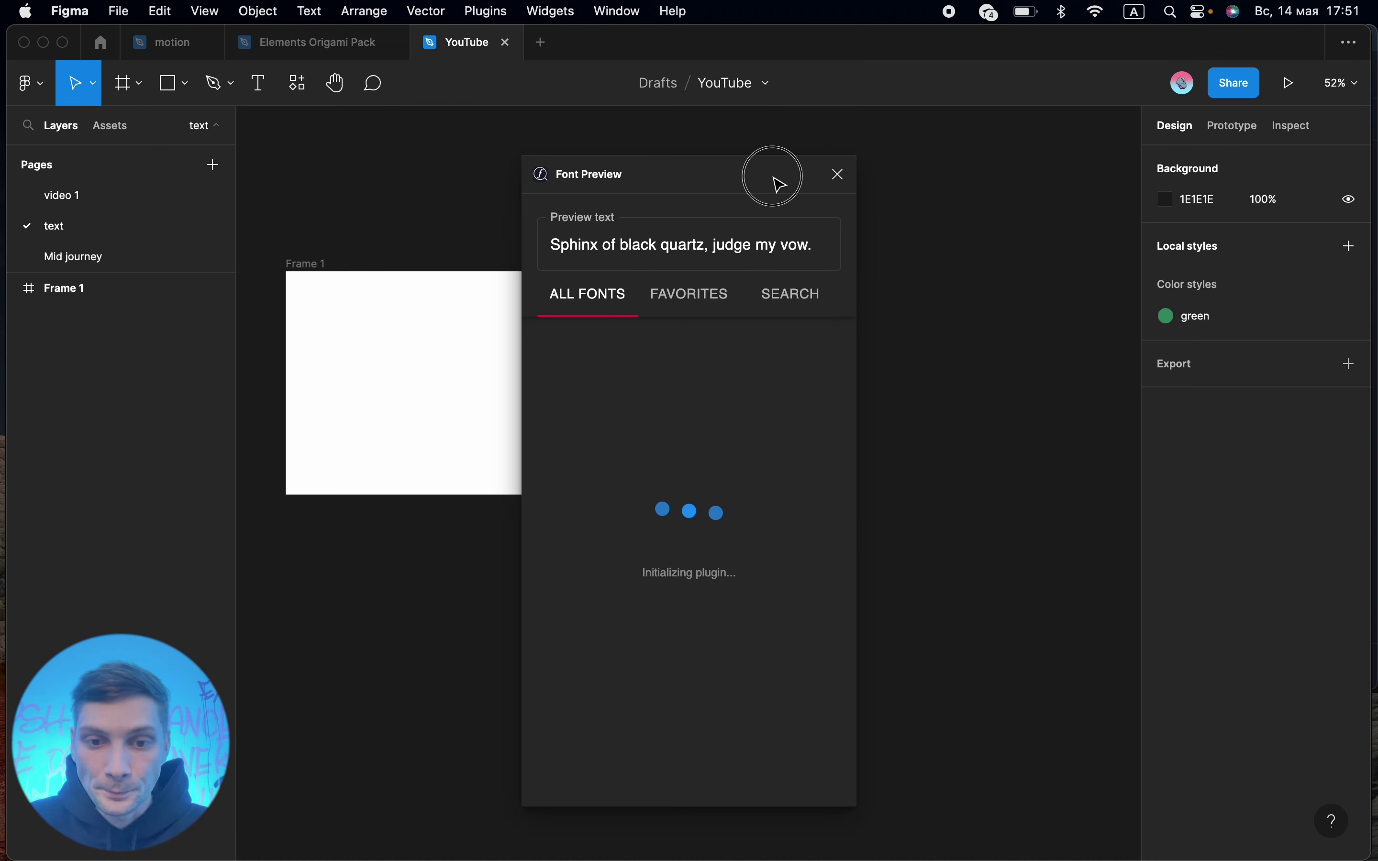
drag(701, 172, 804, 176)
Add a text layer reading 'hustle' inside Frame 1
click(439, 372)
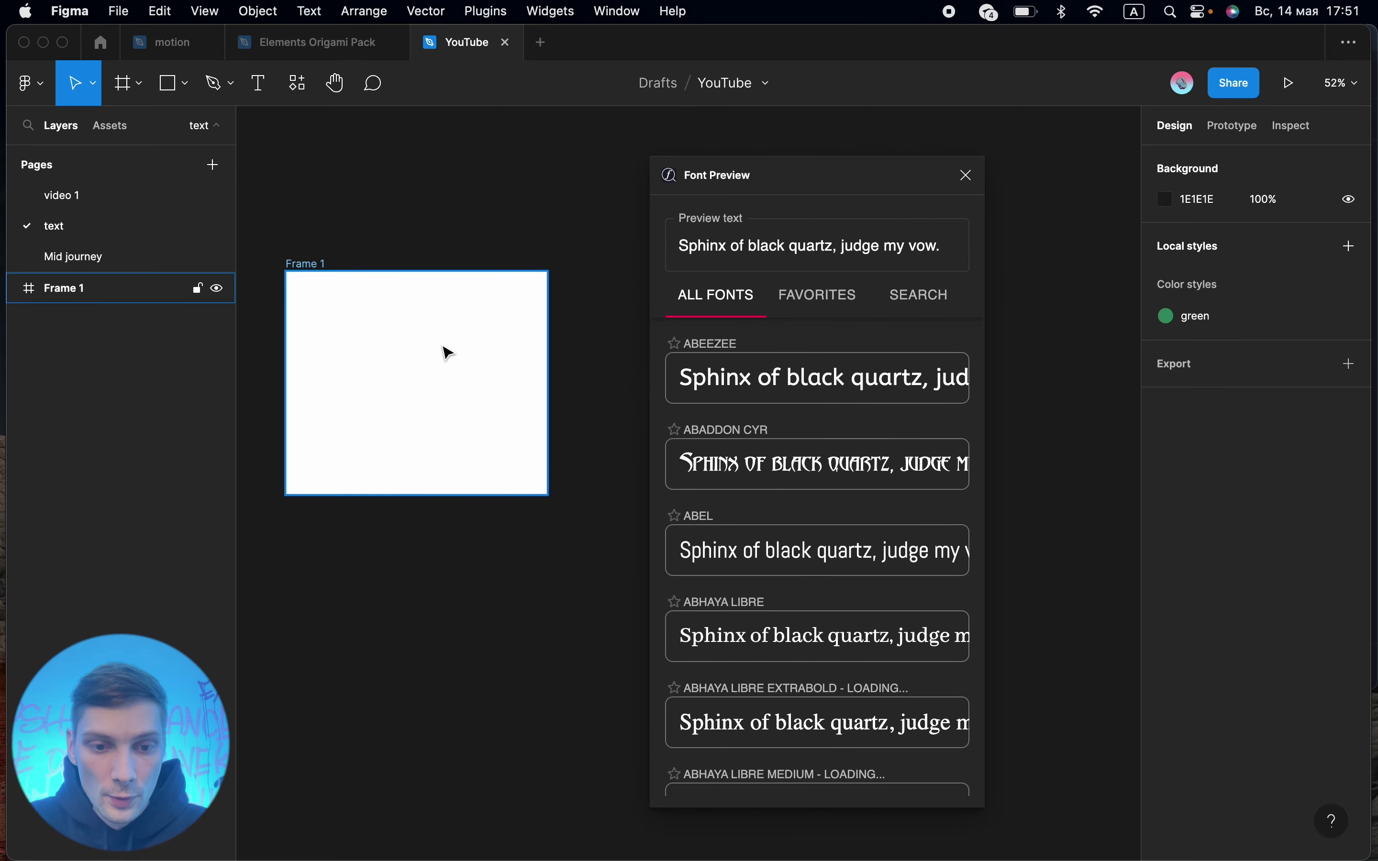
scroll(446, 353, up, 3)
key(t)
click(371, 332)
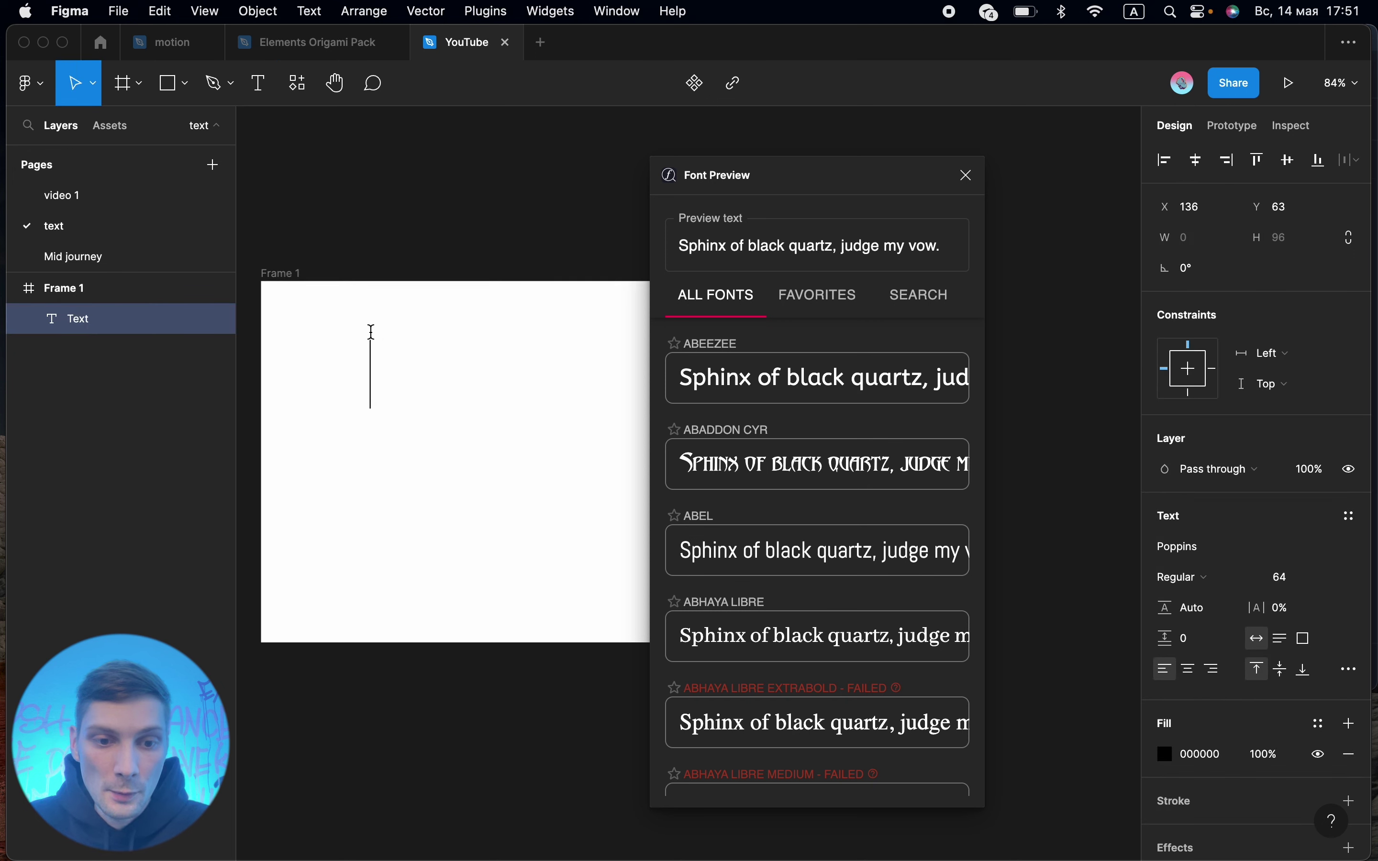
text(hu)
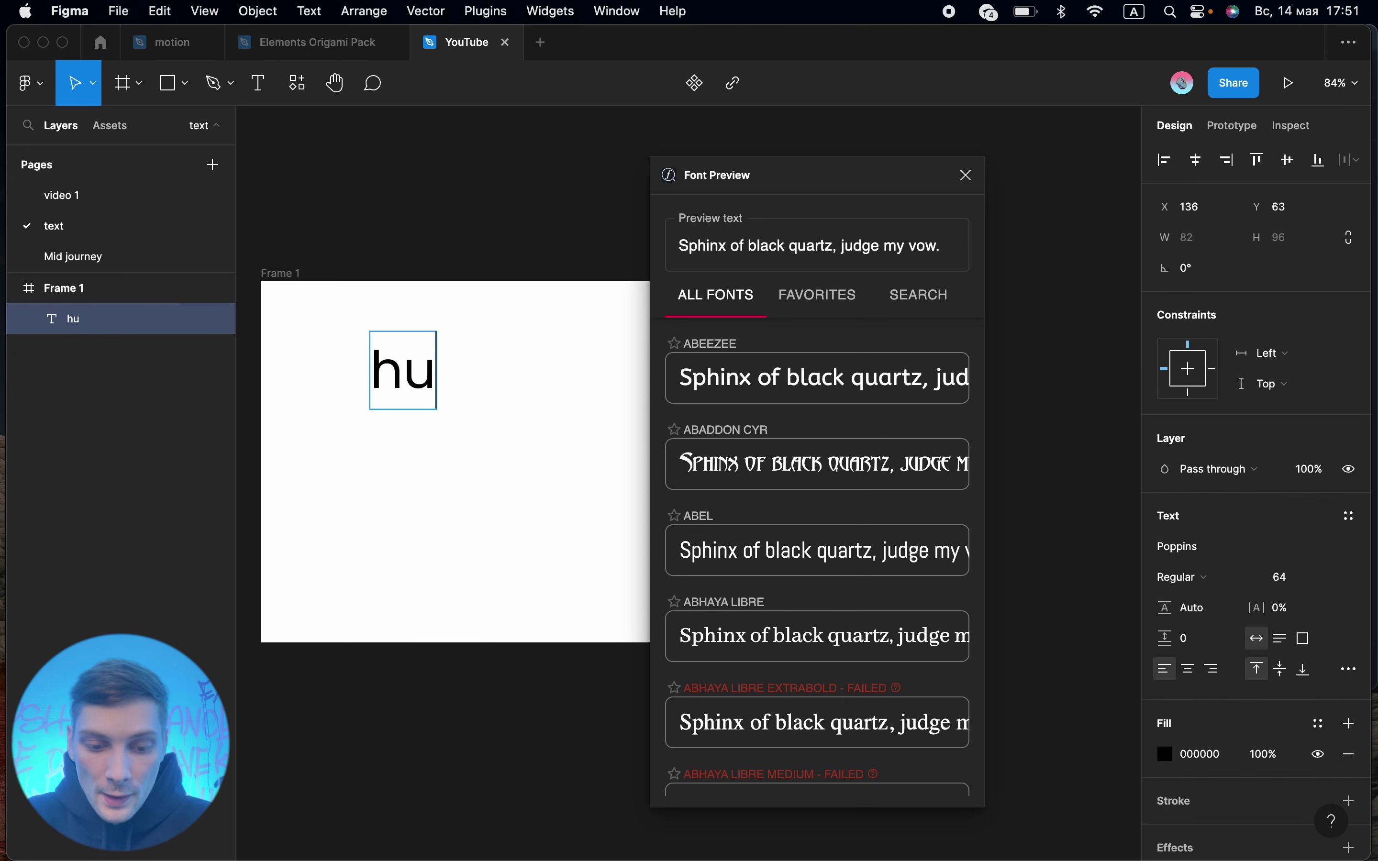
text(stle)
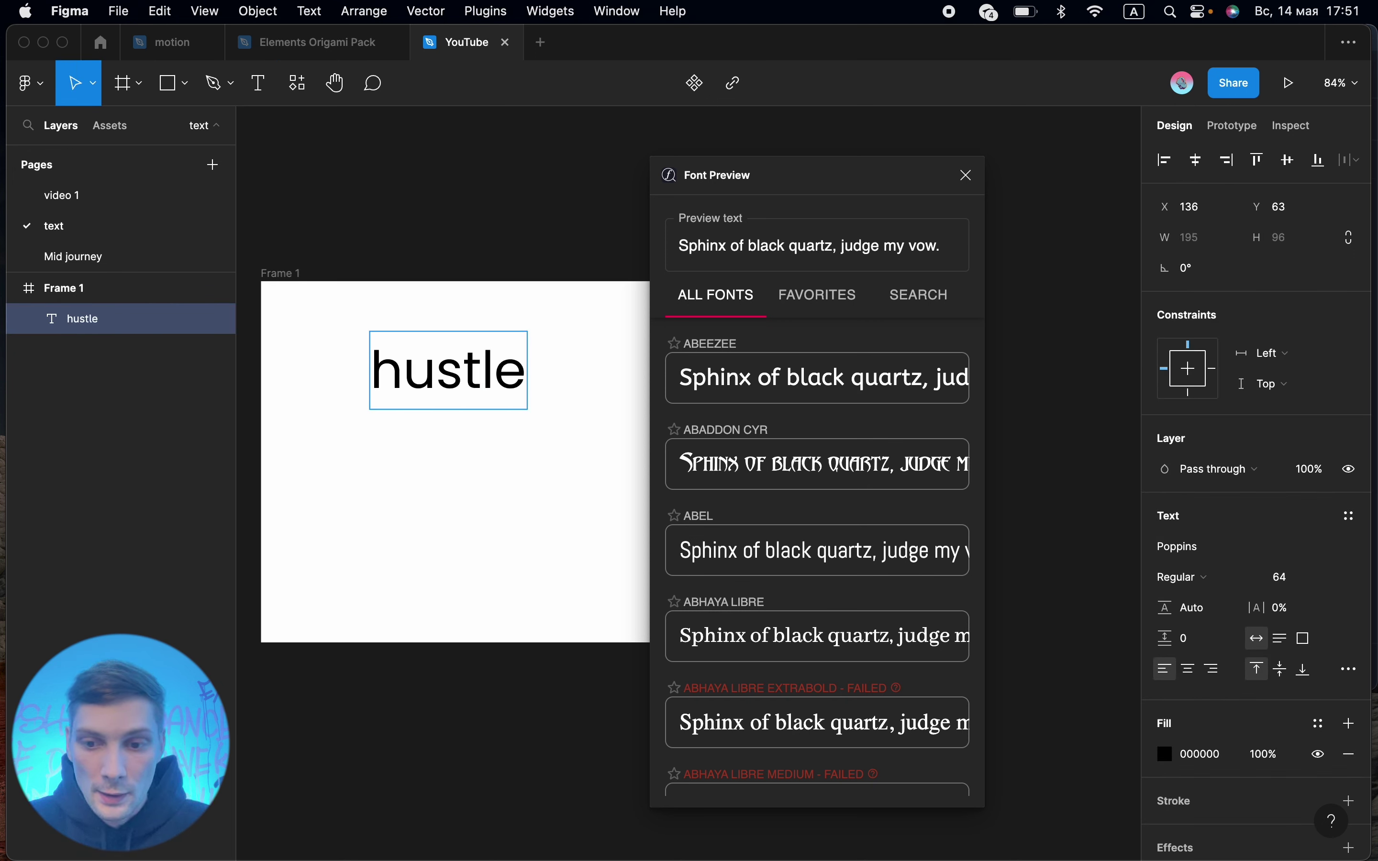
key(Escape)
scroll(455, 452, right, 2)
scroll(455, 452, down, 1)
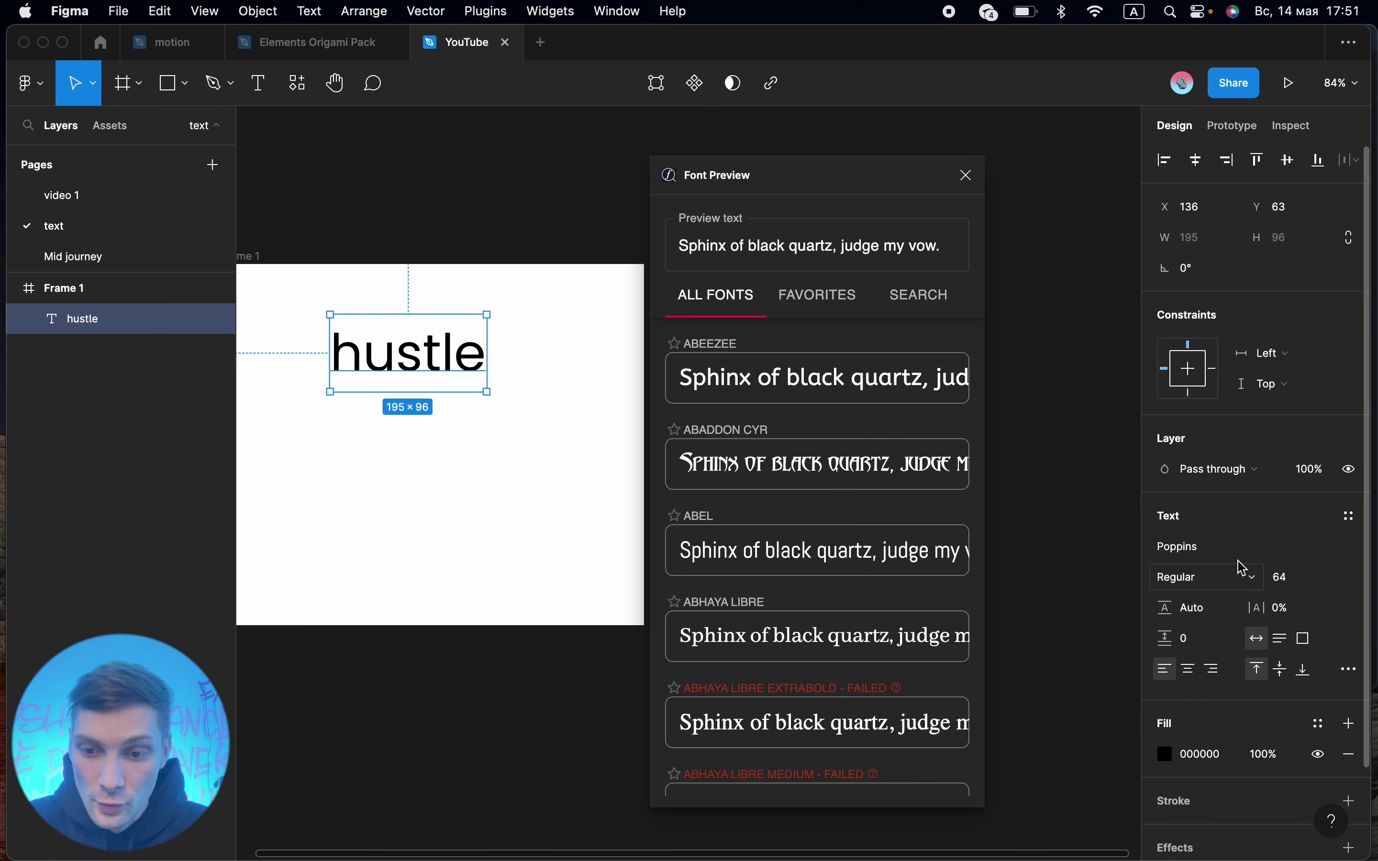
Browse the font list and apply Meloriac to the hustle text
click(1347, 549)
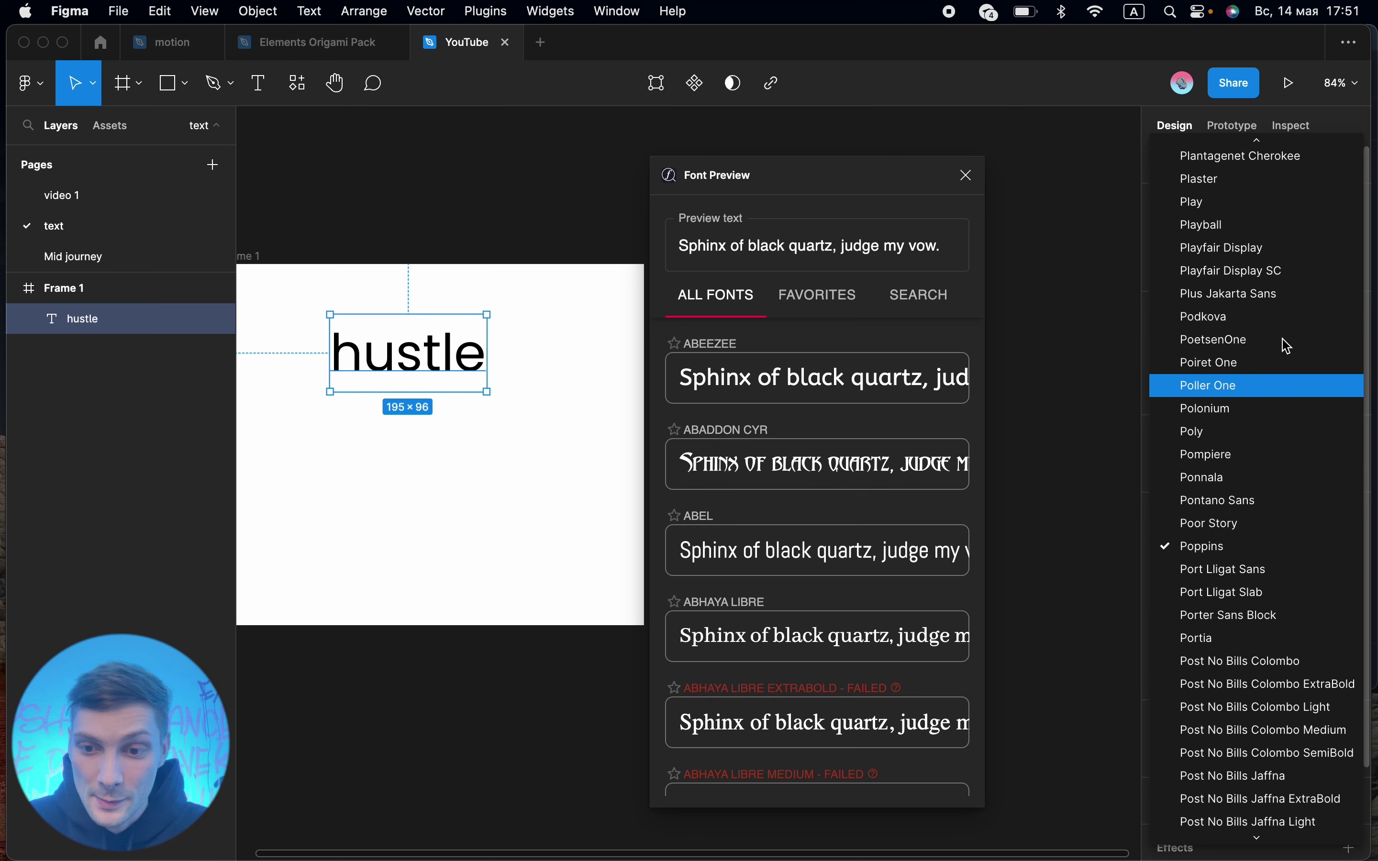
scroll(1300, 320, up, 2)
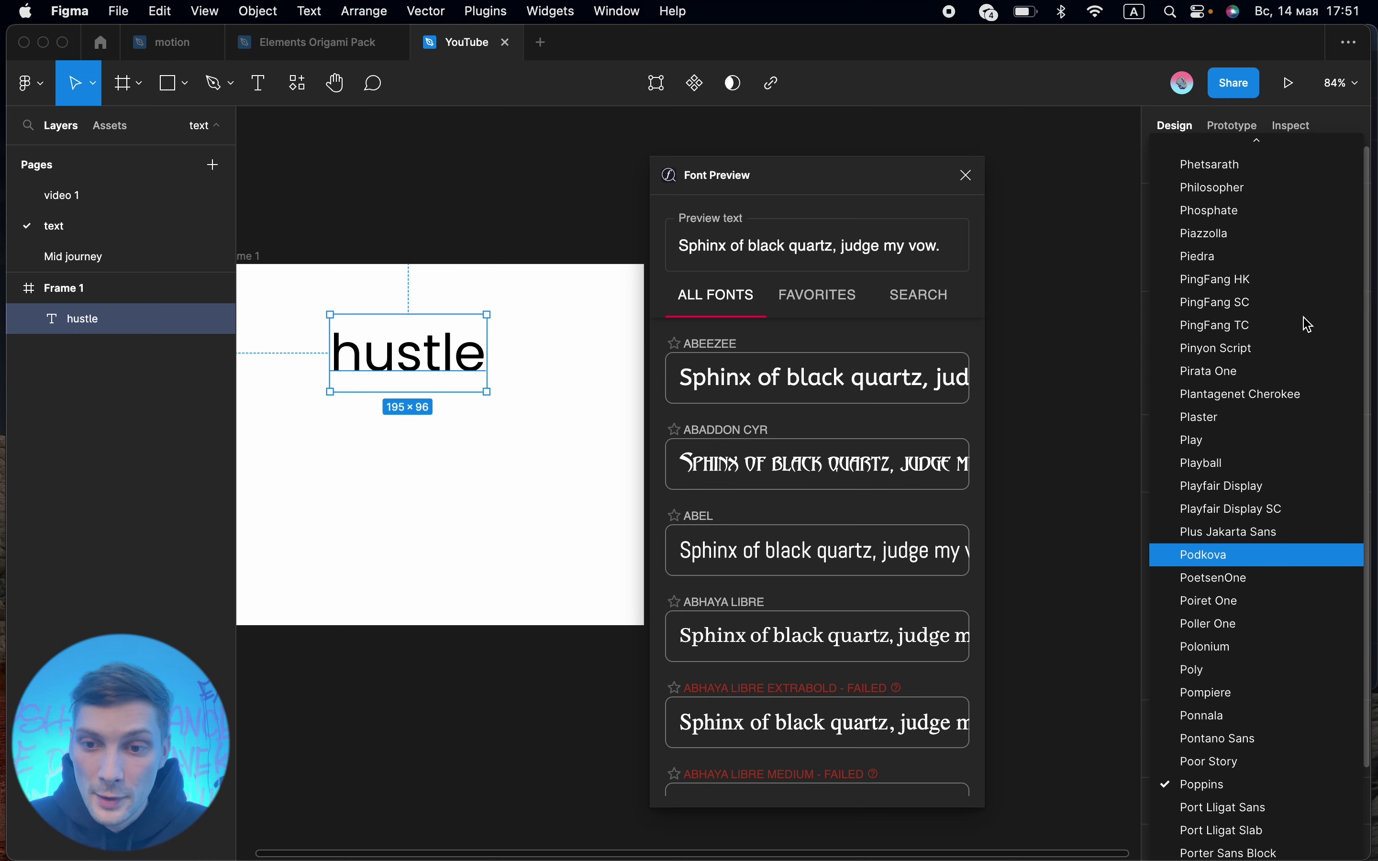
scroll(1309, 437, up, 8)
scroll(1275, 319, up, 10)
scroll(1275, 376, up, 3)
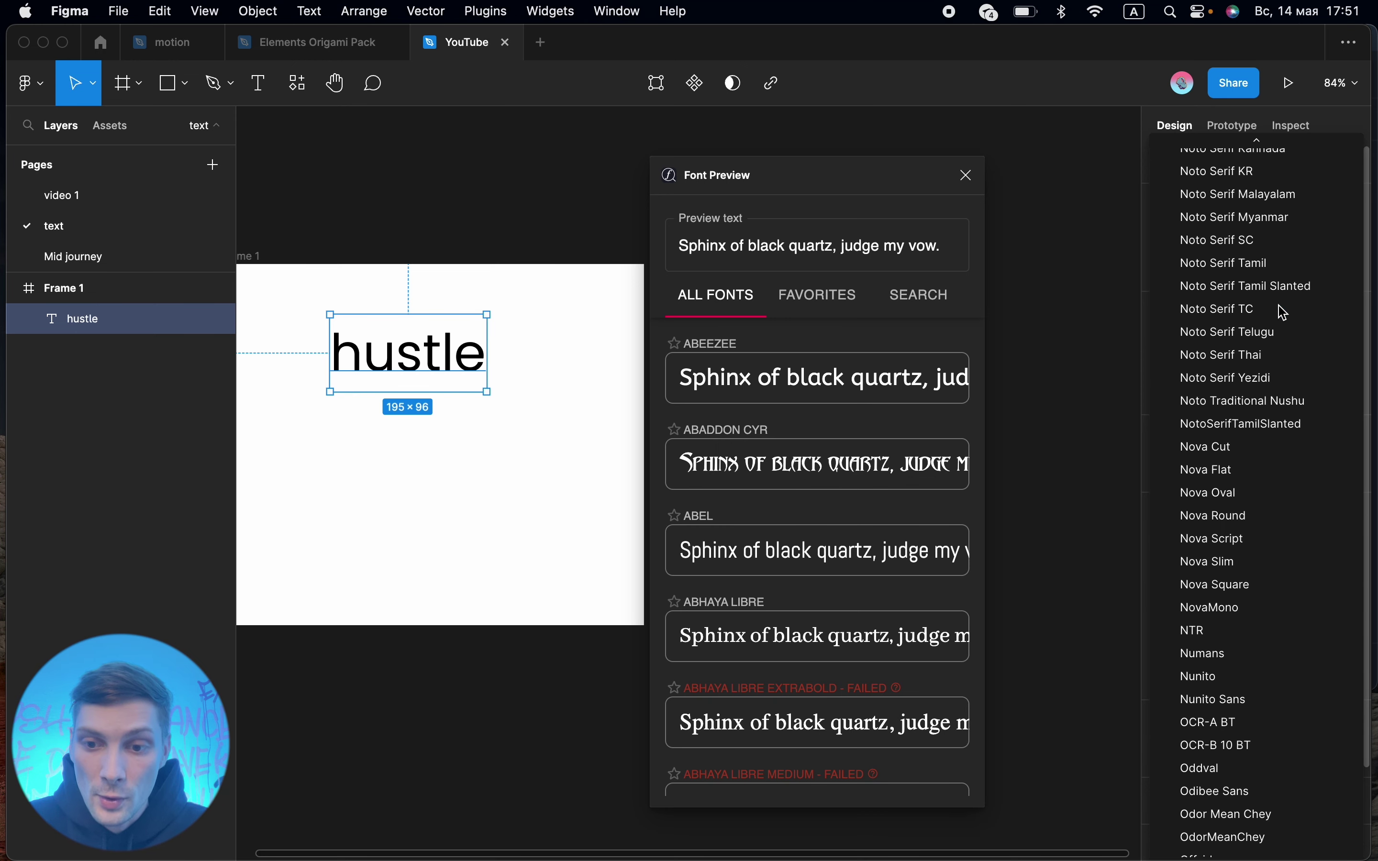
scroll(1275, 393, up, 8)
scroll(1267, 461, up, 2)
scroll(1267, 461, up, 5)
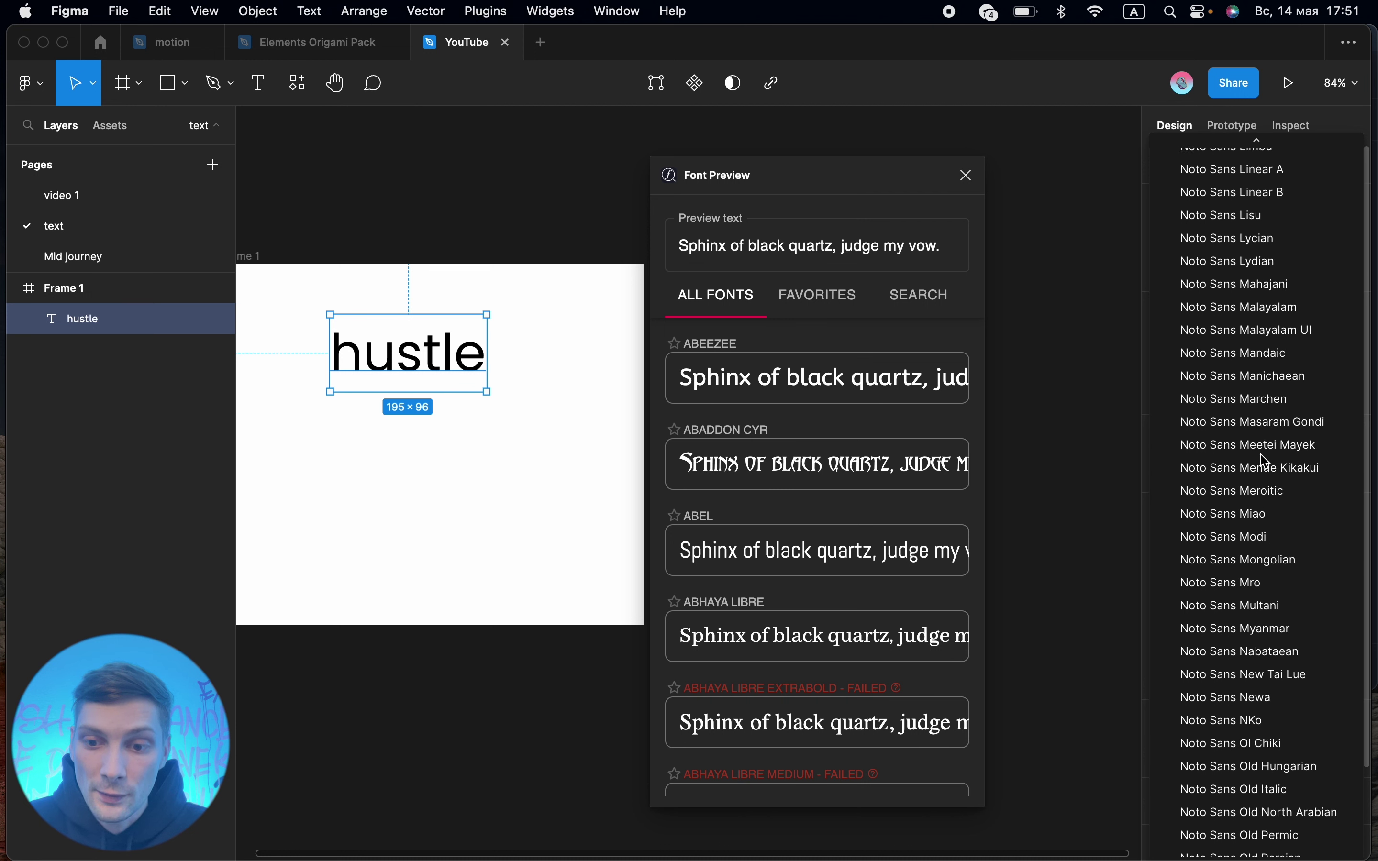
scroll(1267, 462, up, 5)
scroll(1266, 463, up, 5)
scroll(1267, 463, up, 5)
scroll(1267, 463, up, 5)
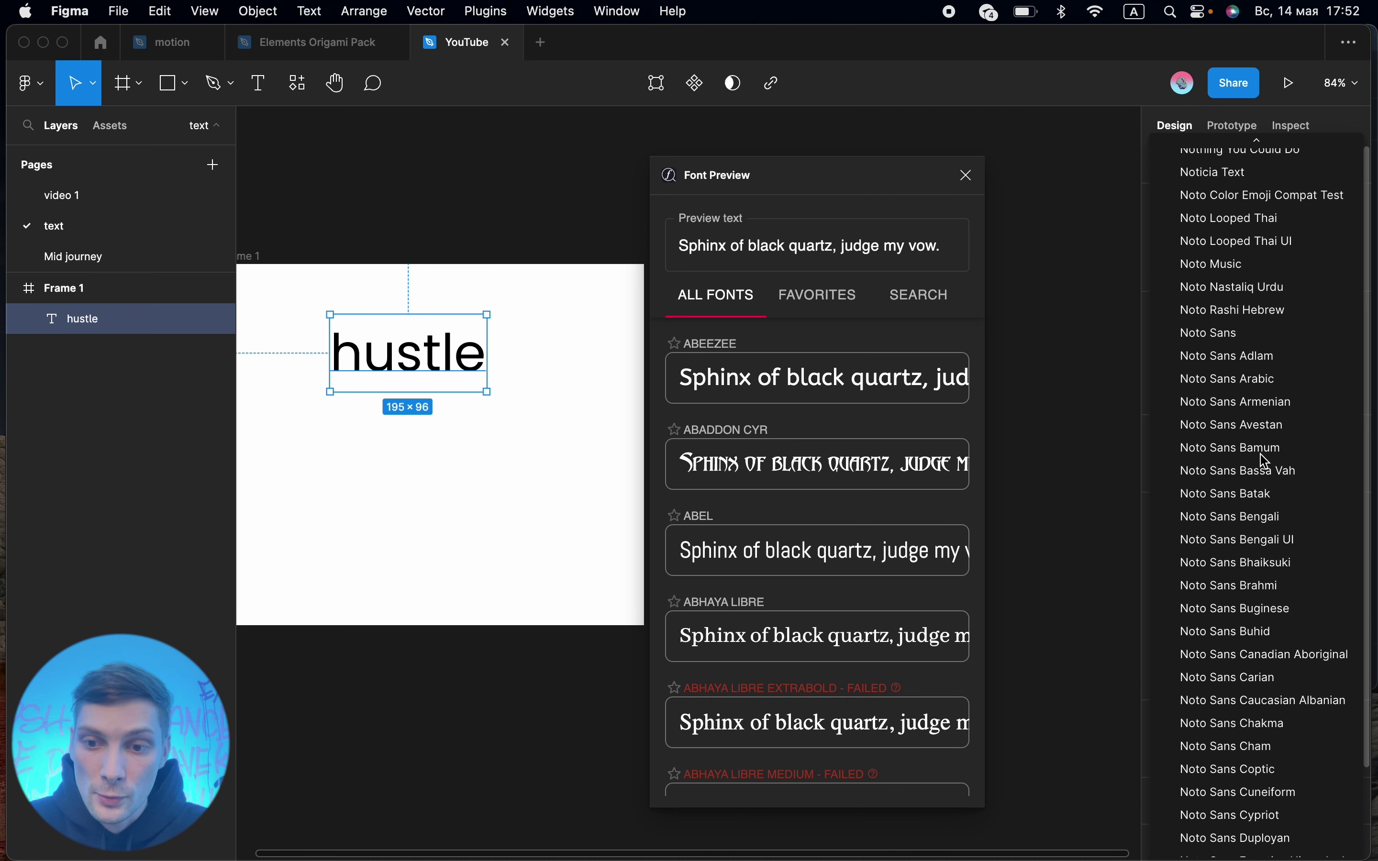
scroll(1267, 462, up, 5)
scroll(1267, 463, up, 3)
scroll(1267, 463, up, 5)
scroll(1266, 462, up, 5)
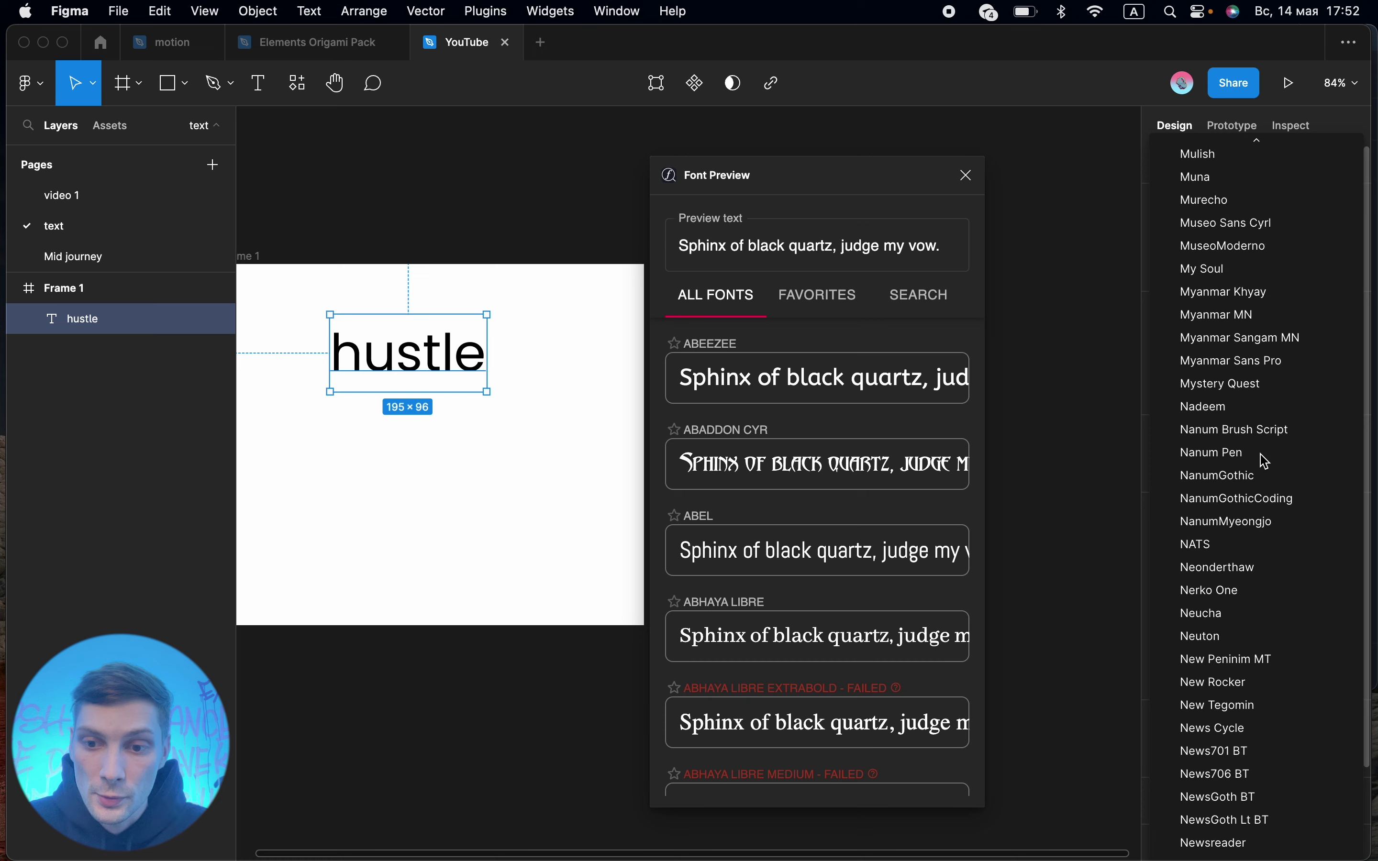
scroll(1267, 463, up, 5)
scroll(1255, 279, up, 5)
scroll(1249, 284, up, 5)
scroll(1253, 455, up, 5)
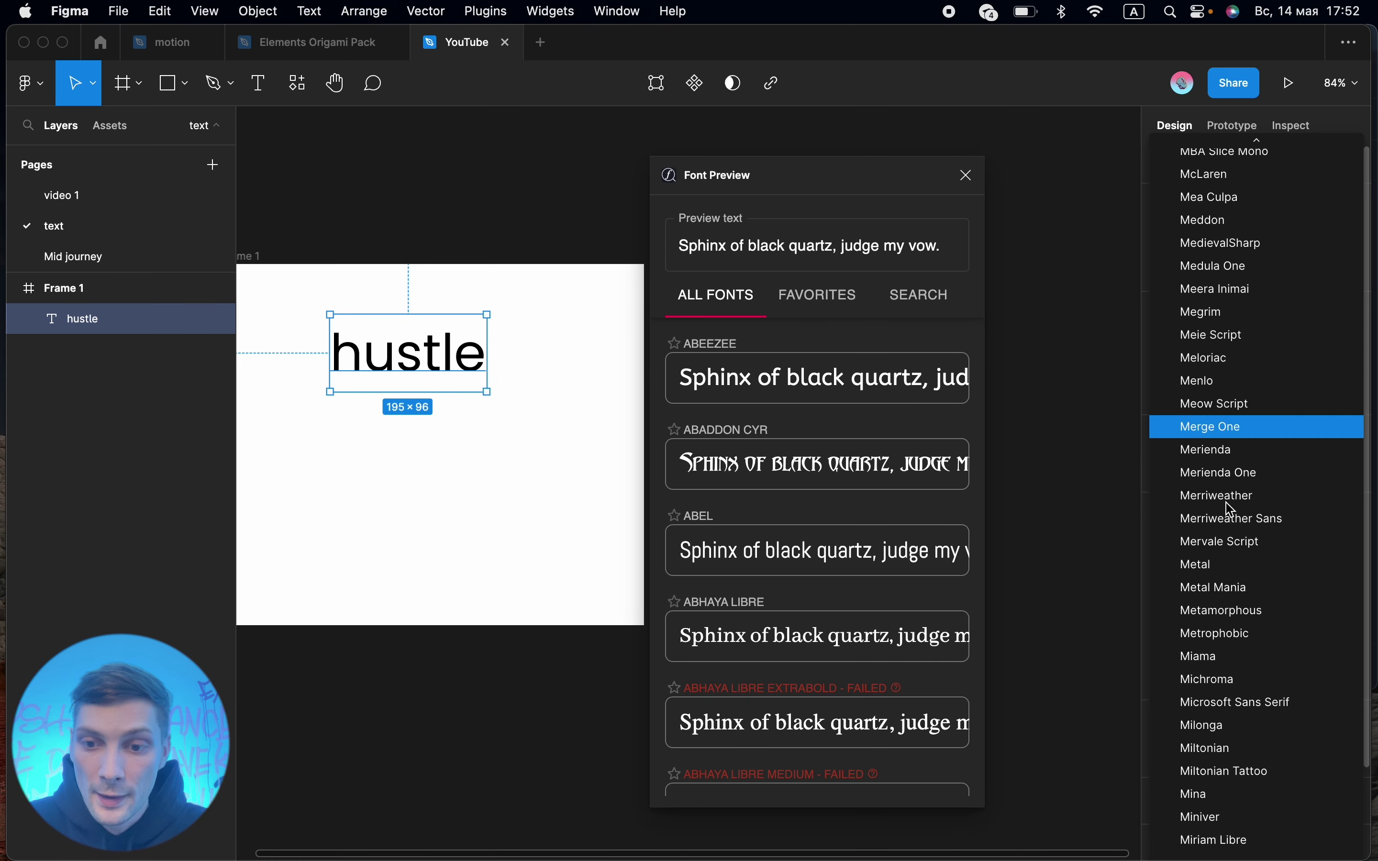
scroll(1247, 285, up, 3)
click(1244, 358)
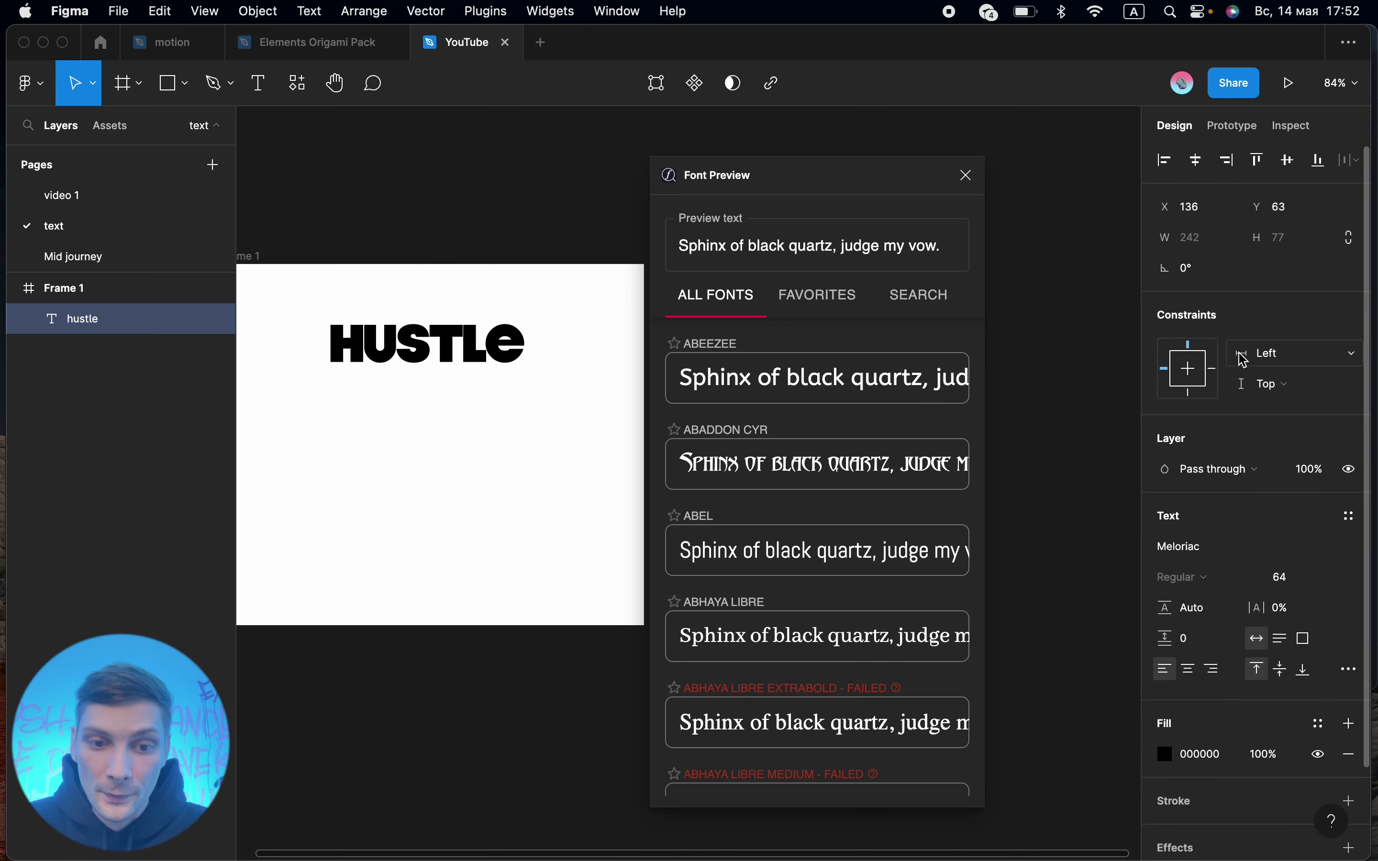
Try Azonix, then 3270 Condensed, on the hustle text
click(1195, 546)
text(Azonix)
key(Return)
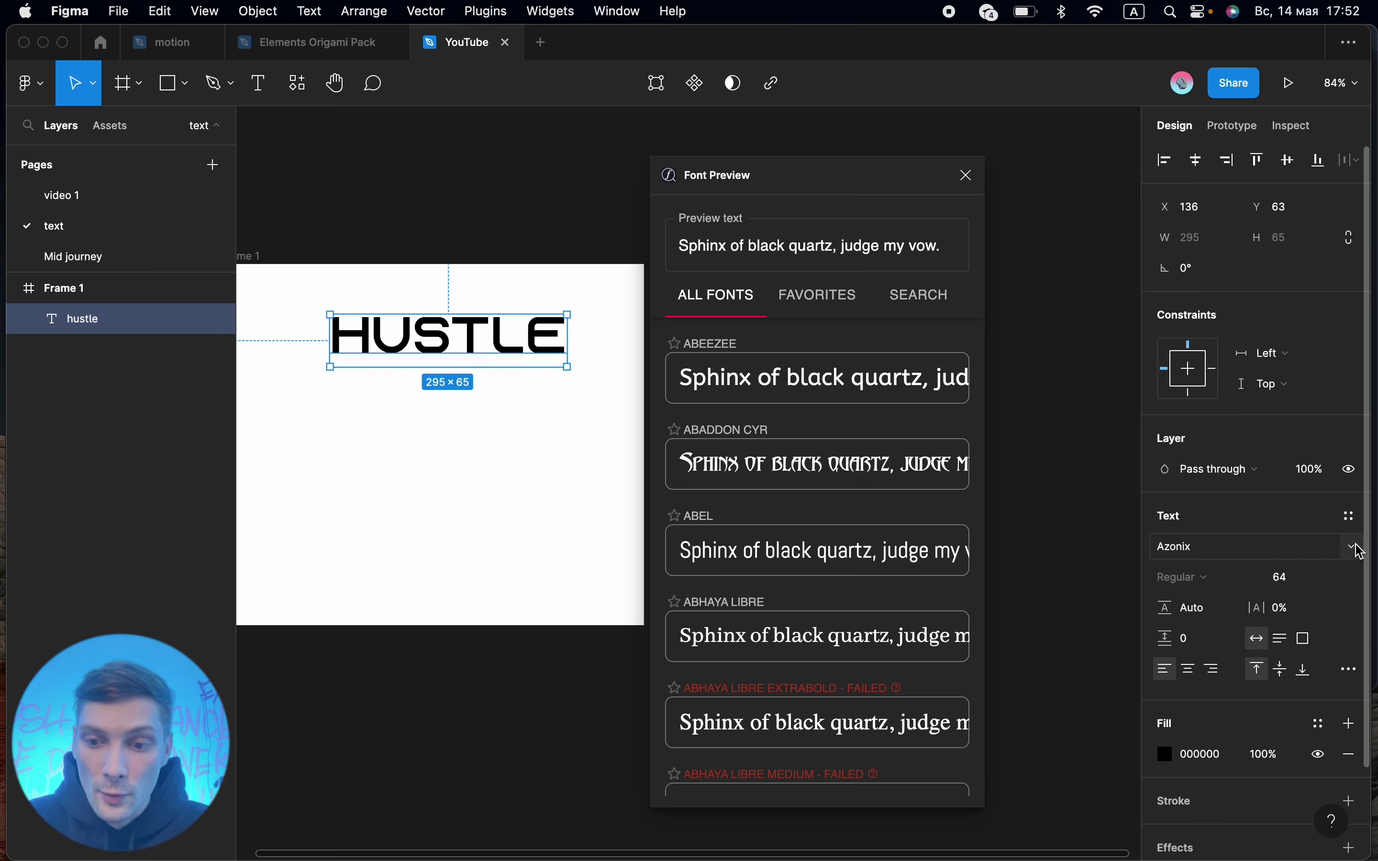
click(1358, 548)
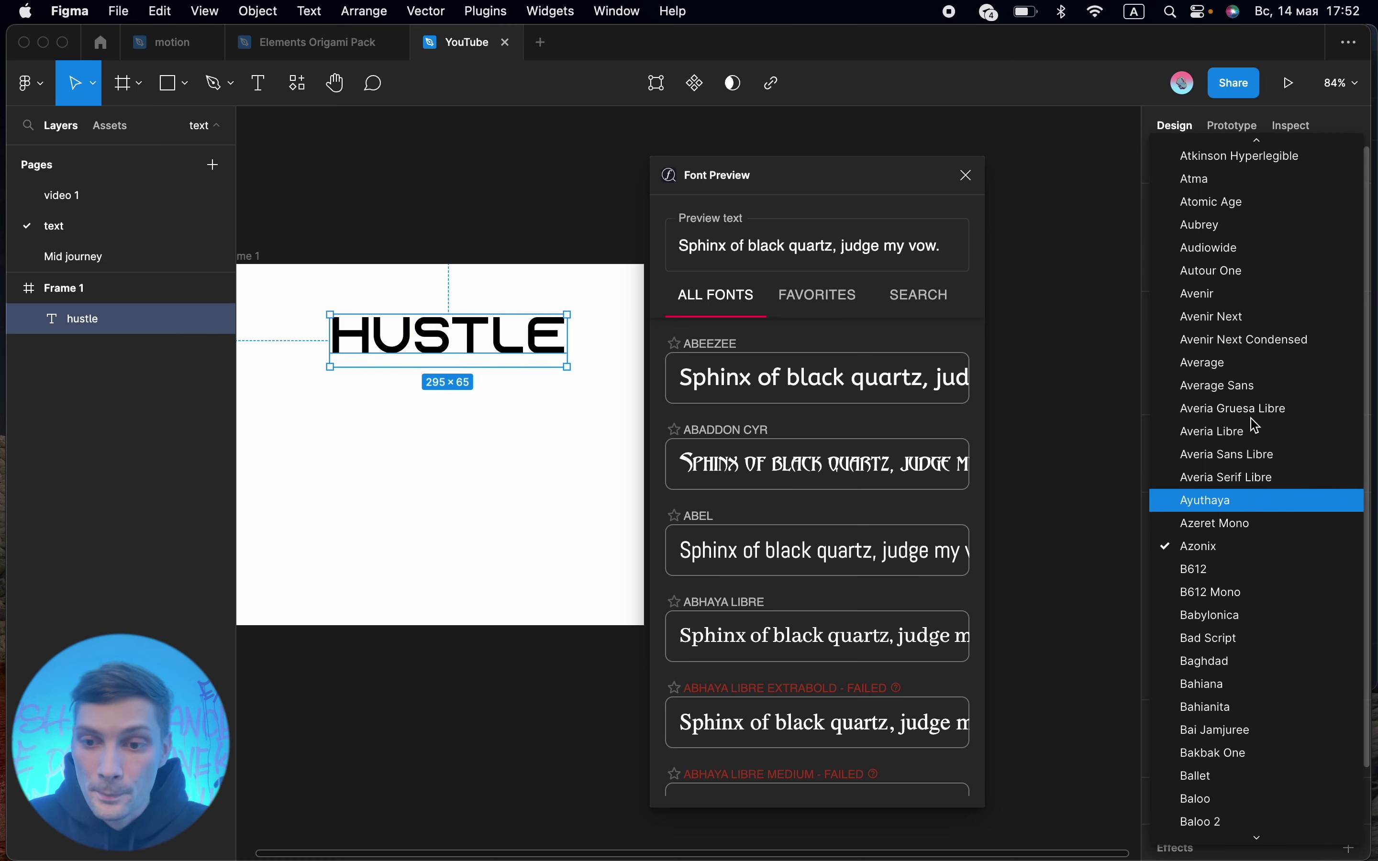
scroll(1260, 426, up, 10)
scroll(1252, 424, up, 10)
scroll(1252, 425, up, 10)
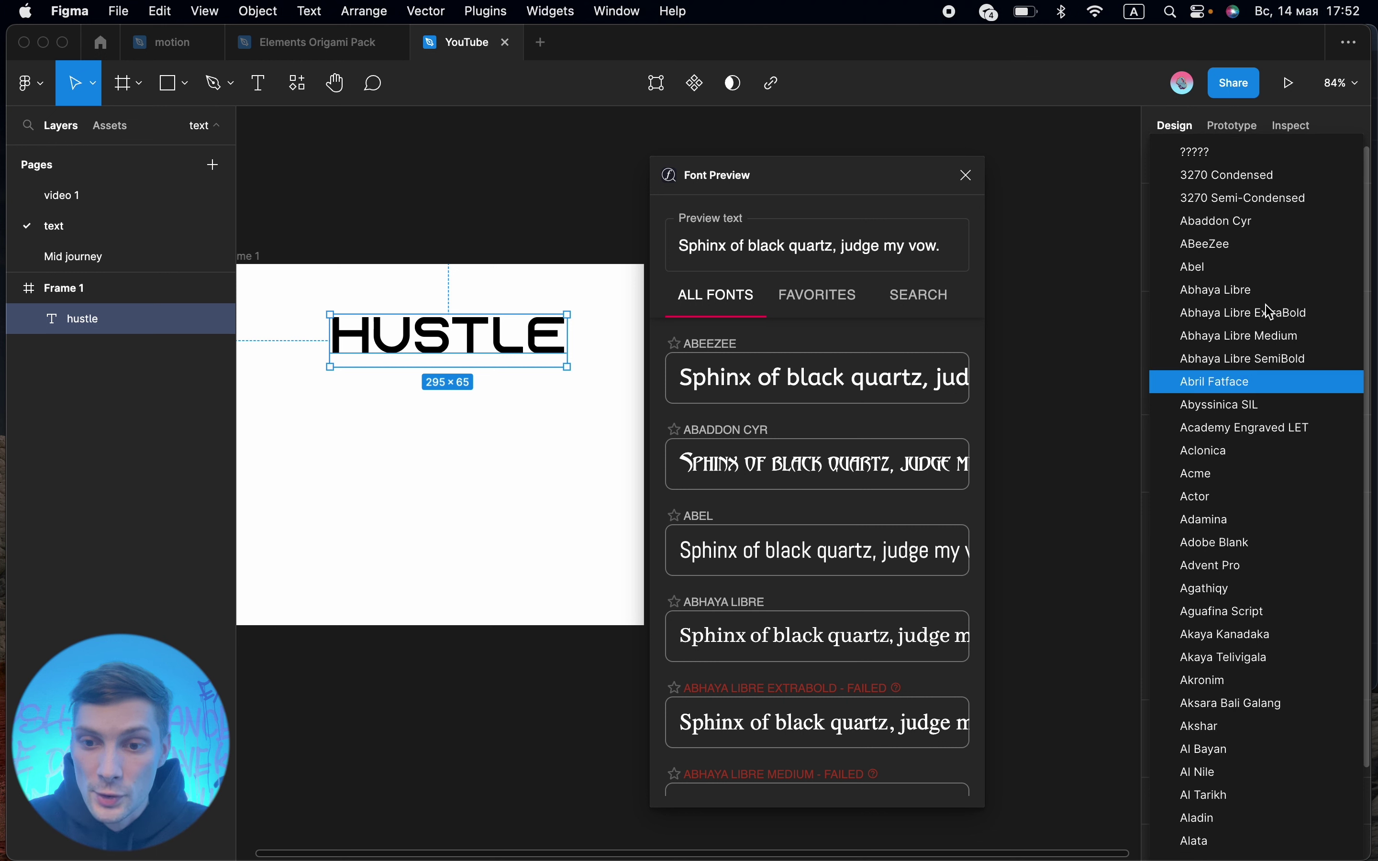
click(1271, 188)
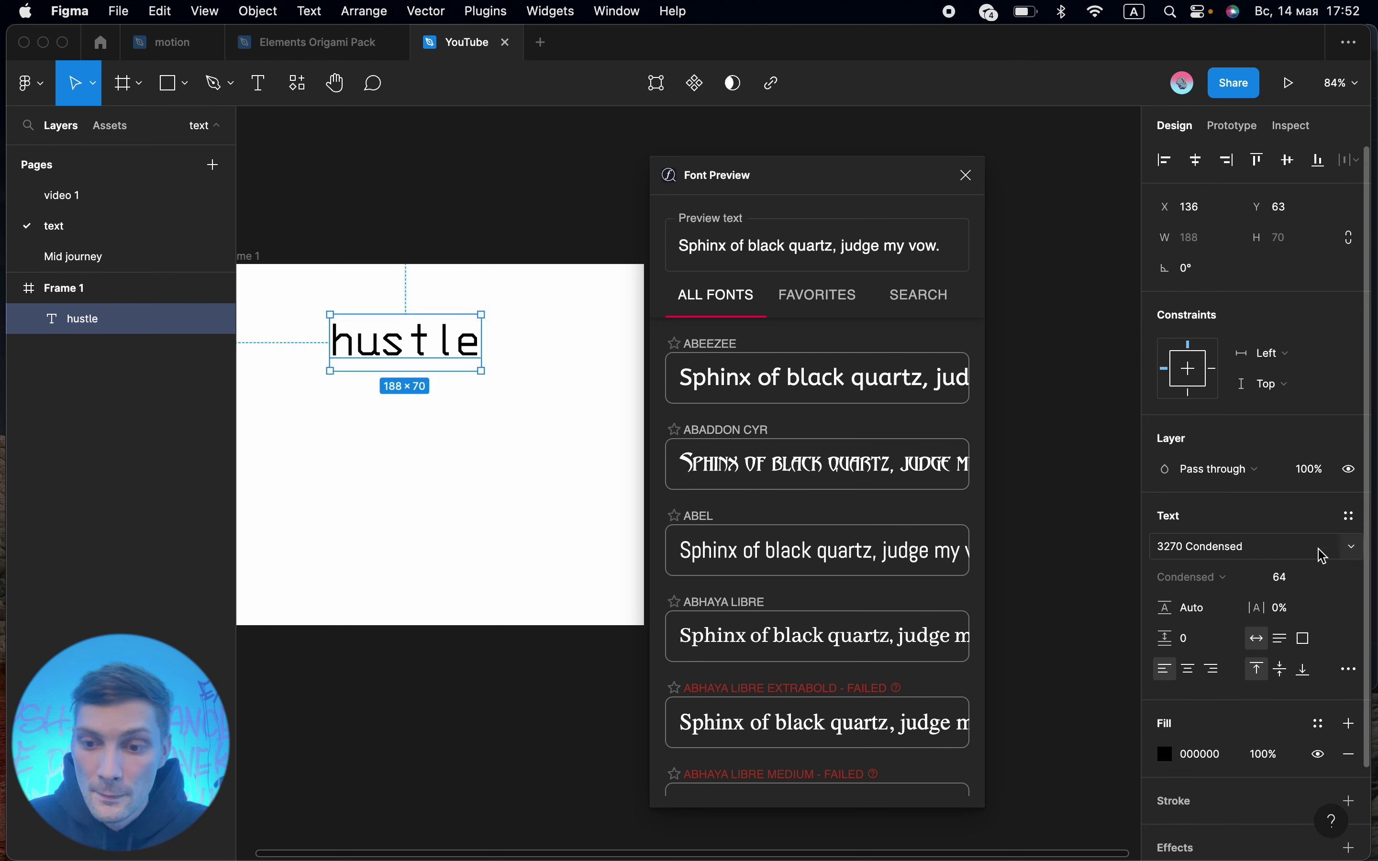
Try 3270 Semi-Condensed and the fonts after it, then settle on Bodoni 72
click(1353, 548)
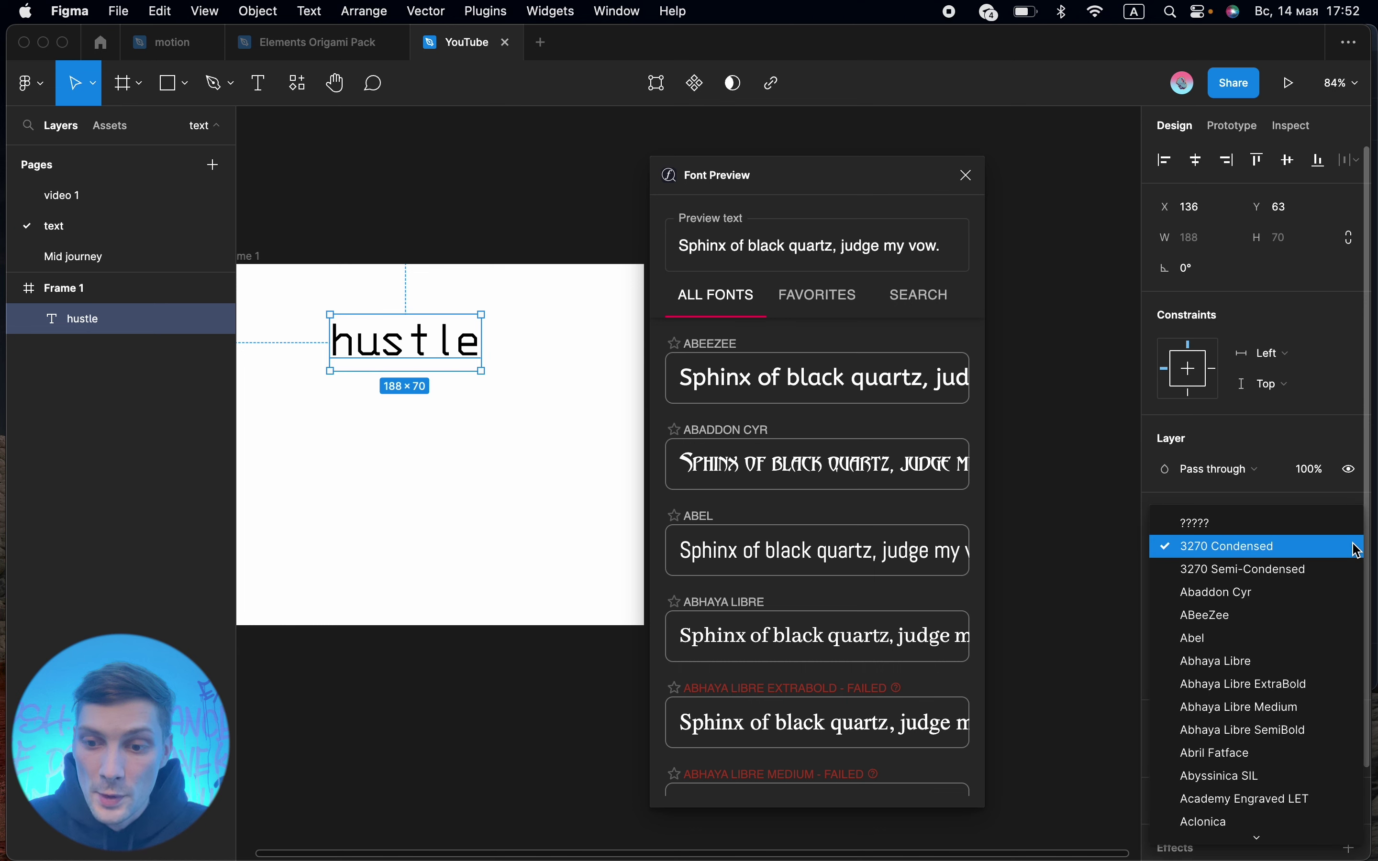
click(1319, 570)
click(1298, 550)
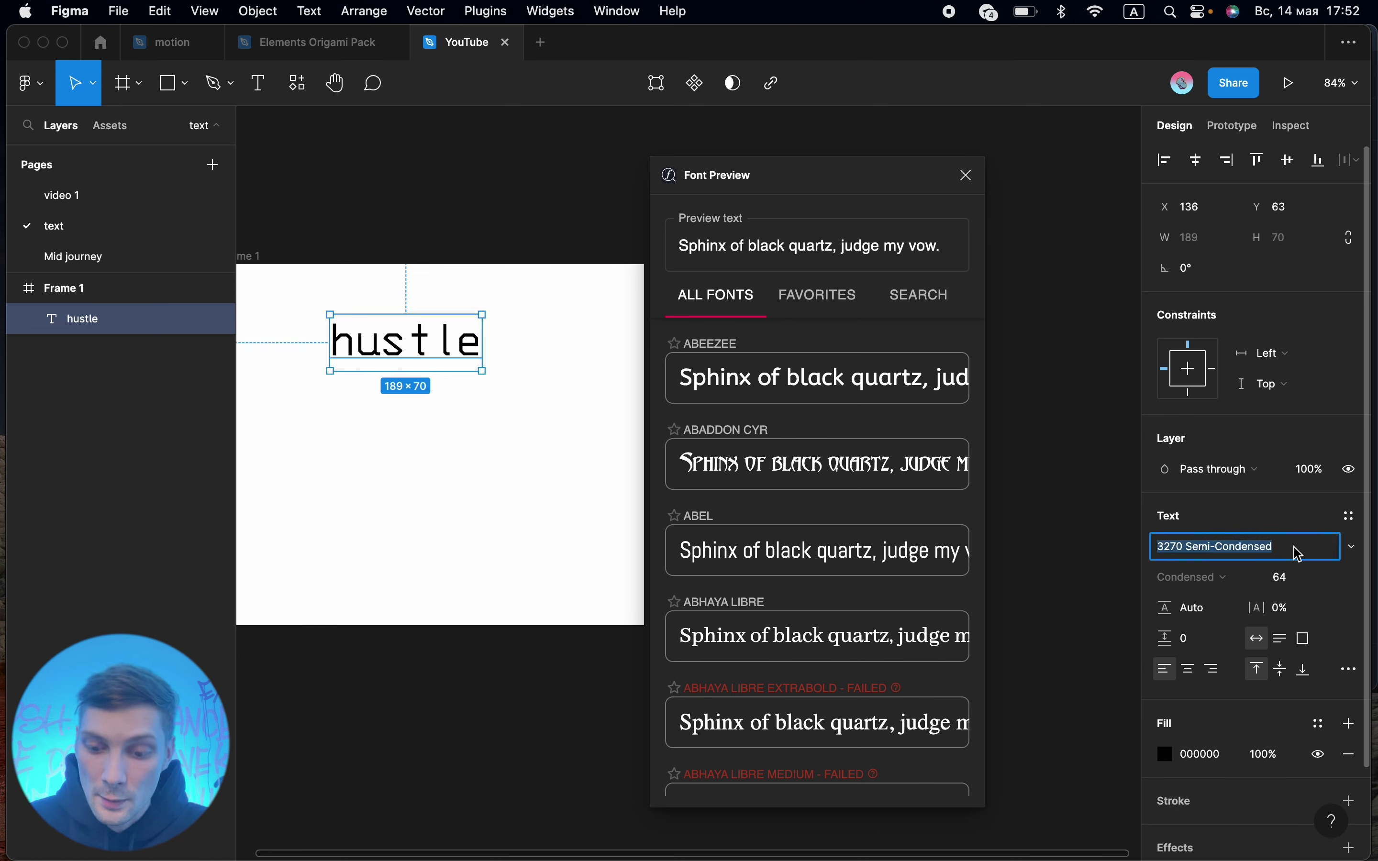
key(Down)
key(Down)
key(Down)
key(Down)
key(Down)
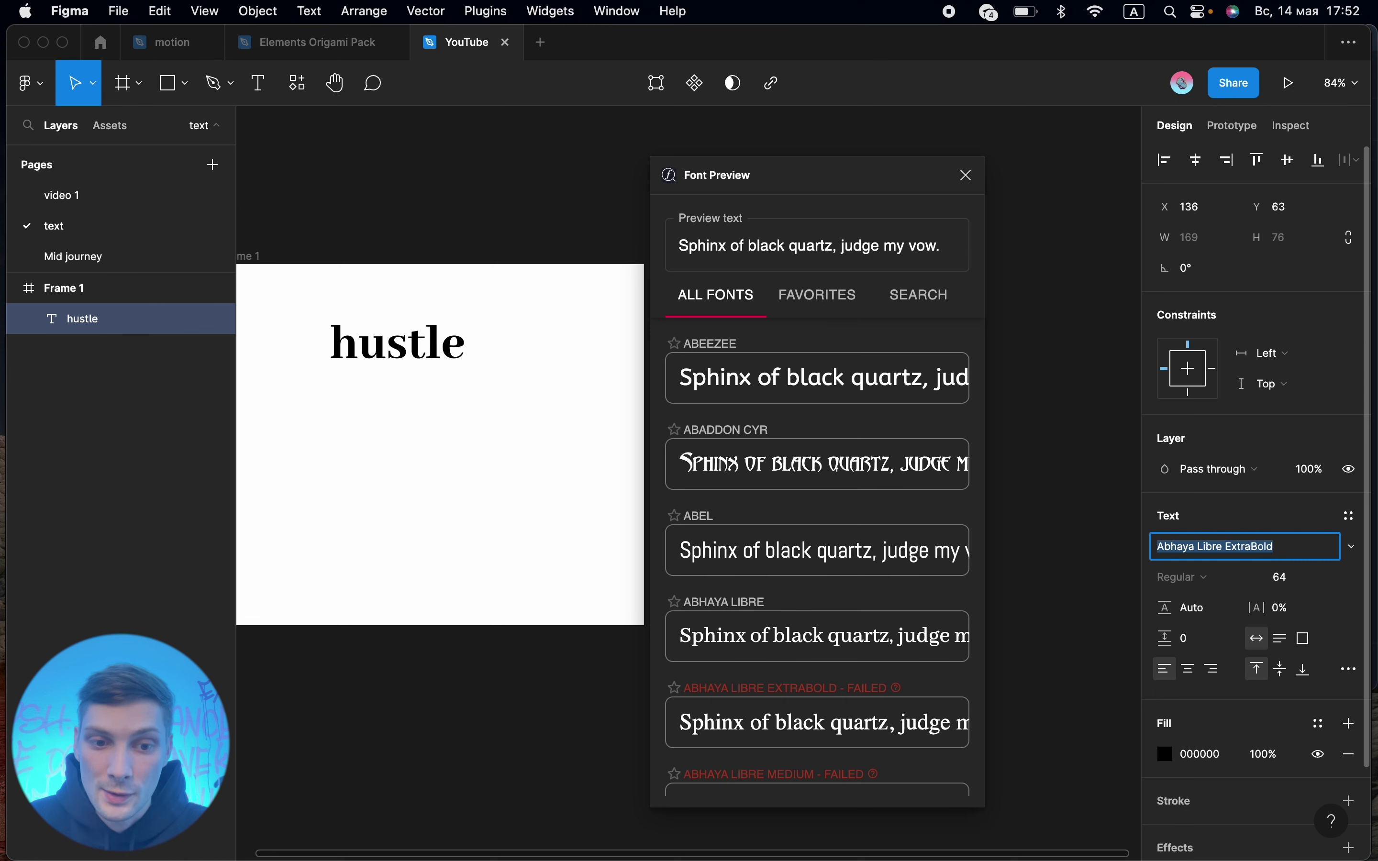
key(Down)
key(Down)
key(Down)
key(Down)
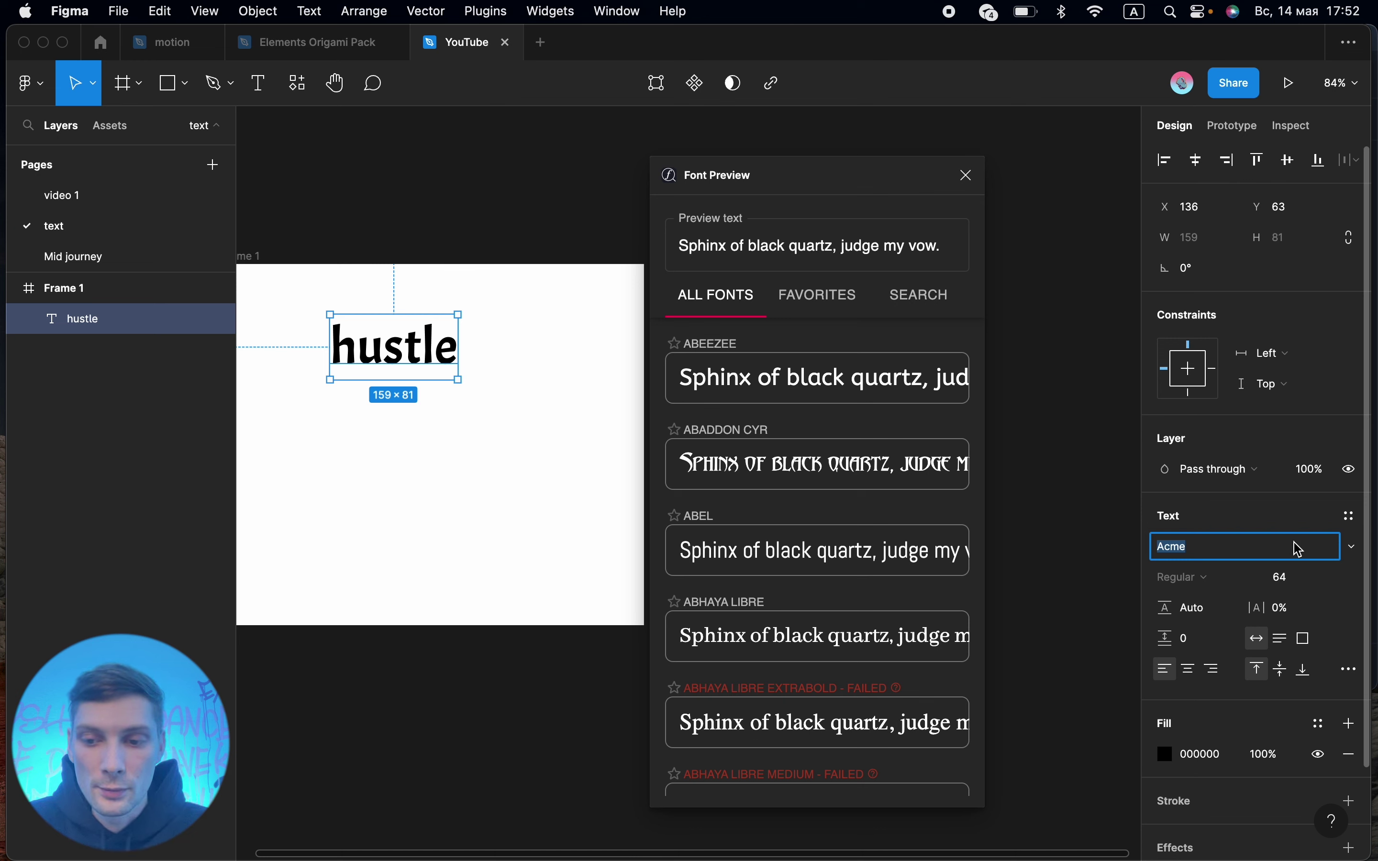
click(1345, 548)
scroll(1281, 547, down, 10)
click(1230, 615)
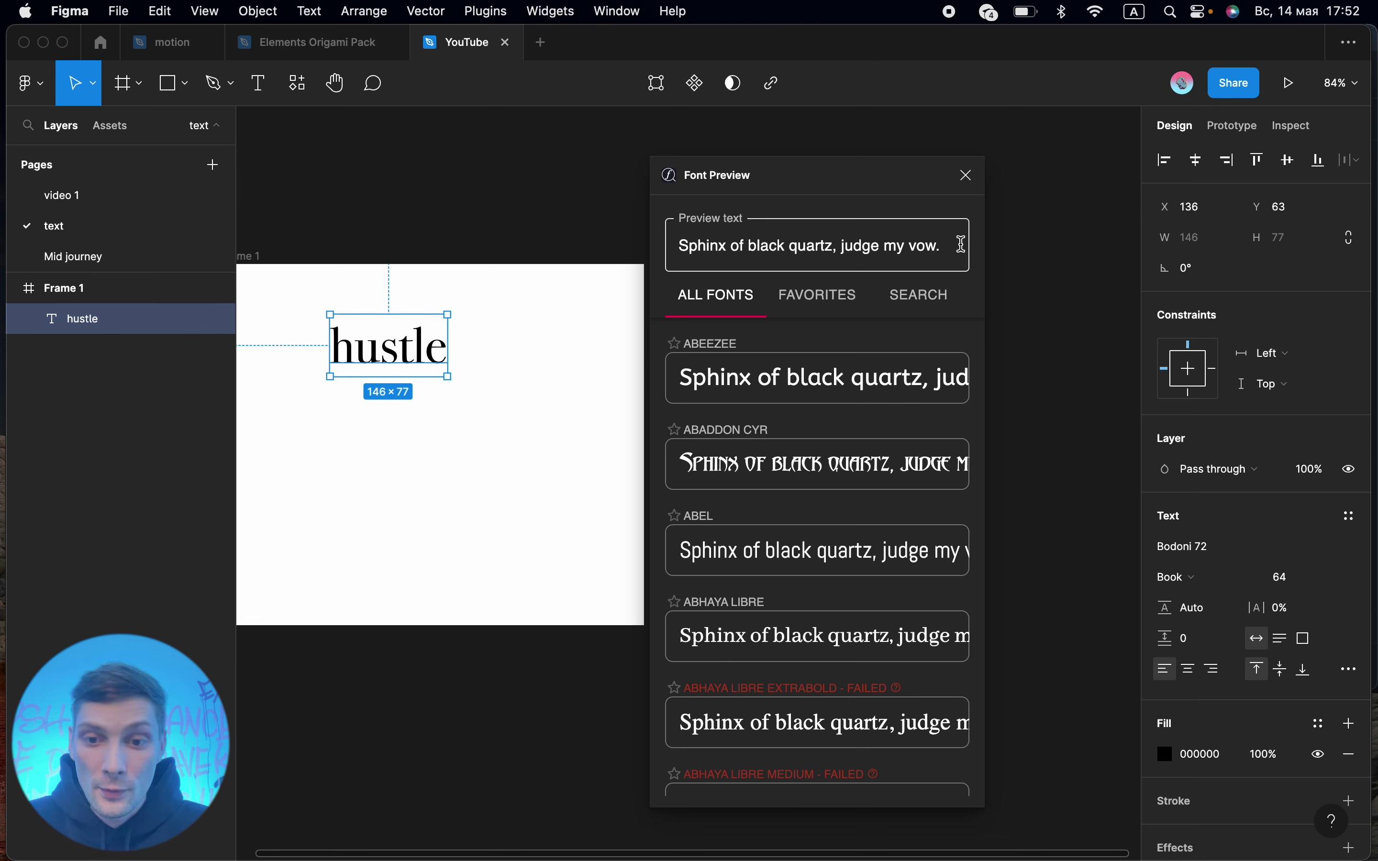
Replace the Font Preview sample text with 'HUSTLE DESIGN'
drag(962, 245, 587, 224)
key(BackSpace)
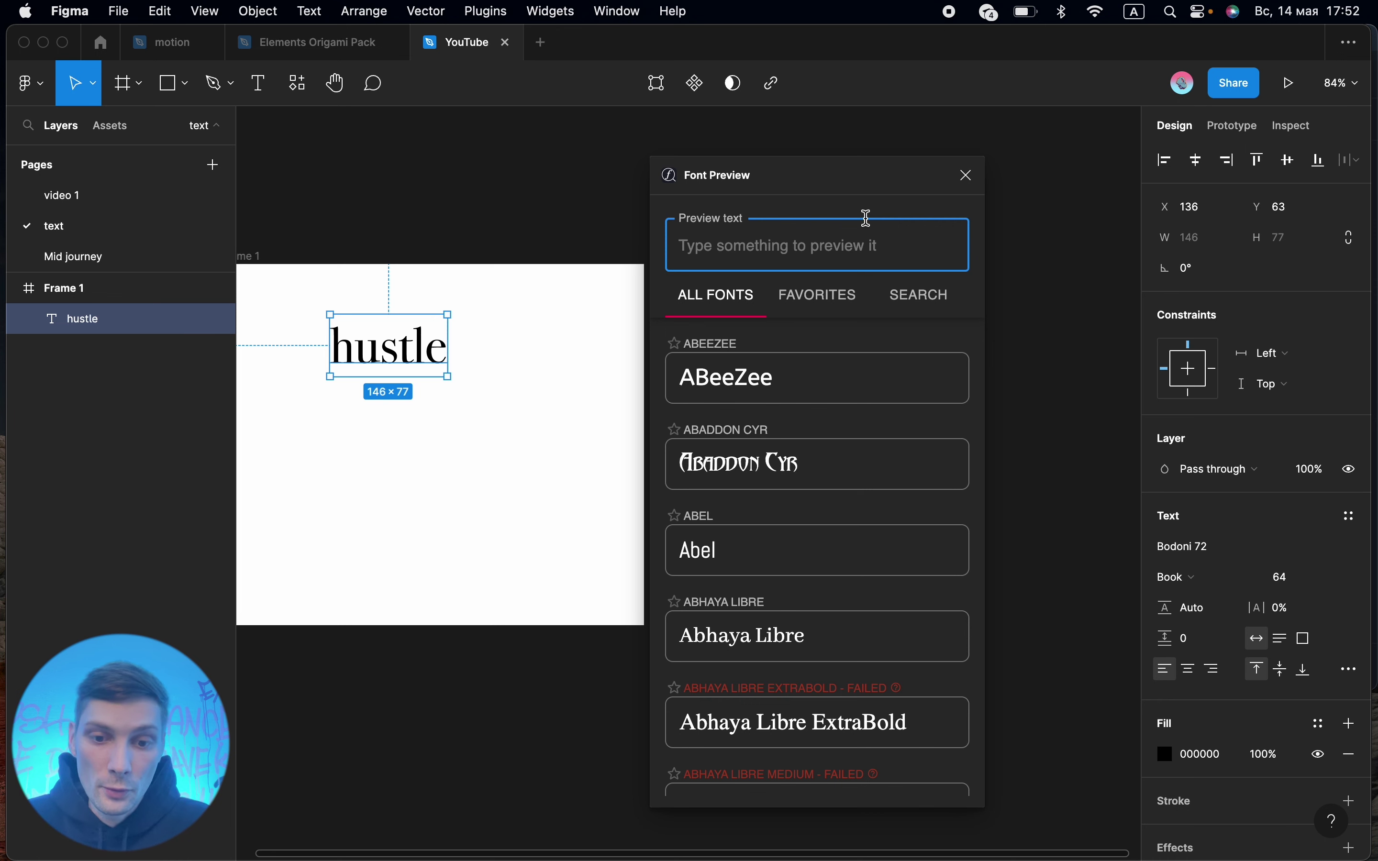
text(HU)
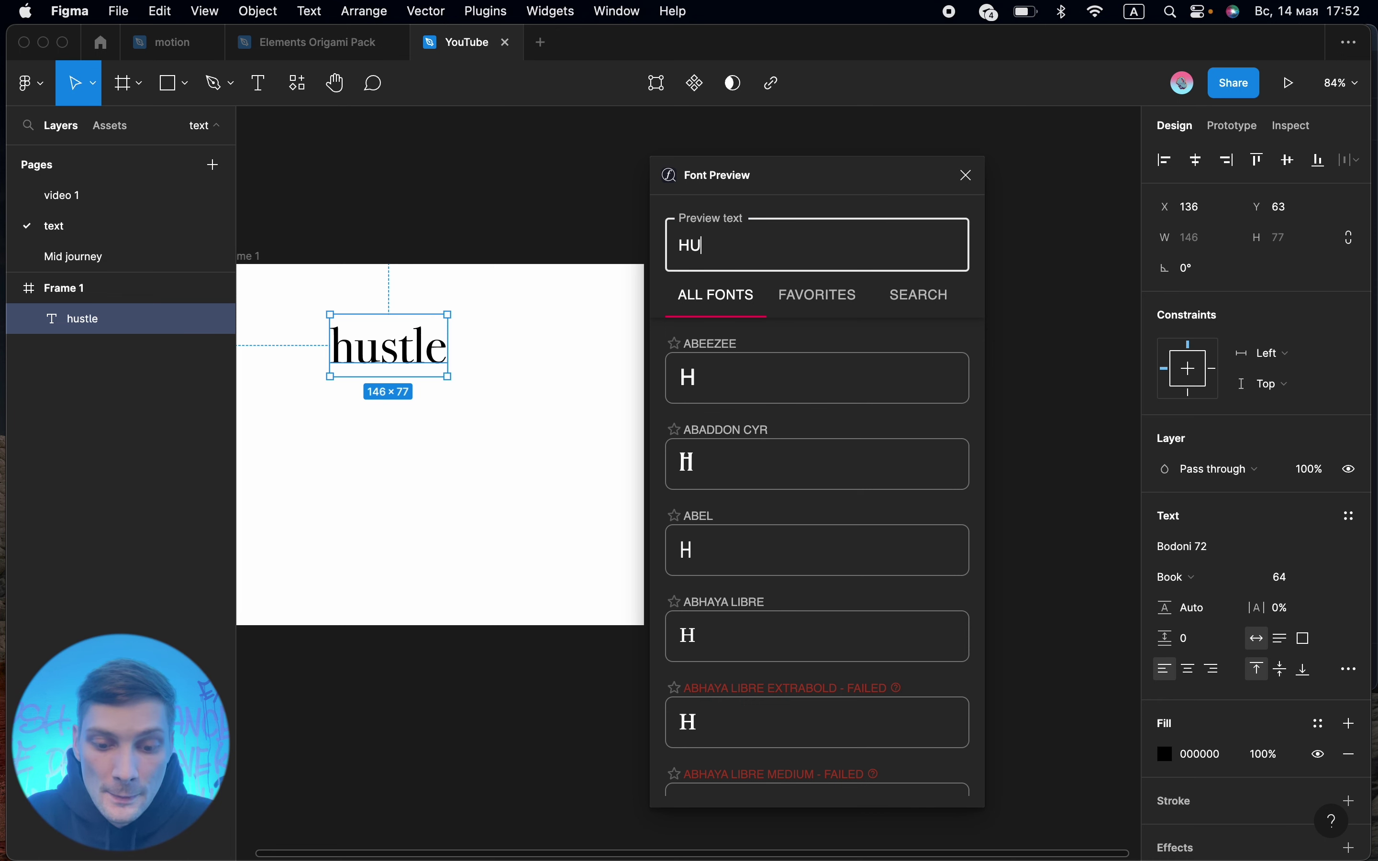
text(STLE )
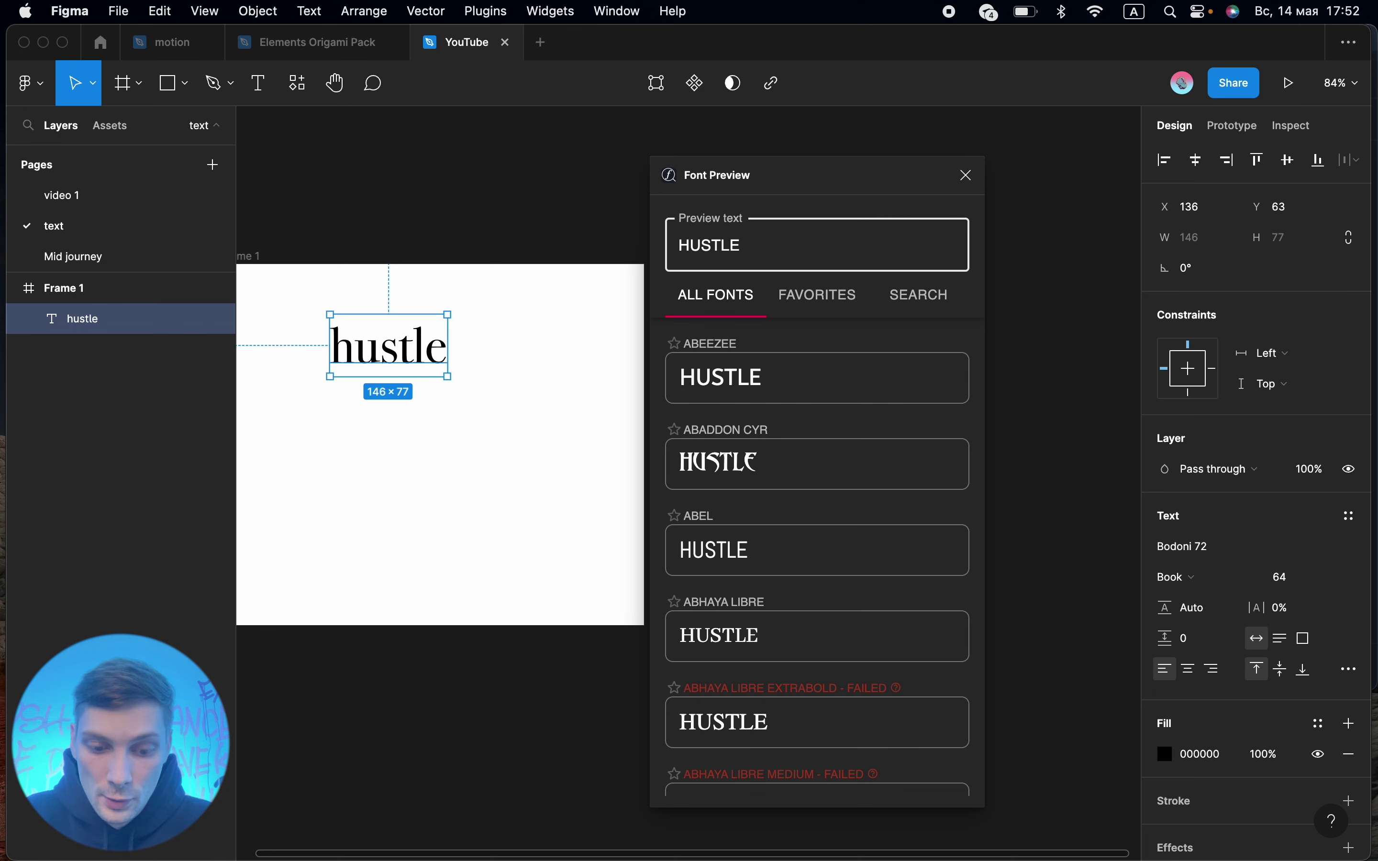
text(DESIG)
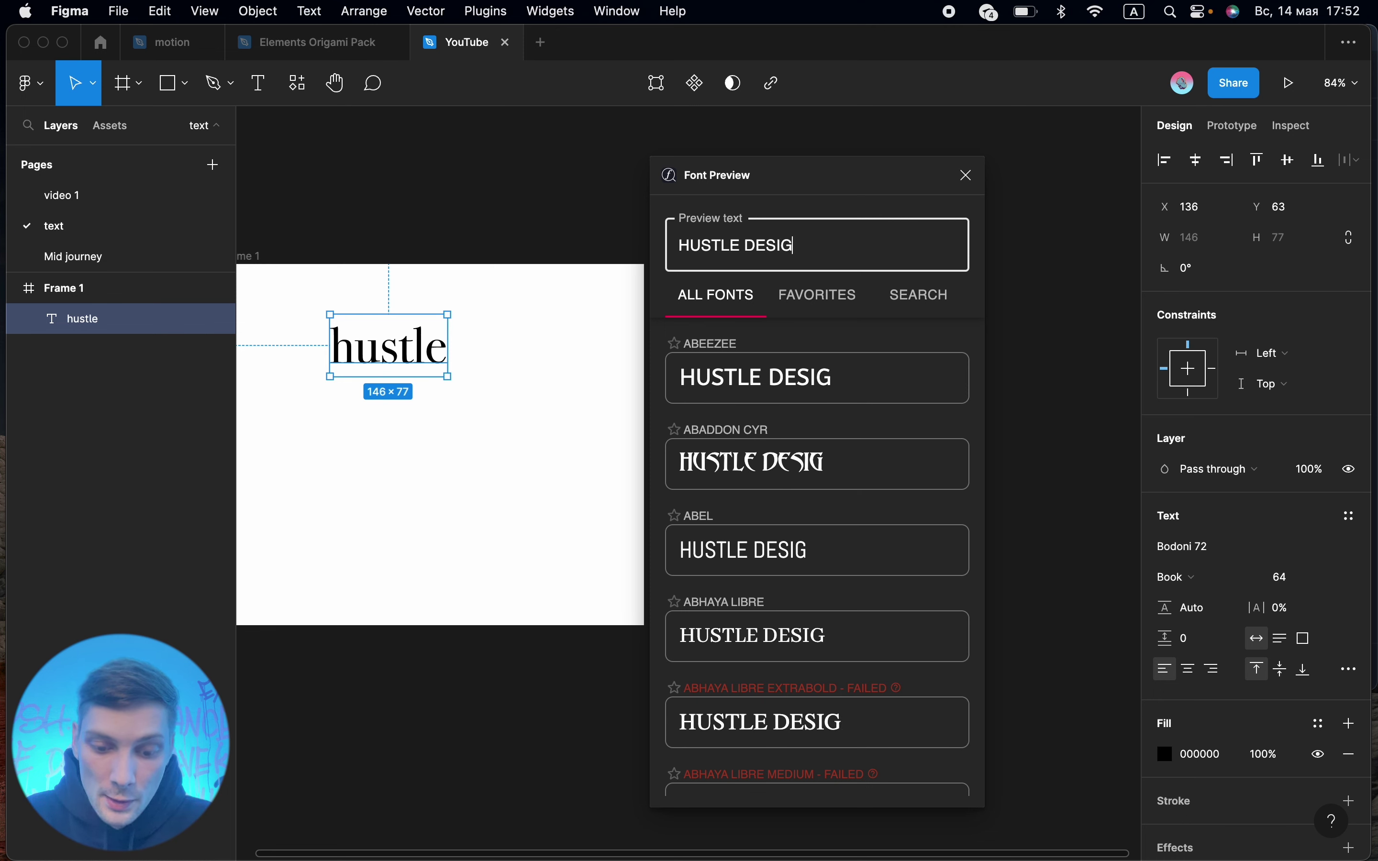
text(N)
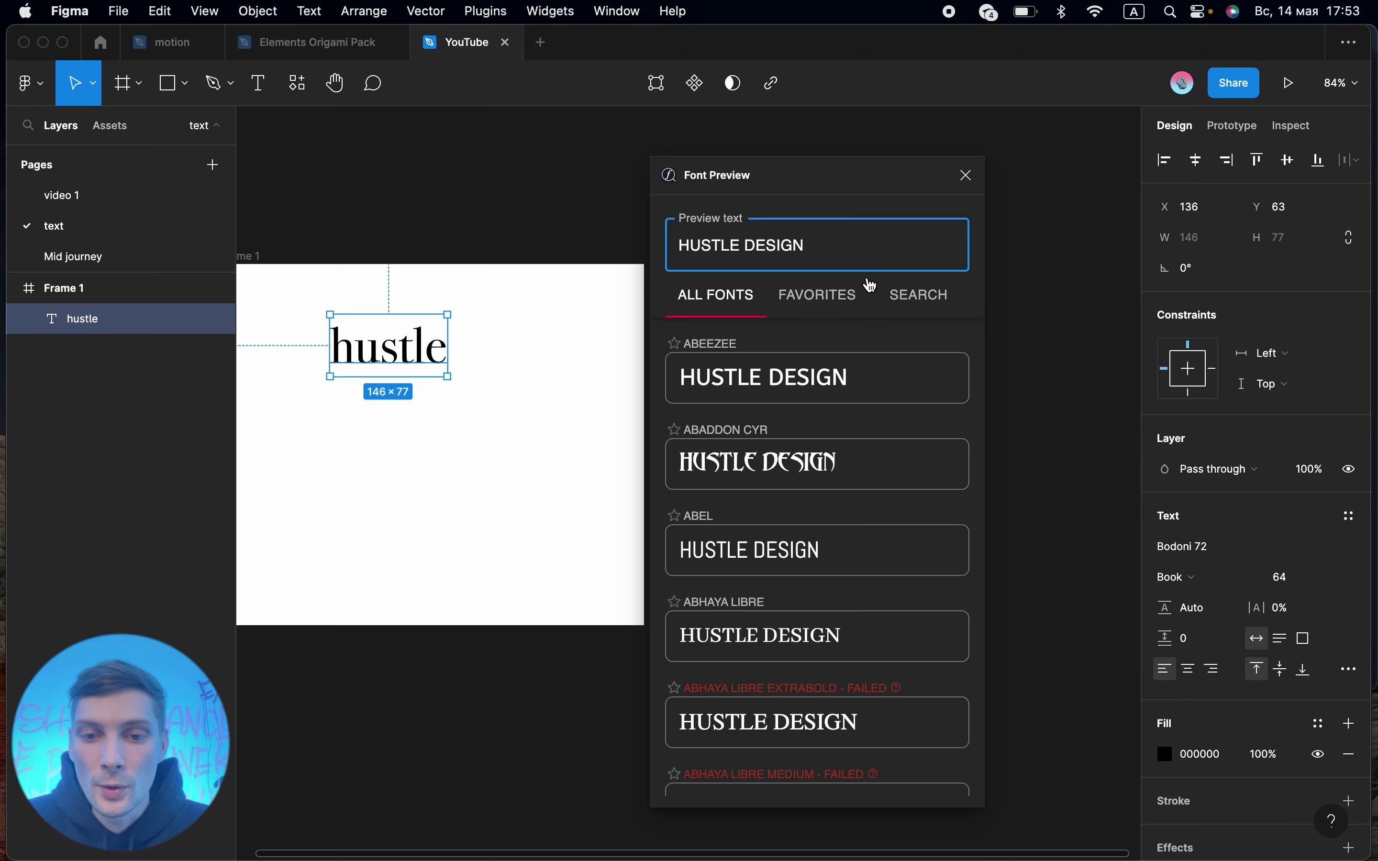
Scroll through the All Fonts list down past Ceviche One, comparing the samples
scroll(846, 441, down, 1)
scroll(847, 441, down, 5)
scroll(847, 442, down, 5)
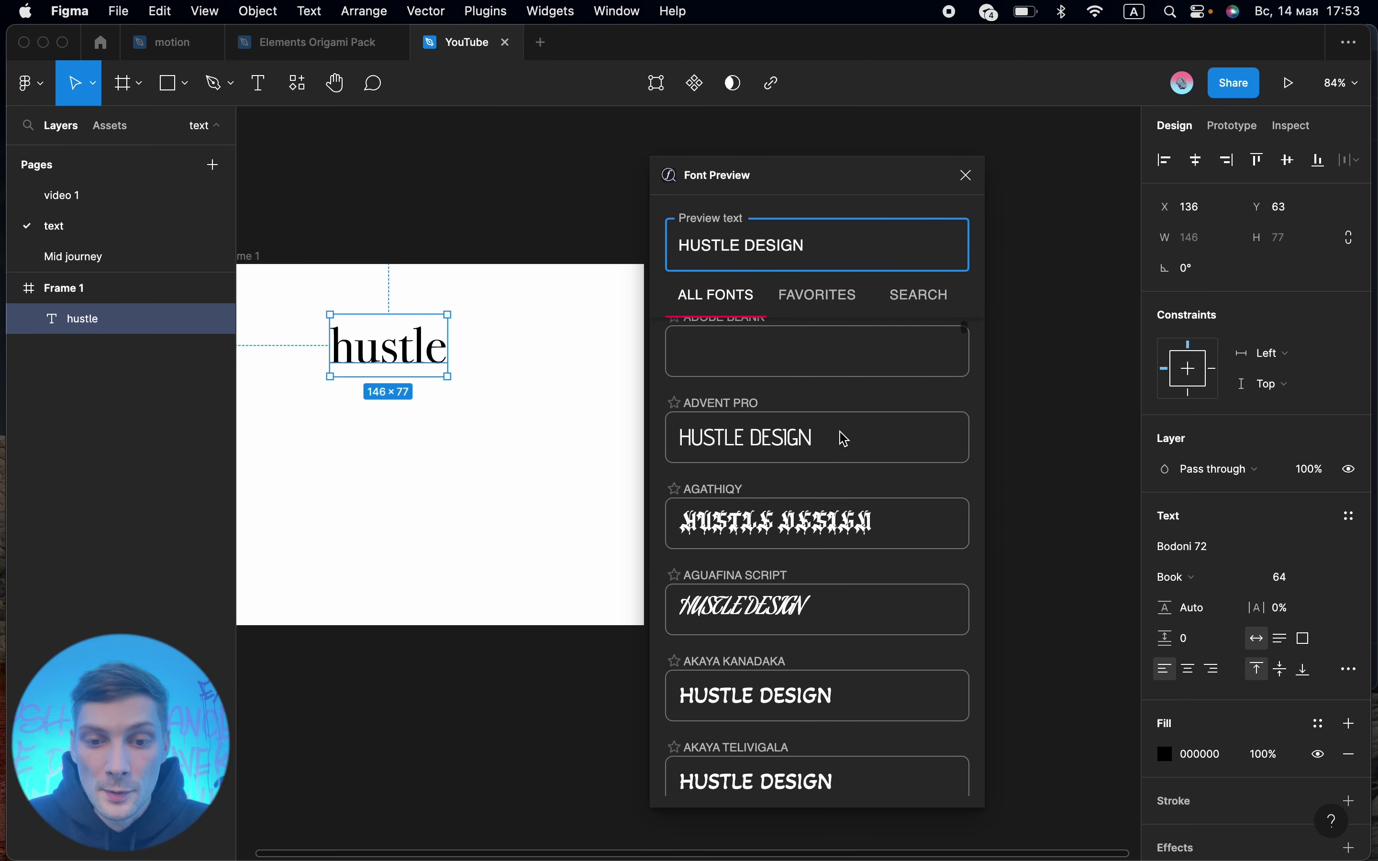
scroll(847, 441, down, 5)
scroll(847, 442, down, 5)
scroll(847, 441, down, 5)
scroll(847, 441, down, 5)
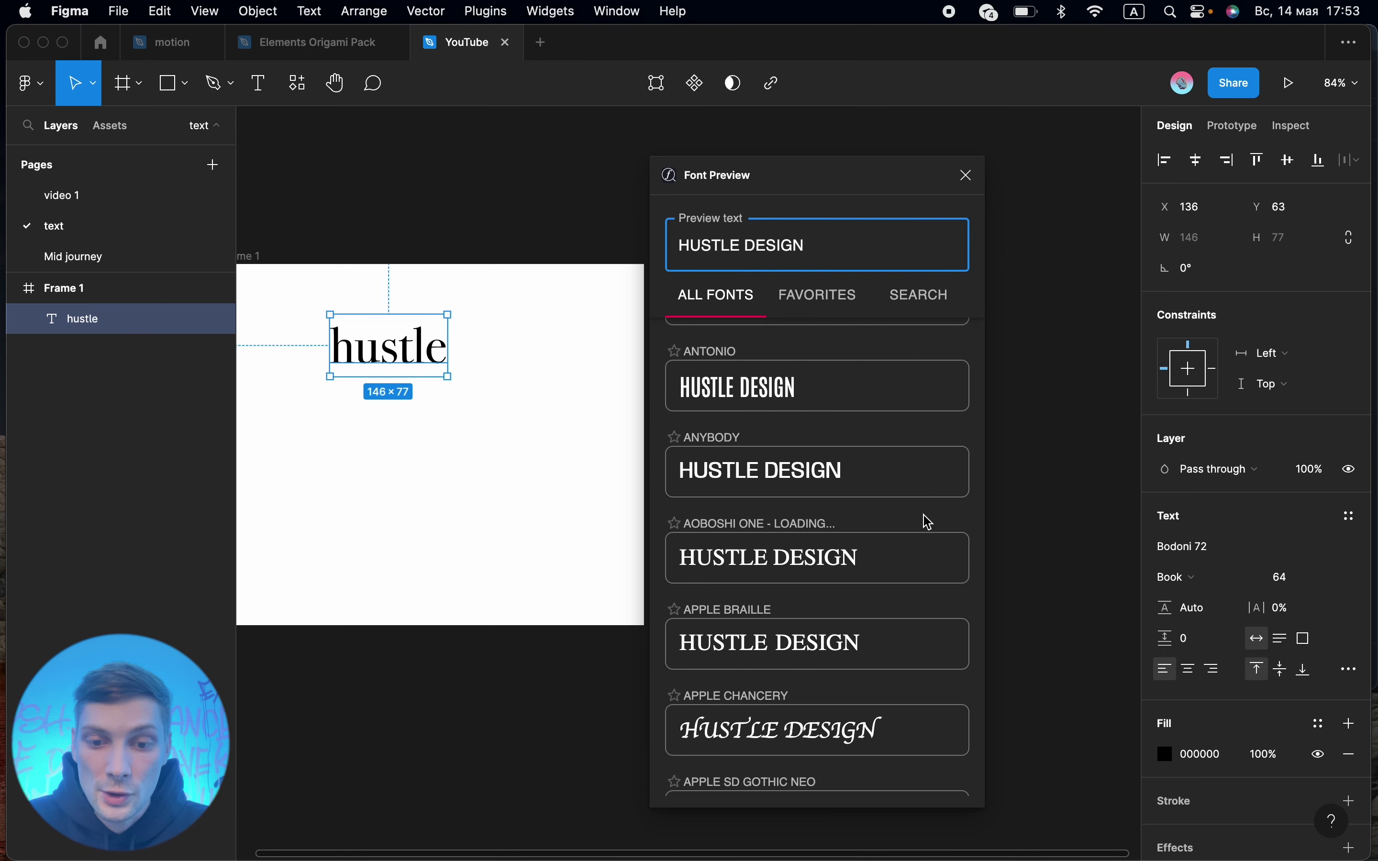
scroll(929, 523, down, 2)
scroll(929, 522, down, 3)
scroll(929, 522, down, 5)
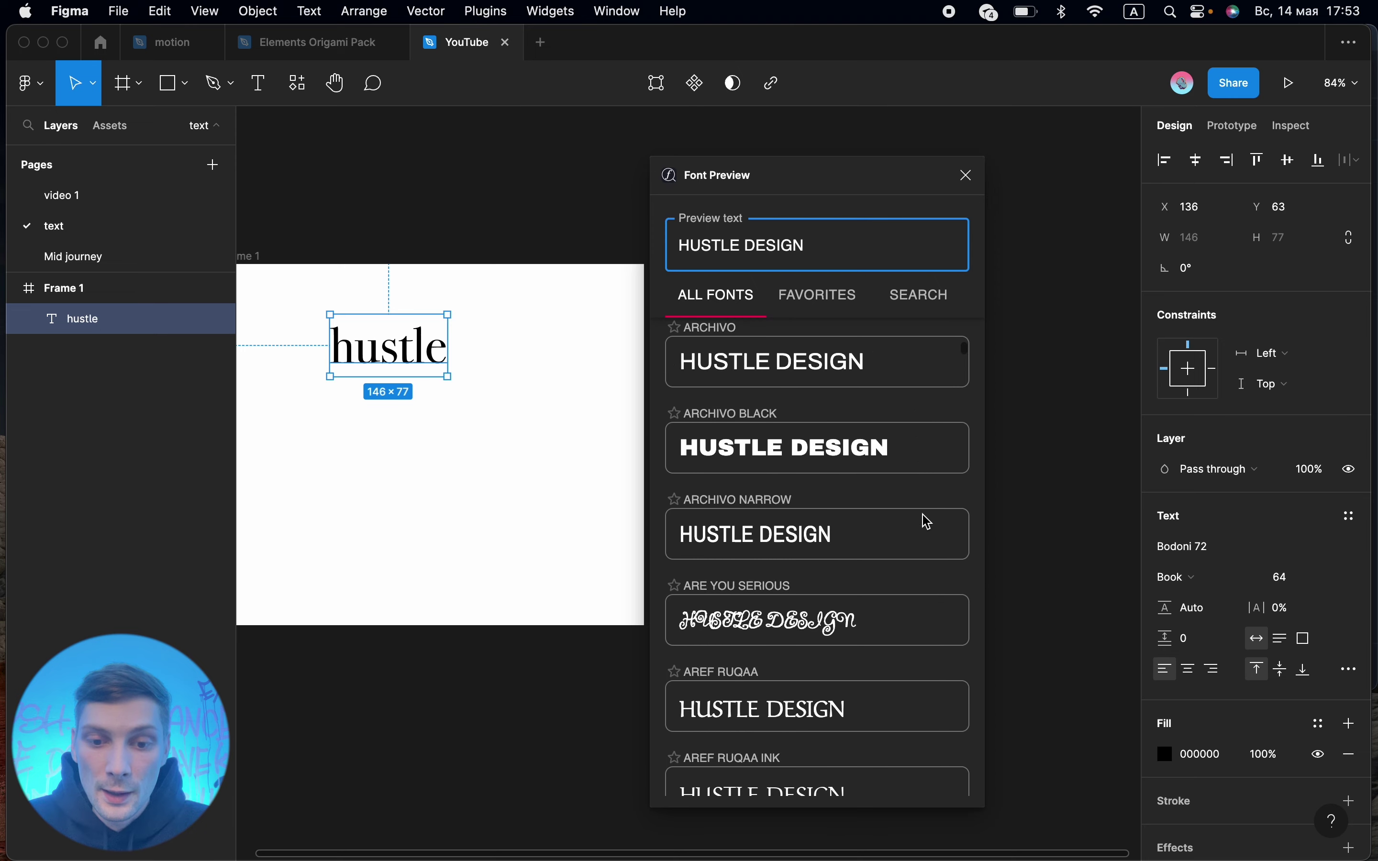
scroll(929, 523, down, 3)
scroll(929, 523, down, 4)
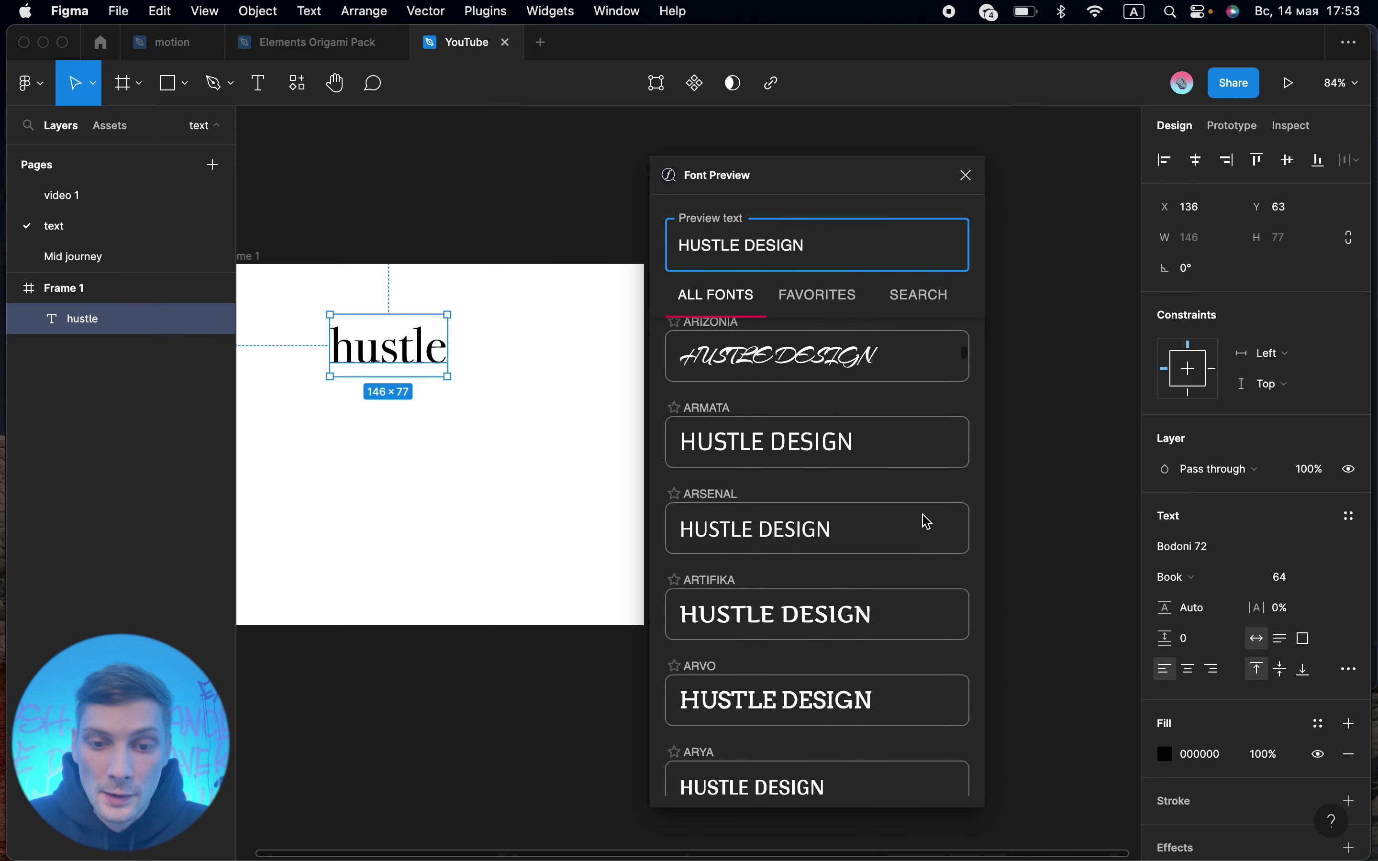
scroll(959, 499, down, 5)
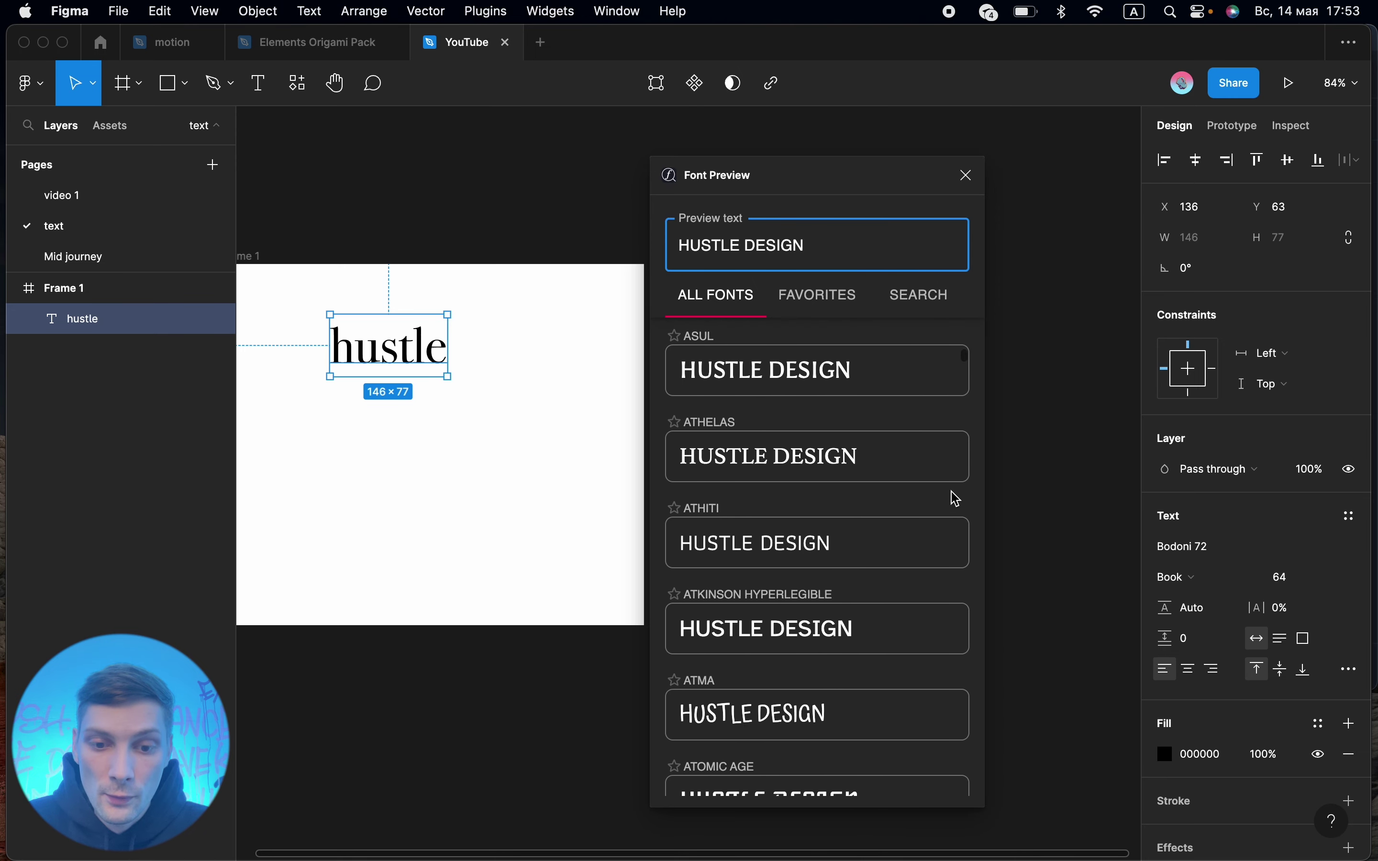
scroll(958, 499, down, 5)
scroll(958, 500, down, 2)
scroll(958, 499, down, 5)
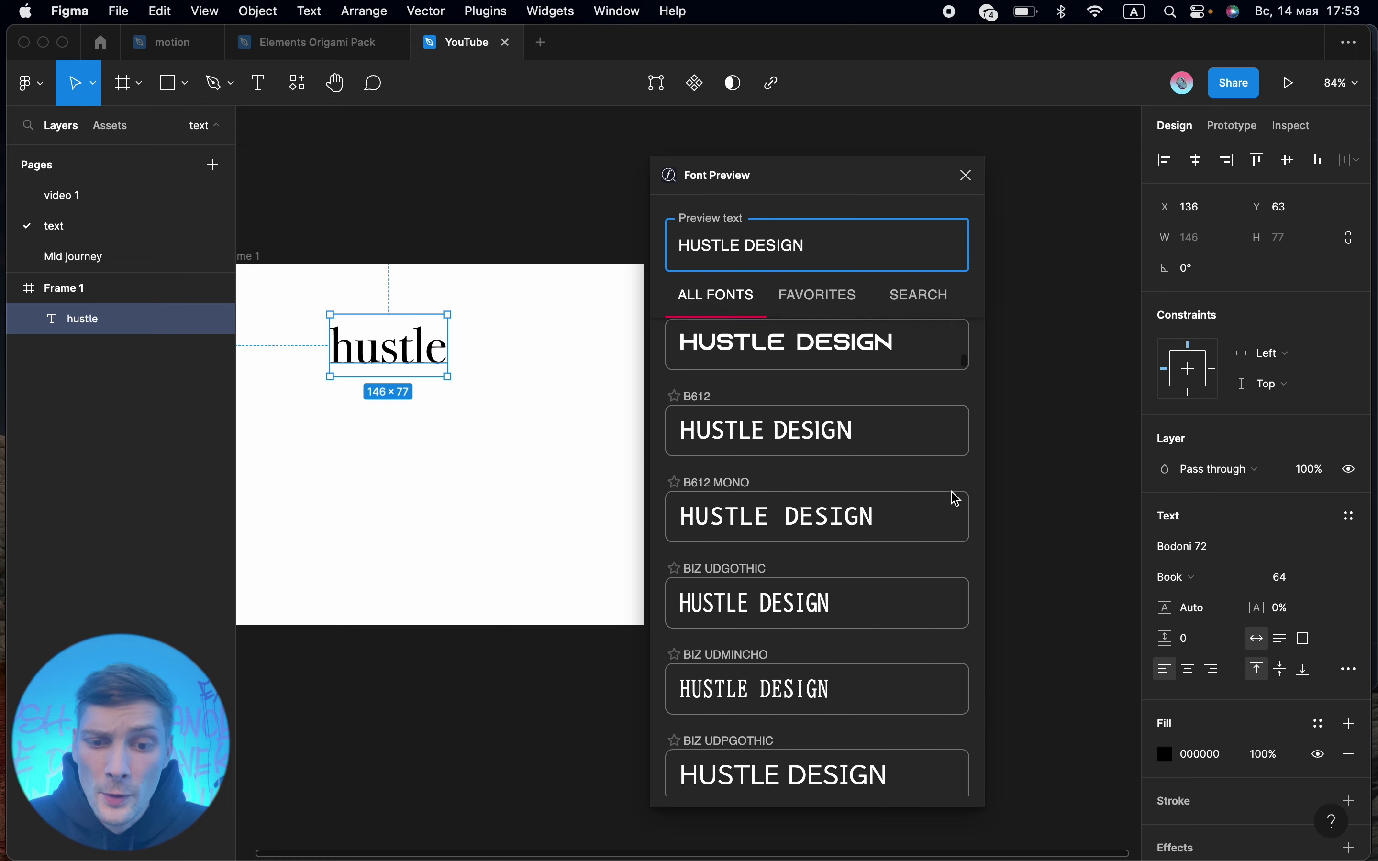
scroll(956, 499, down, 3)
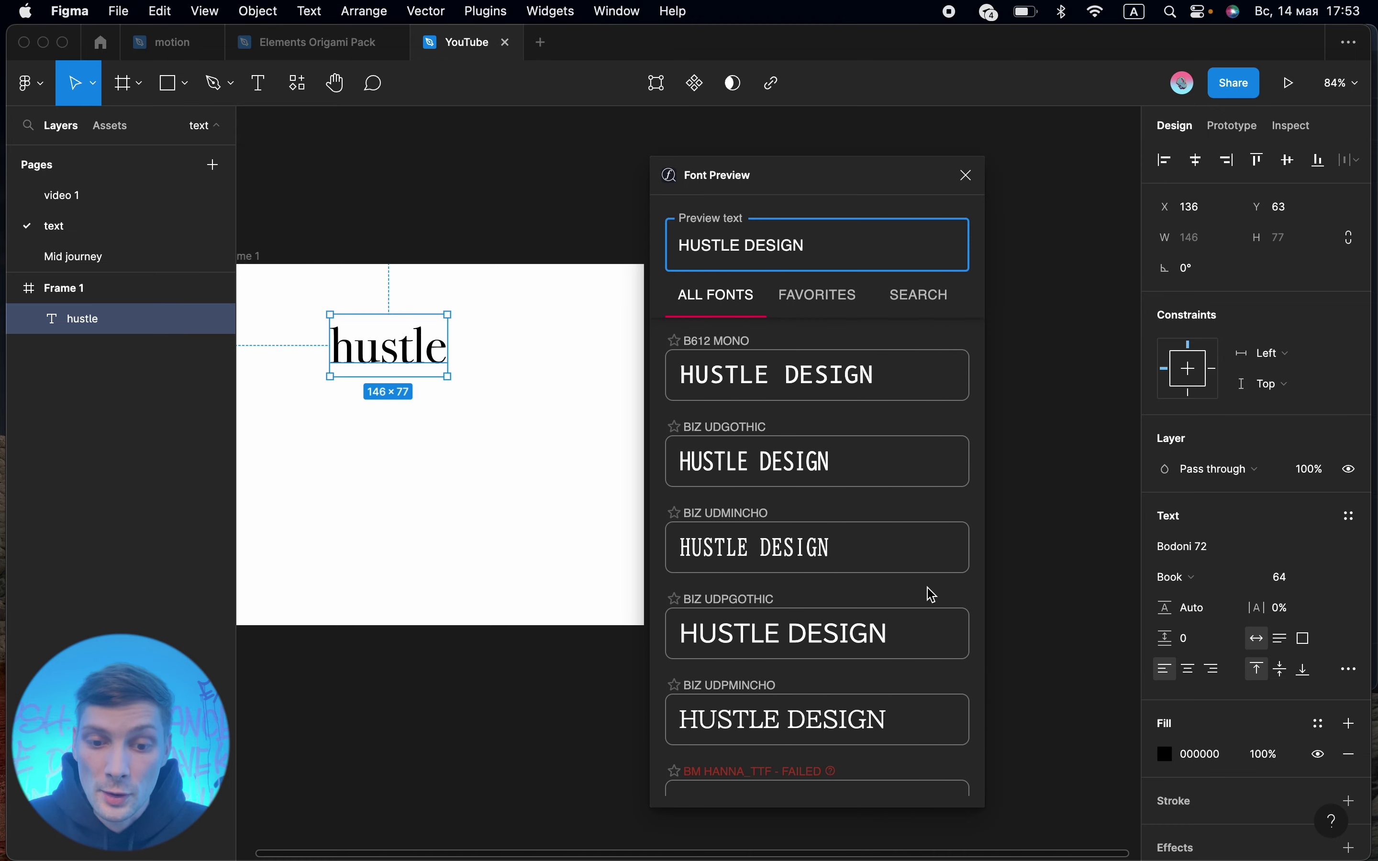
scroll(934, 595, down, 5)
scroll(934, 595, down, 3)
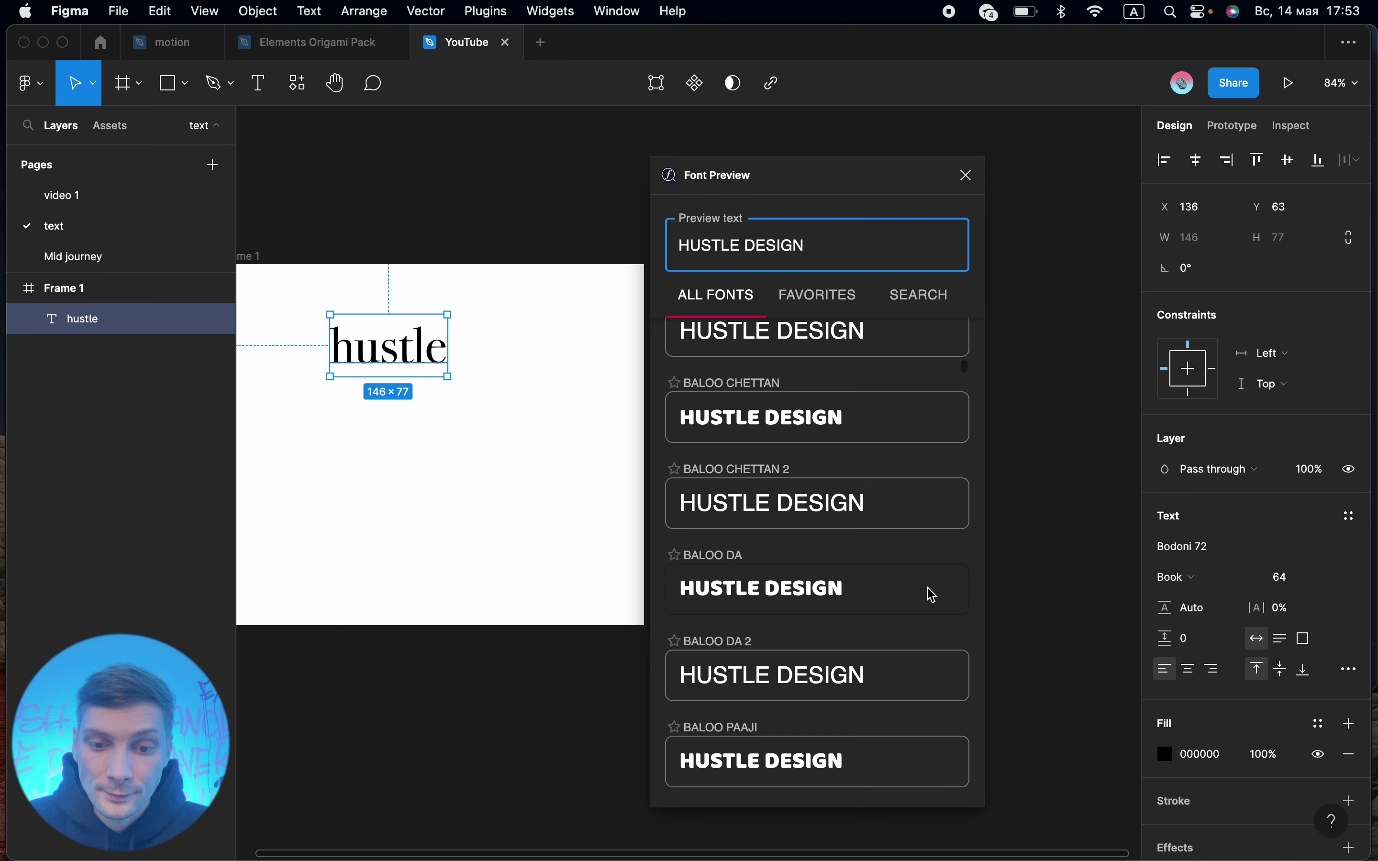
scroll(933, 595, down, 5)
scroll(933, 595, down, 3)
scroll(934, 595, down, 2)
scroll(933, 595, down, 2)
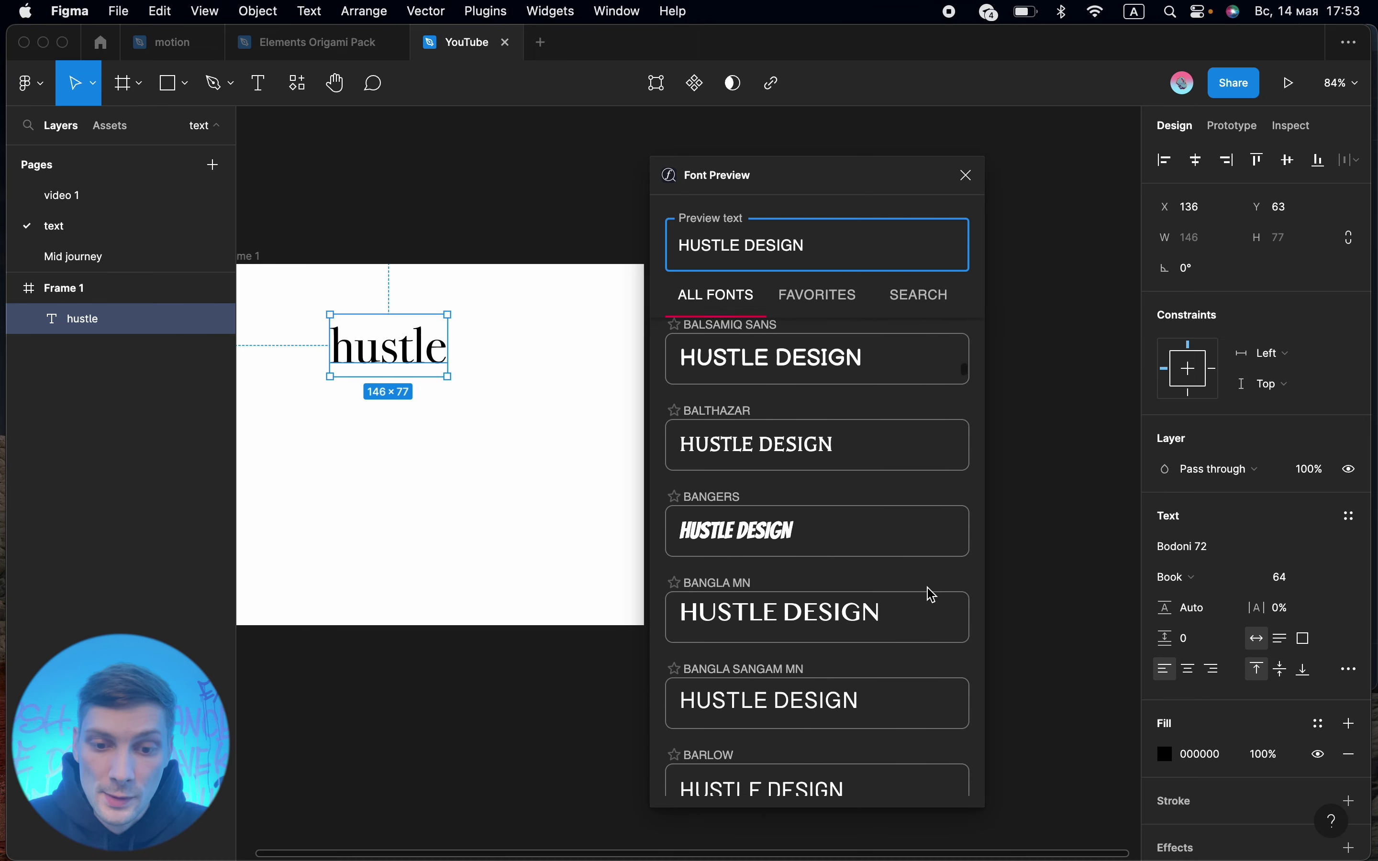
scroll(934, 595, up, 1)
scroll(934, 595, up, 5)
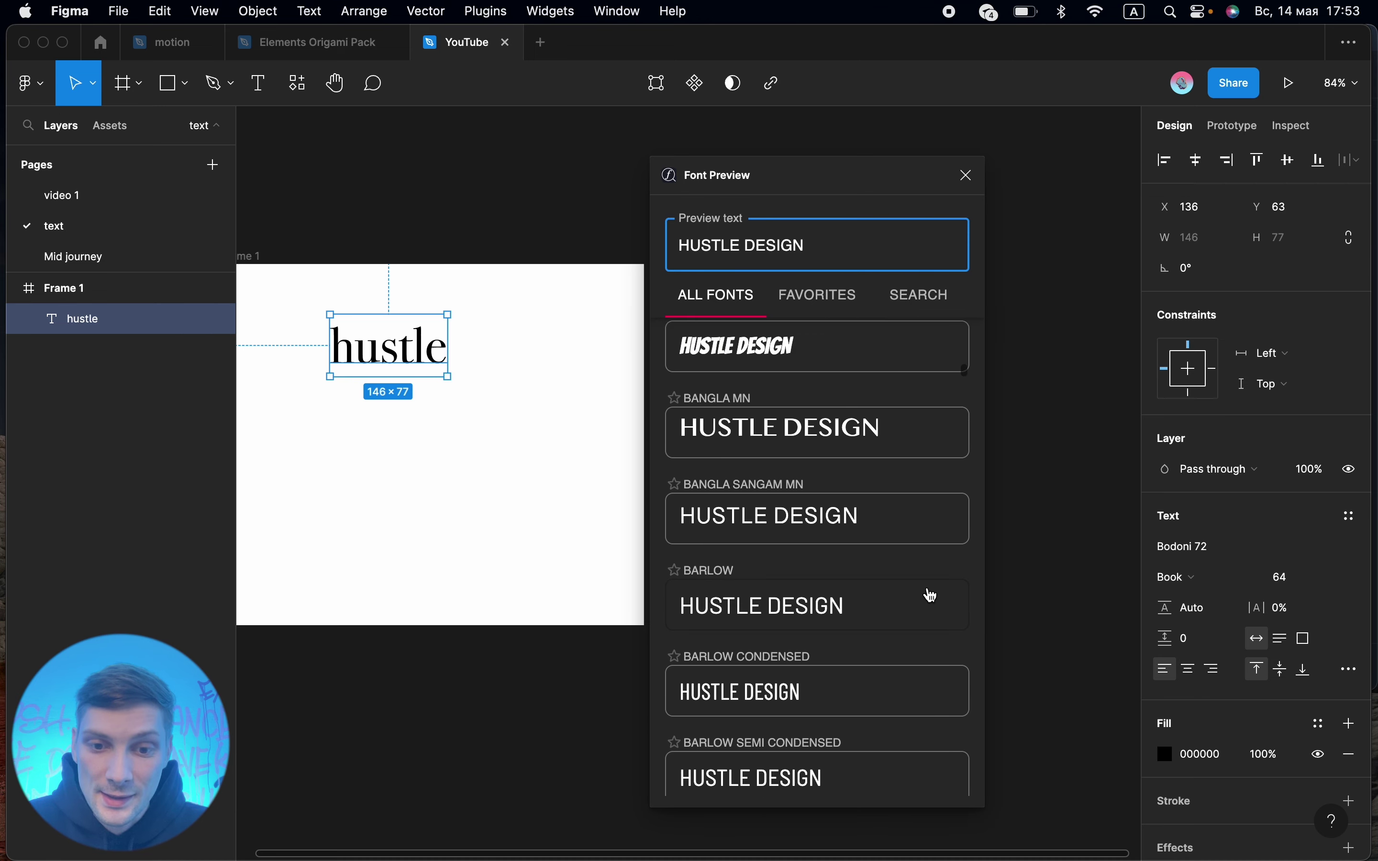
scroll(934, 595, up, 1)
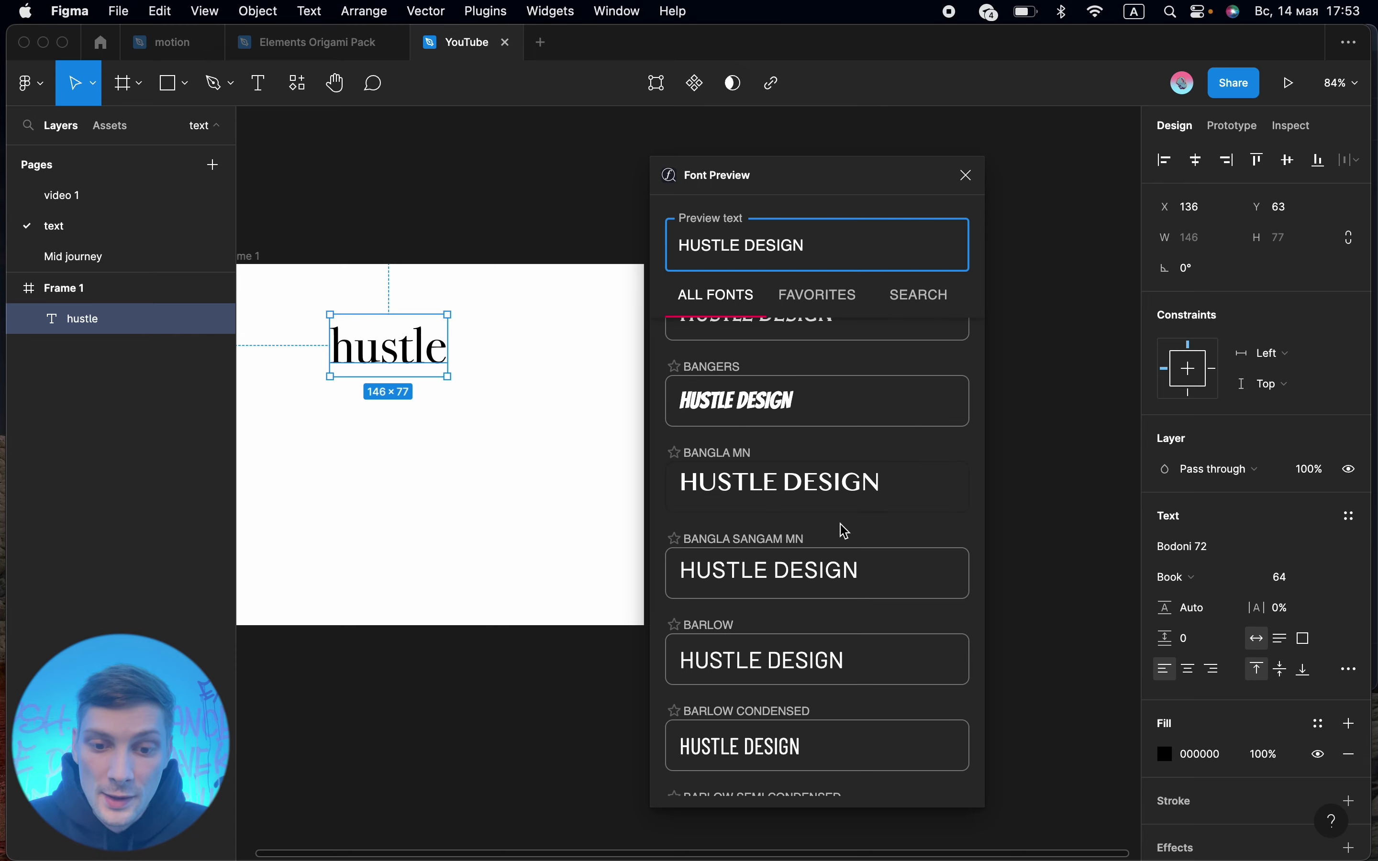
scroll(849, 579, down, 2)
scroll(852, 580, down, 5)
scroll(852, 581, down, 3)
scroll(853, 581, down, 5)
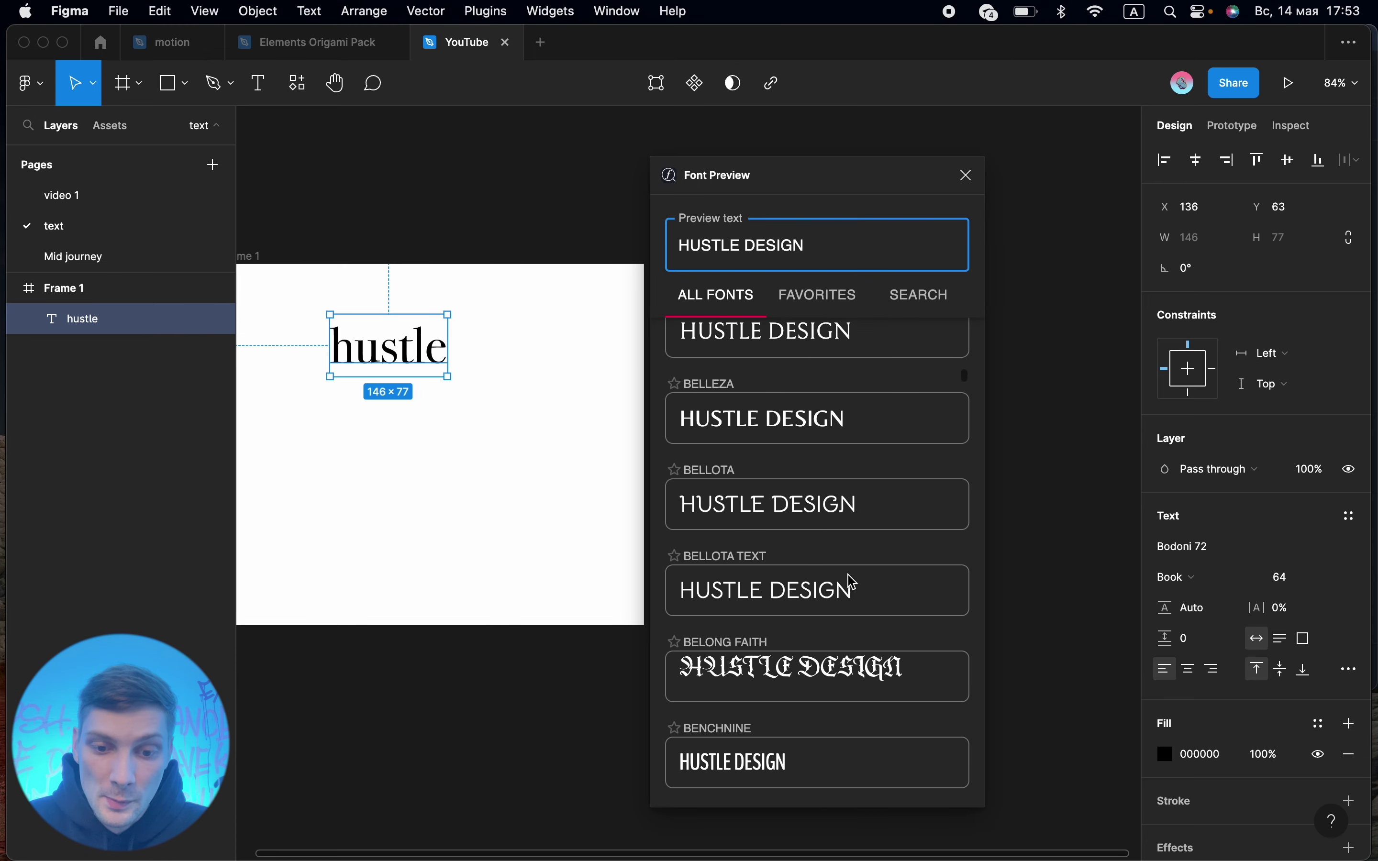
scroll(843, 677, down, 5)
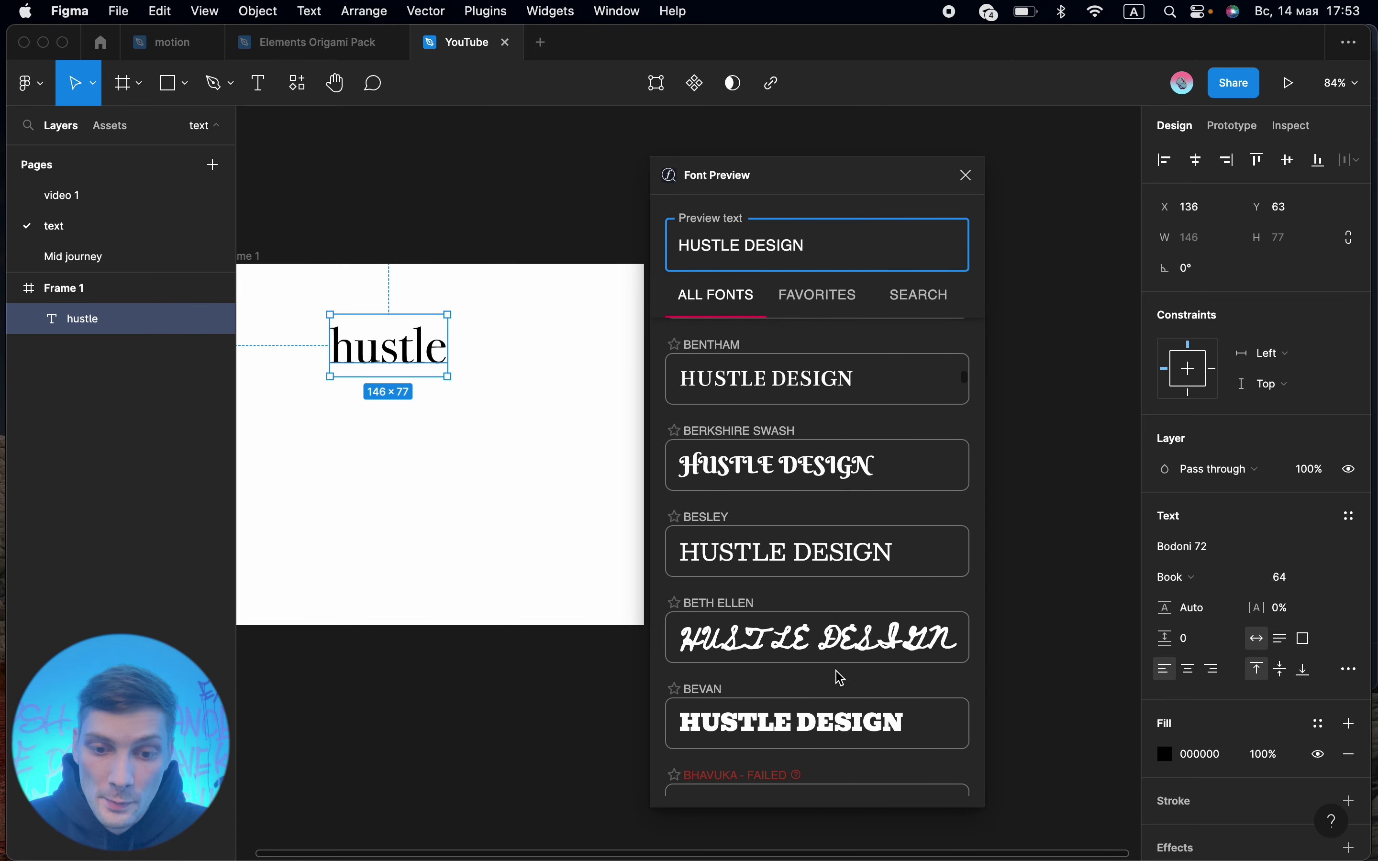
scroll(841, 678, down, 2)
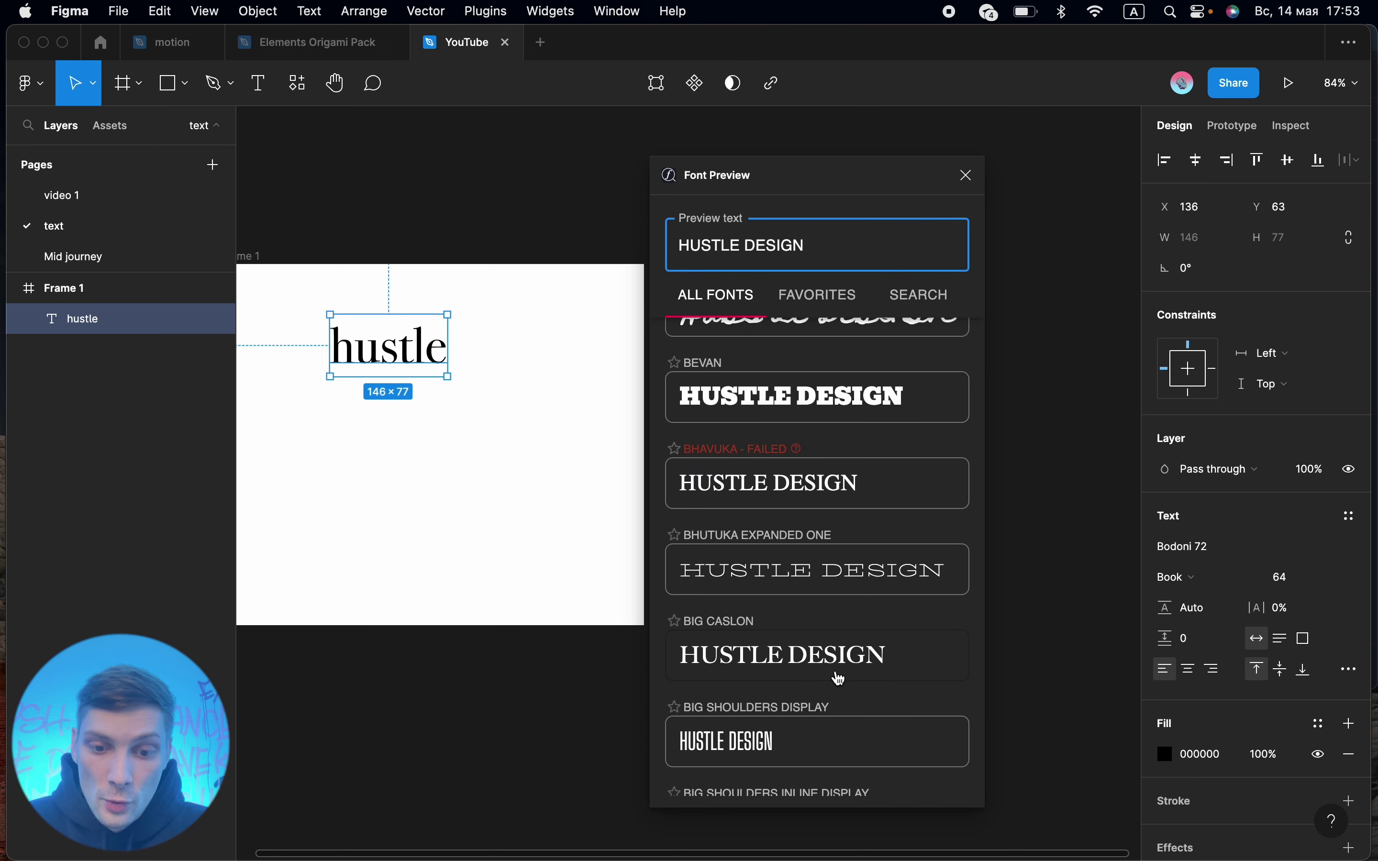
scroll(840, 678, down, 6)
scroll(841, 678, down, 2)
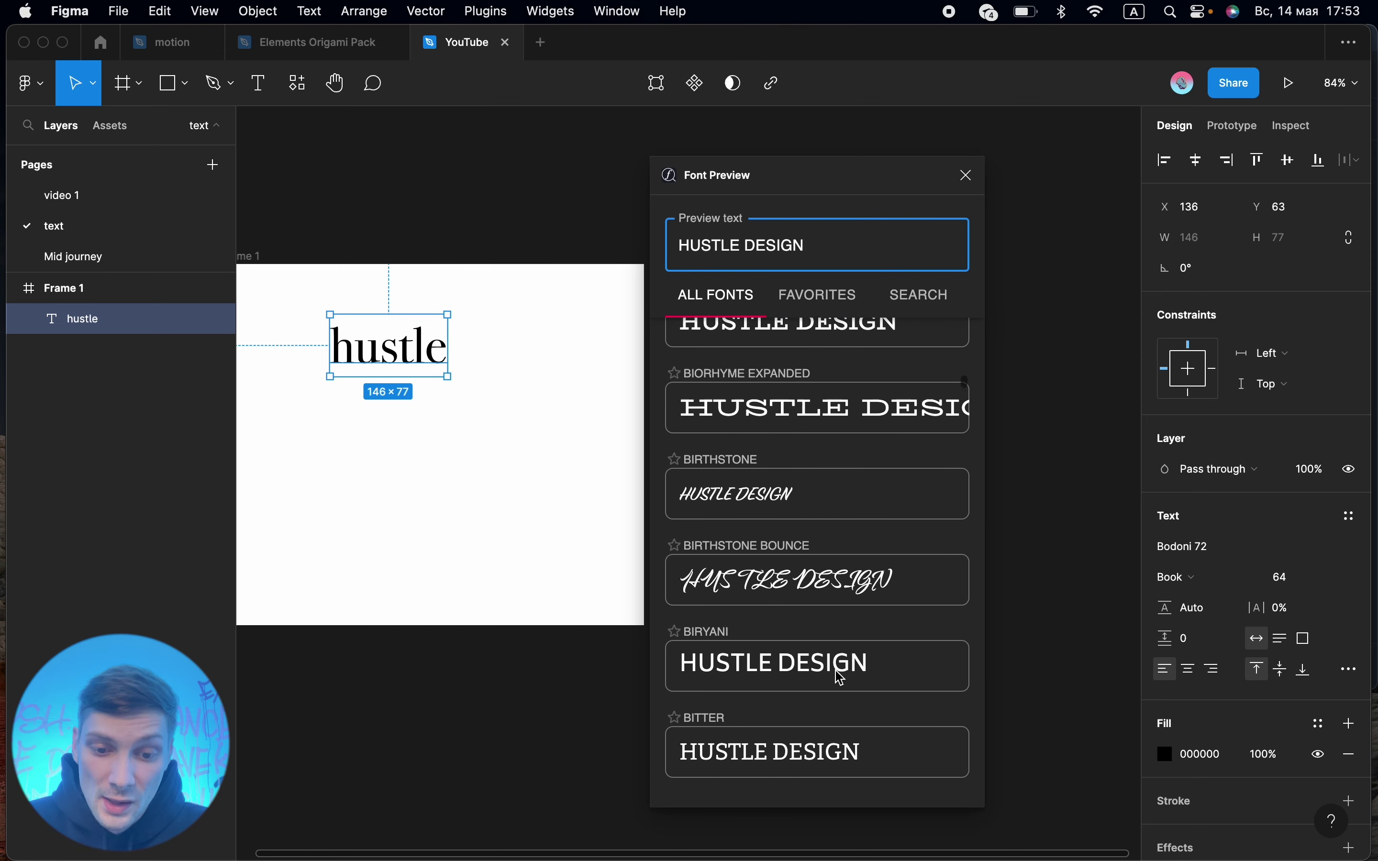
scroll(841, 678, down, 2)
scroll(841, 678, down, 1)
scroll(842, 664, down, 3)
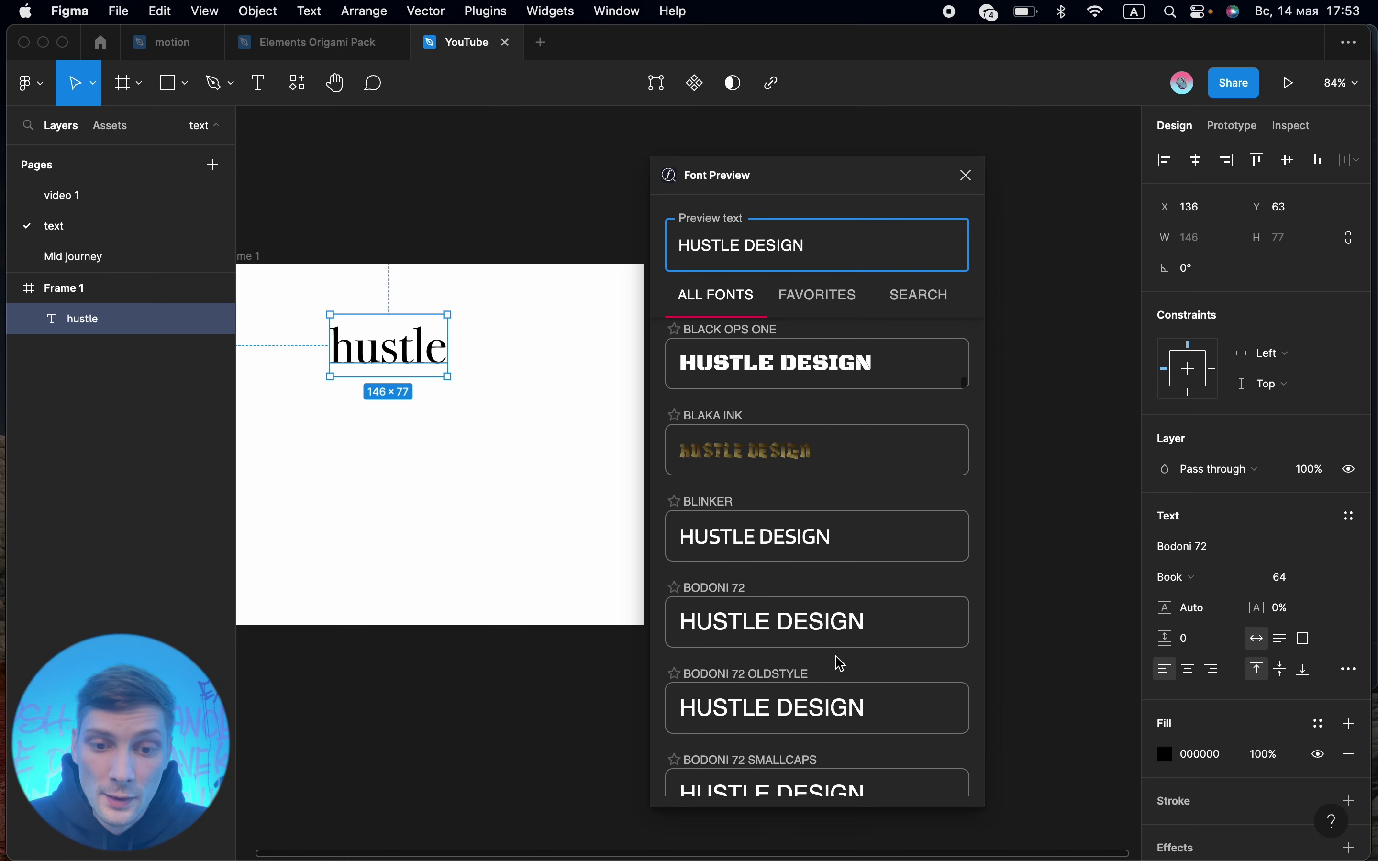
scroll(842, 664, down, 2)
scroll(840, 664, down, 2)
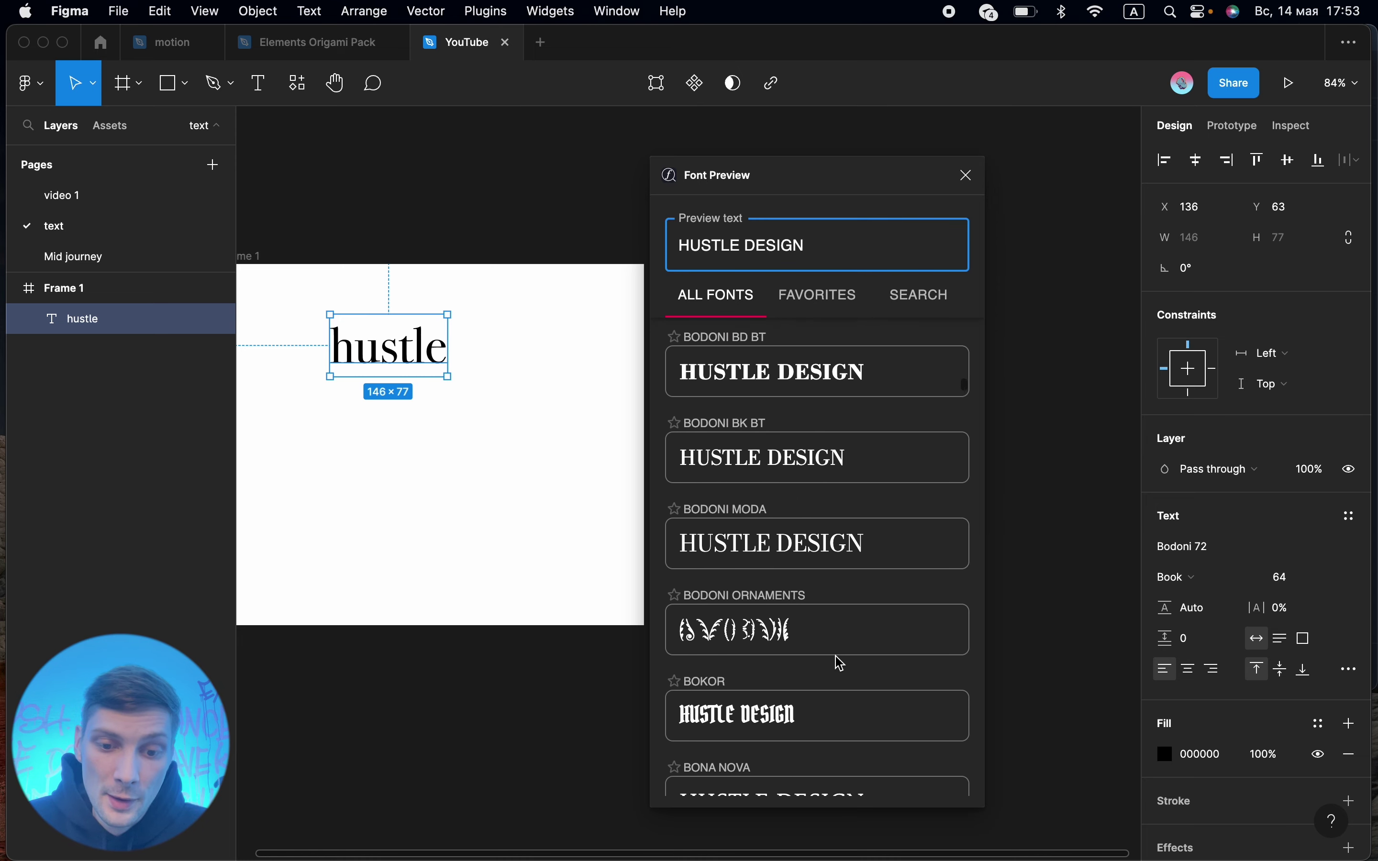
scroll(839, 664, down, 4)
scroll(841, 664, down, 7)
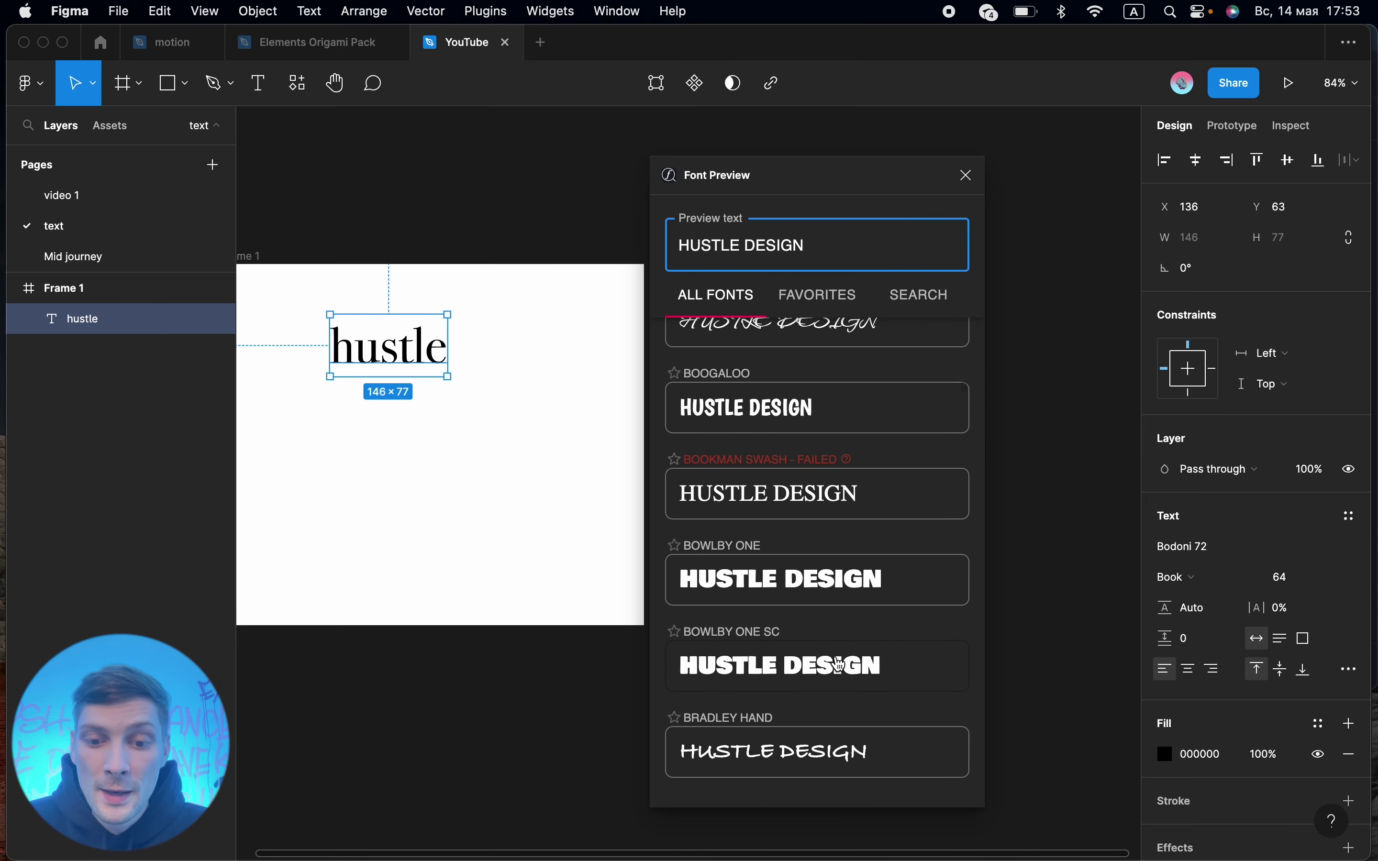
scroll(840, 664, down, 2)
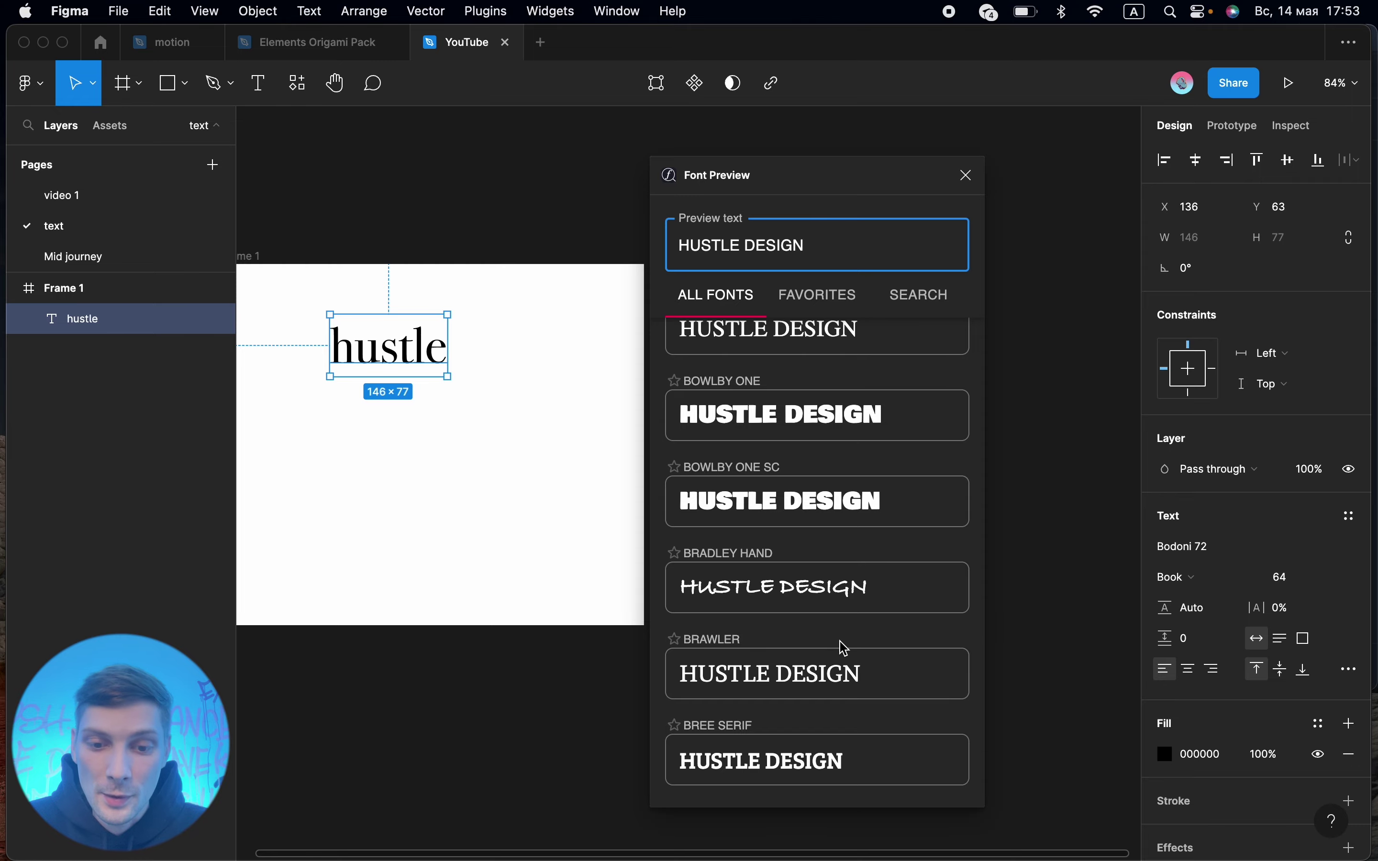
scroll(840, 645, down, 3)
scroll(797, 647, down, 6)
scroll(844, 648, down, 5)
scroll(844, 648, down, 3)
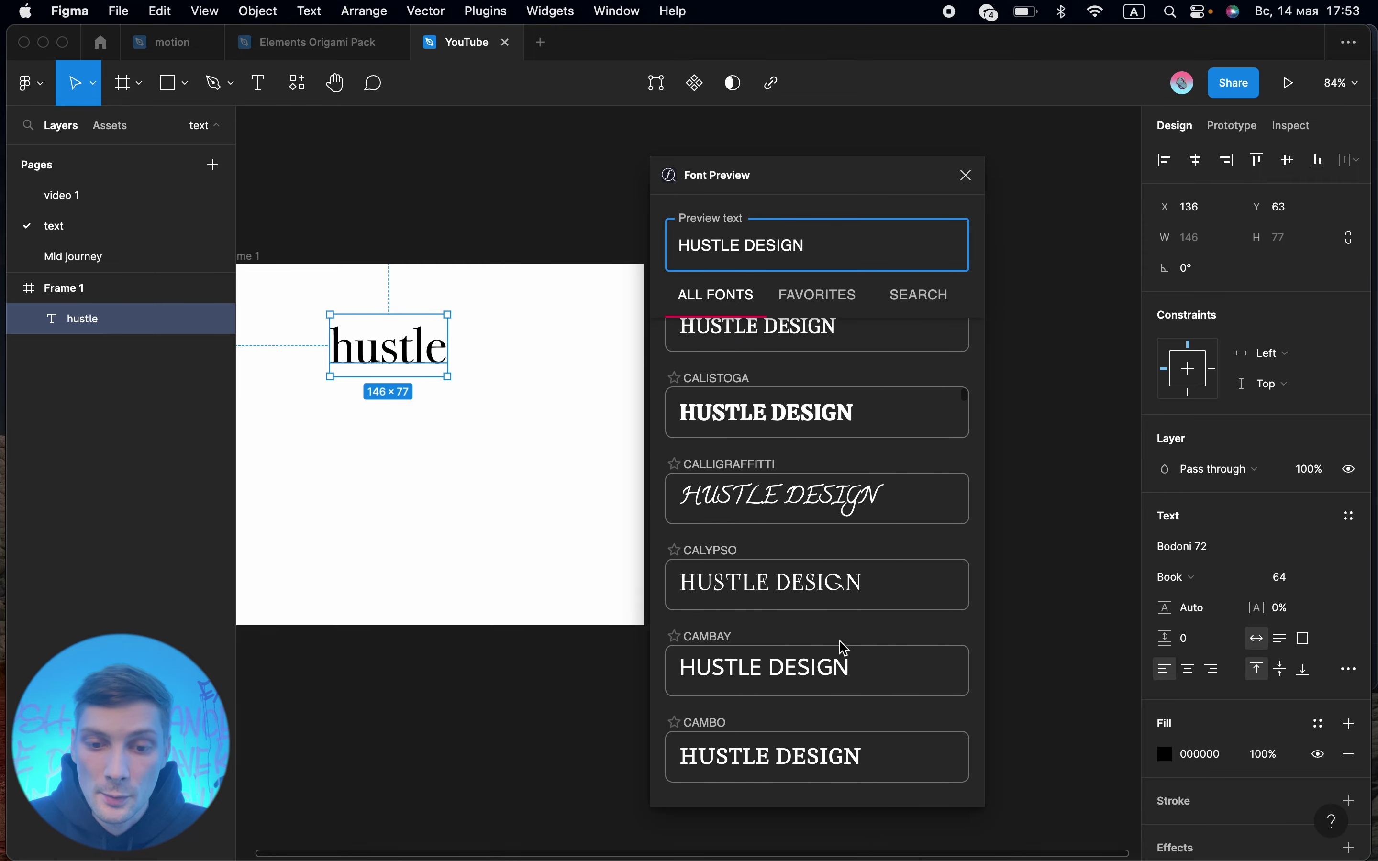
scroll(845, 648, down, 3)
scroll(844, 648, down, 4)
scroll(842, 647, down, 5)
scroll(845, 646, down, 4)
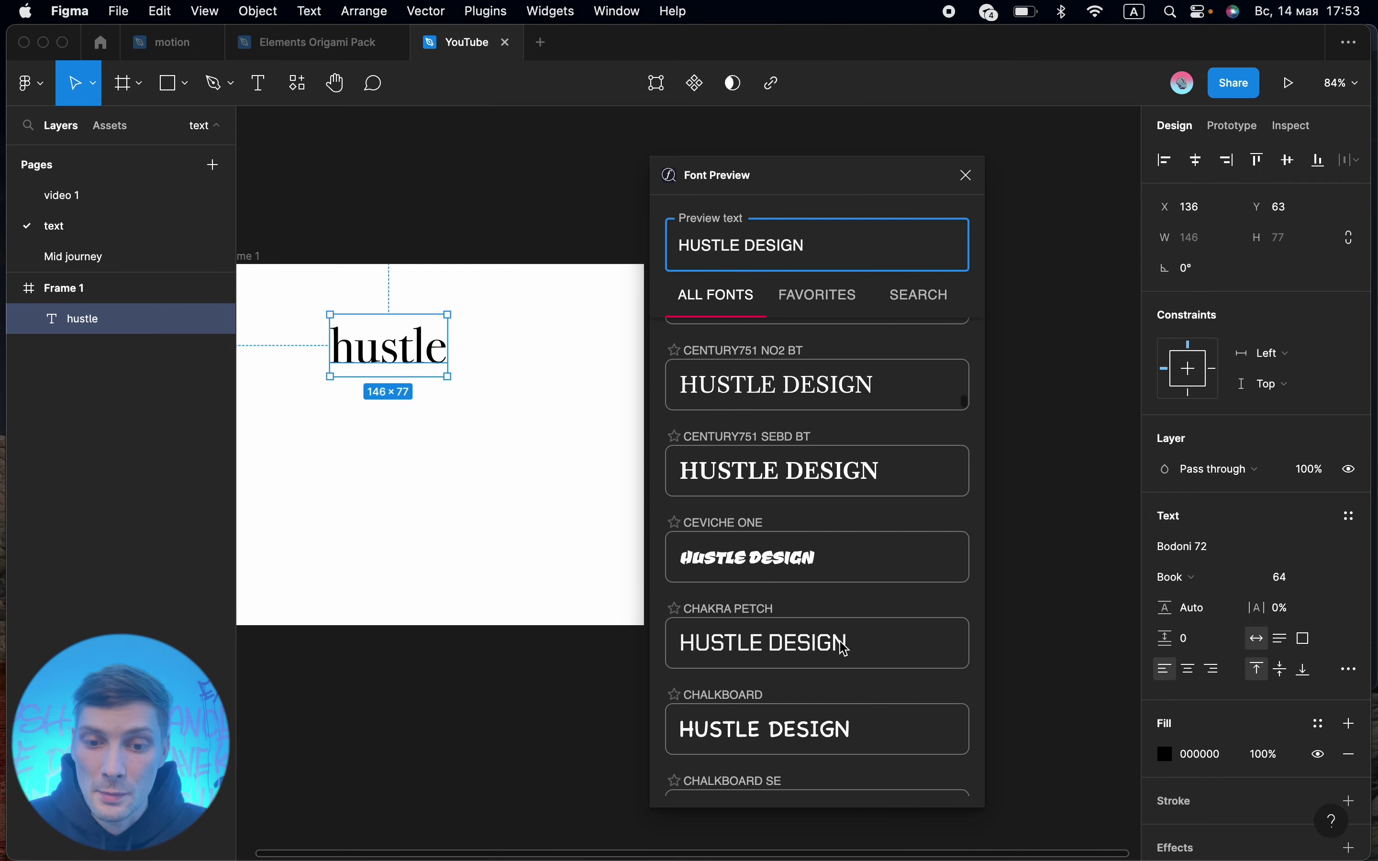
scroll(865, 598, down, 2)
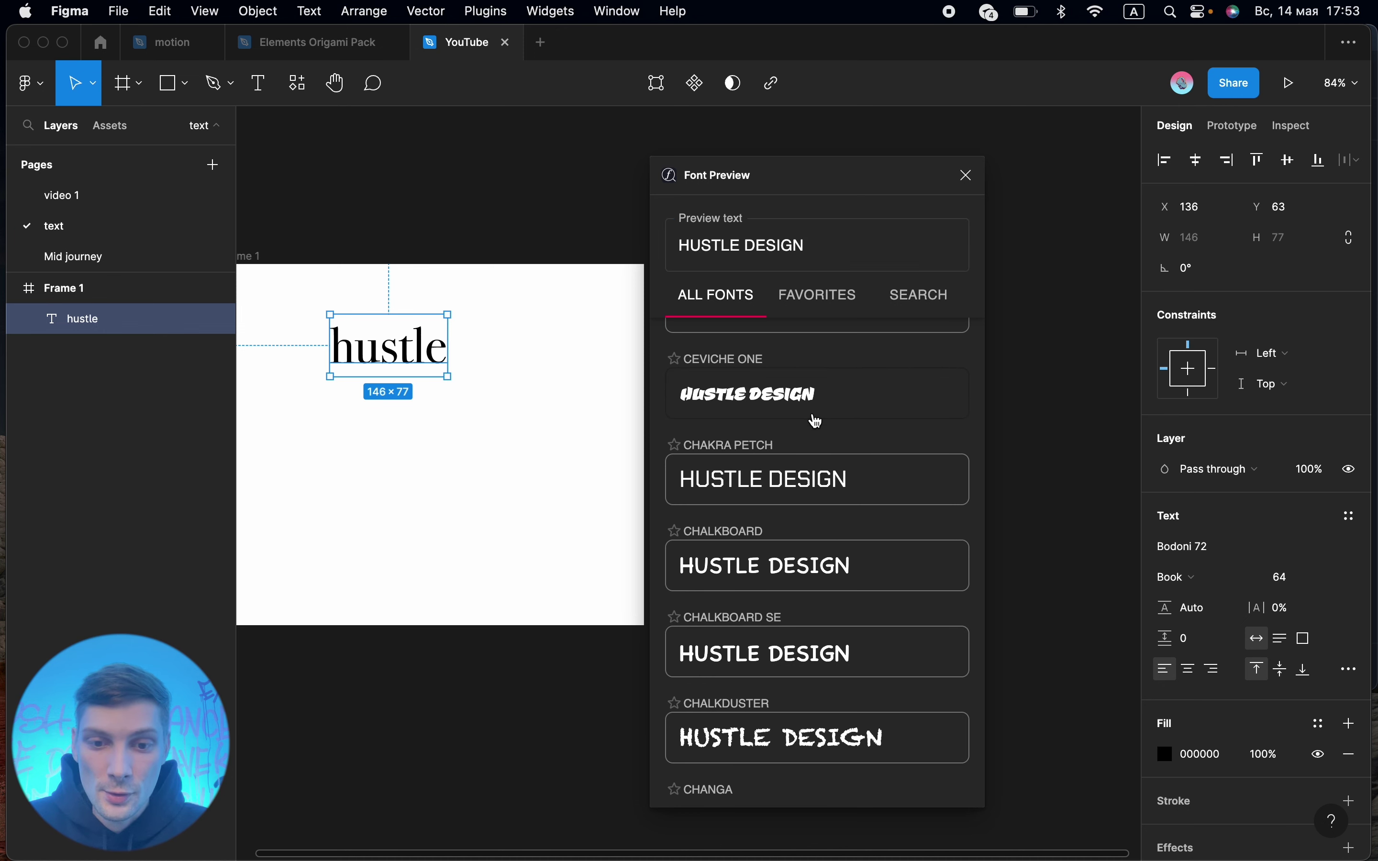
Try Ceviche One through Chela One on hustle, apply Cherry Bomb, and close Font Preview
click(816, 419)
click(785, 494)
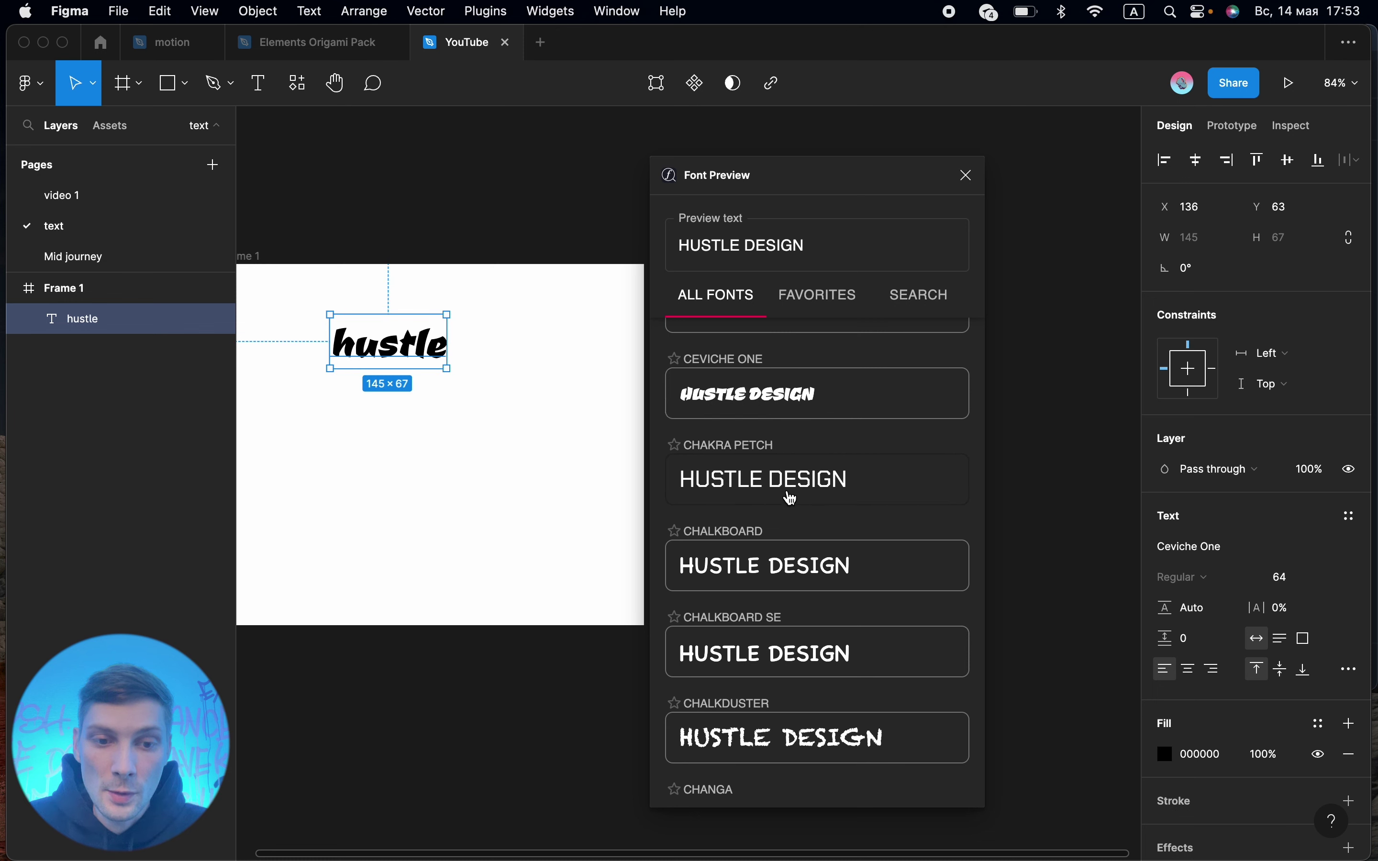
click(813, 581)
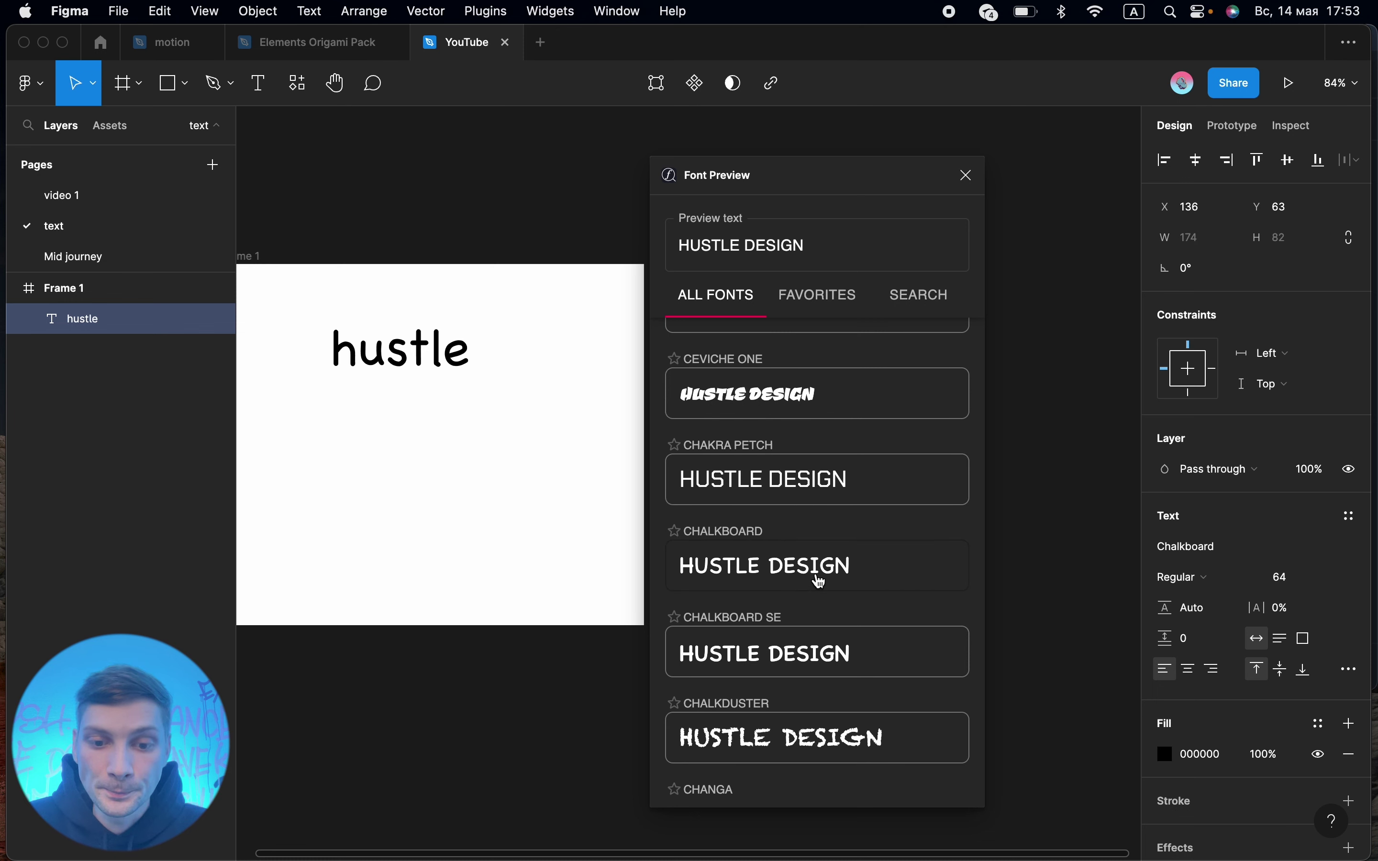
click(754, 653)
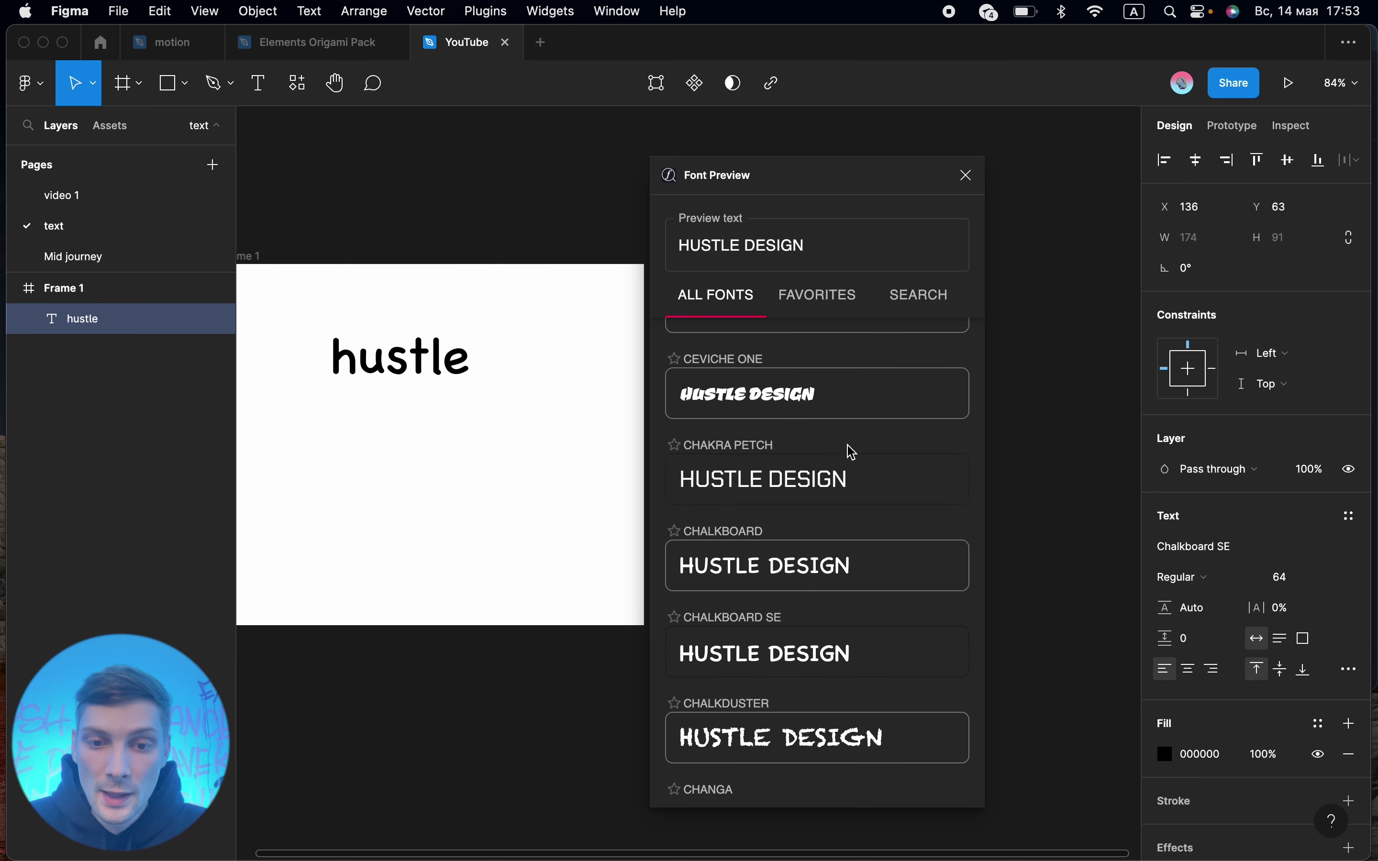
scroll(824, 619, down, 10)
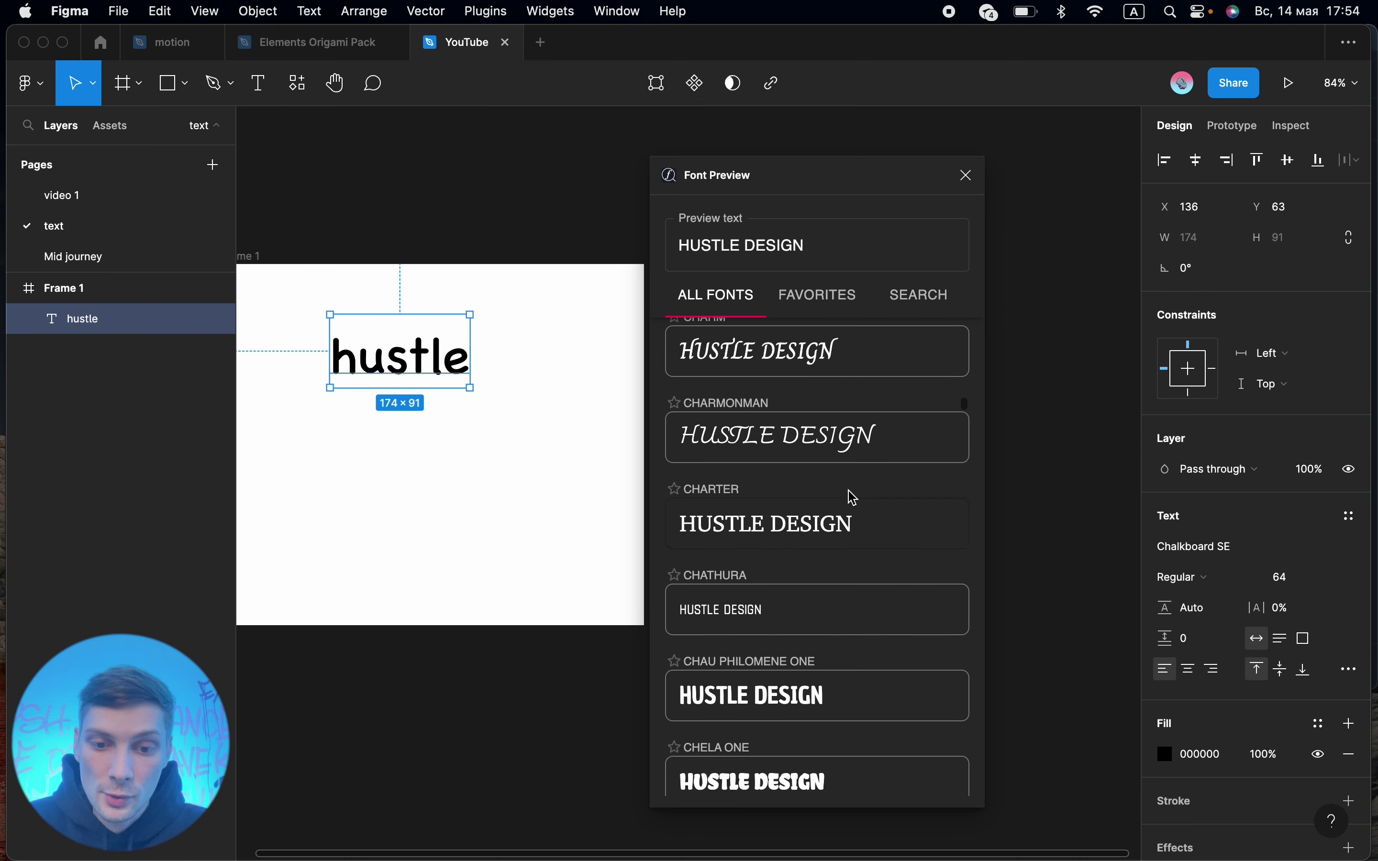
click(826, 540)
click(811, 786)
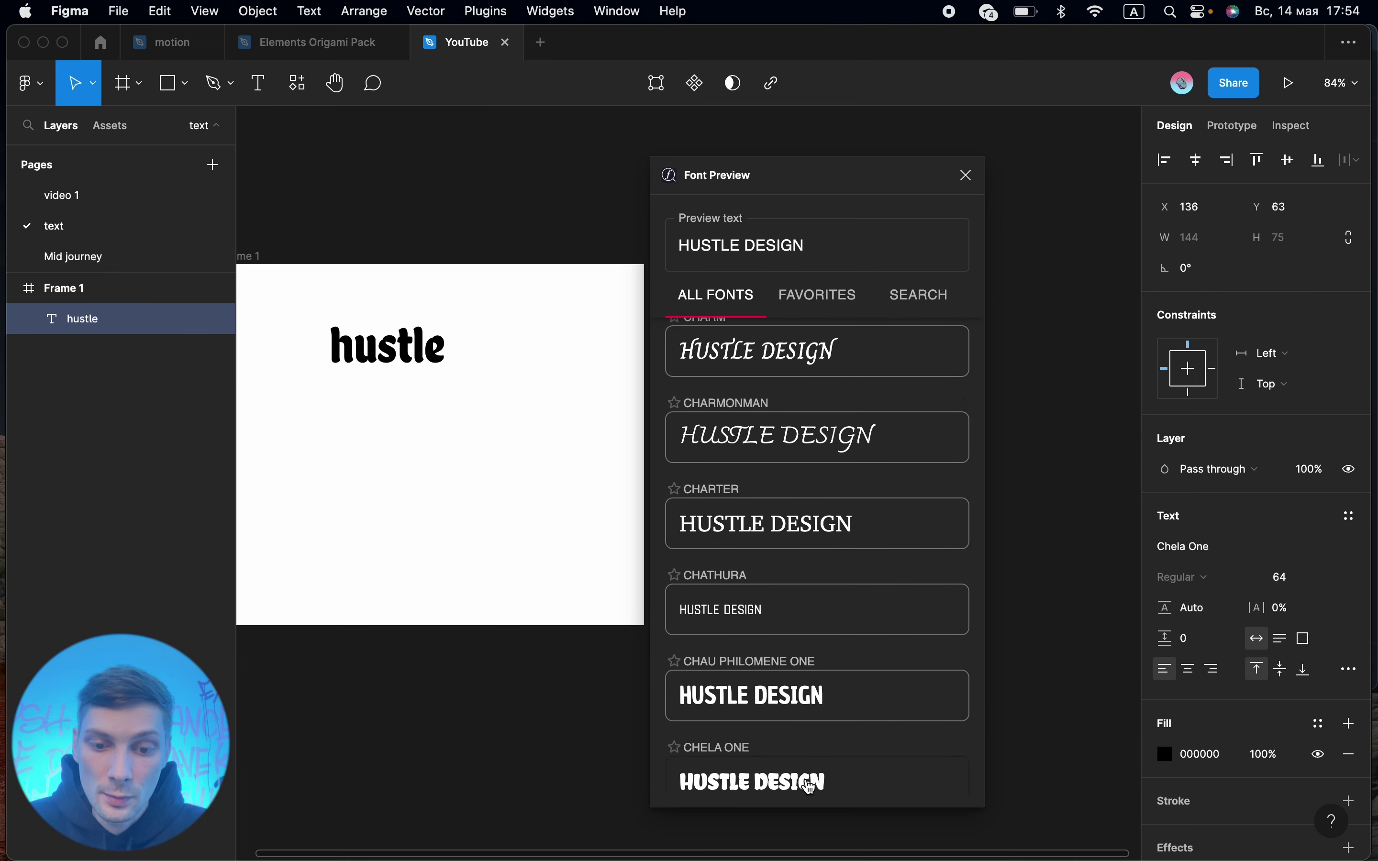
scroll(865, 573, down, 5)
click(860, 572)
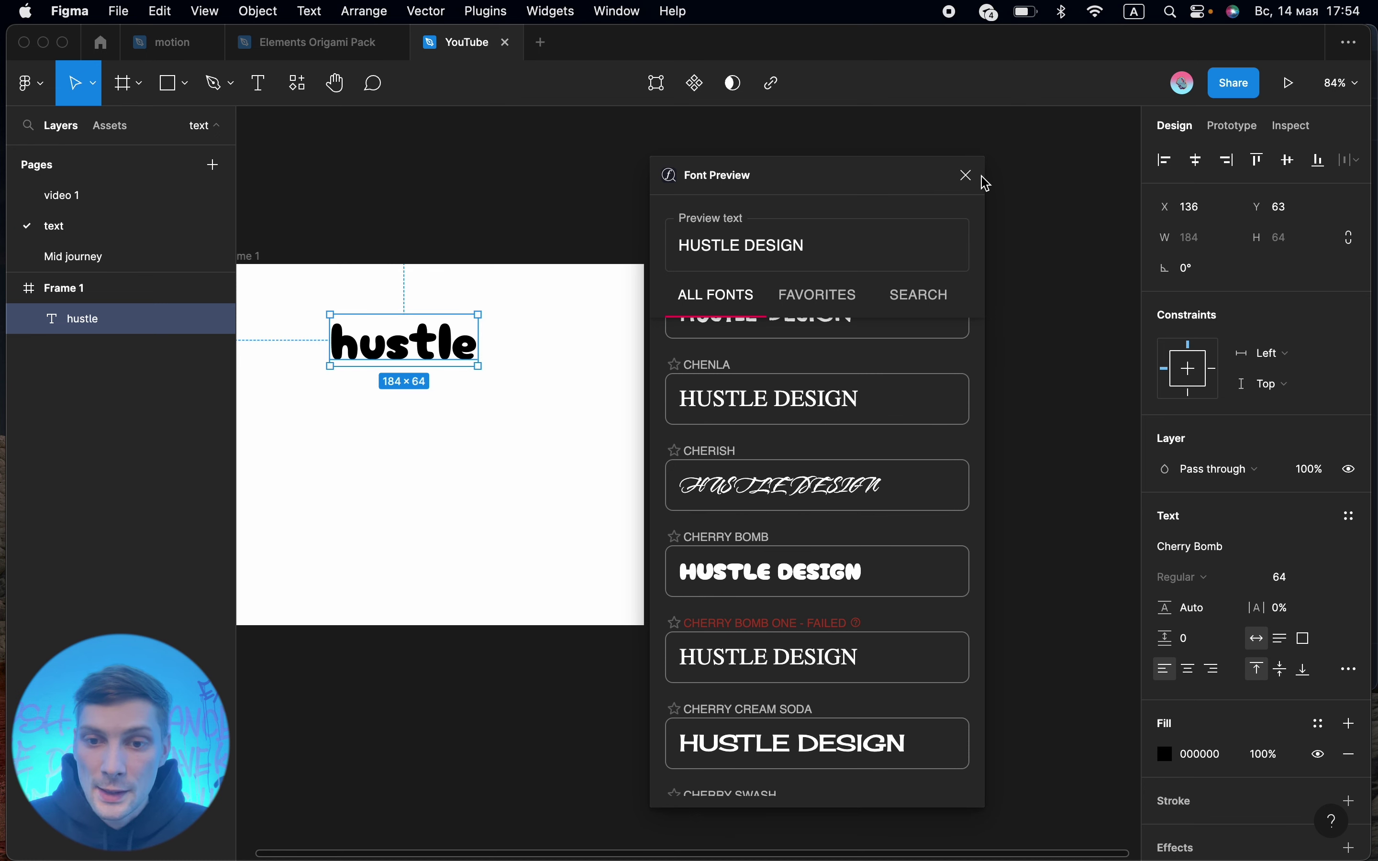
click(967, 176)
scroll(750, 400, left, 3)
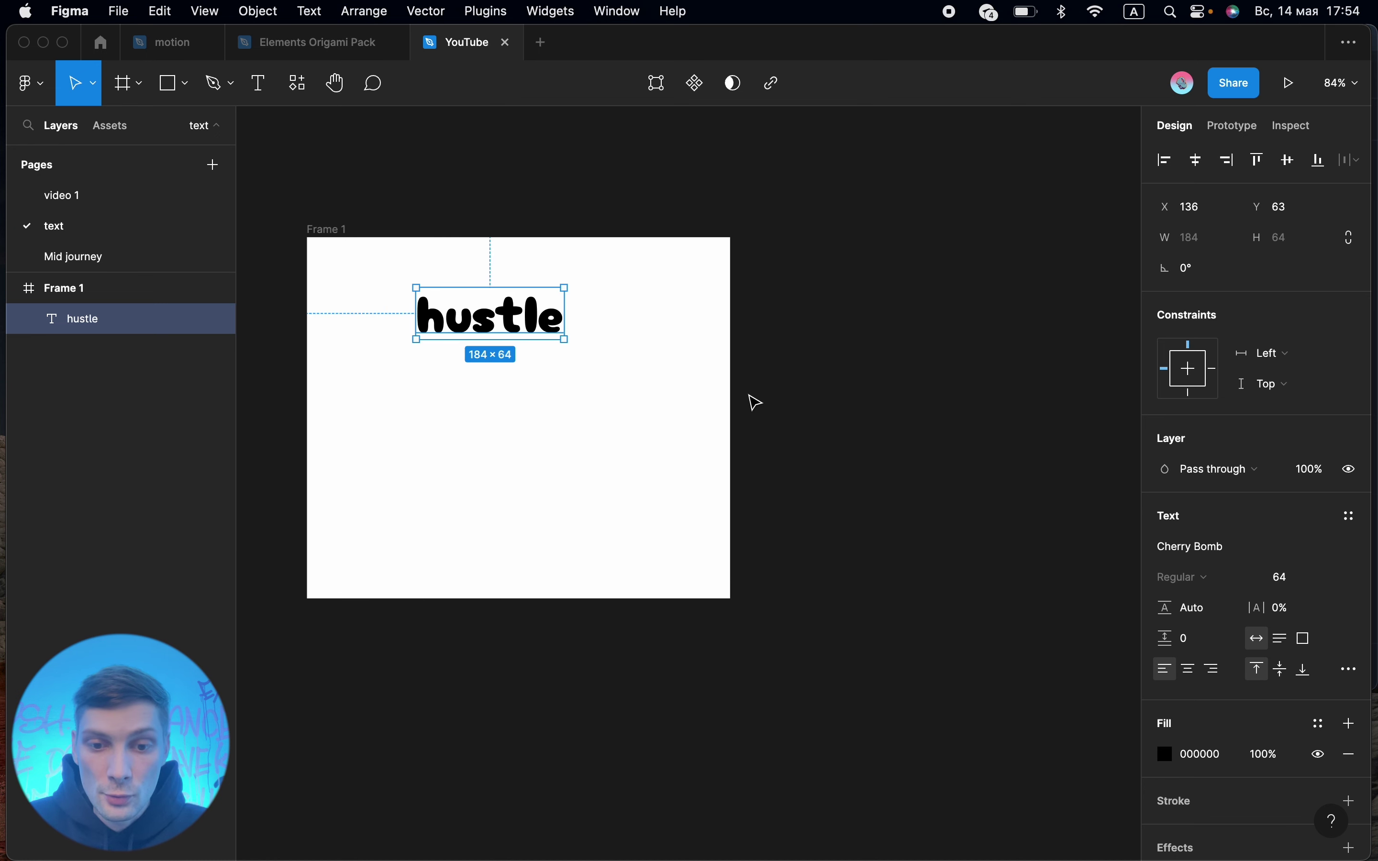
Launch Accidently Great Font Pairings and drag its window up and right of Frame 1
right_click(781, 412)
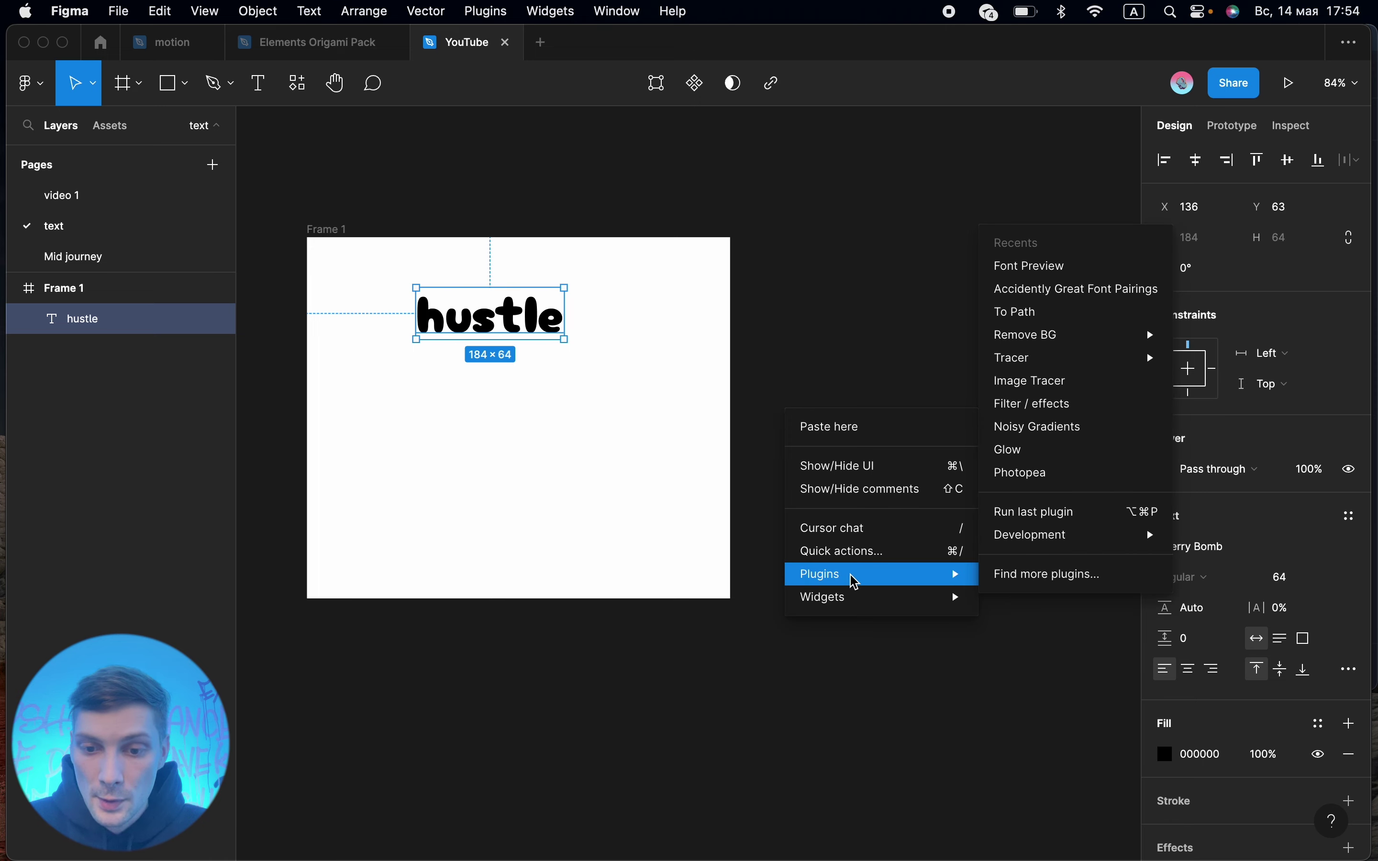
click(1126, 298)
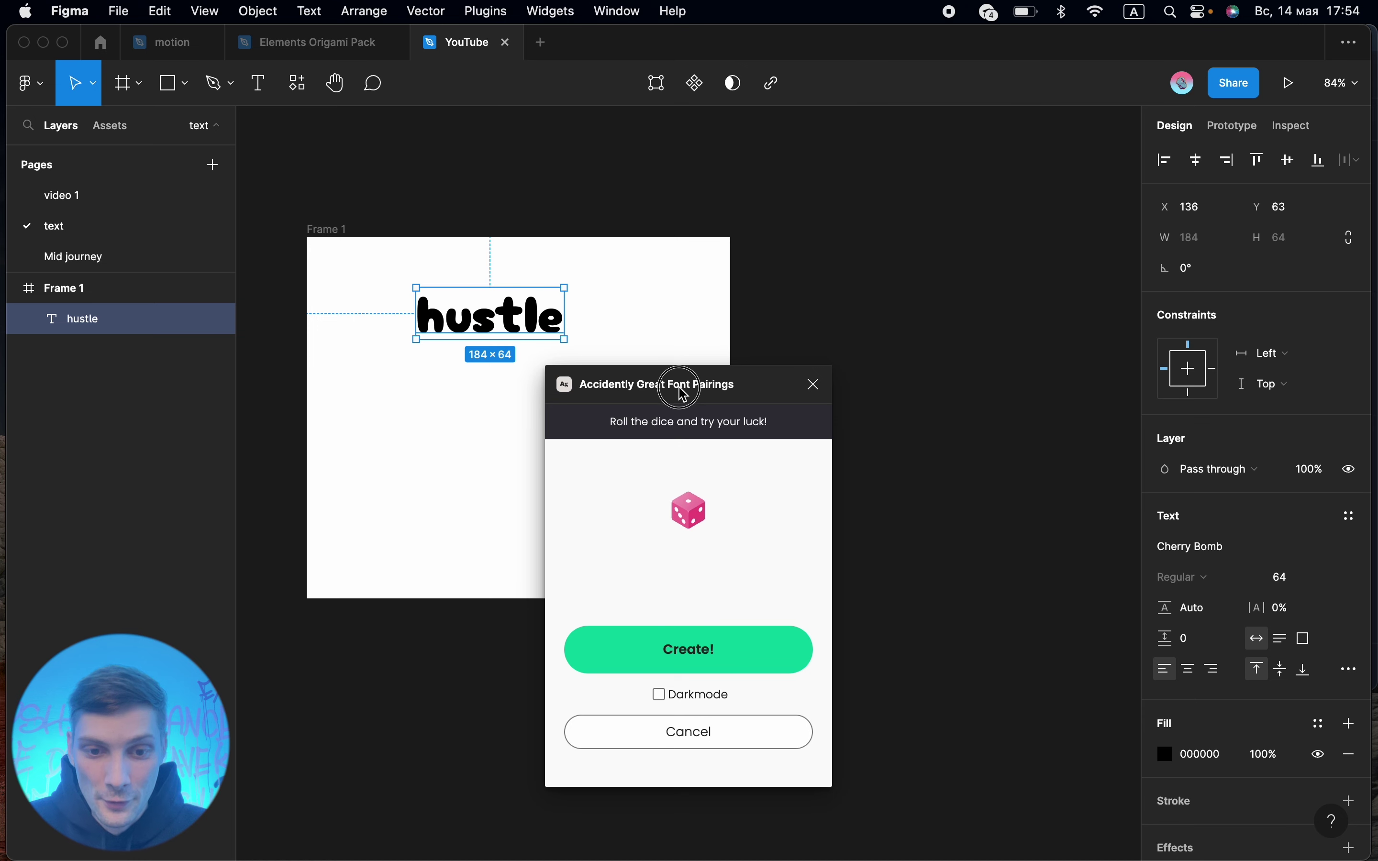
drag(684, 393, 727, 322)
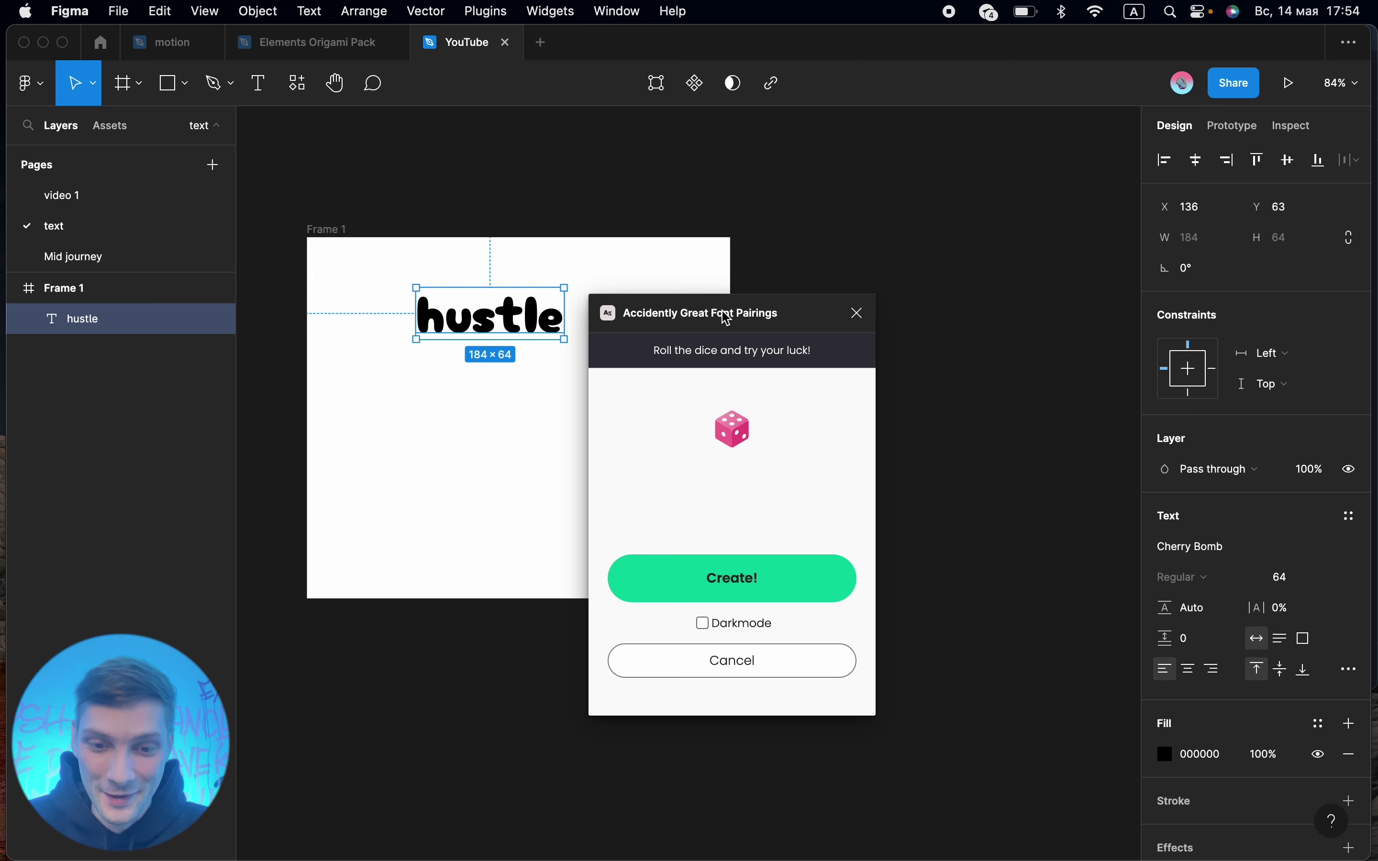
mouse_move(763, 319)
mouse_down()
mouse_move(848, 245)
mouse_move(913, 234)
mouse_up()
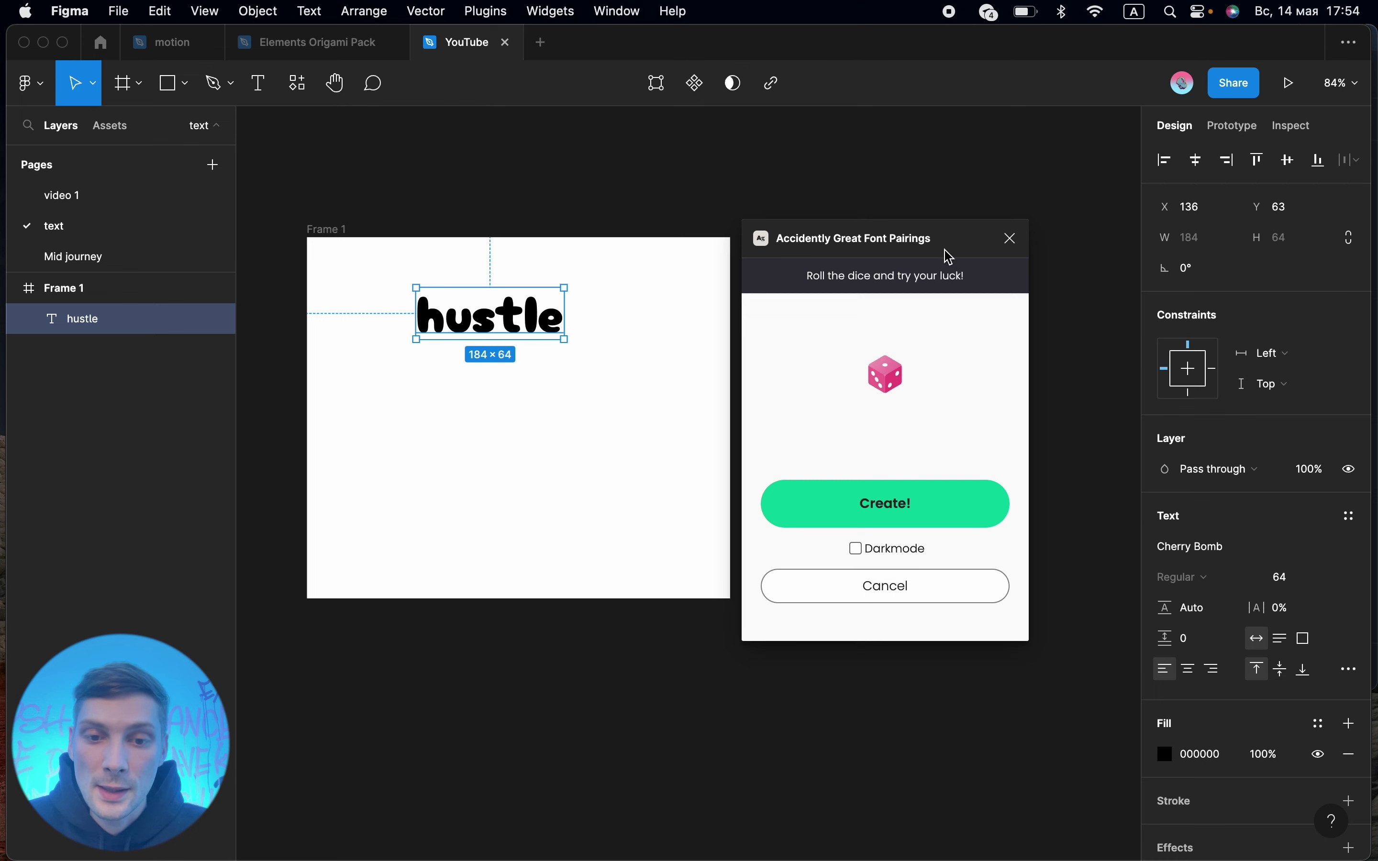
drag(950, 256, 950, 232)
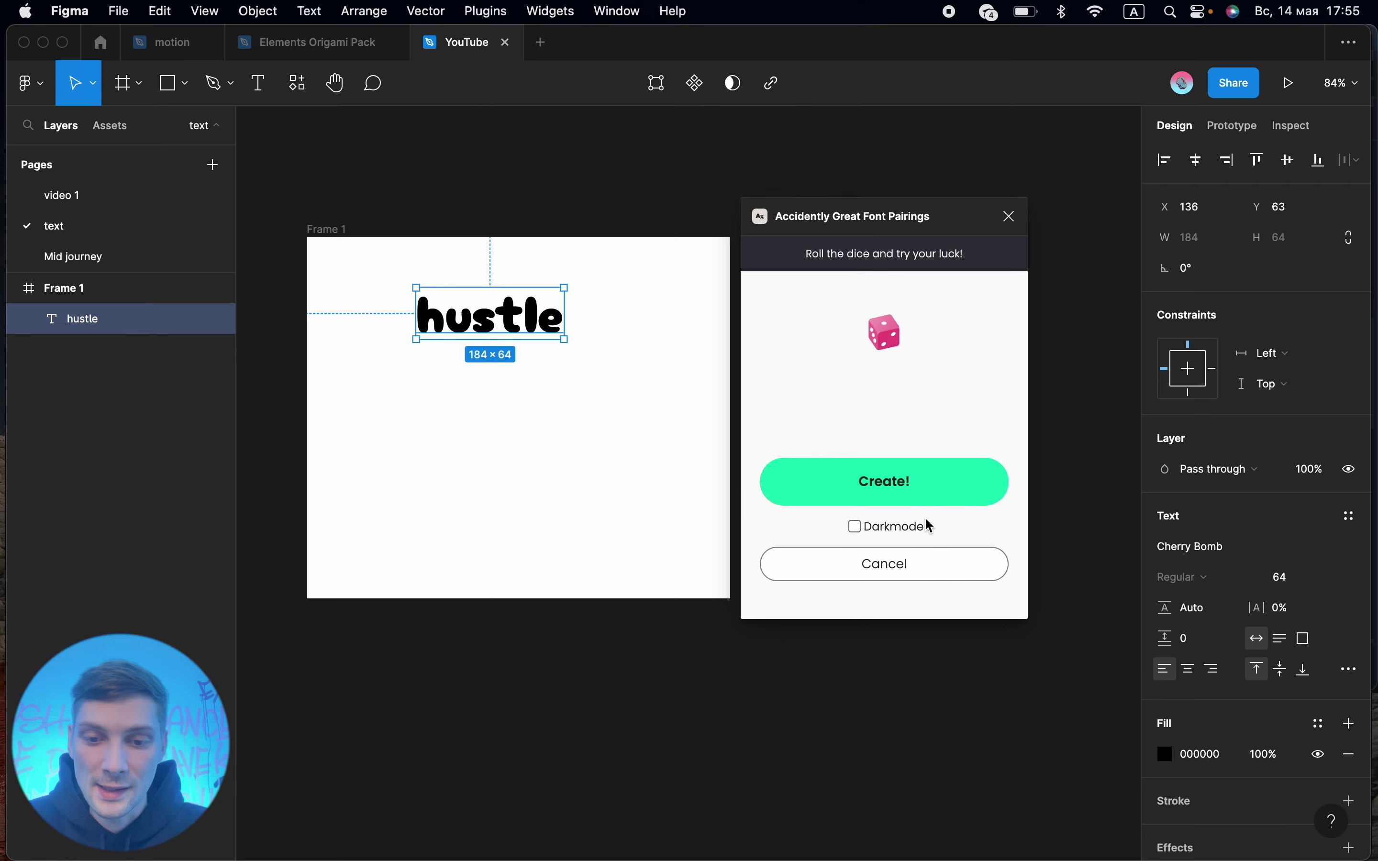
Generate a light Lato Medium X Lato Bold pairing frame, then a dark-mode pairing
click(856, 526)
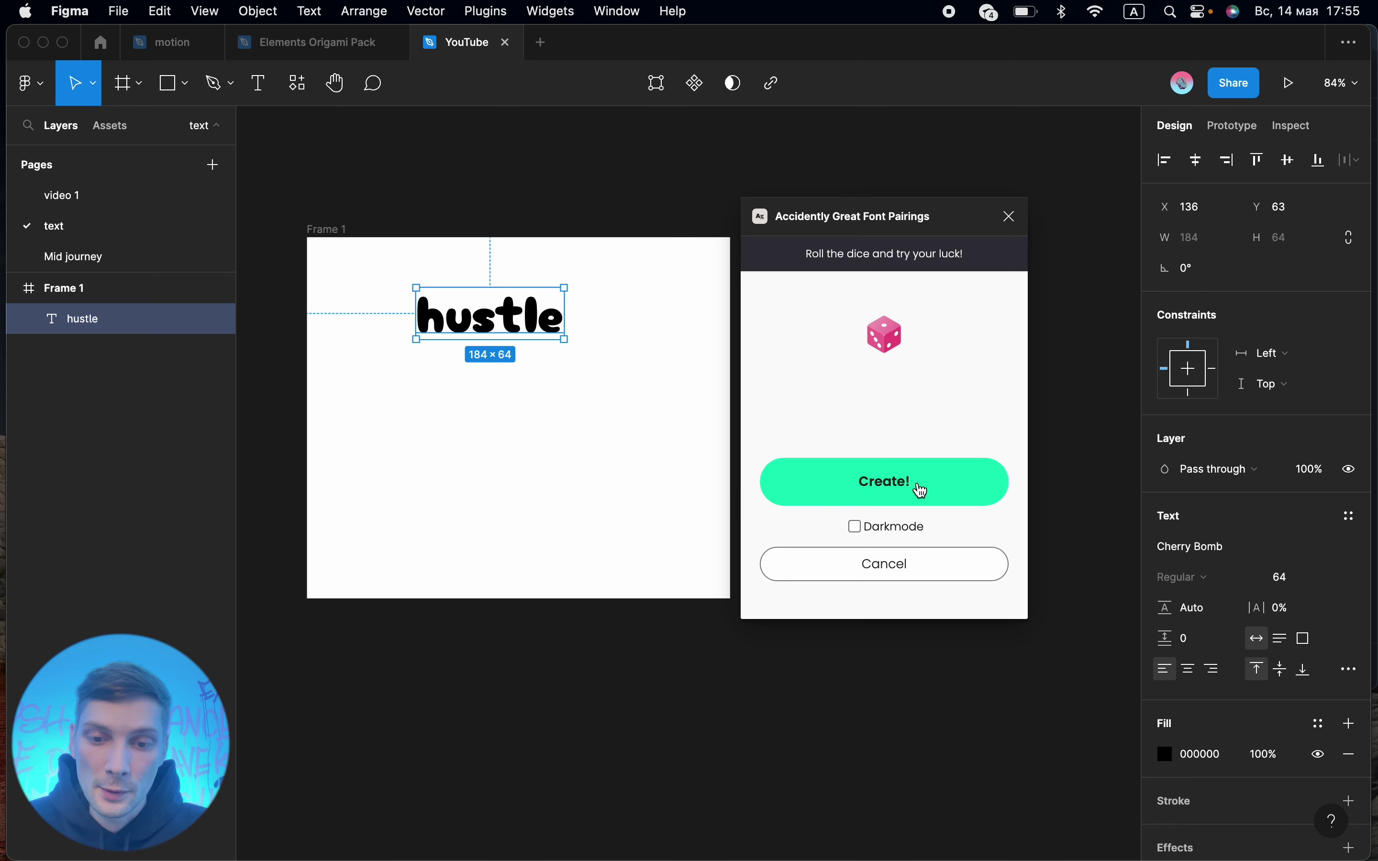
click(922, 490)
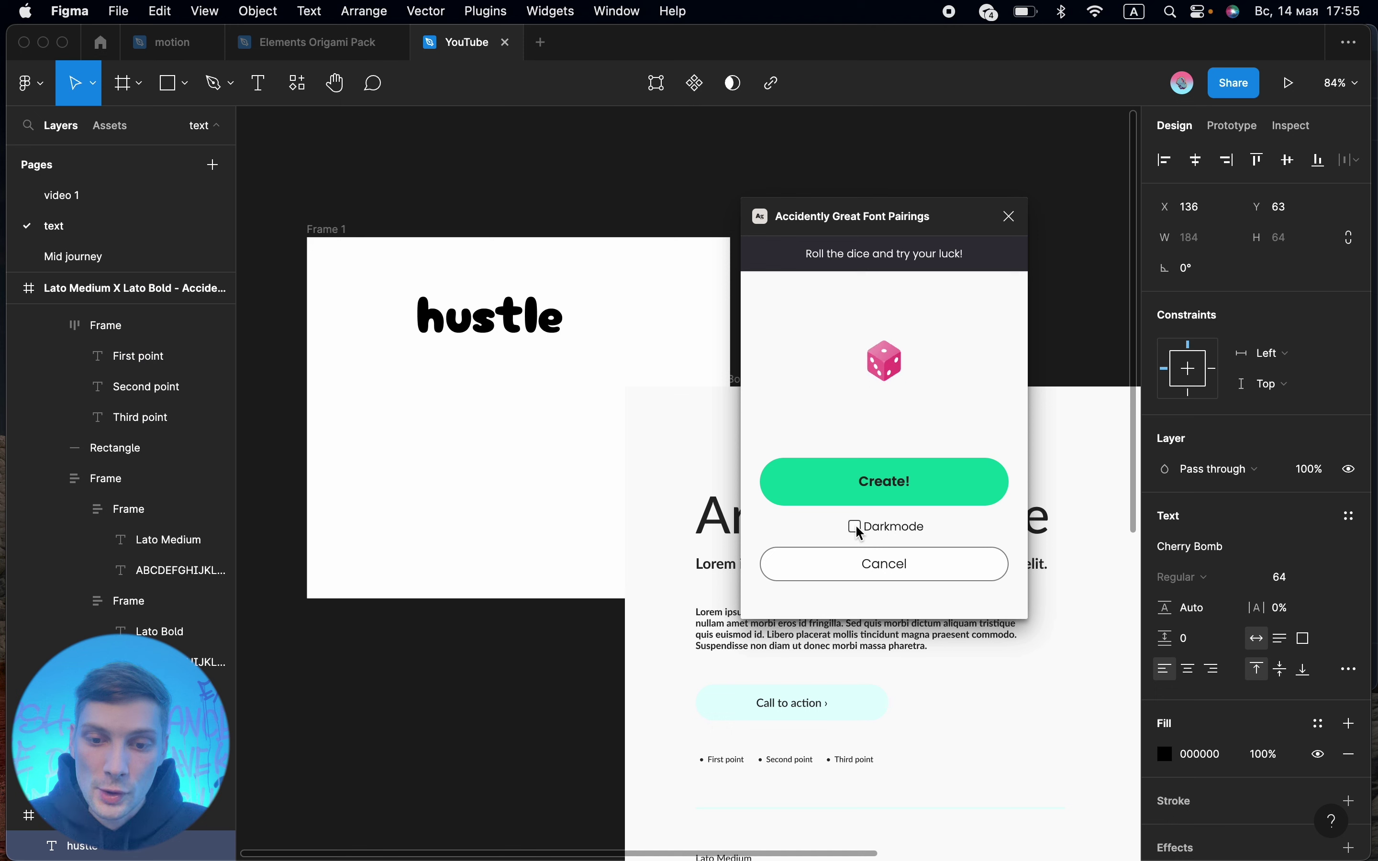
click(856, 526)
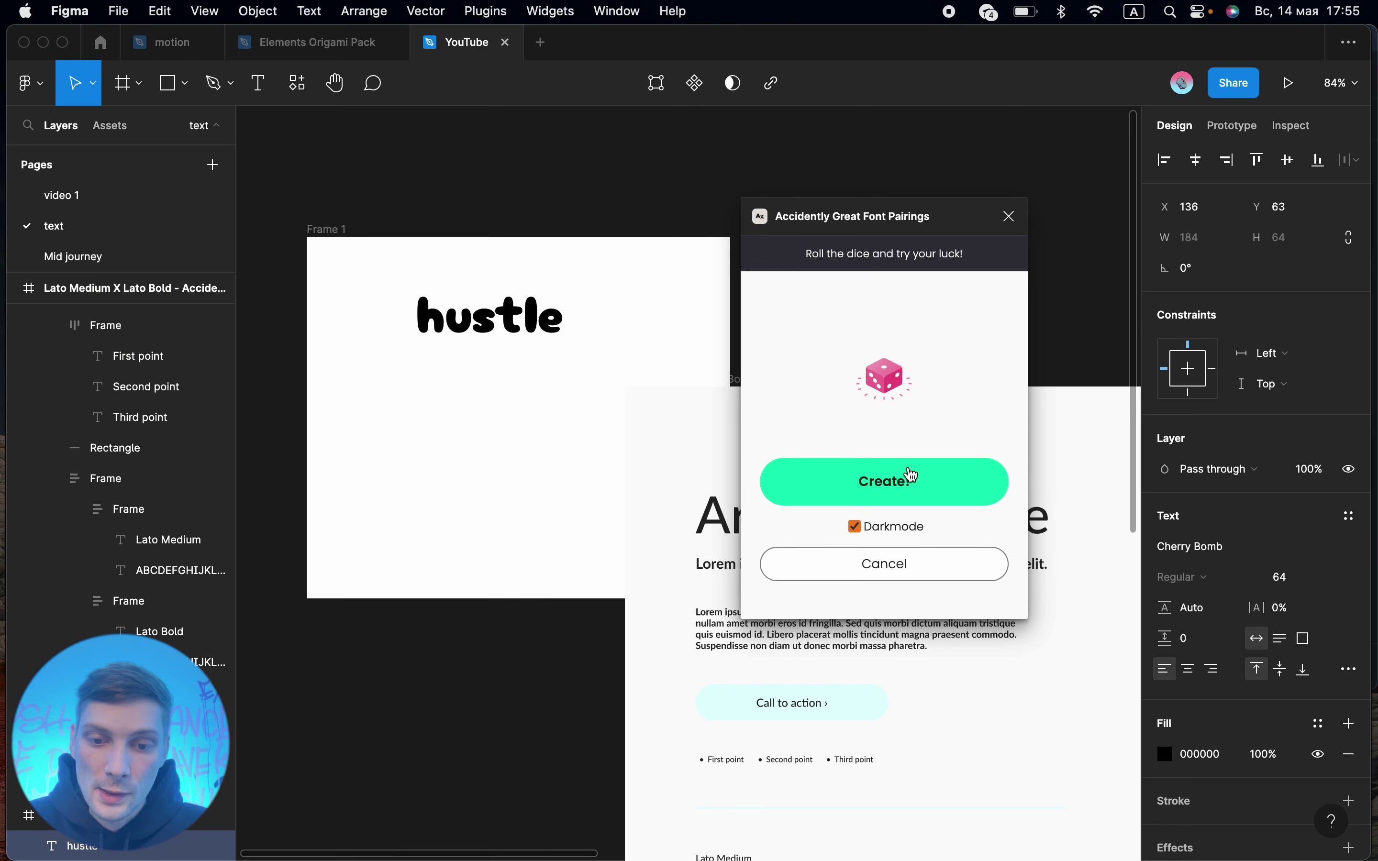
click(913, 475)
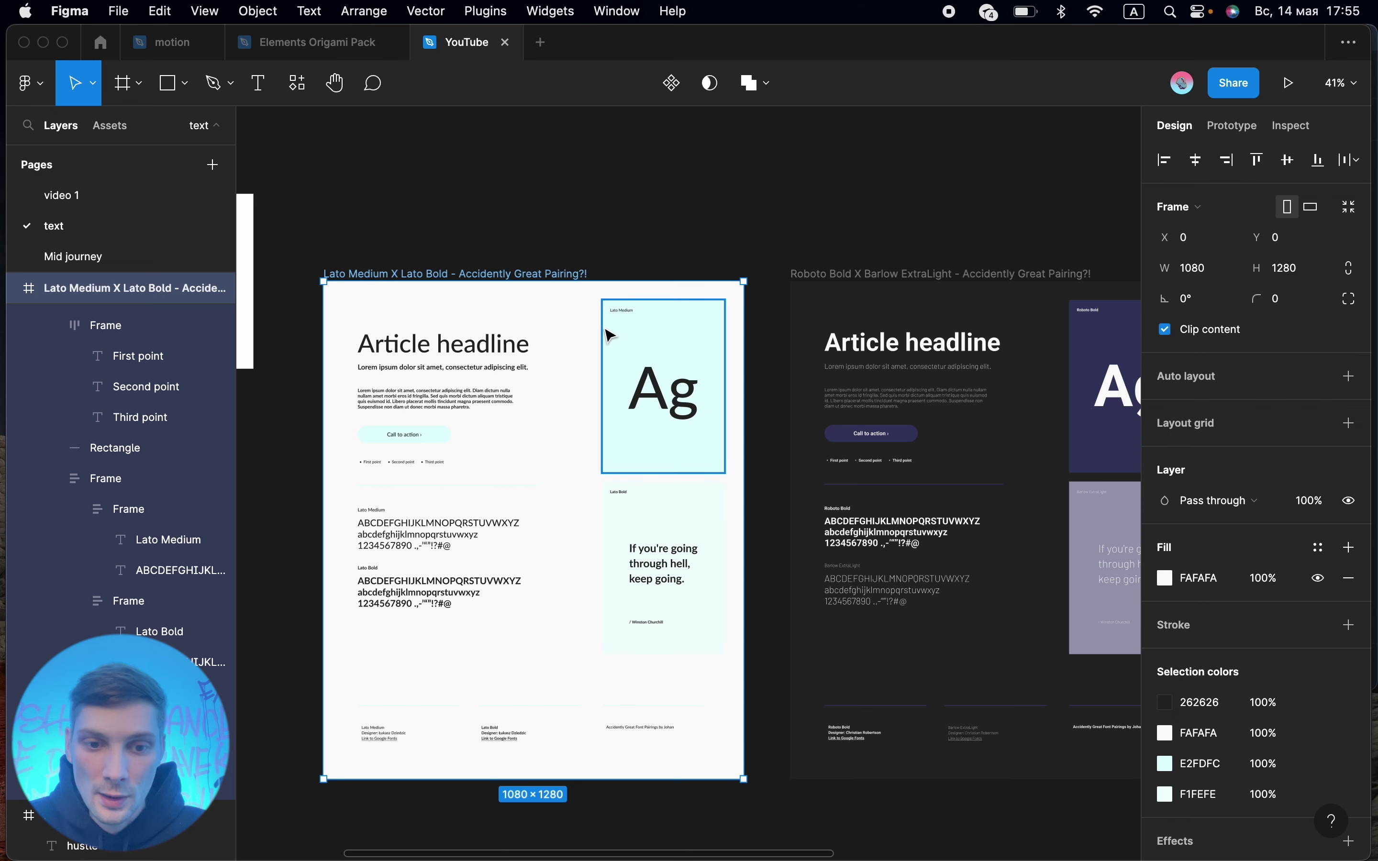
scroll(614, 332, right, 2)
scroll(560, 289, right, 4)
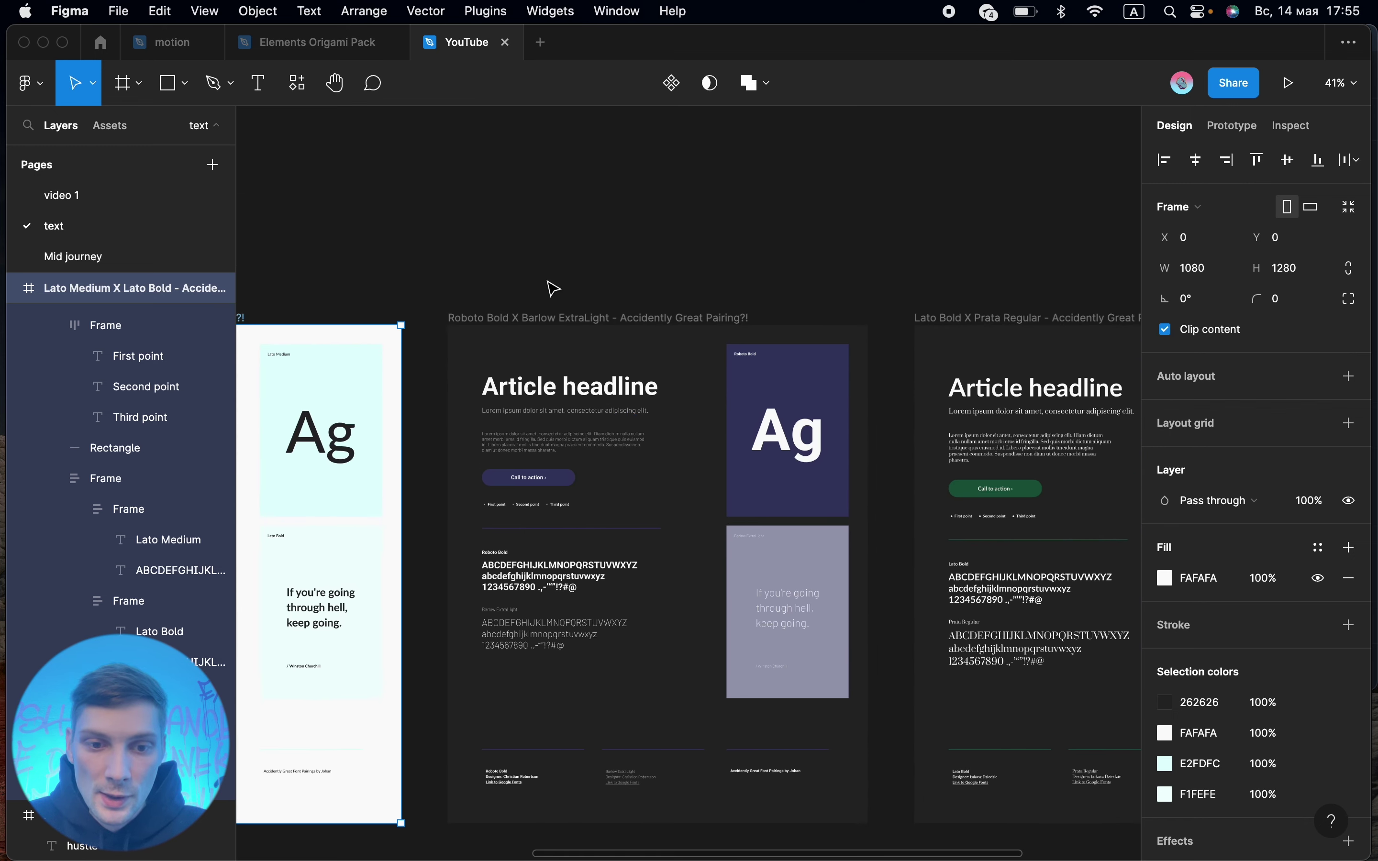
scroll(503, 312, up, 3)
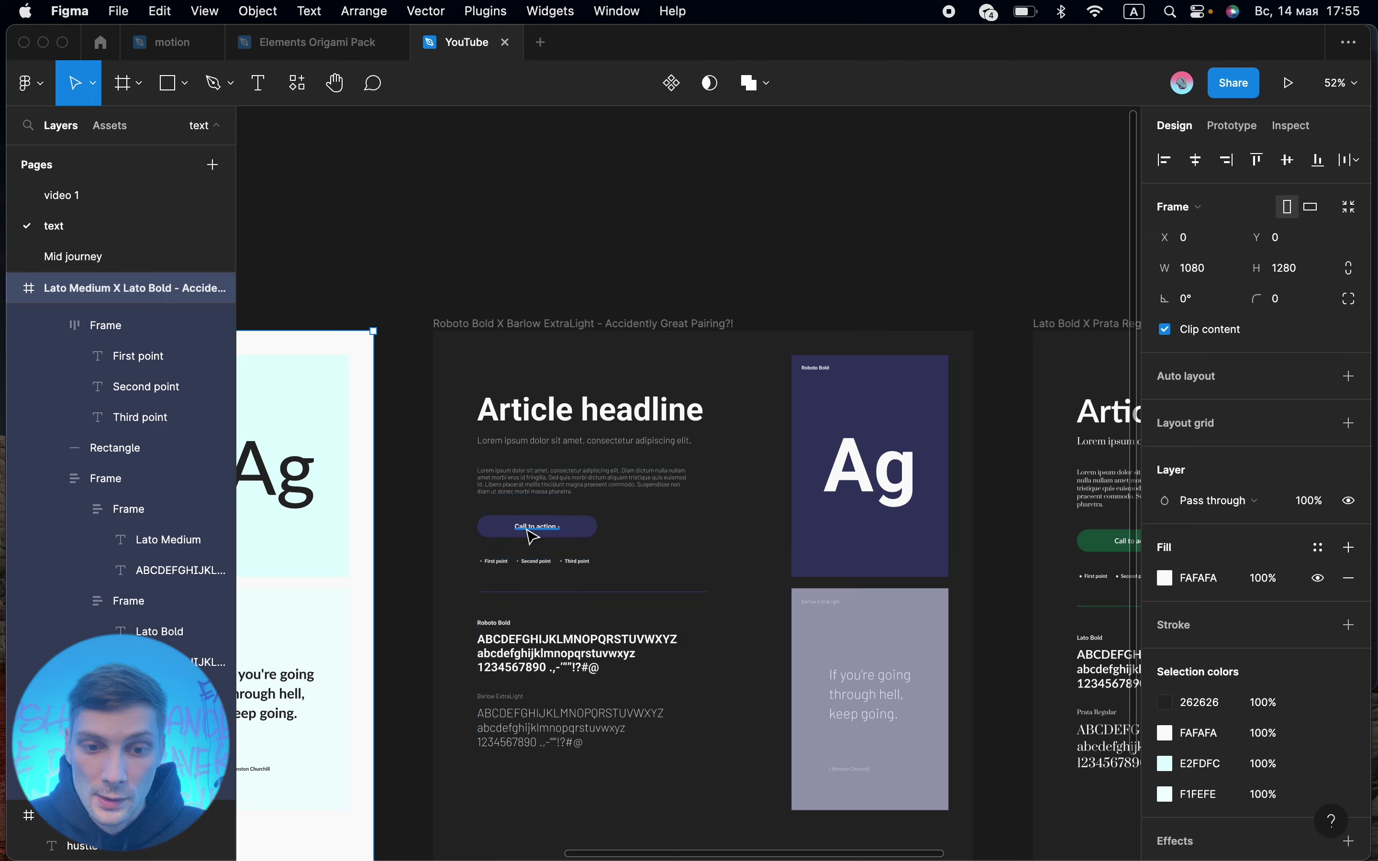
scroll(538, 527, up, 5)
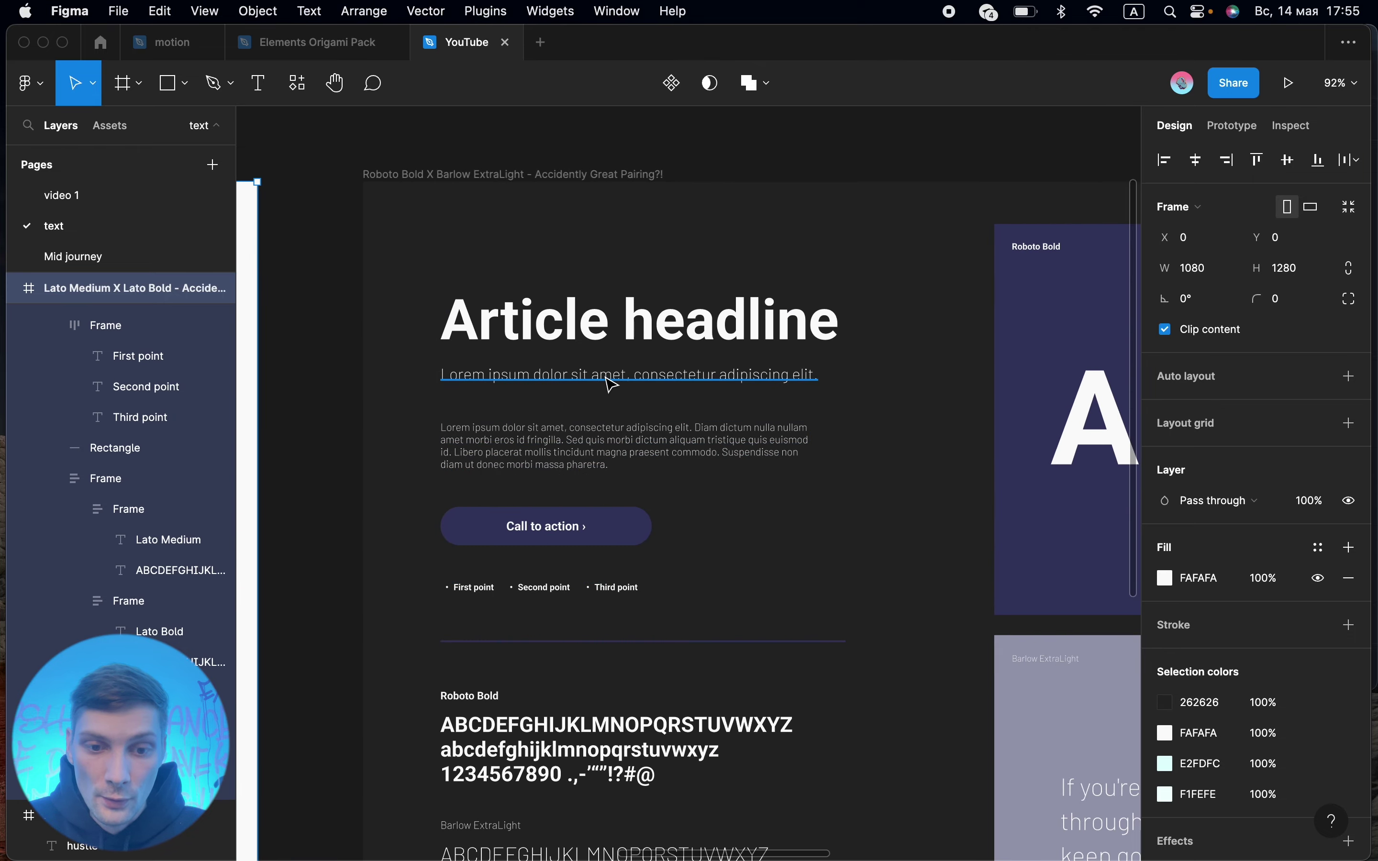
scroll(614, 391, down, 5)
scroll(614, 390, right, 10)
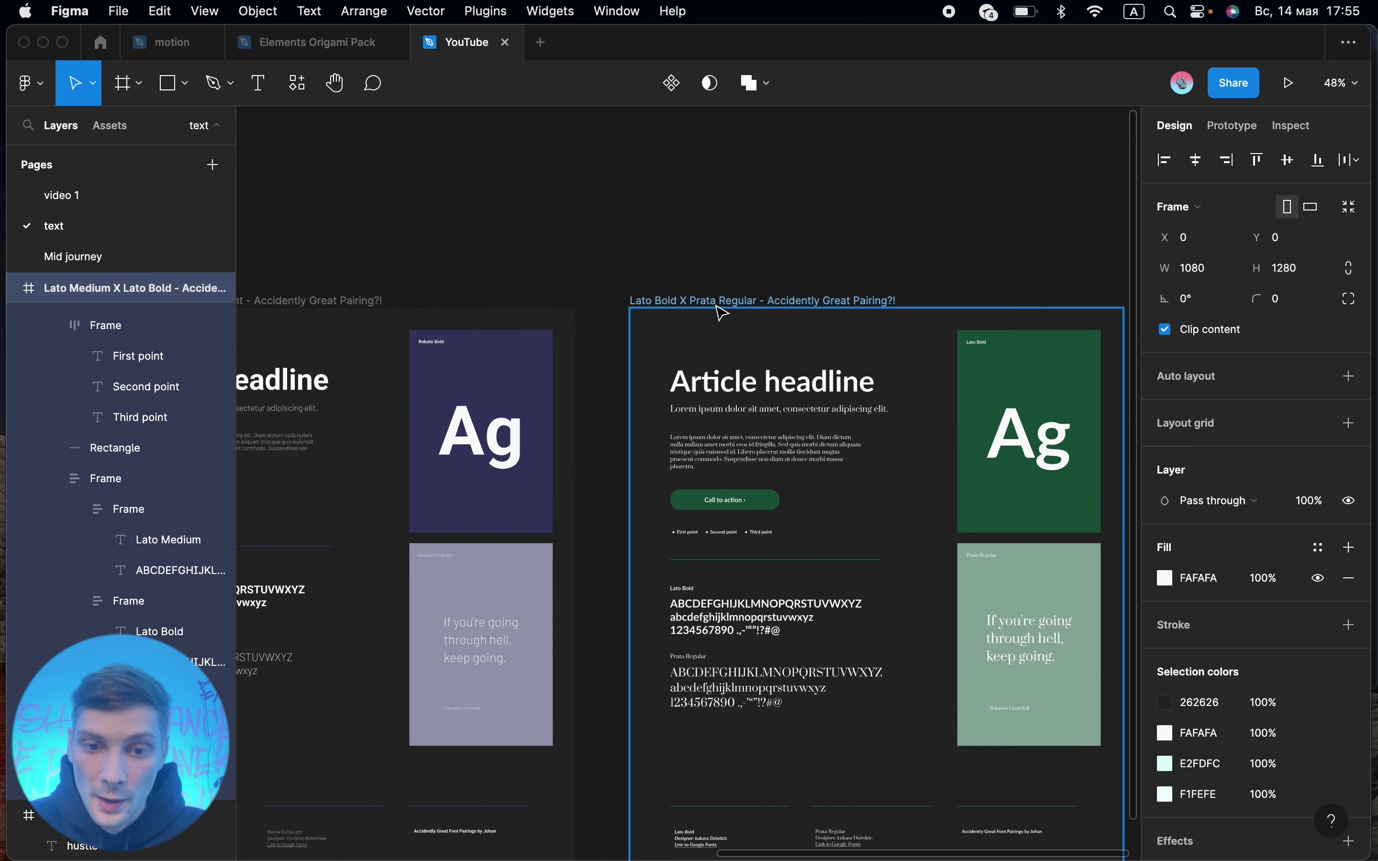
scroll(717, 307, right, 2)
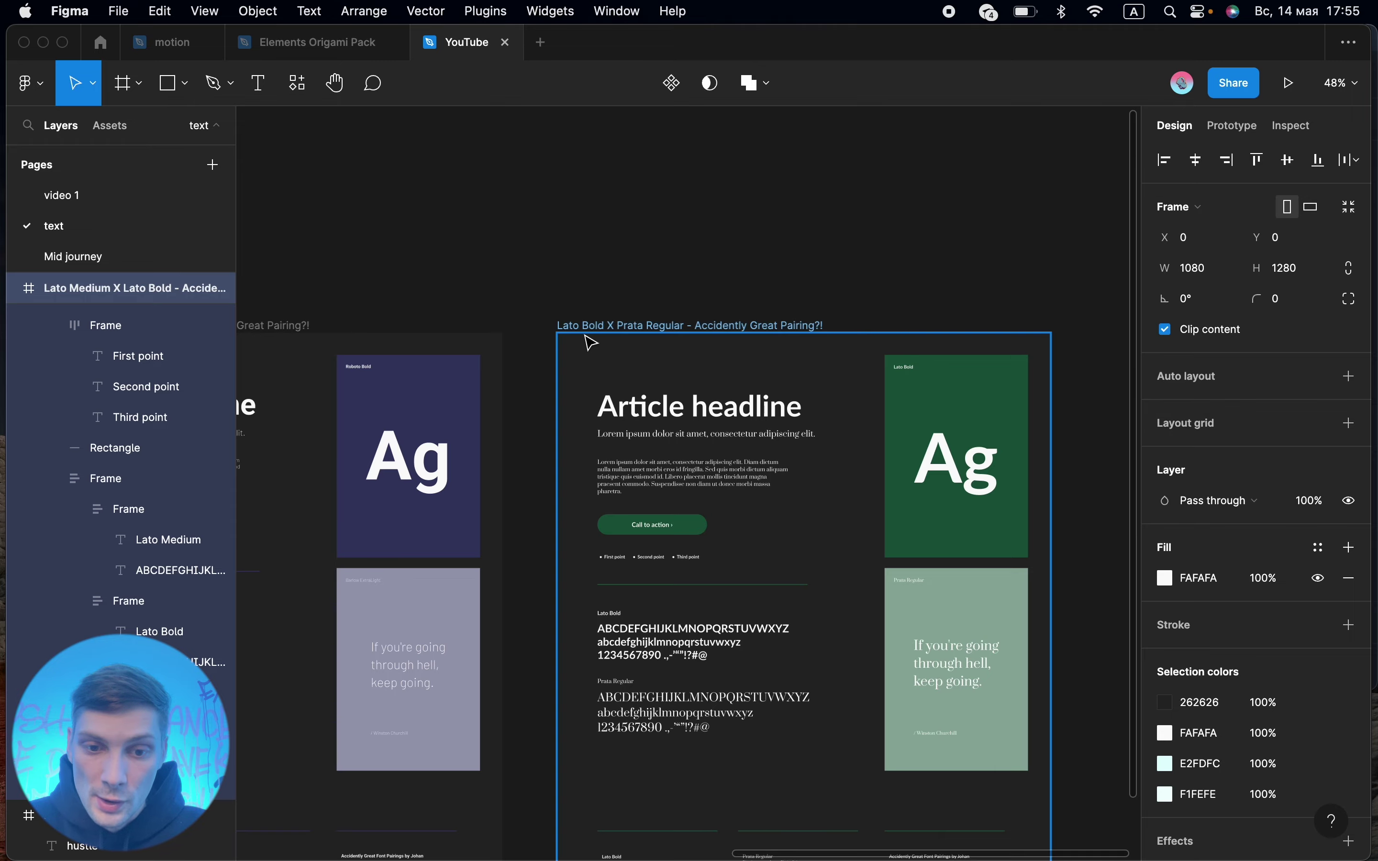
scroll(643, 342, up, 1)
scroll(643, 342, up, 1)
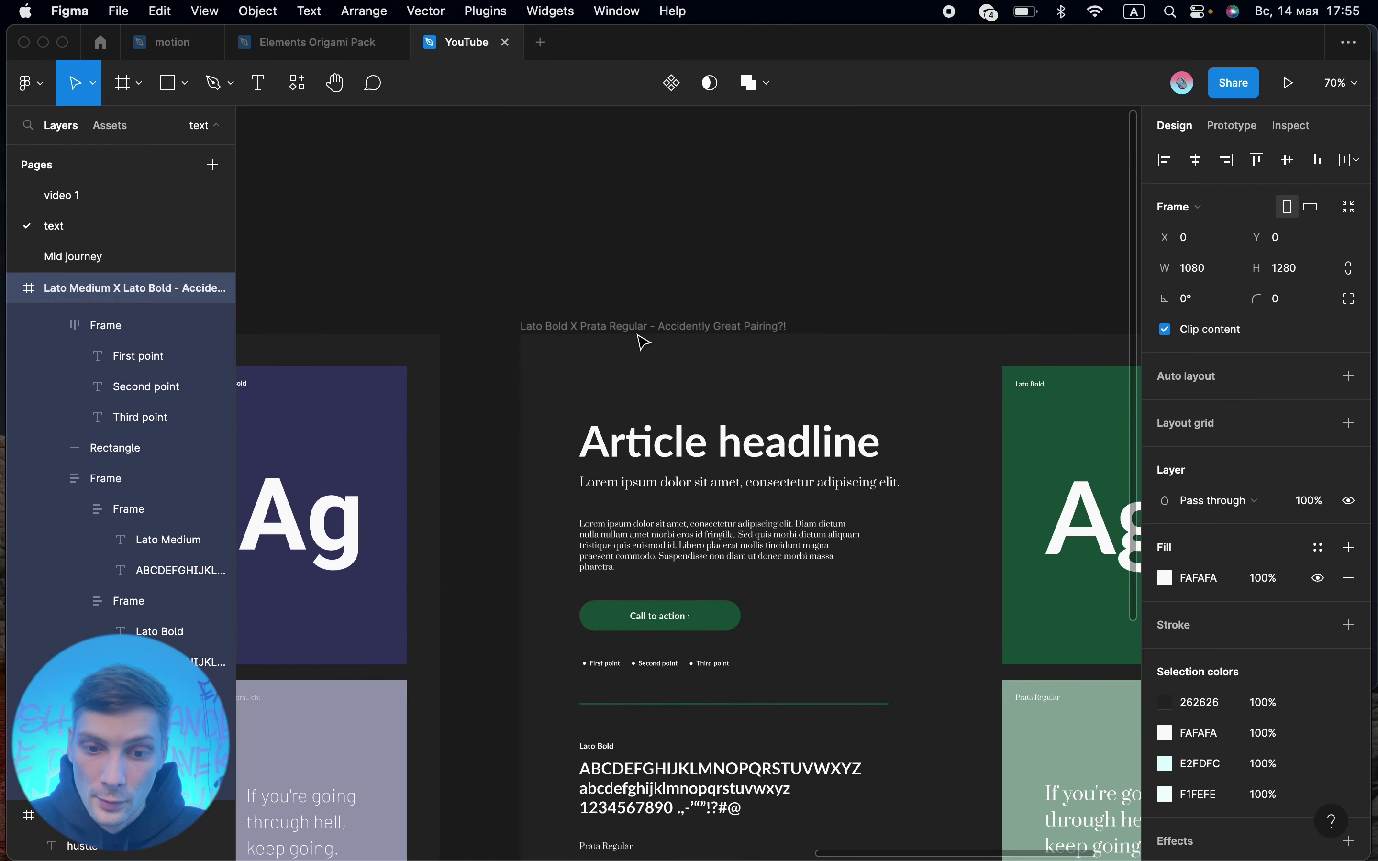
scroll(643, 342, up, 2)
scroll(643, 342, up, 1)
scroll(643, 342, down, 2)
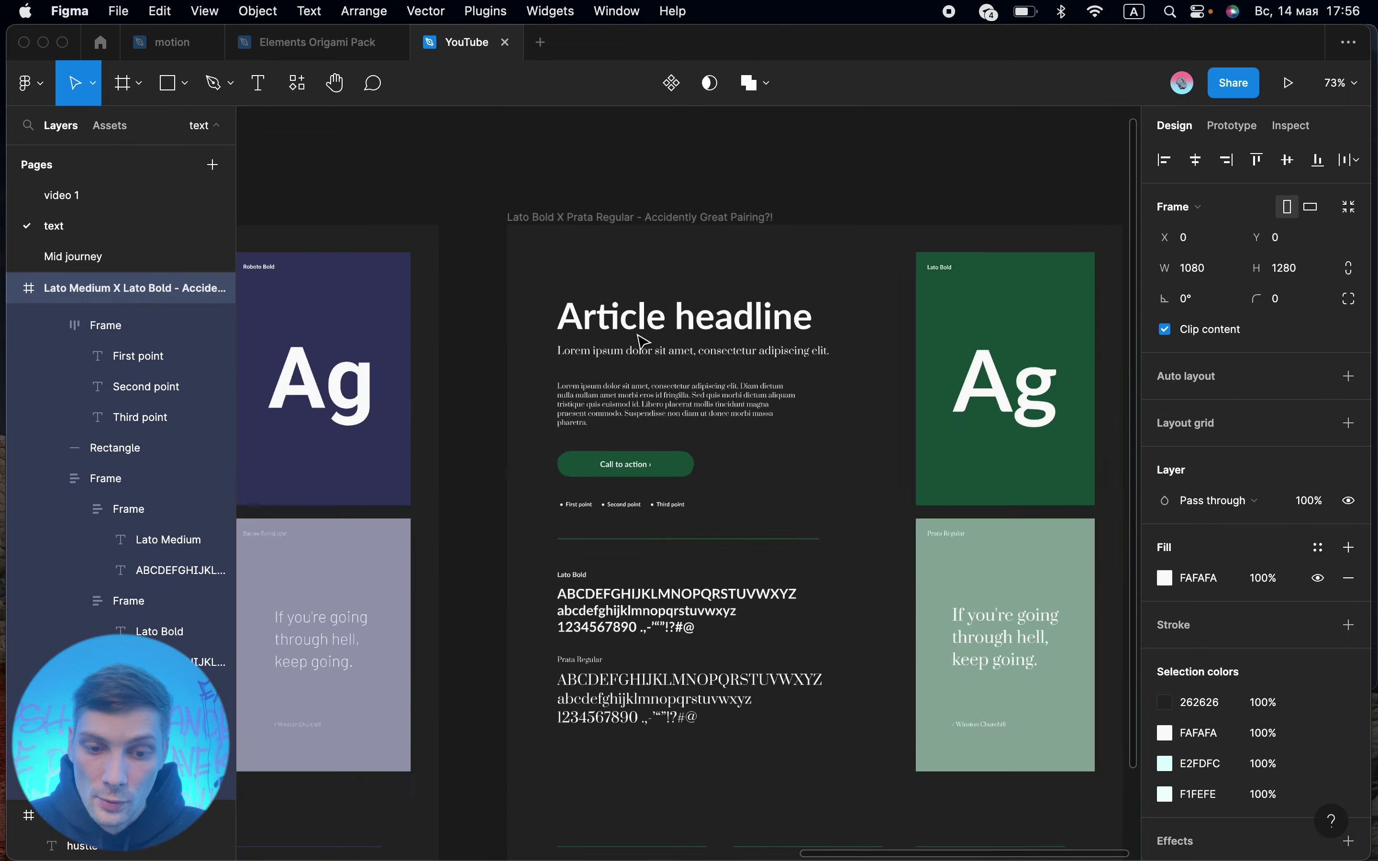
scroll(644, 342, down, 1)
scroll(644, 342, down, 1)
scroll(644, 342, down, 1)
scroll(643, 342, left, 5)
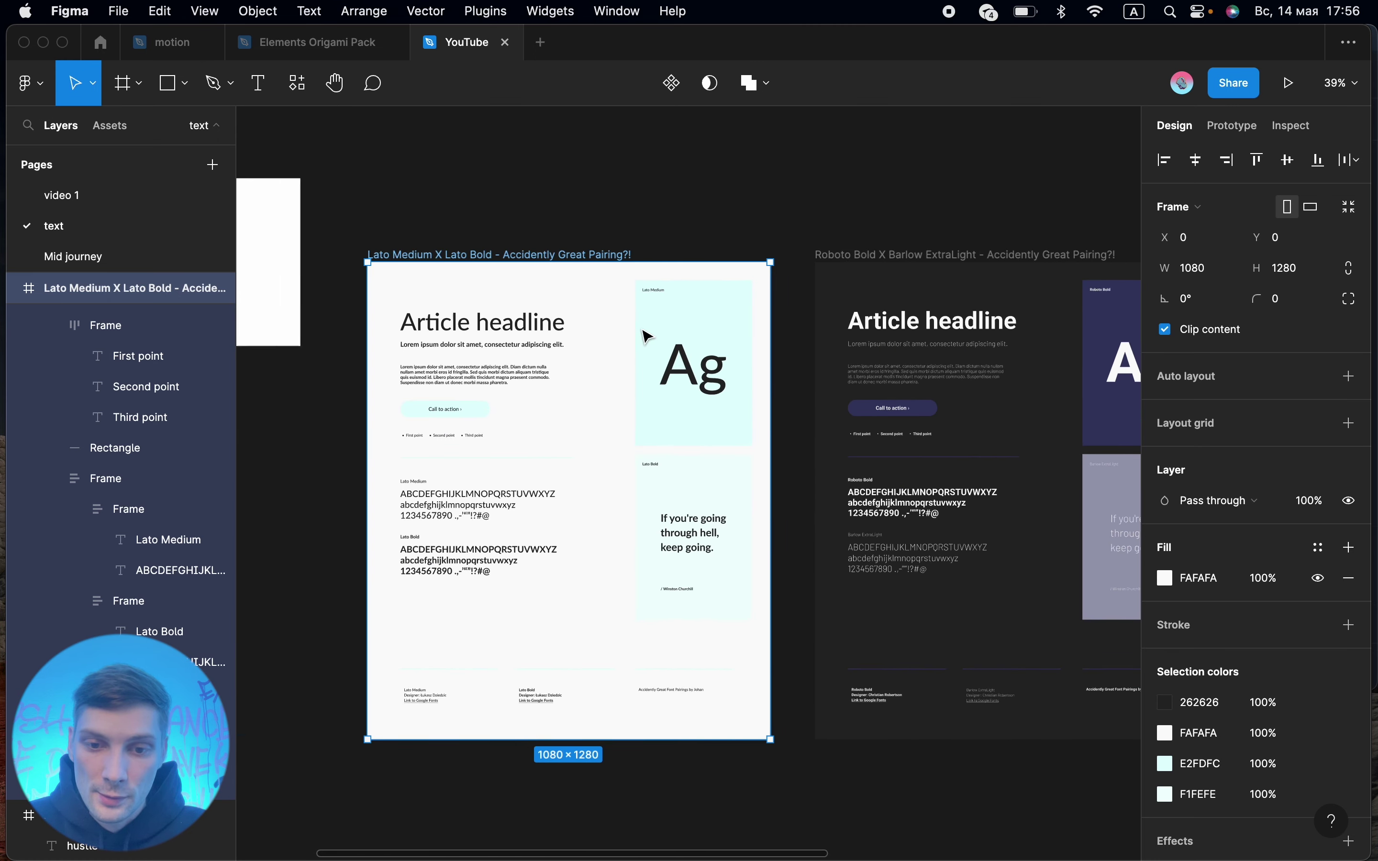
scroll(1046, 390, right, 2)
scroll(1046, 389, down, 1)
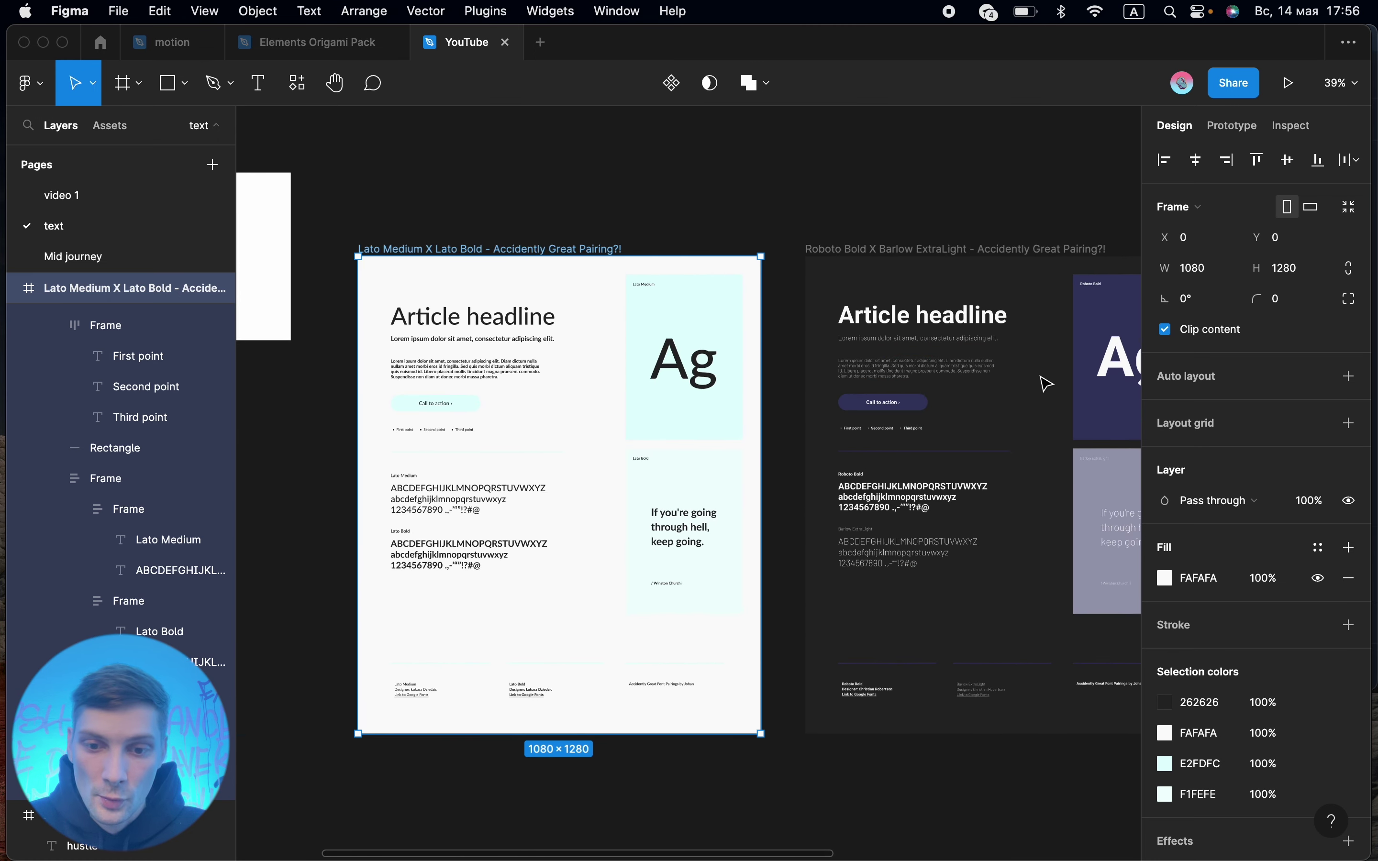
scroll(999, 399, right, 5)
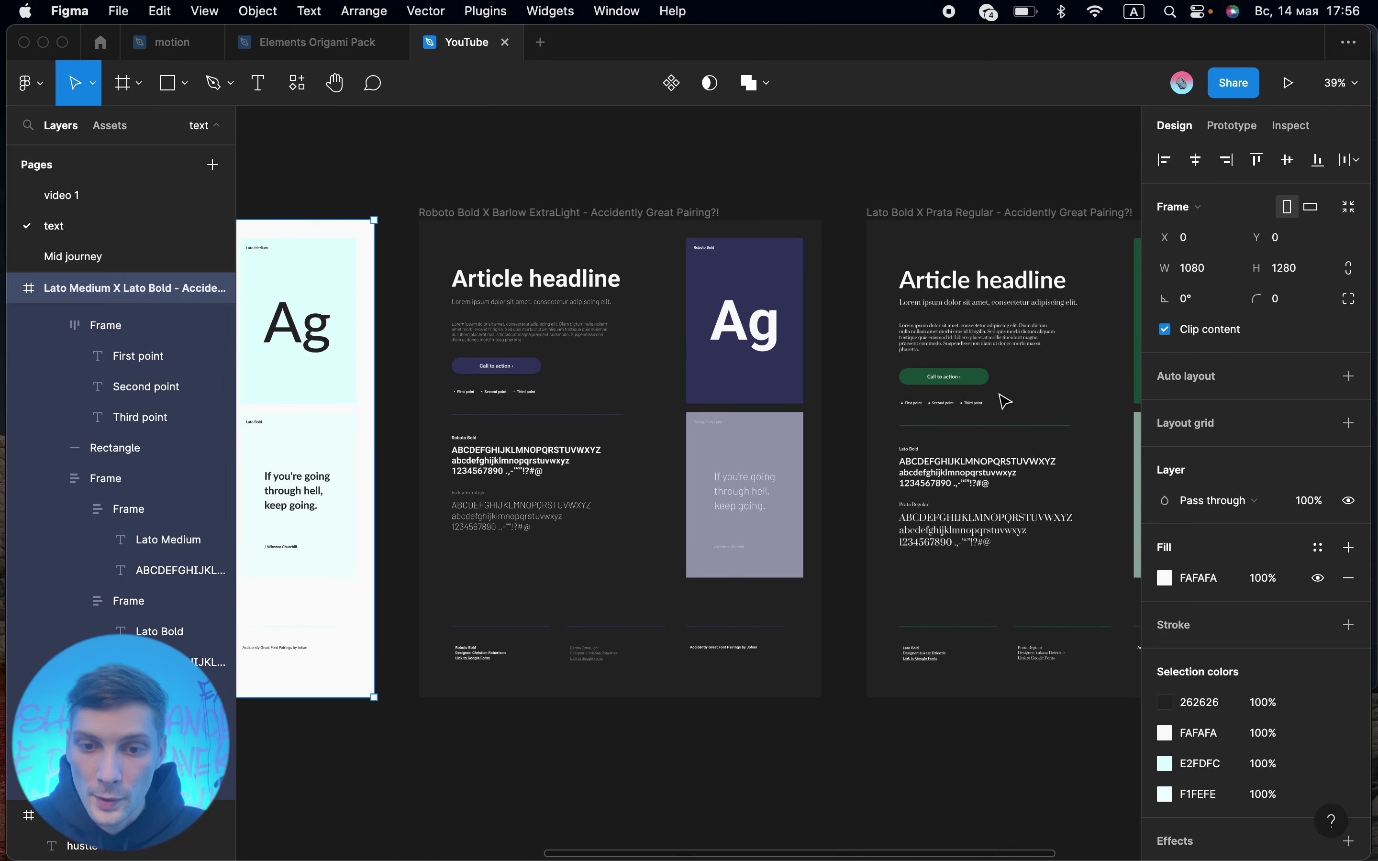
scroll(999, 398, down, 1)
scroll(996, 394, right, 4)
scroll(743, 255, up, 10)
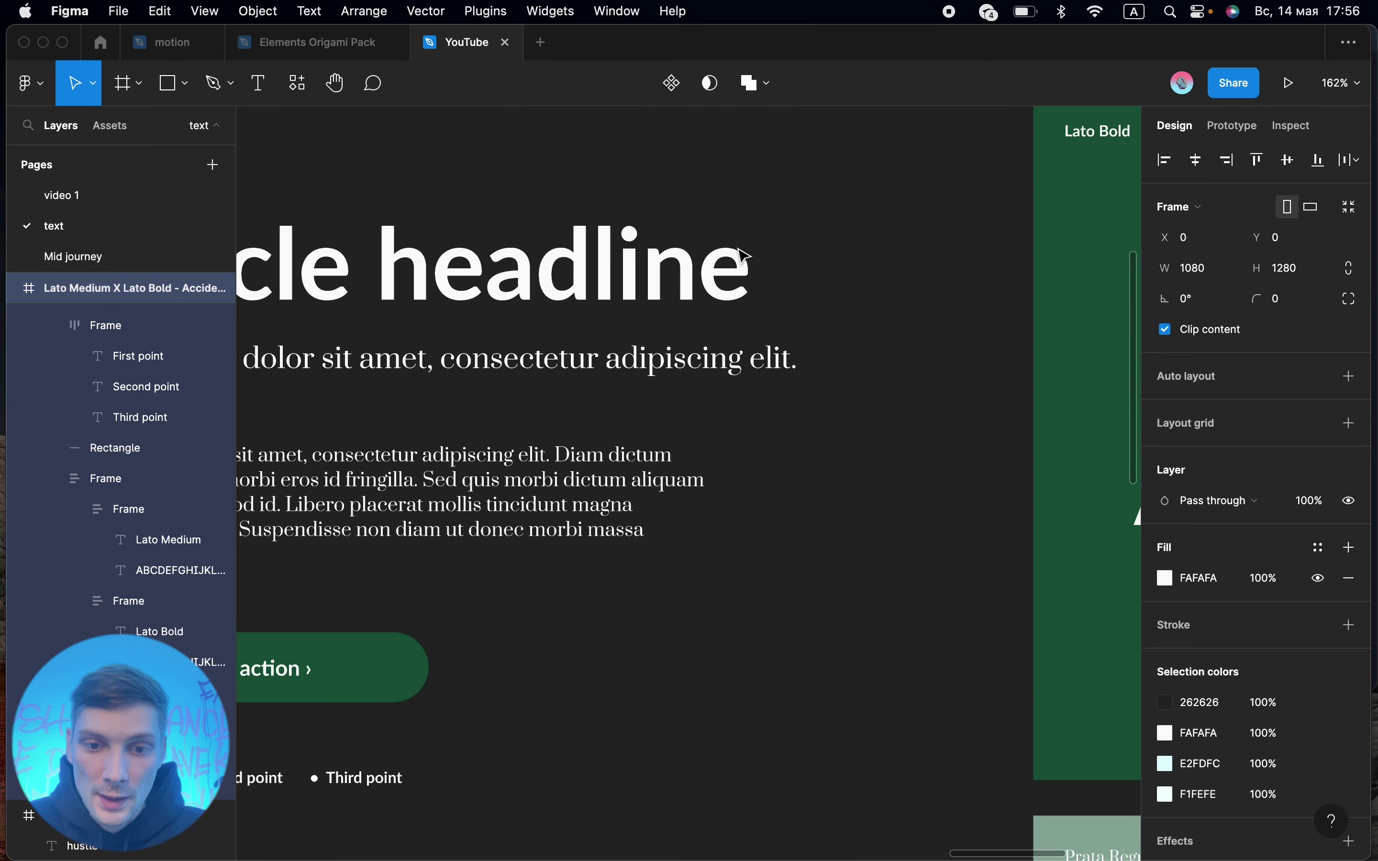
scroll(743, 255, down, 3)
scroll(743, 255, down, 2)
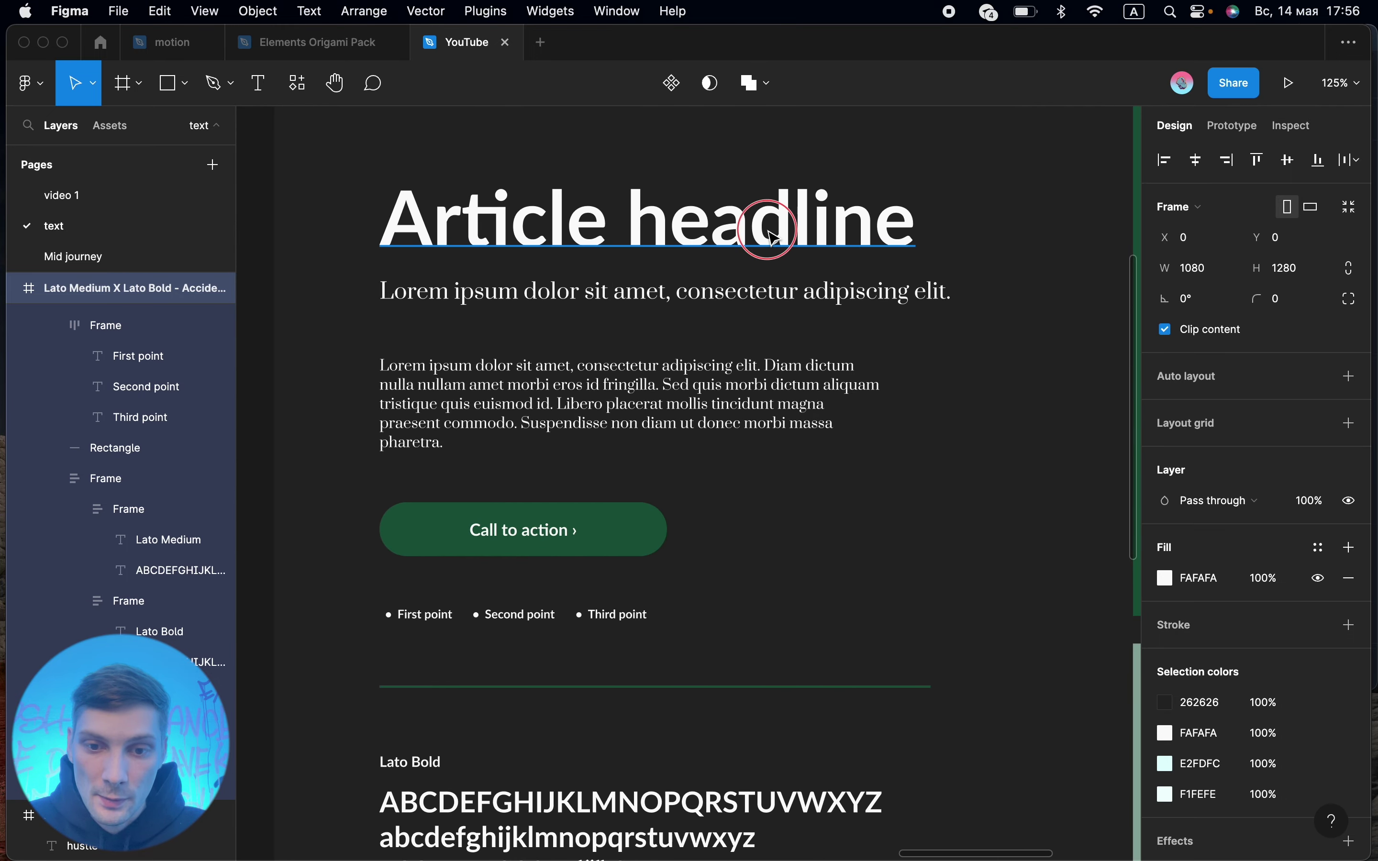
click(784, 222)
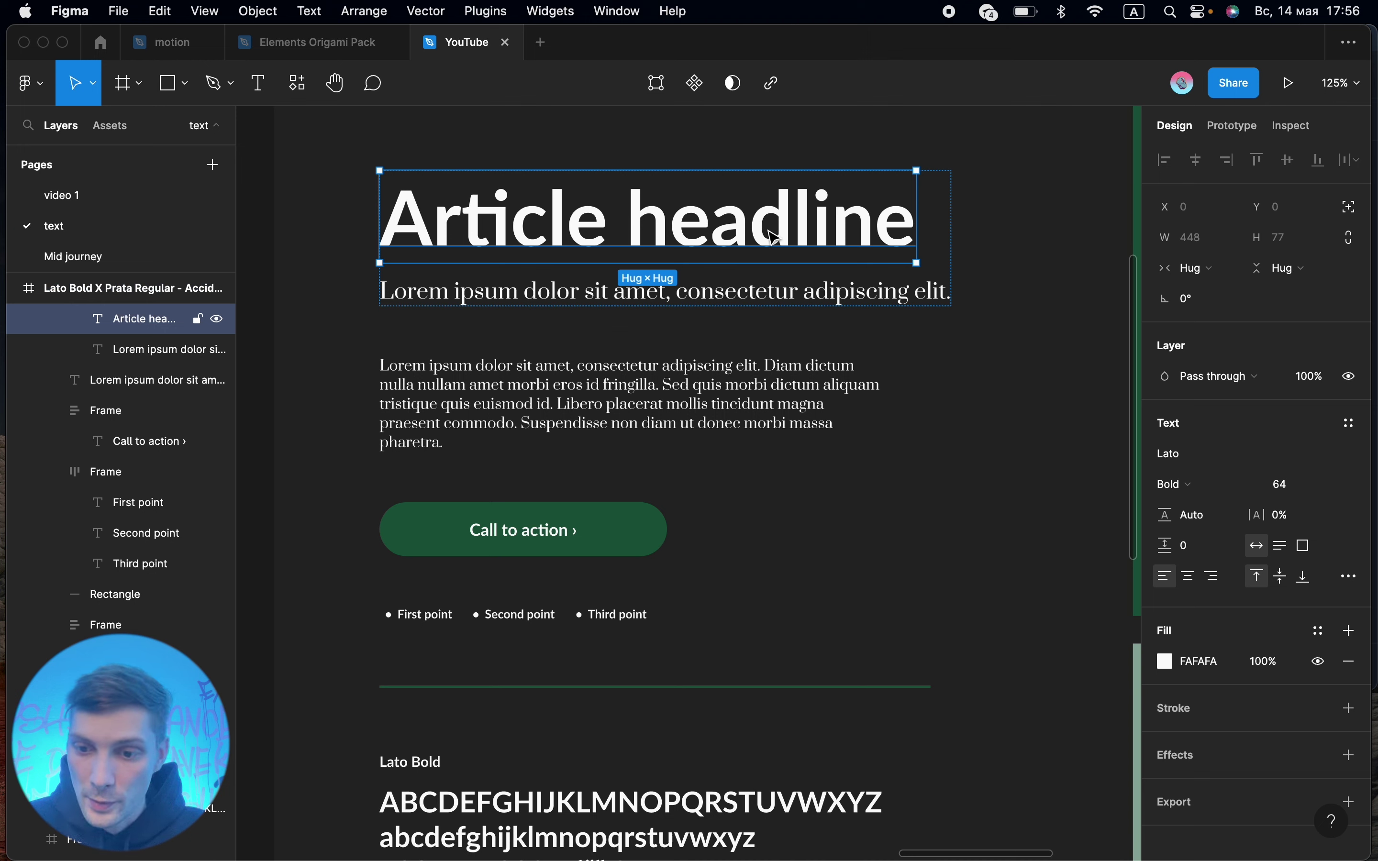
click(919, 297)
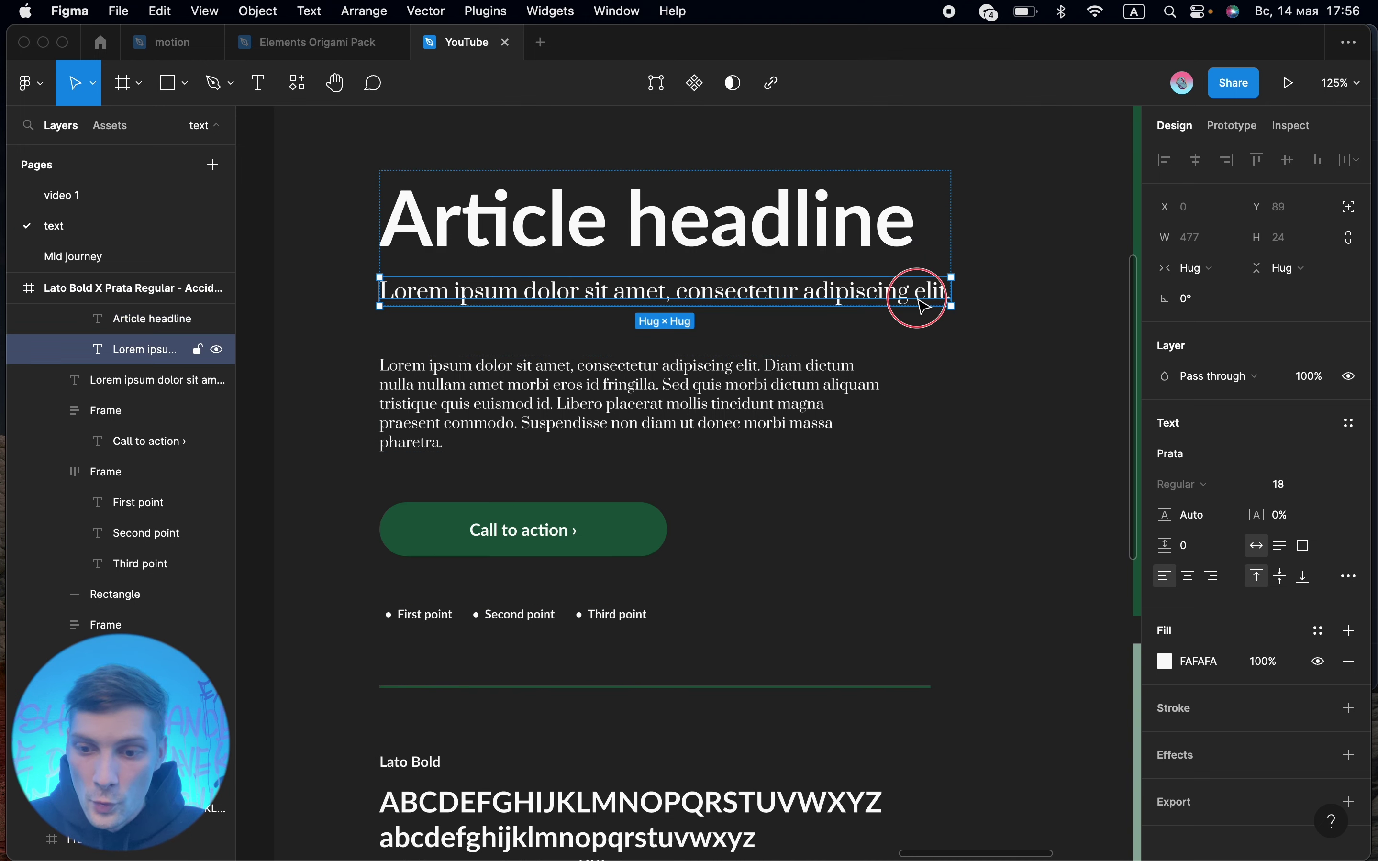
click(885, 260)
click(916, 306)
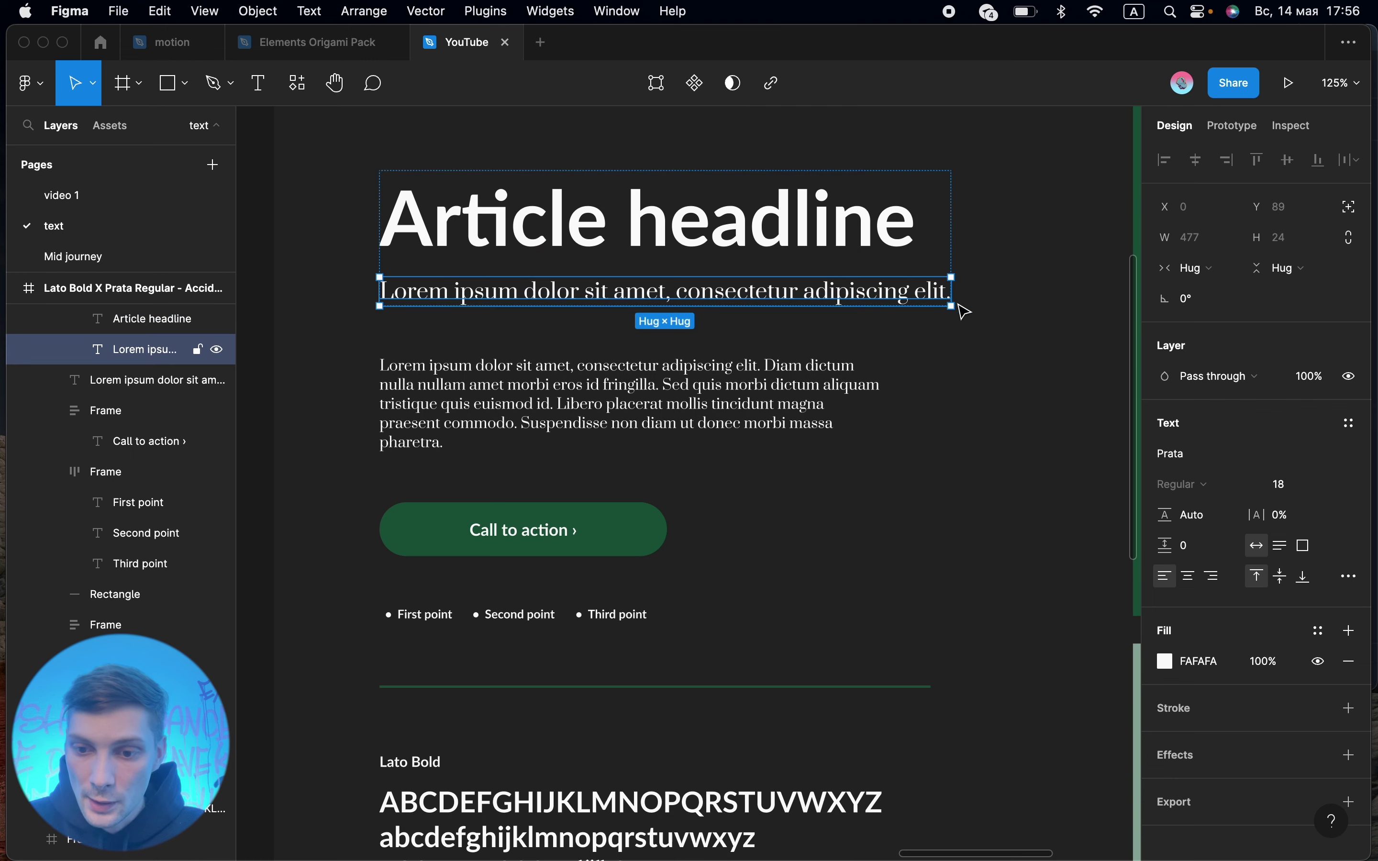
click(782, 399)
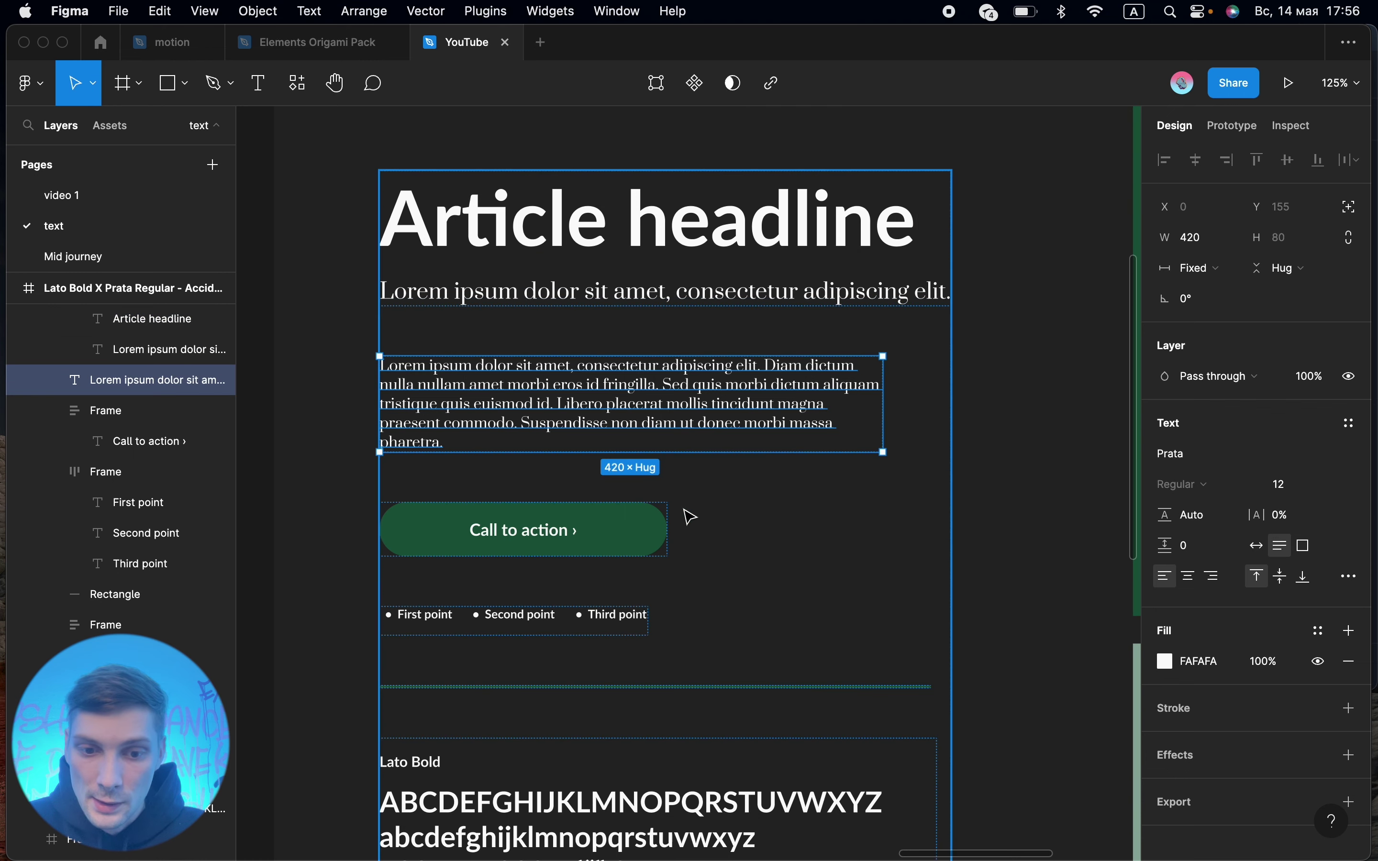
click(632, 538)
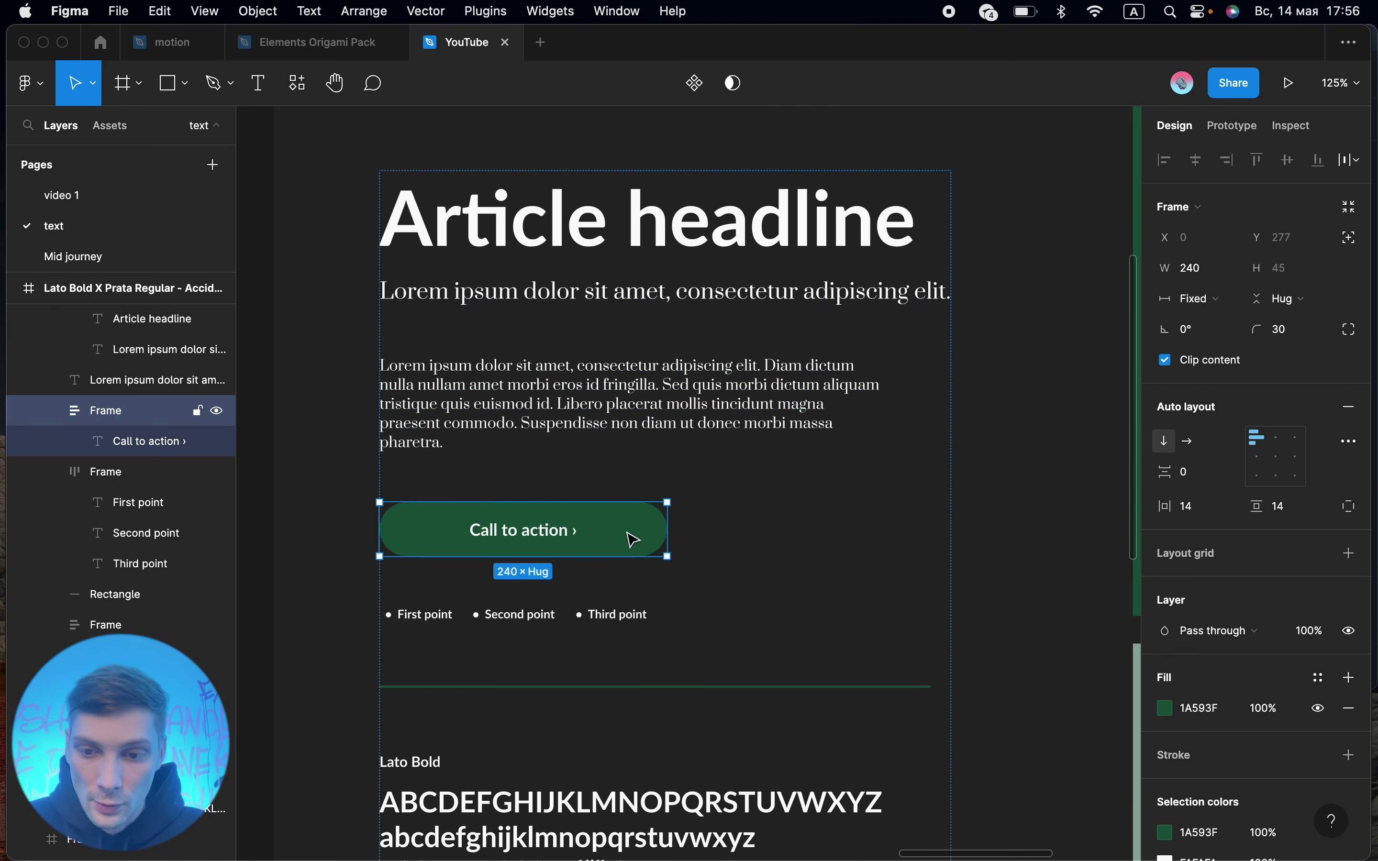
double_click(564, 535)
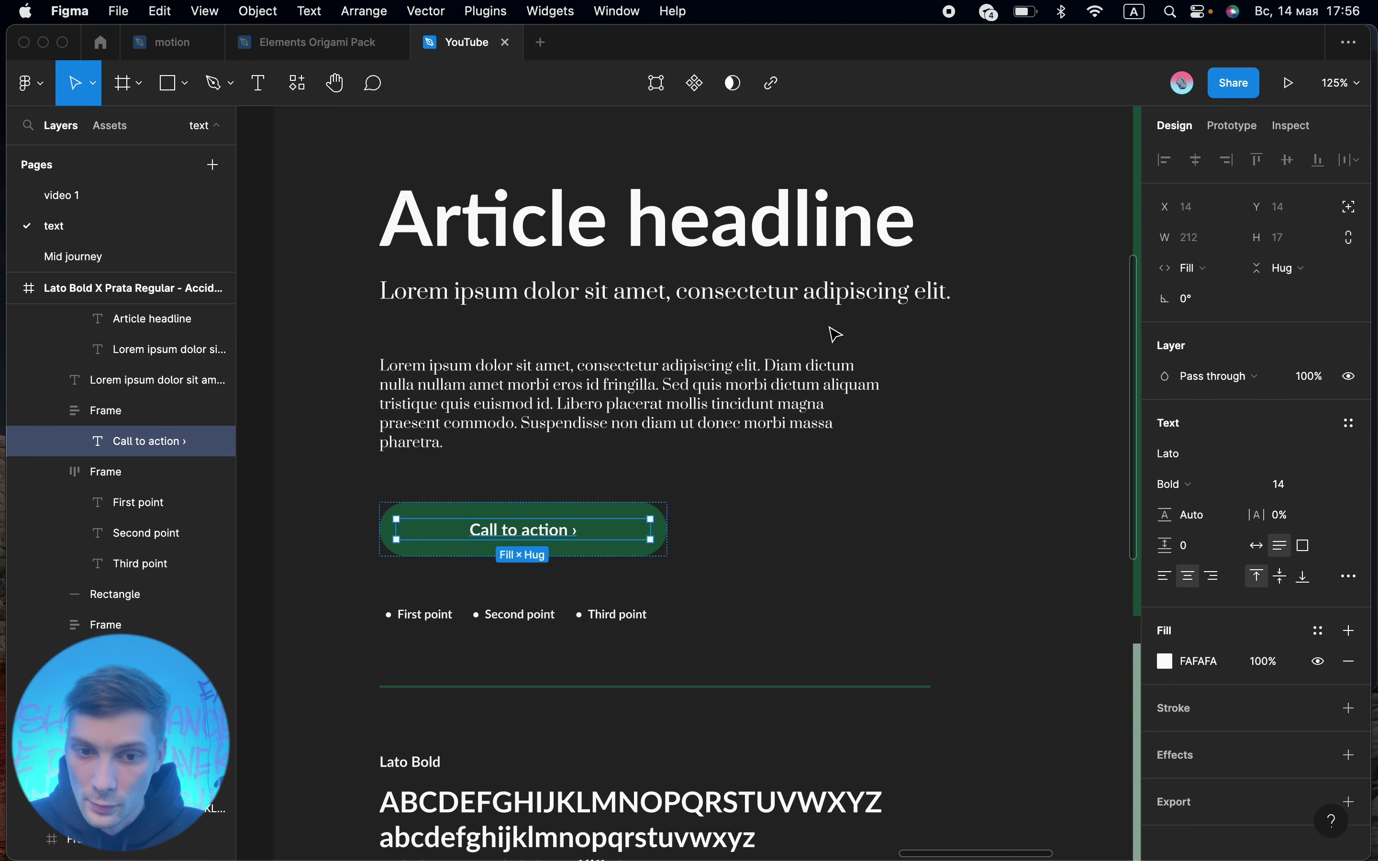
click(746, 212)
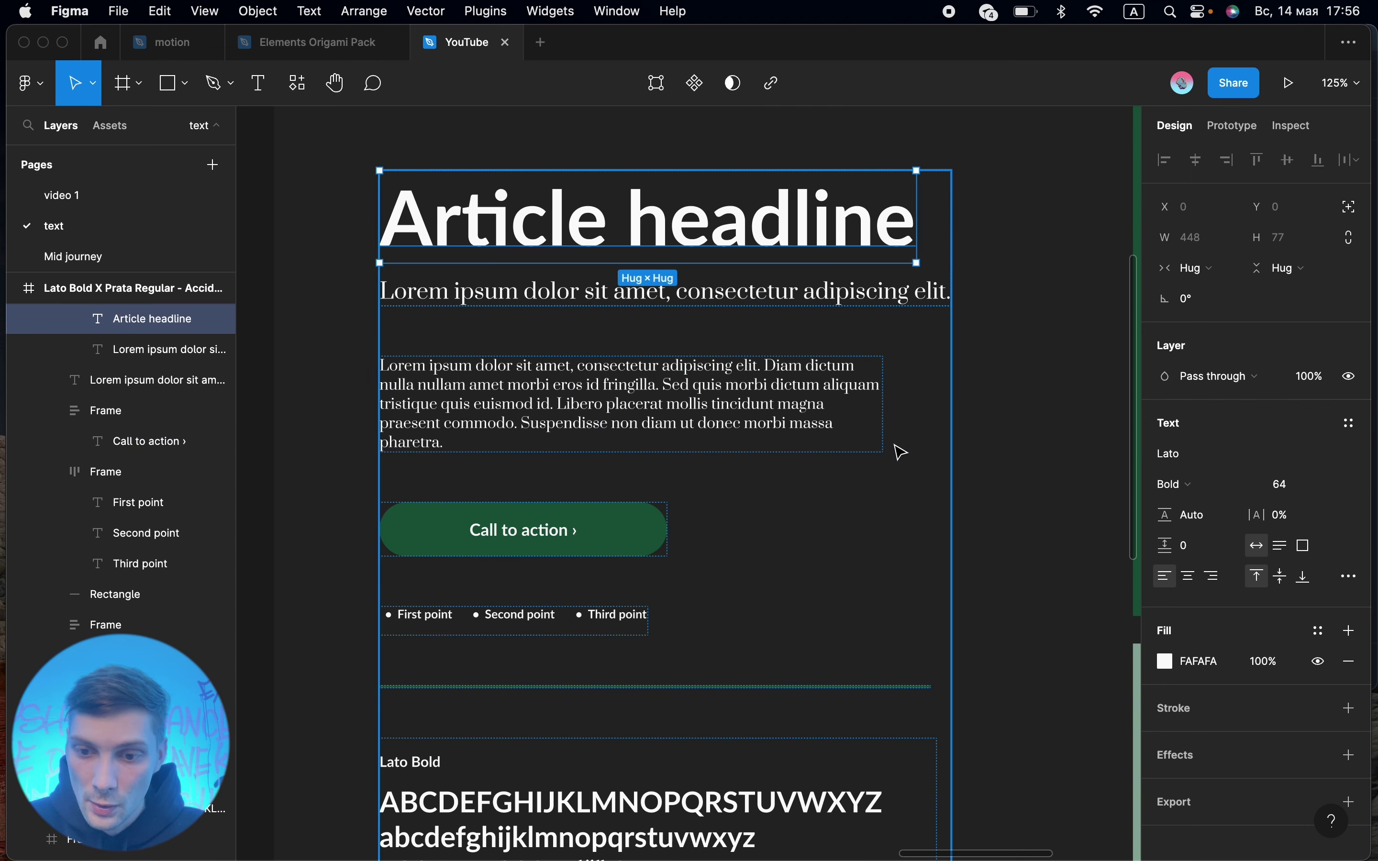
click(922, 476)
scroll(922, 476, down, 3)
scroll(922, 476, down, 3)
scroll(865, 689, down, 3)
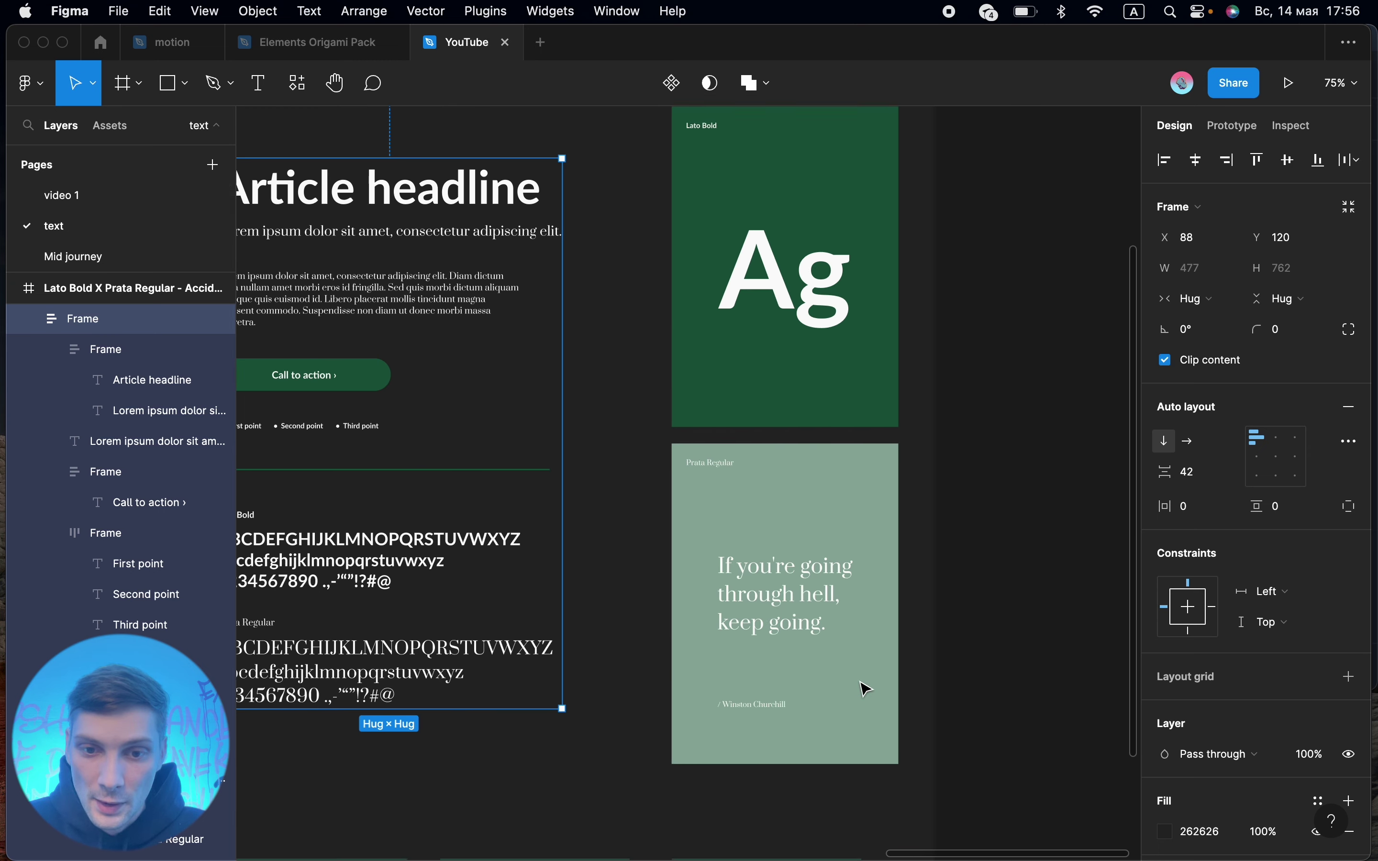
scroll(866, 688, right, 3)
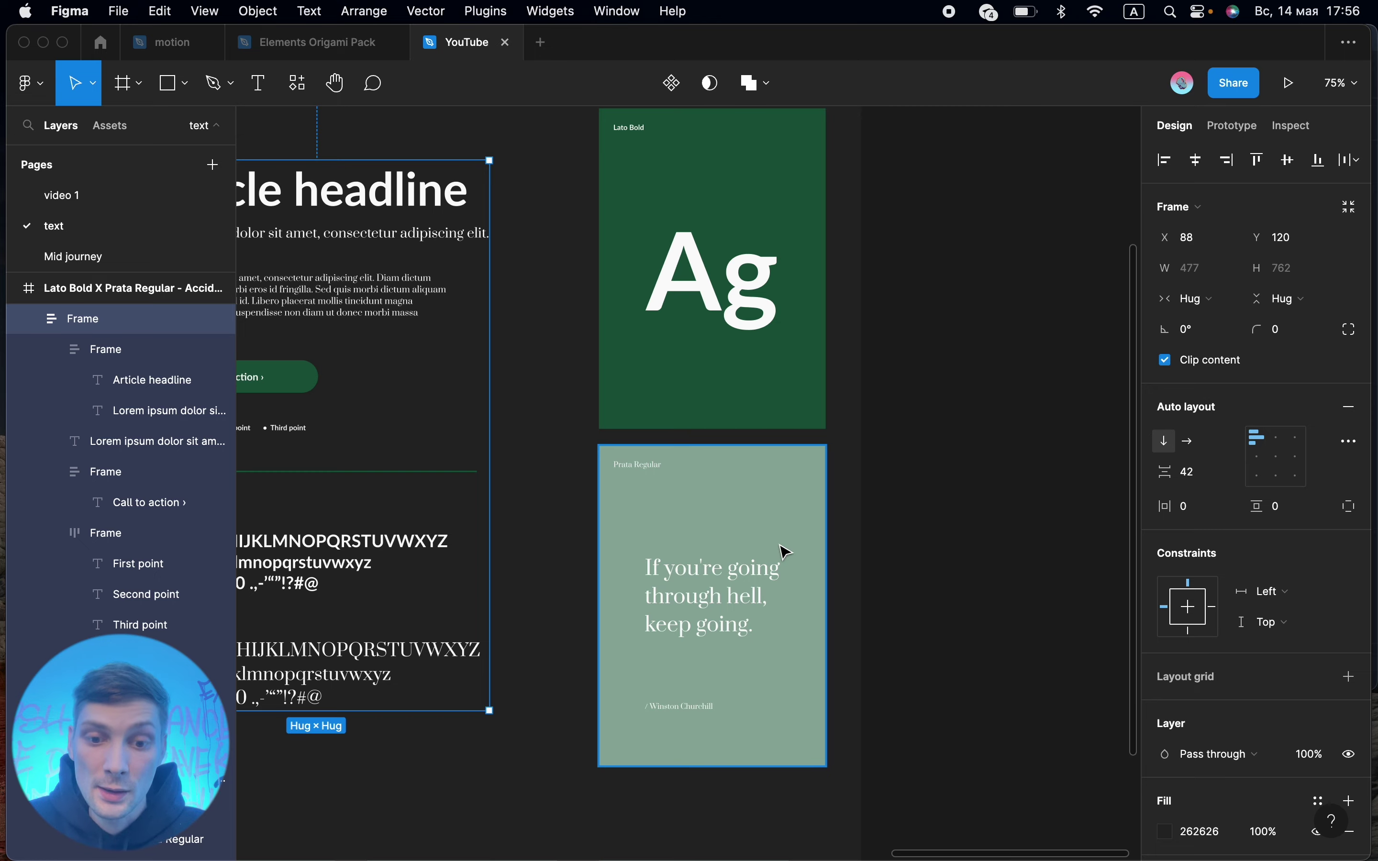
key(n)
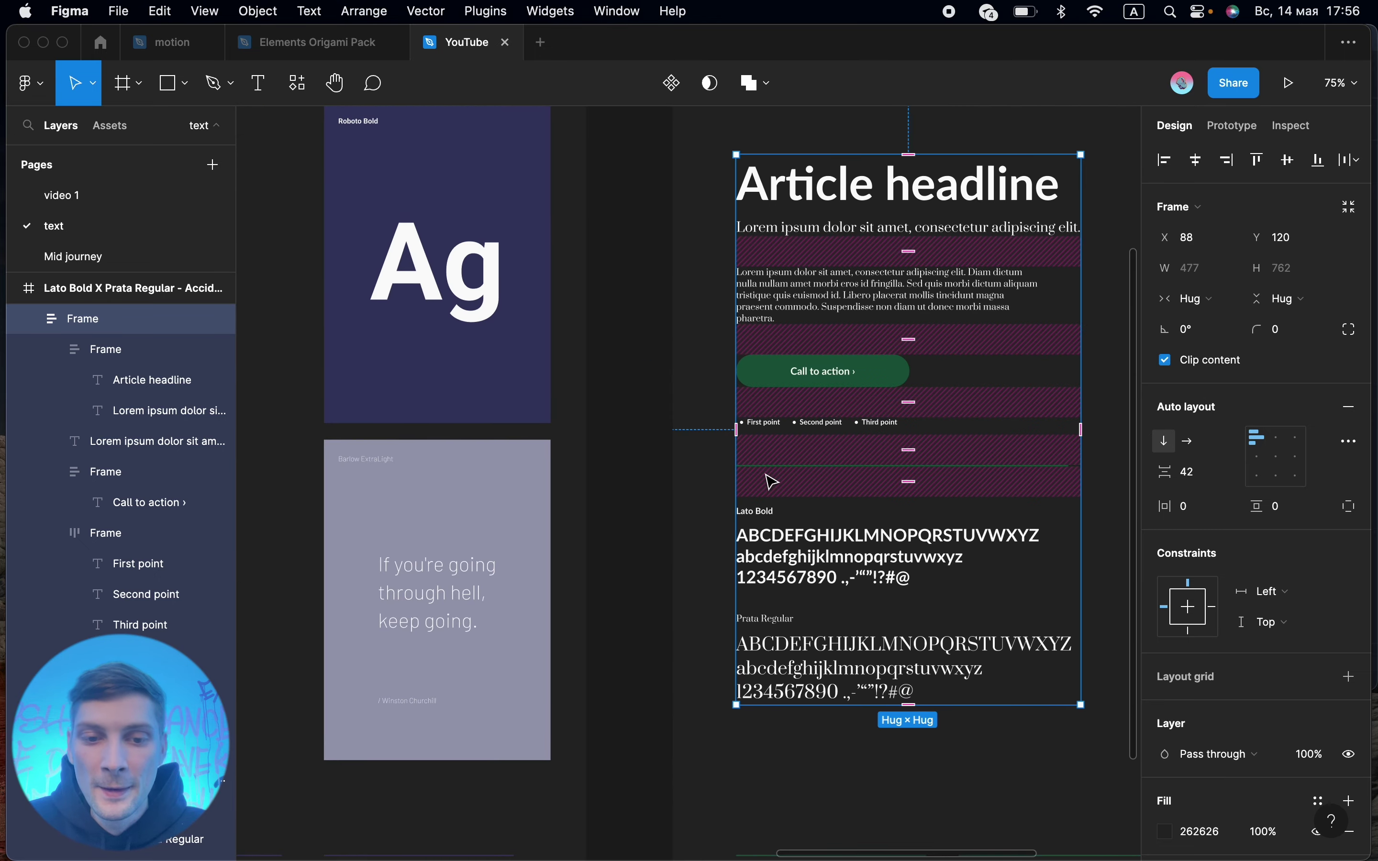
key(shift+n)
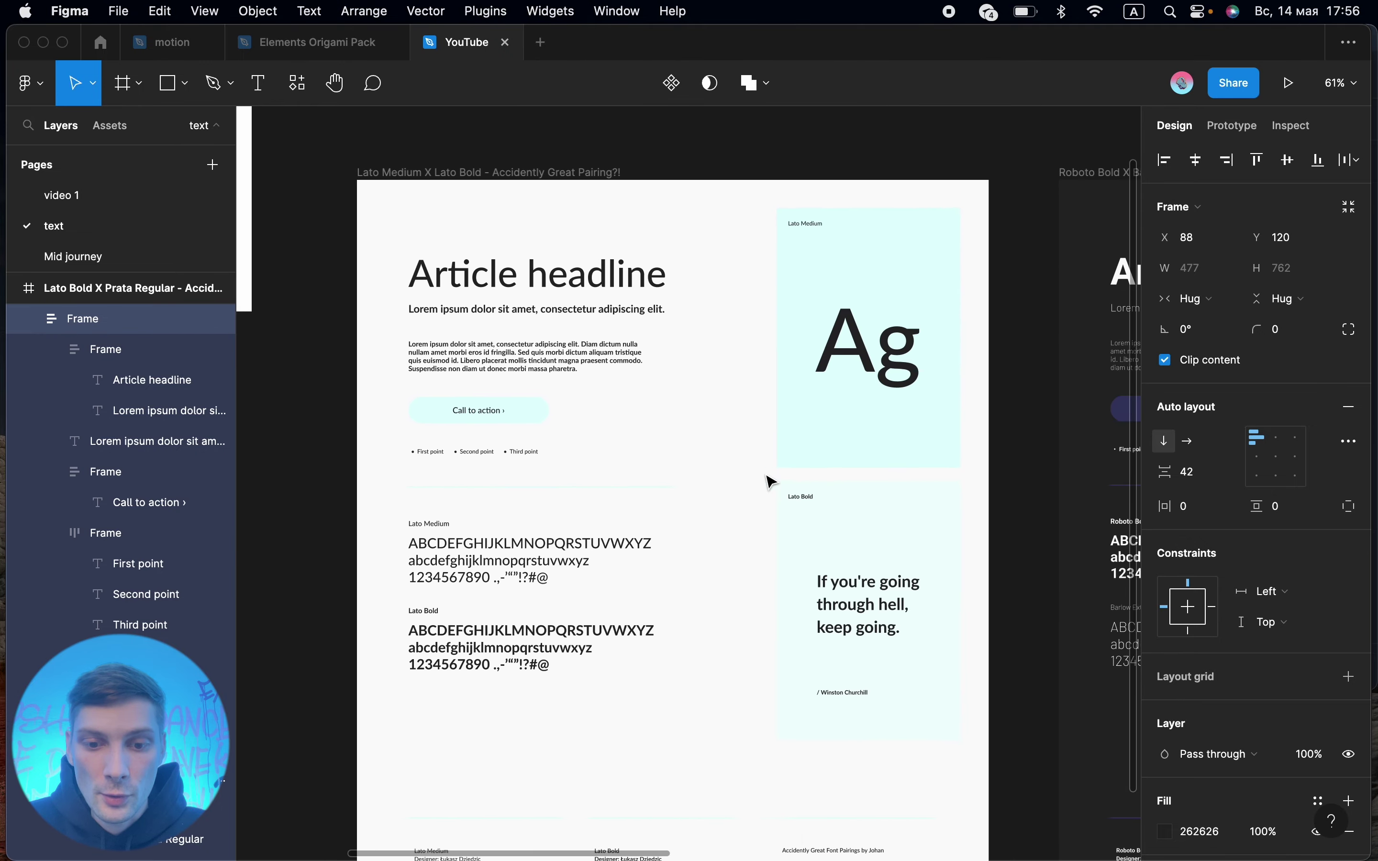
scroll(631, 488, left, 5)
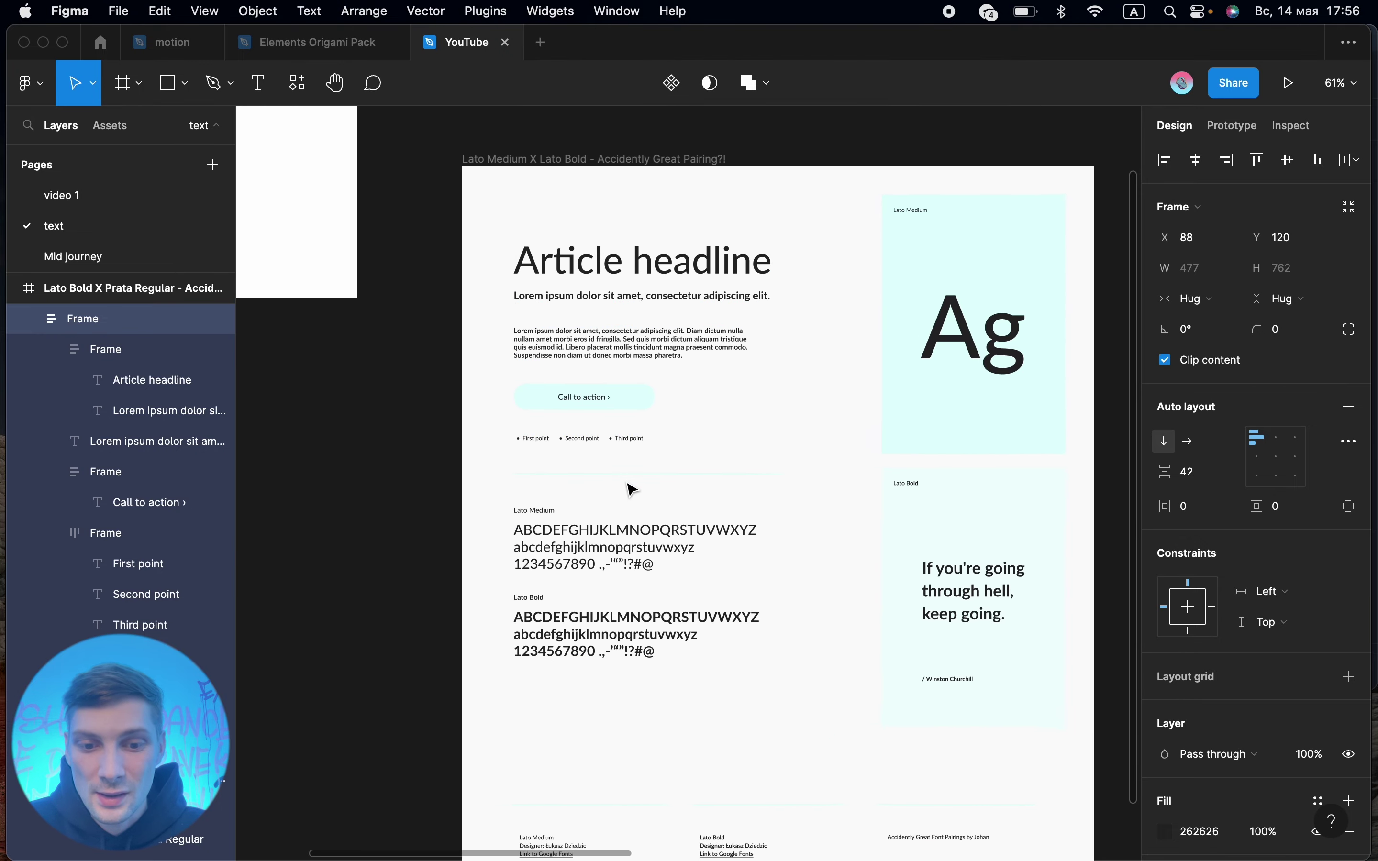
scroll(643, 544, down, 5)
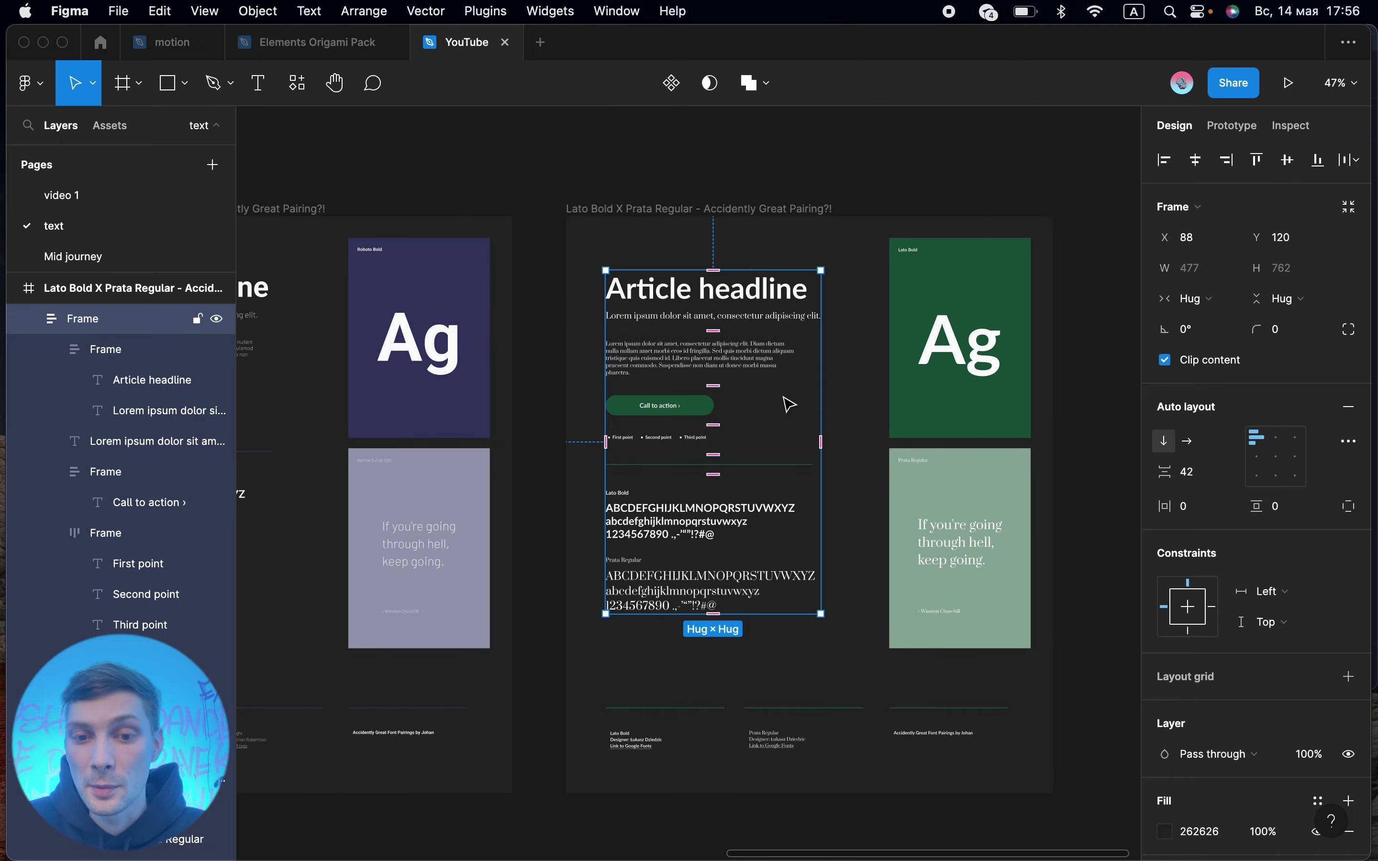
scroll(766, 403, up, 5)
scroll(740, 370, up, 3)
scroll(738, 359, up, 3)
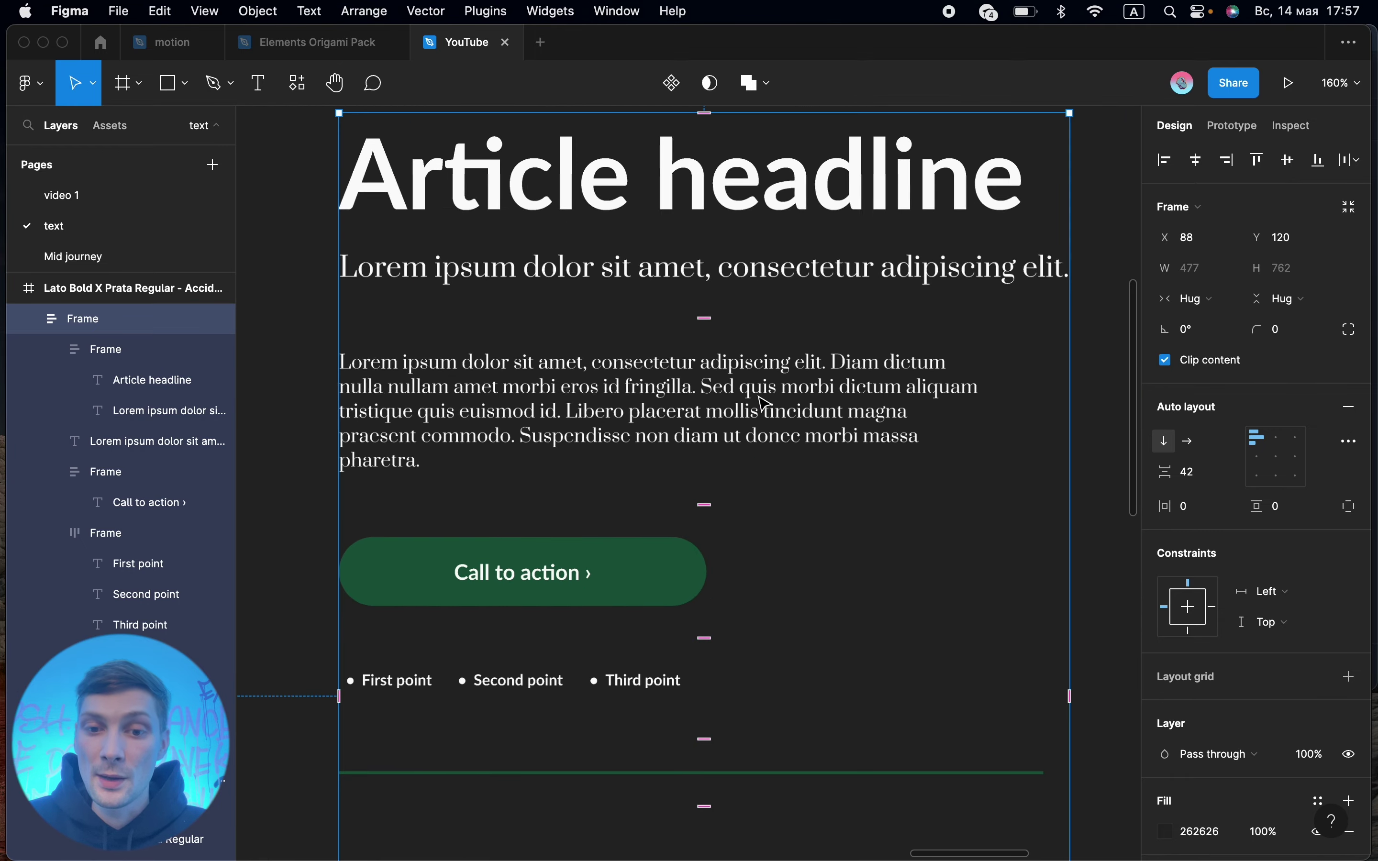
click(940, 271)
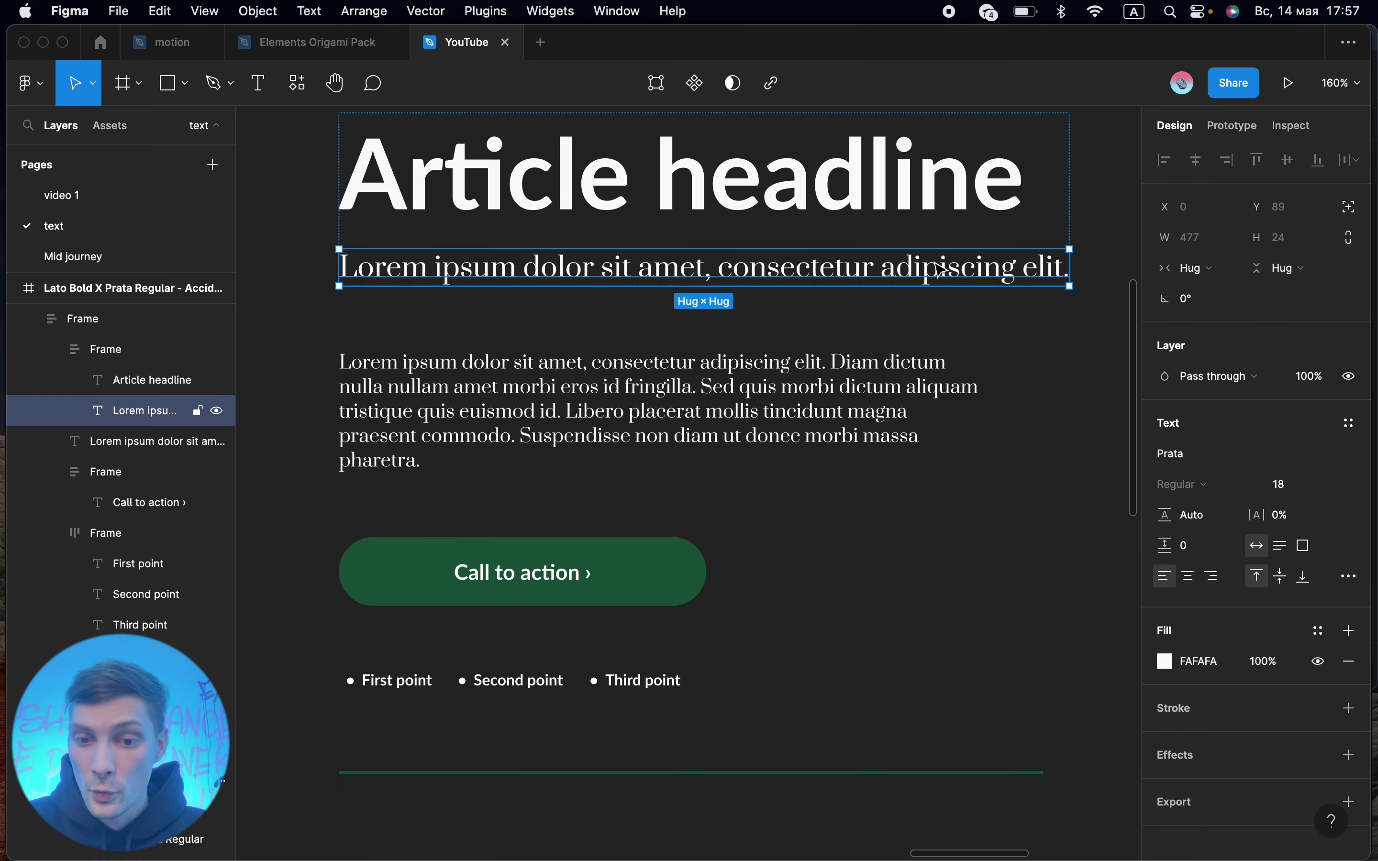
click(800, 424)
click(934, 287)
click(911, 419)
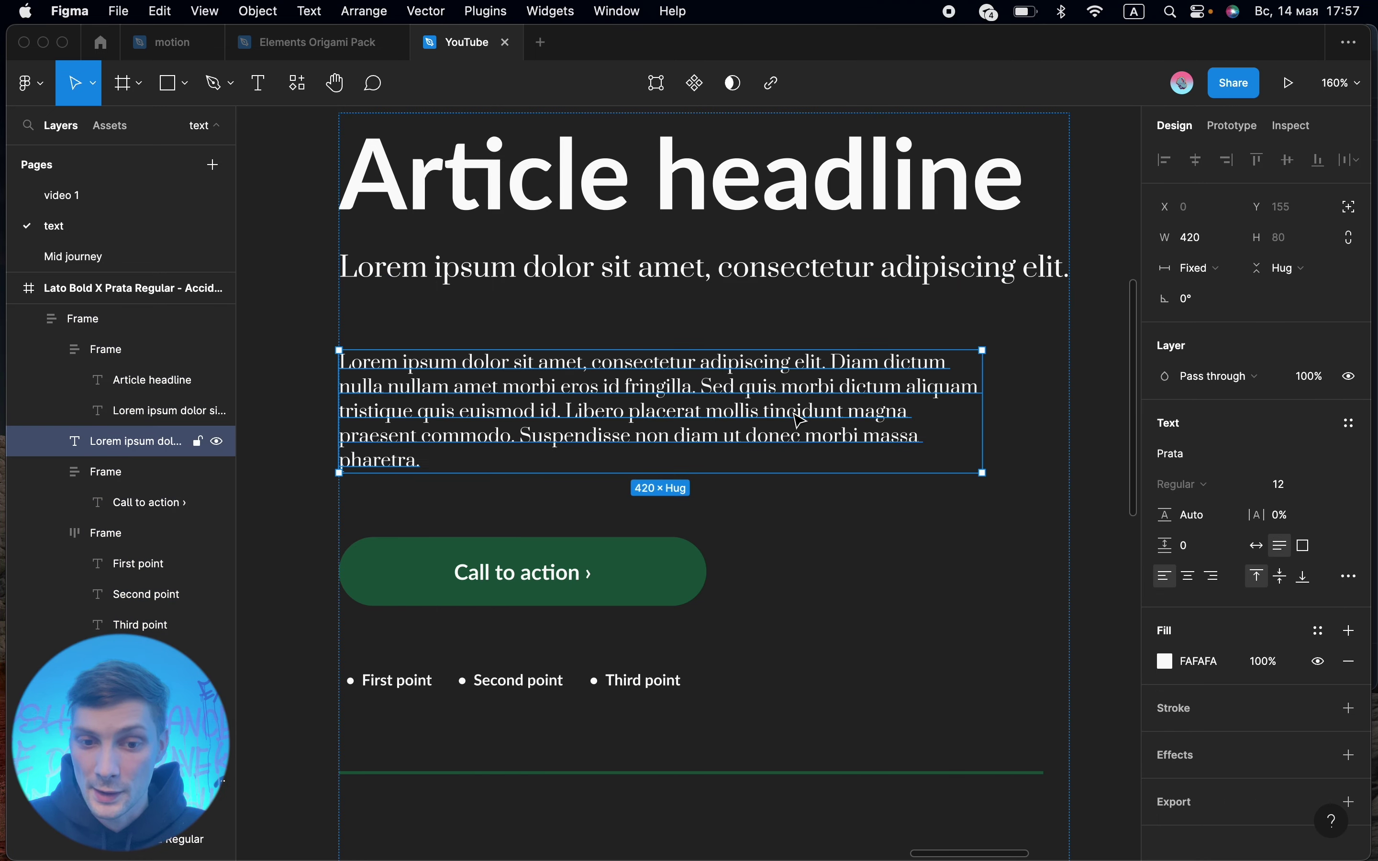
click(932, 203)
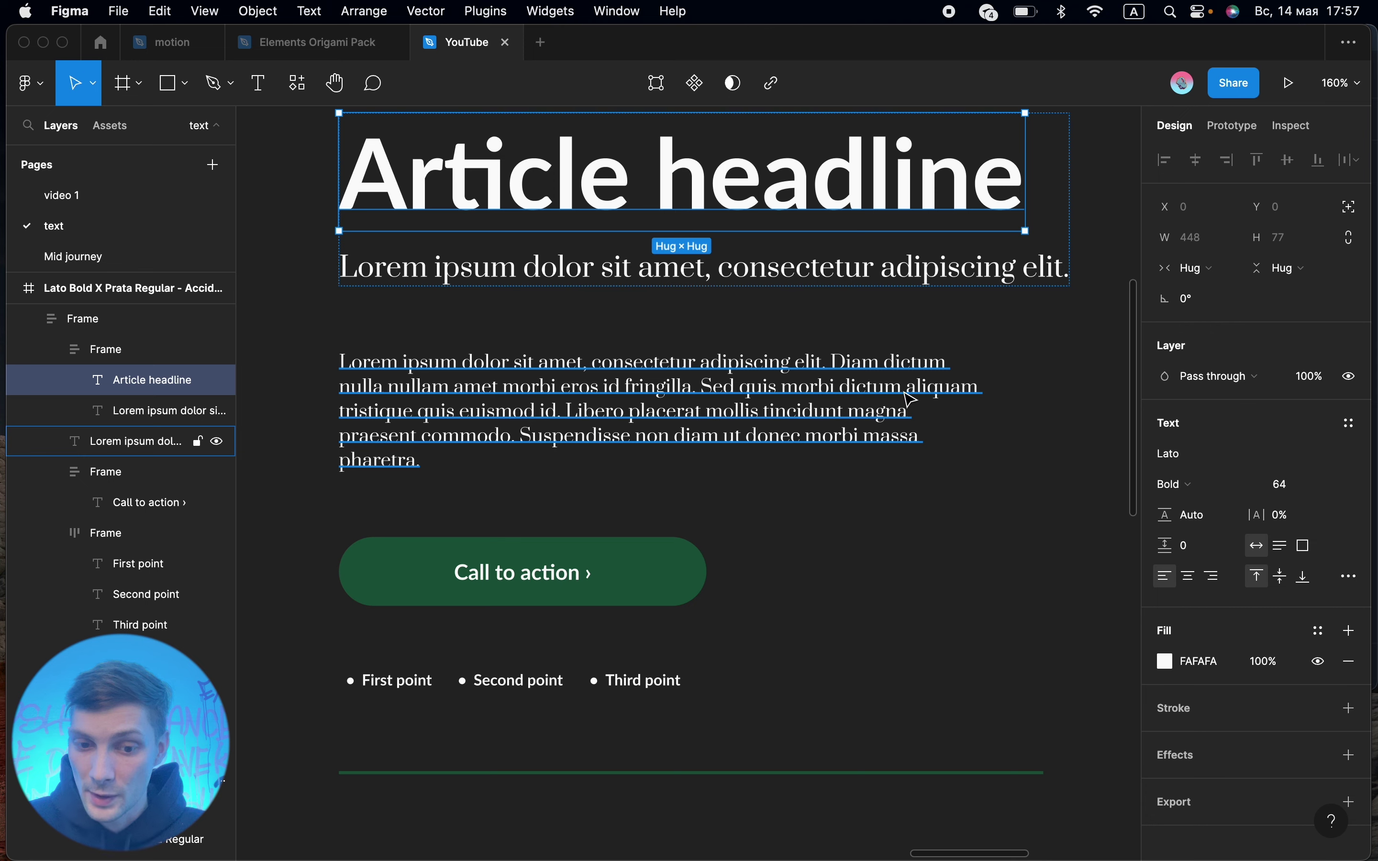
click(889, 413)
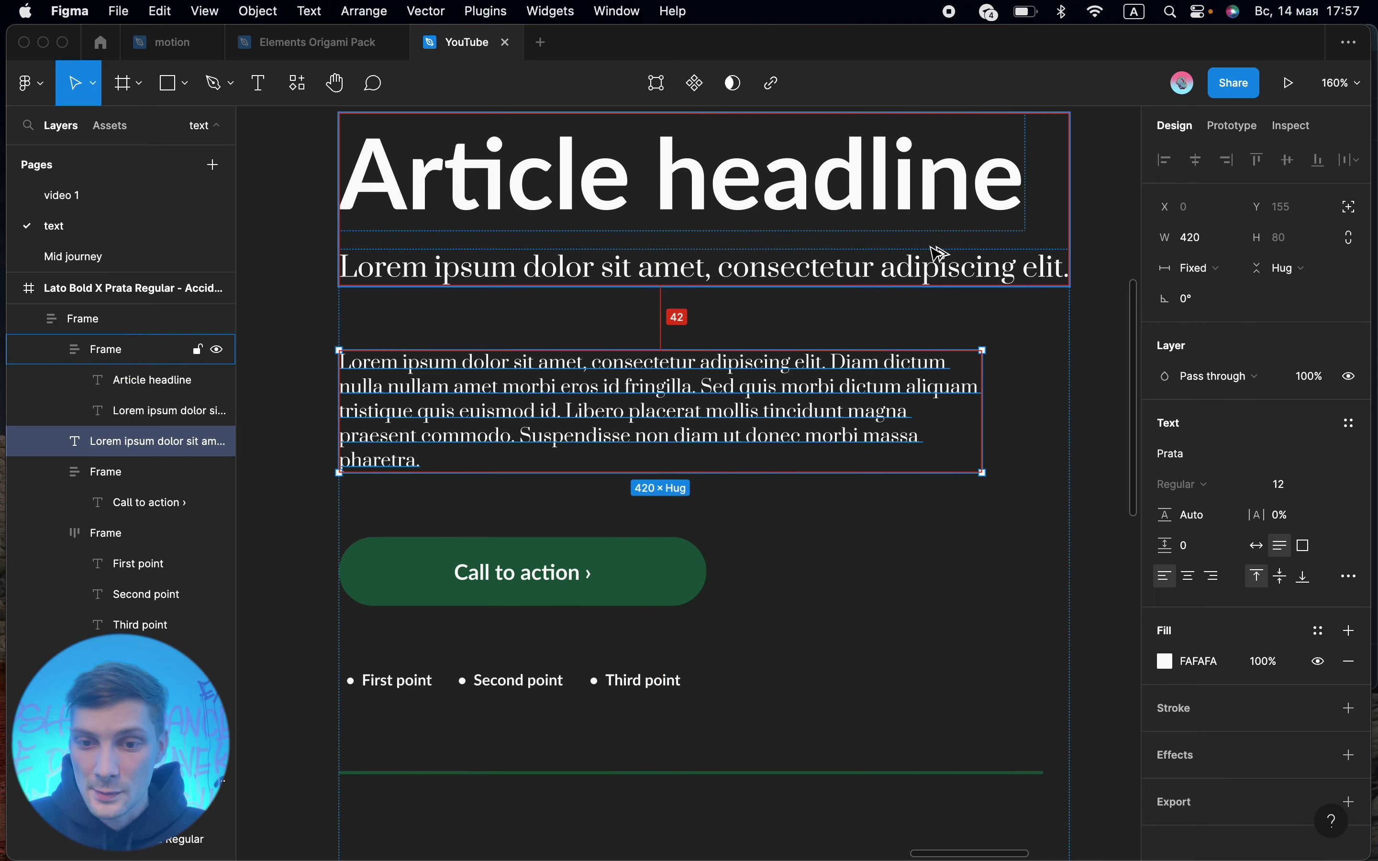
scroll(880, 399, right, 5)
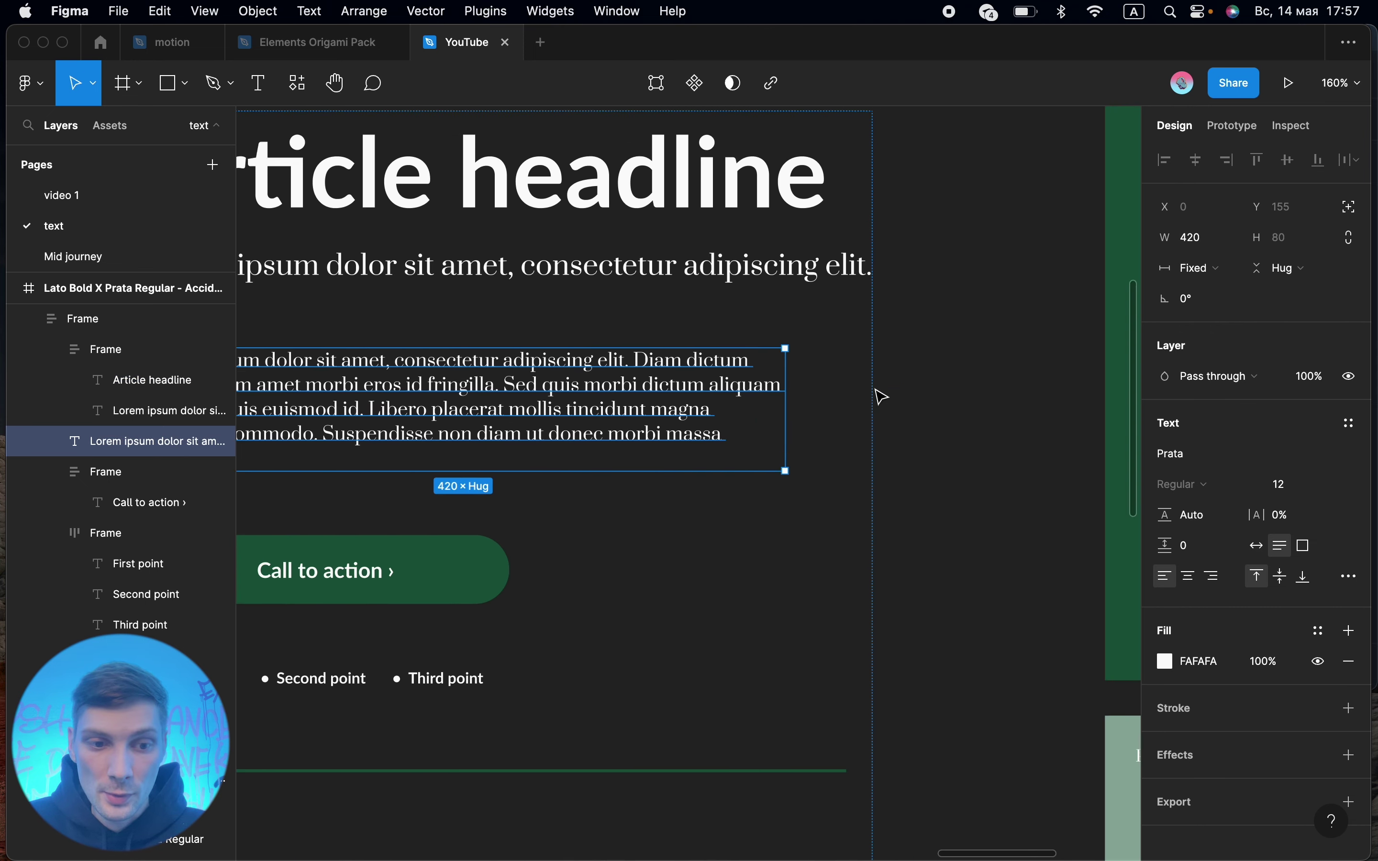
scroll(877, 393, right, 5)
click(135, 349)
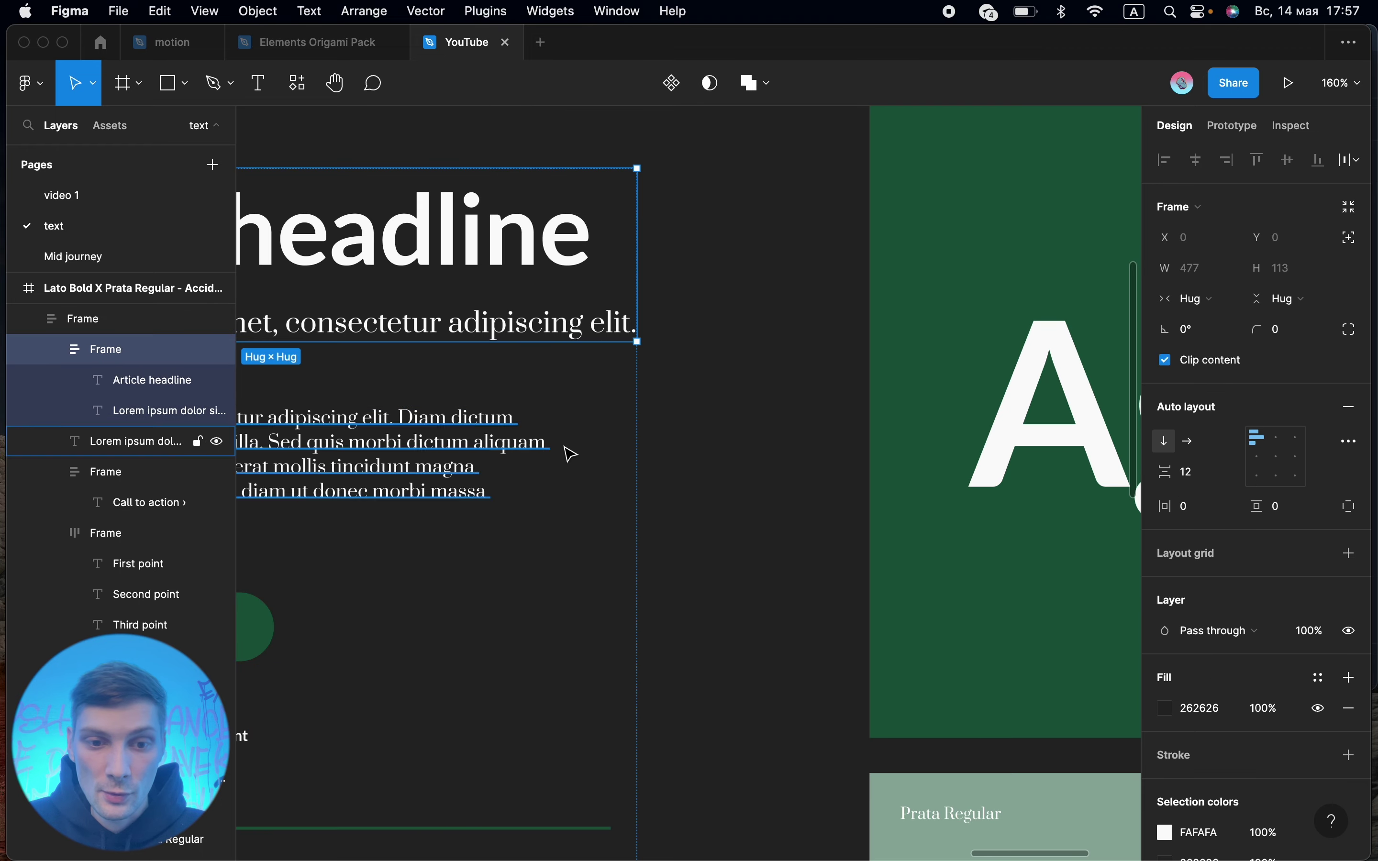
scroll(569, 450, left, 8)
scroll(683, 398, left, 2)
click(735, 395)
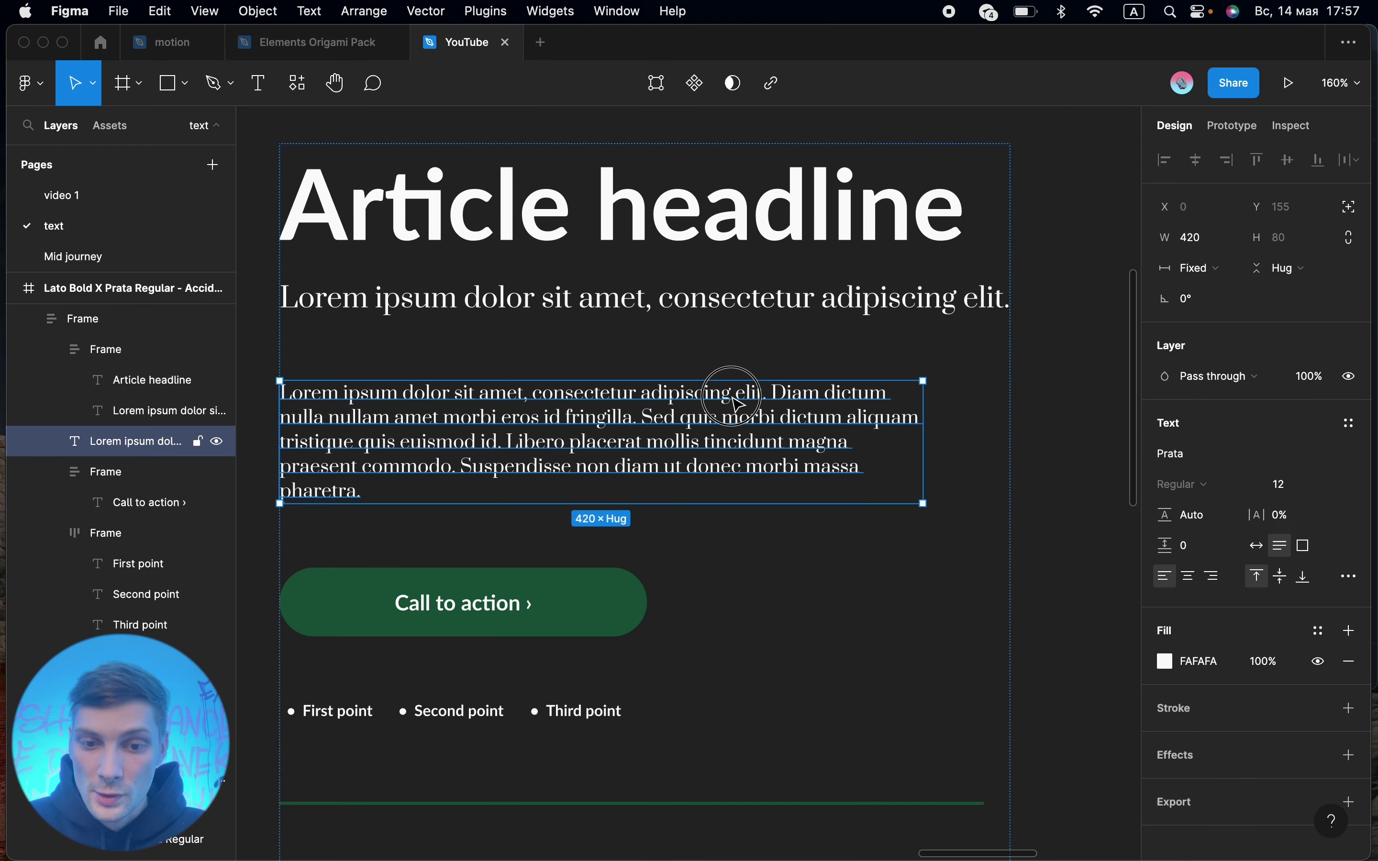
click(785, 311)
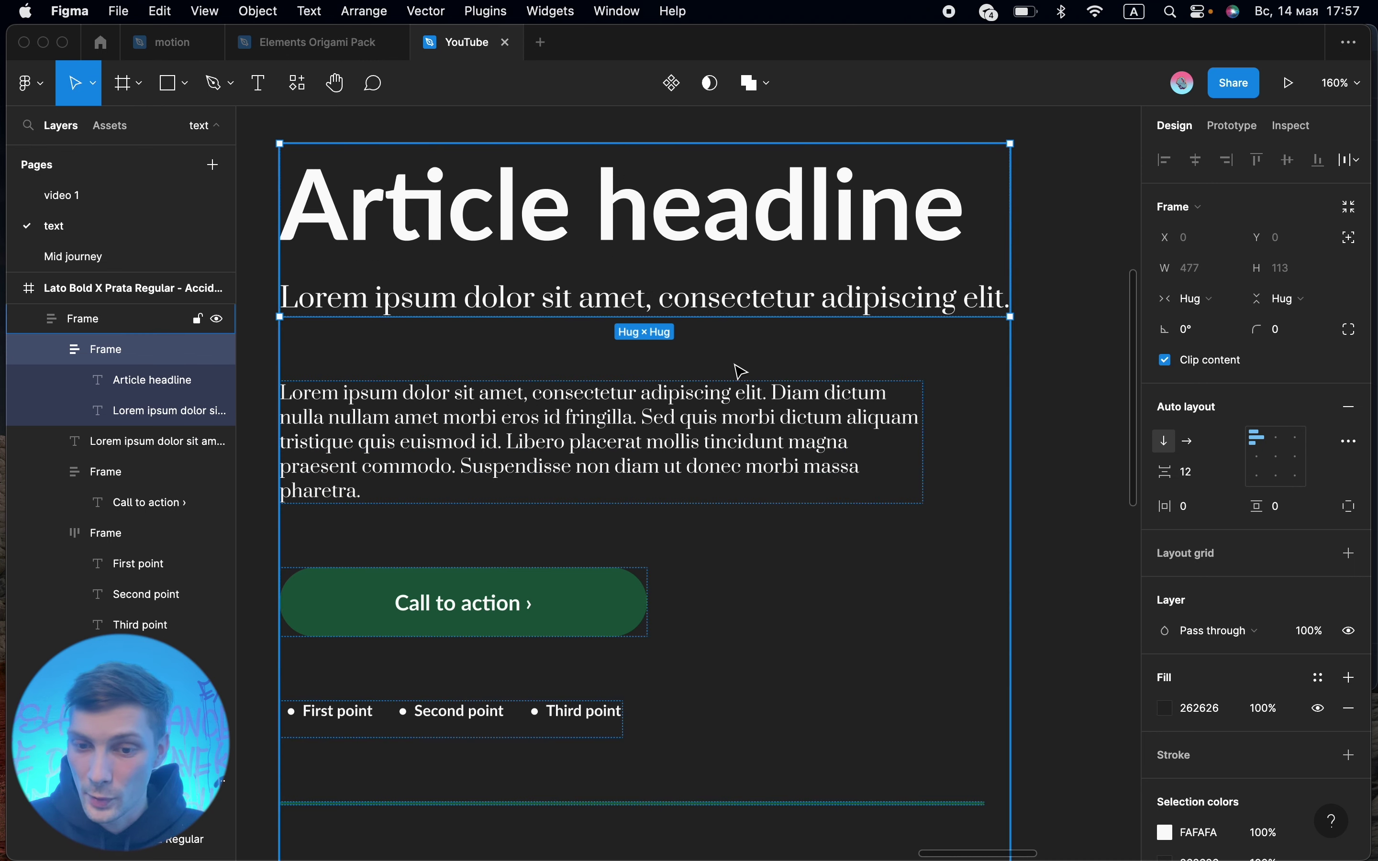
scroll(738, 369, down, 2)
scroll(739, 370, down, 1)
scroll(740, 370, down, 1)
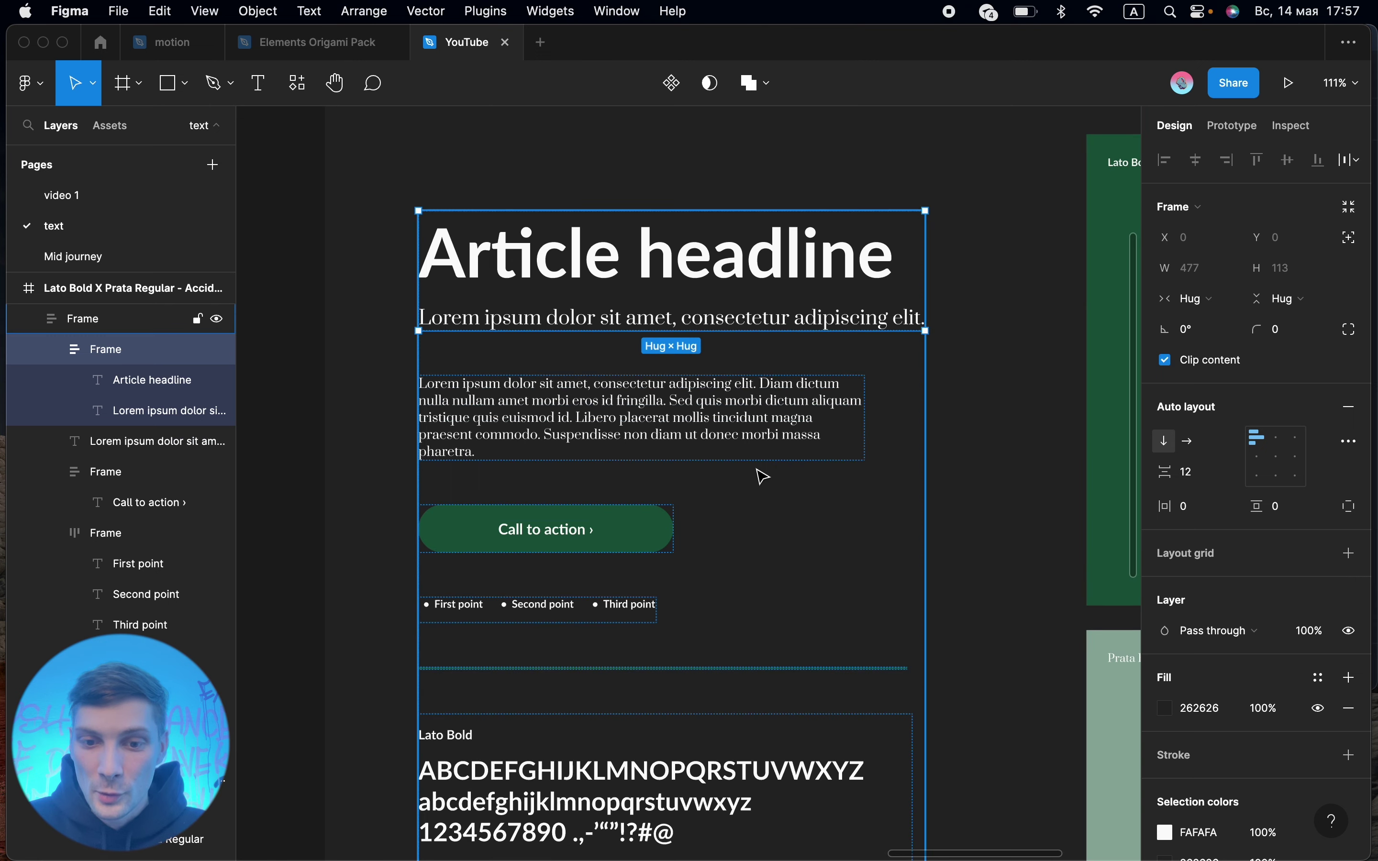
click(659, 525)
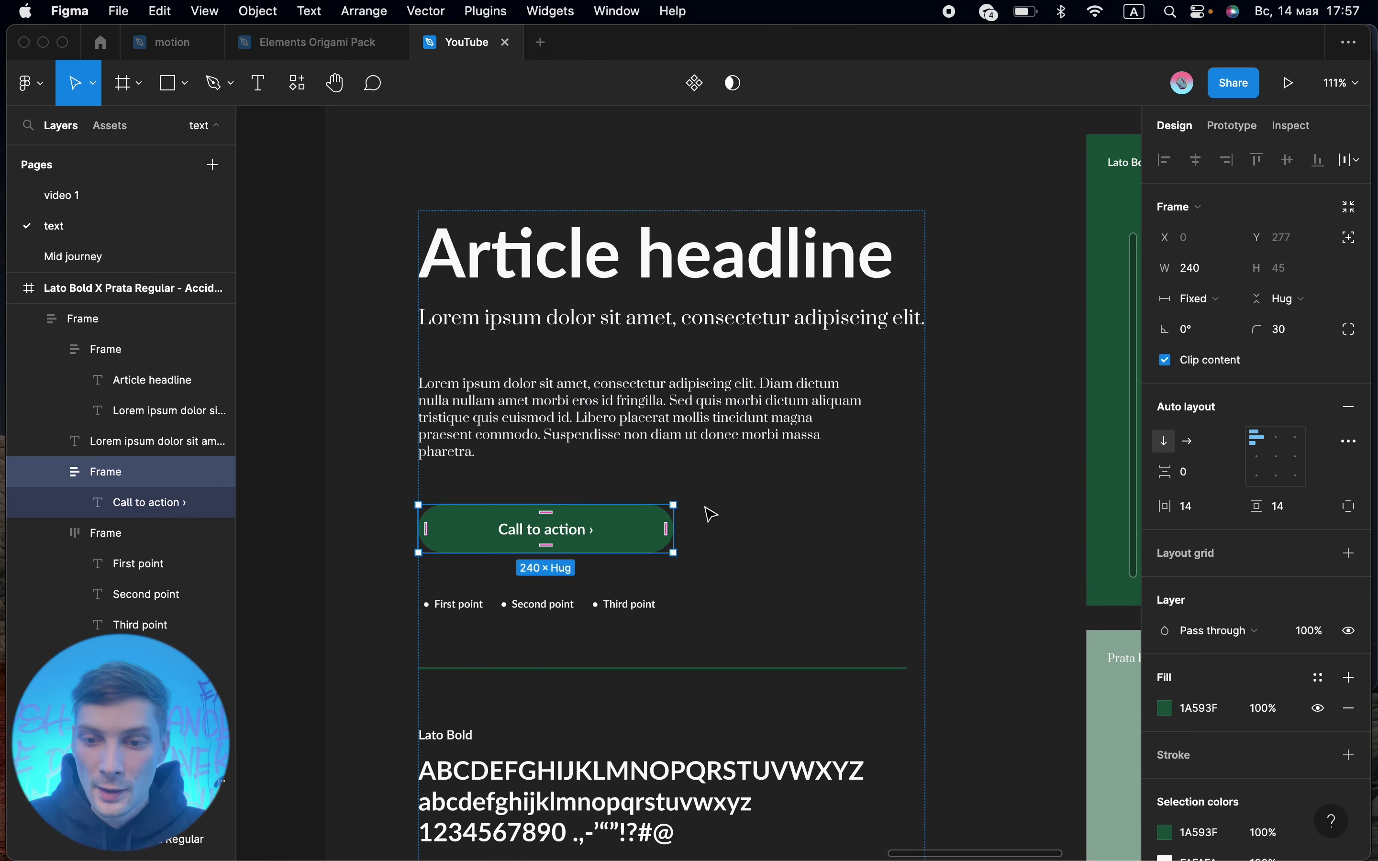
scroll(832, 468, right, 2)
click(739, 467)
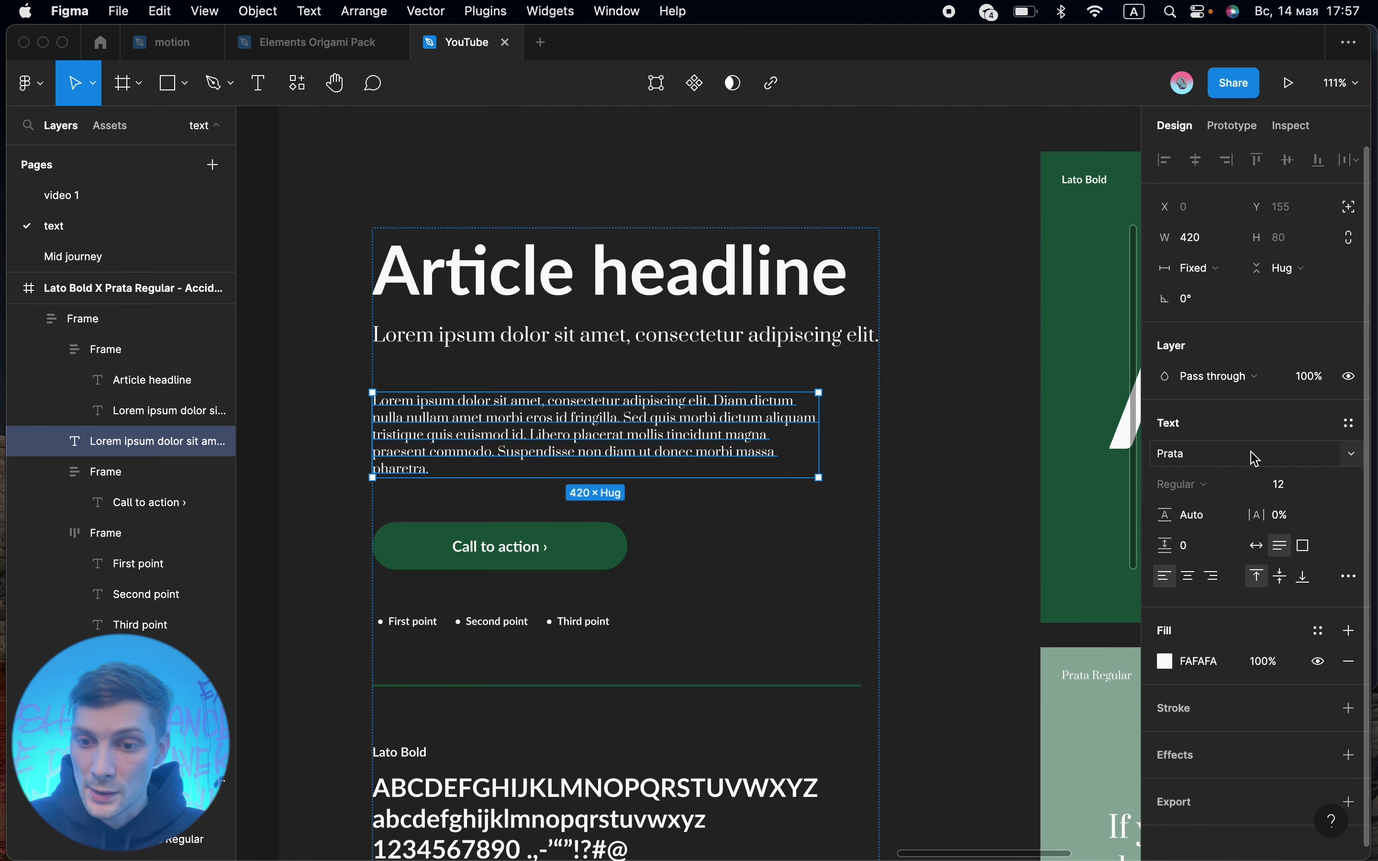
click(493, 215)
scroll(493, 215, down, 5)
Align Frame 1 with the pairing frame's top, enlarge it to about 1055×901, and shift it left
scroll(493, 215, up, 2)
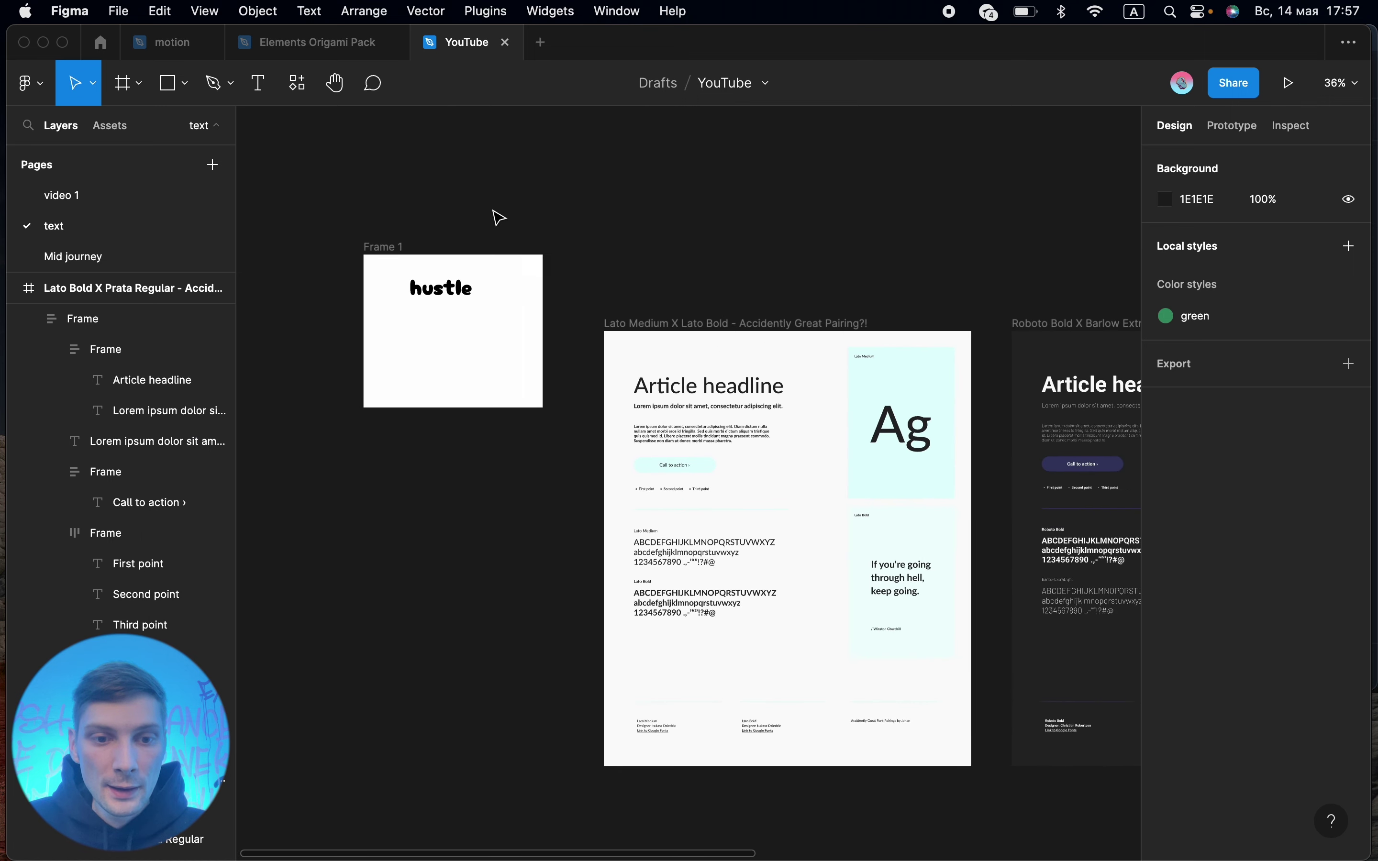
scroll(481, 324, up, 2)
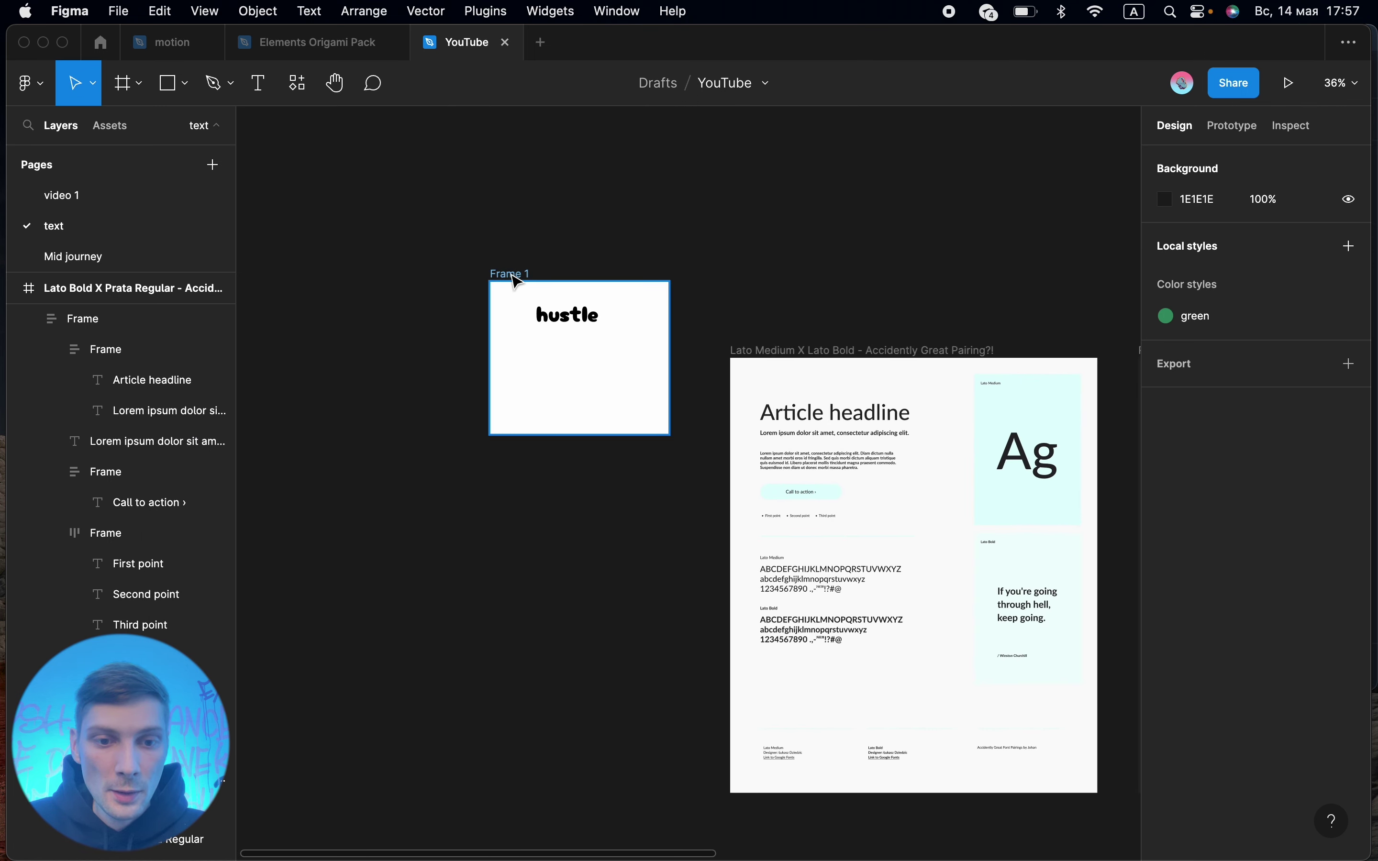
drag(515, 280, 375, 356)
scroll(555, 400, down, 3)
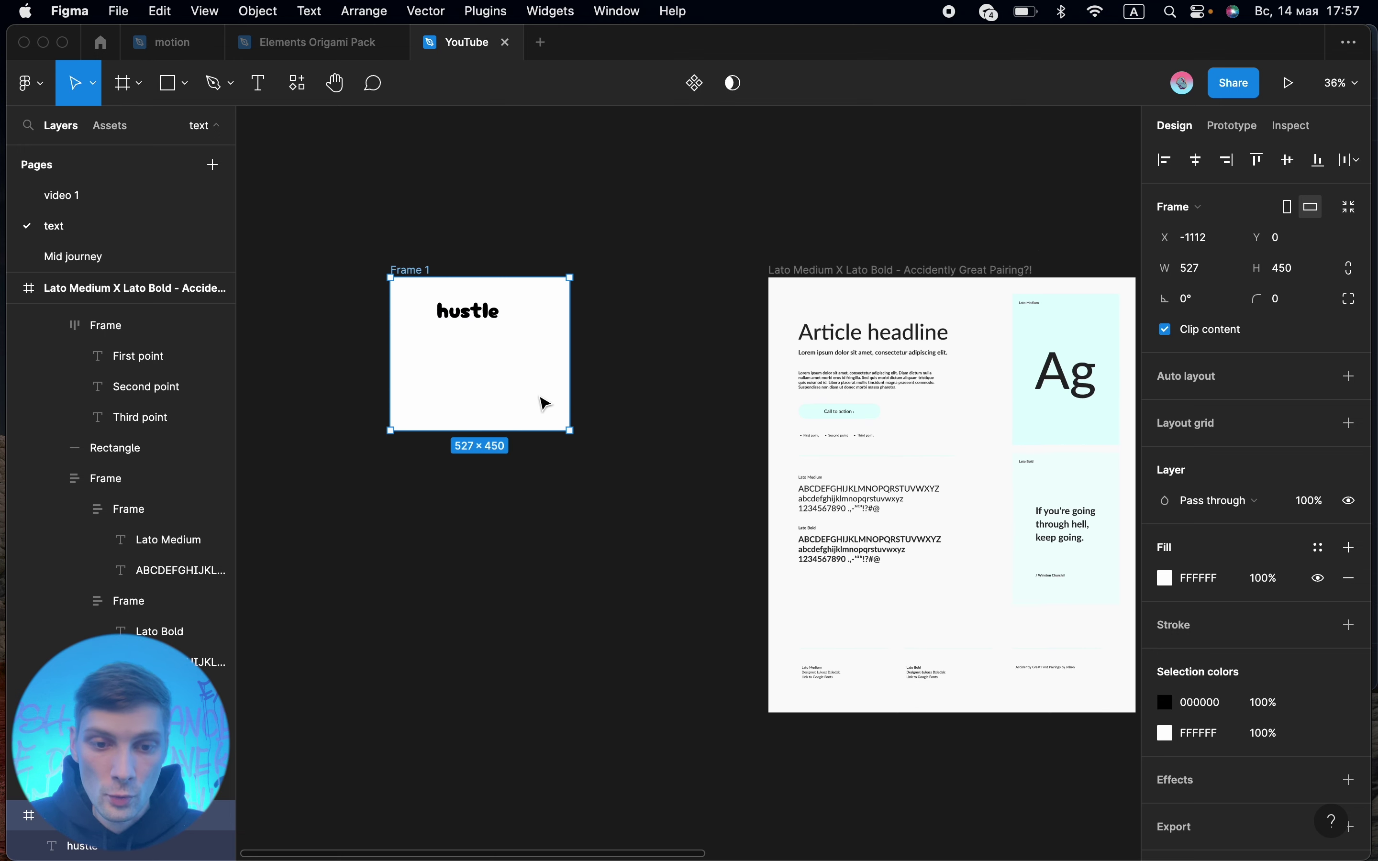
drag(566, 431, 629, 585)
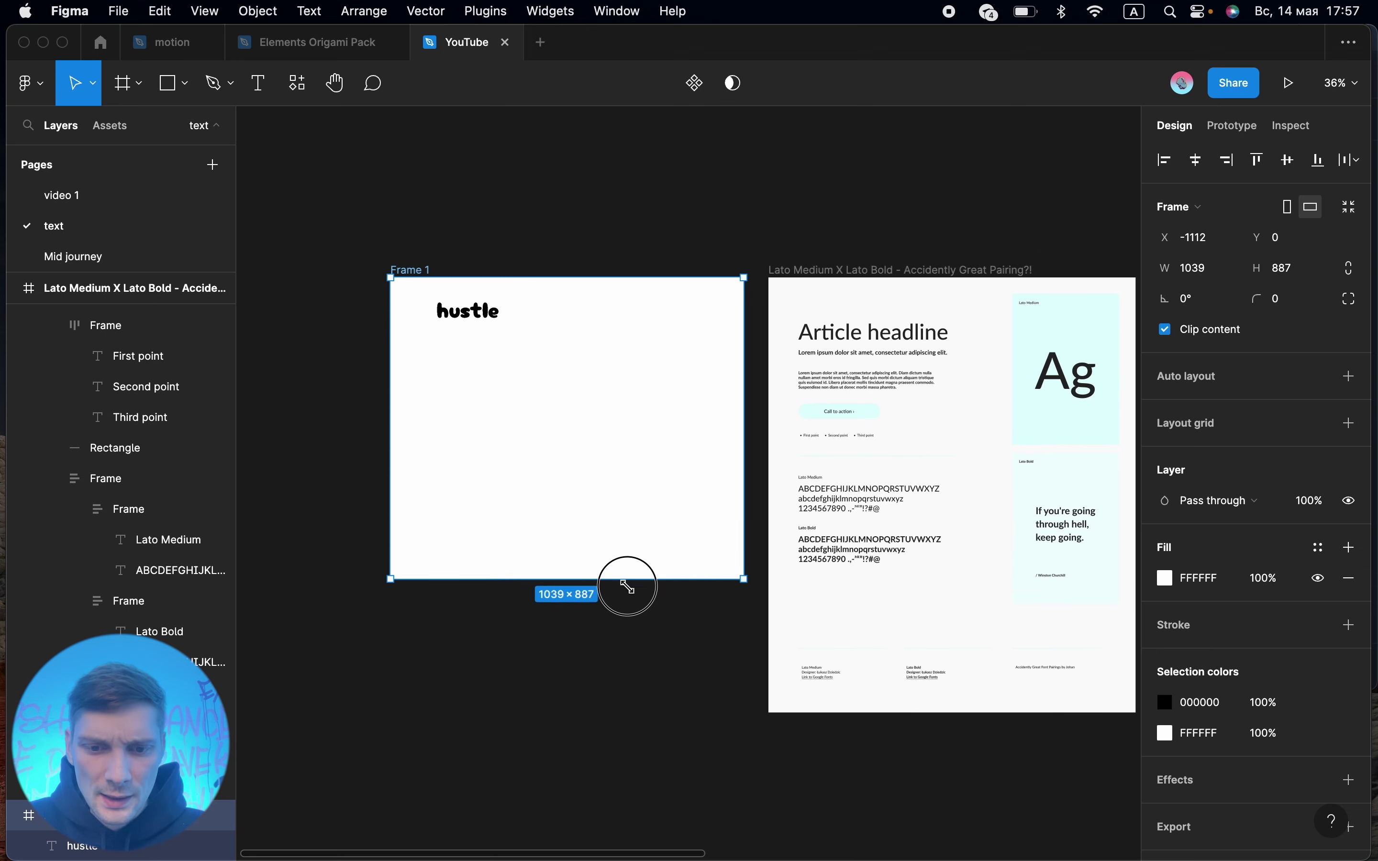
click(498, 314)
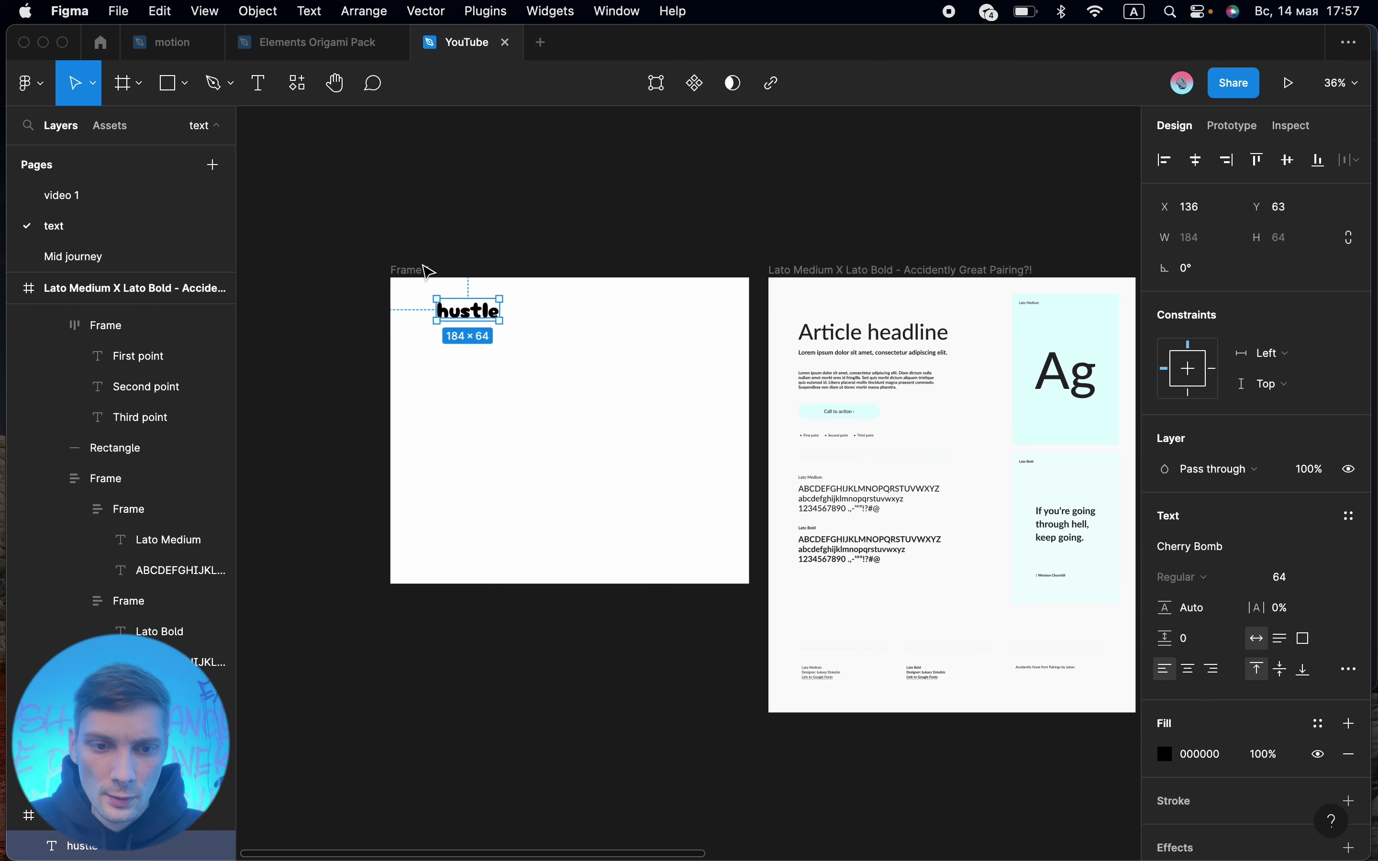
drag(421, 271, 372, 270)
click(714, 266)
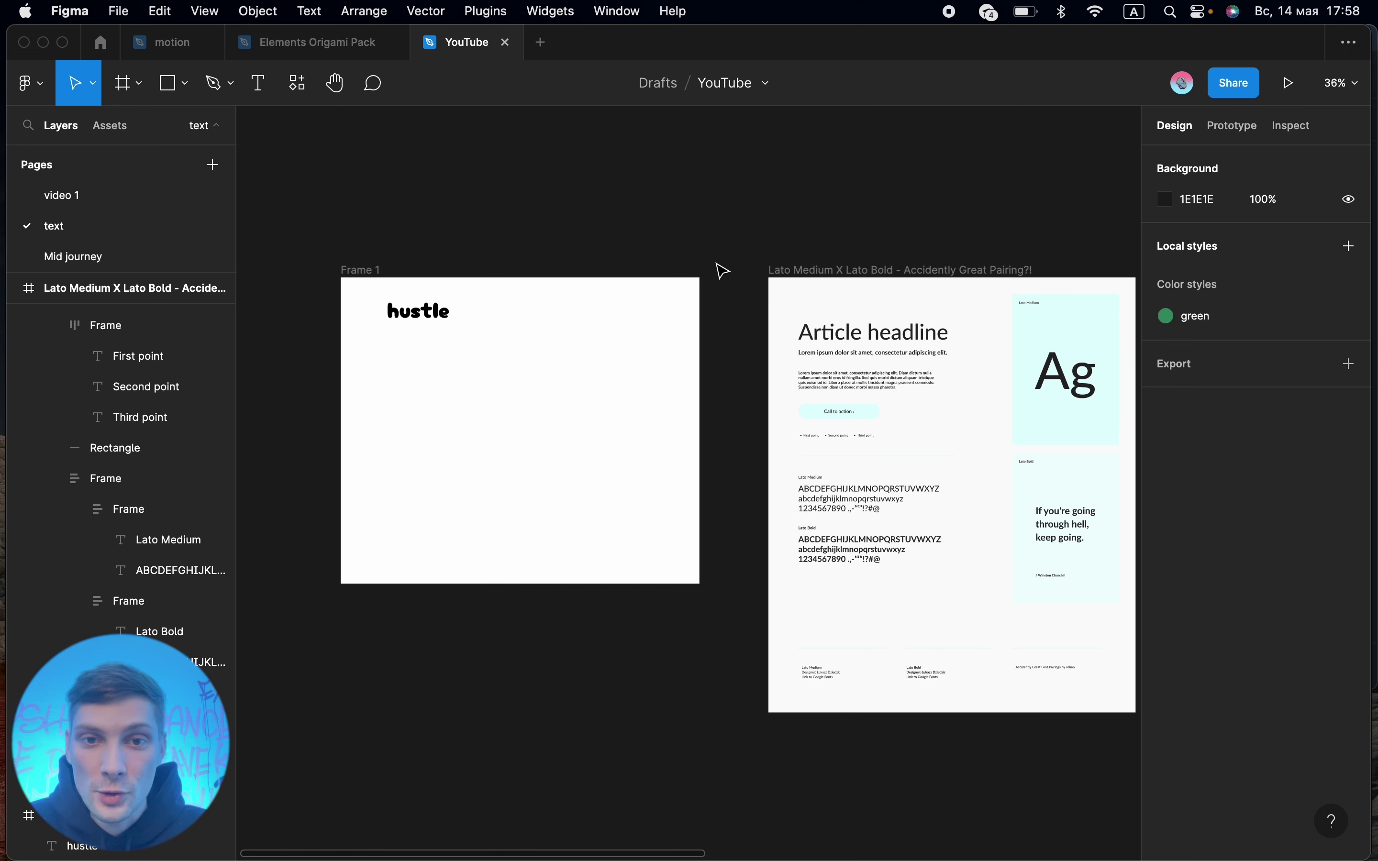
Draw a six-point zigzag pen line across Frame 1
click(214, 84)
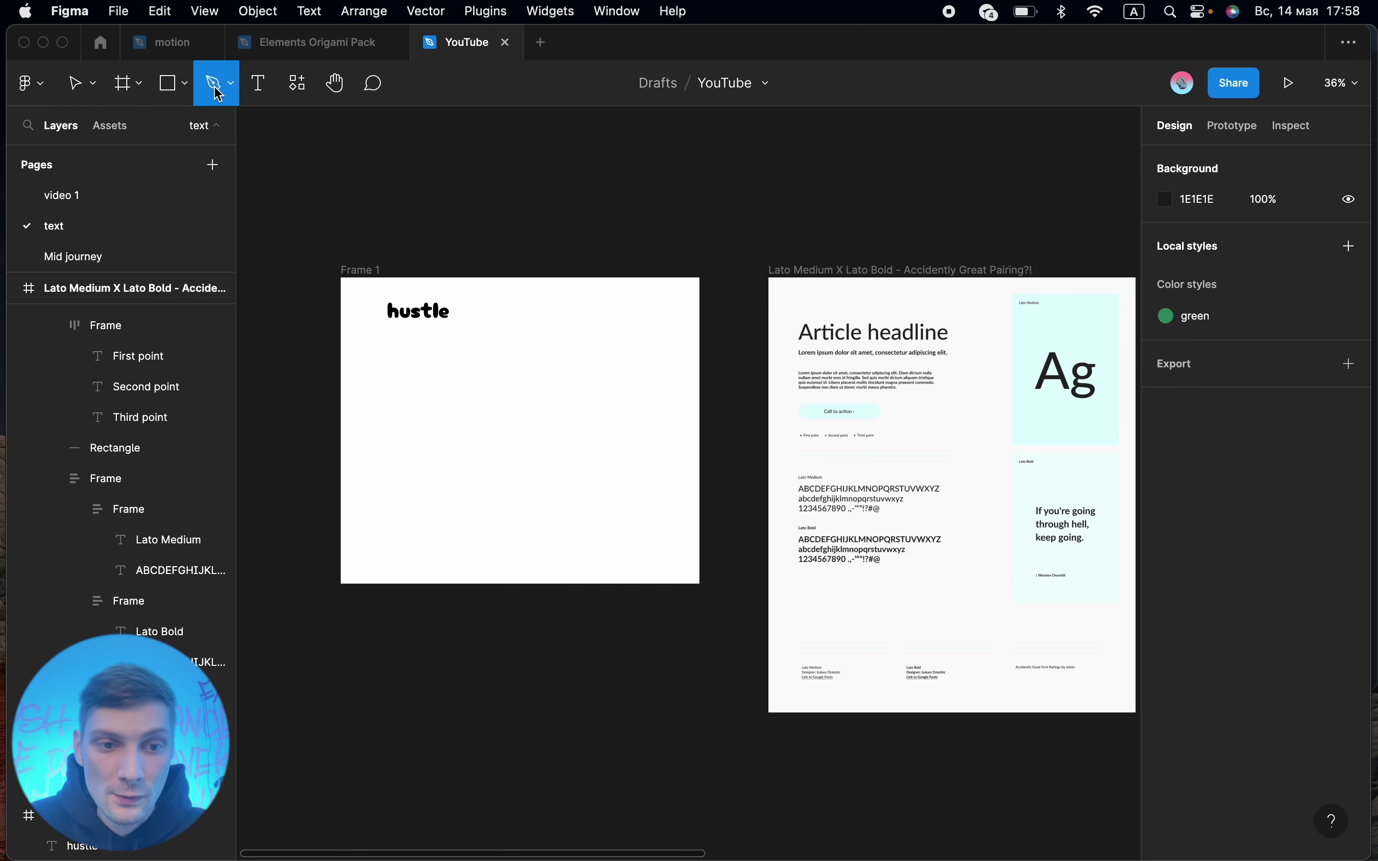
click(377, 442)
click(452, 399)
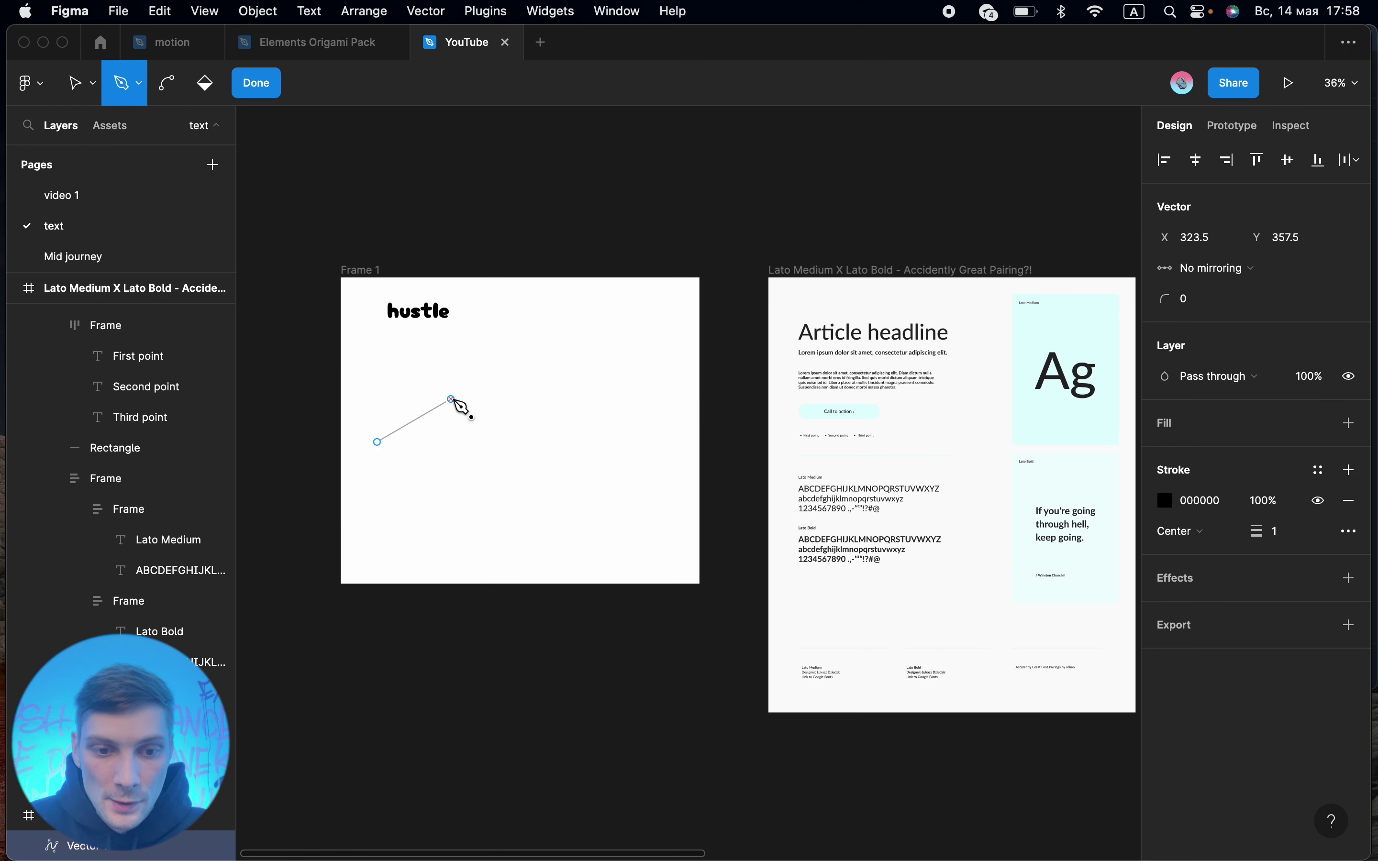
click(519, 455)
click(580, 485)
click(631, 456)
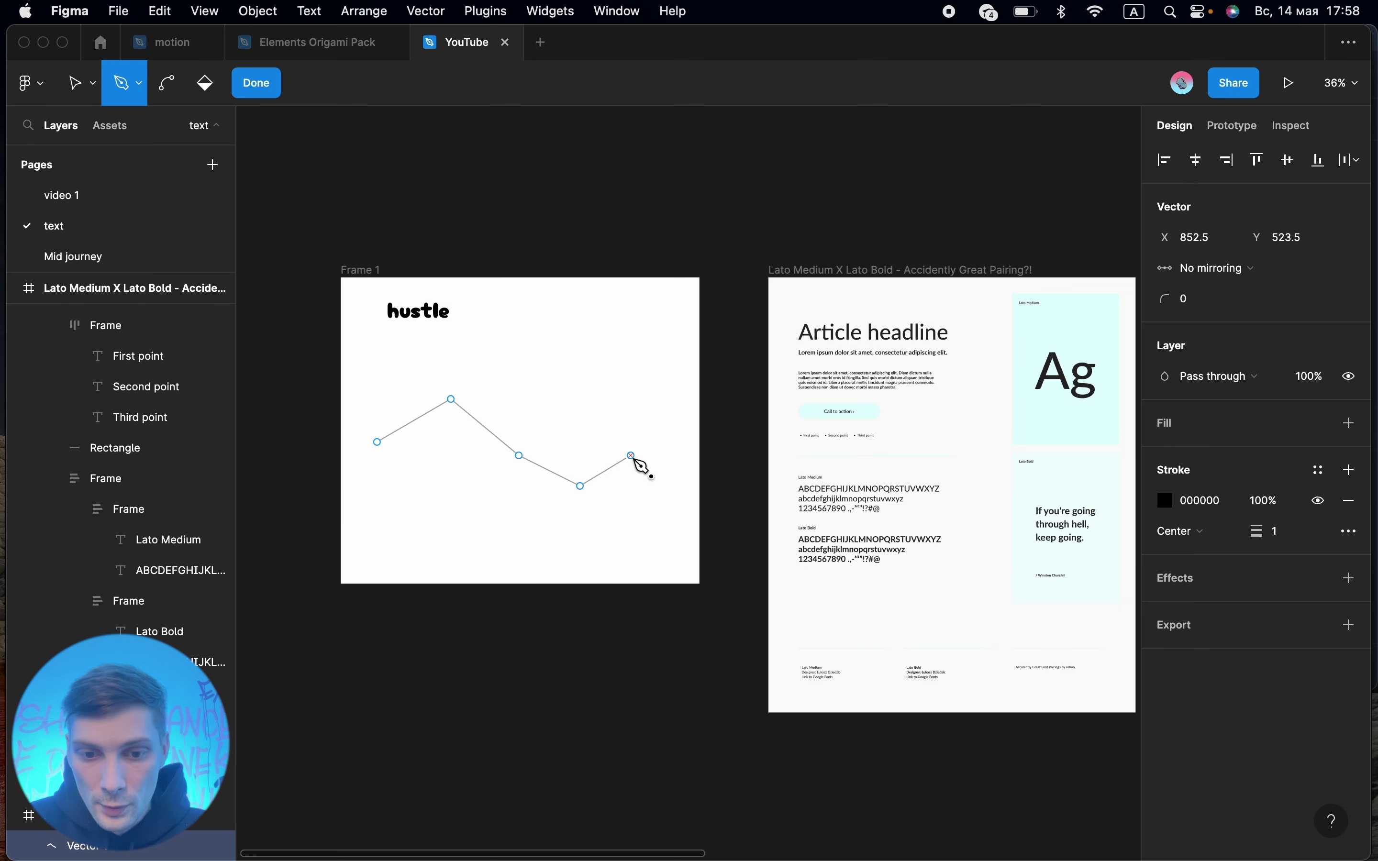
click(677, 388)
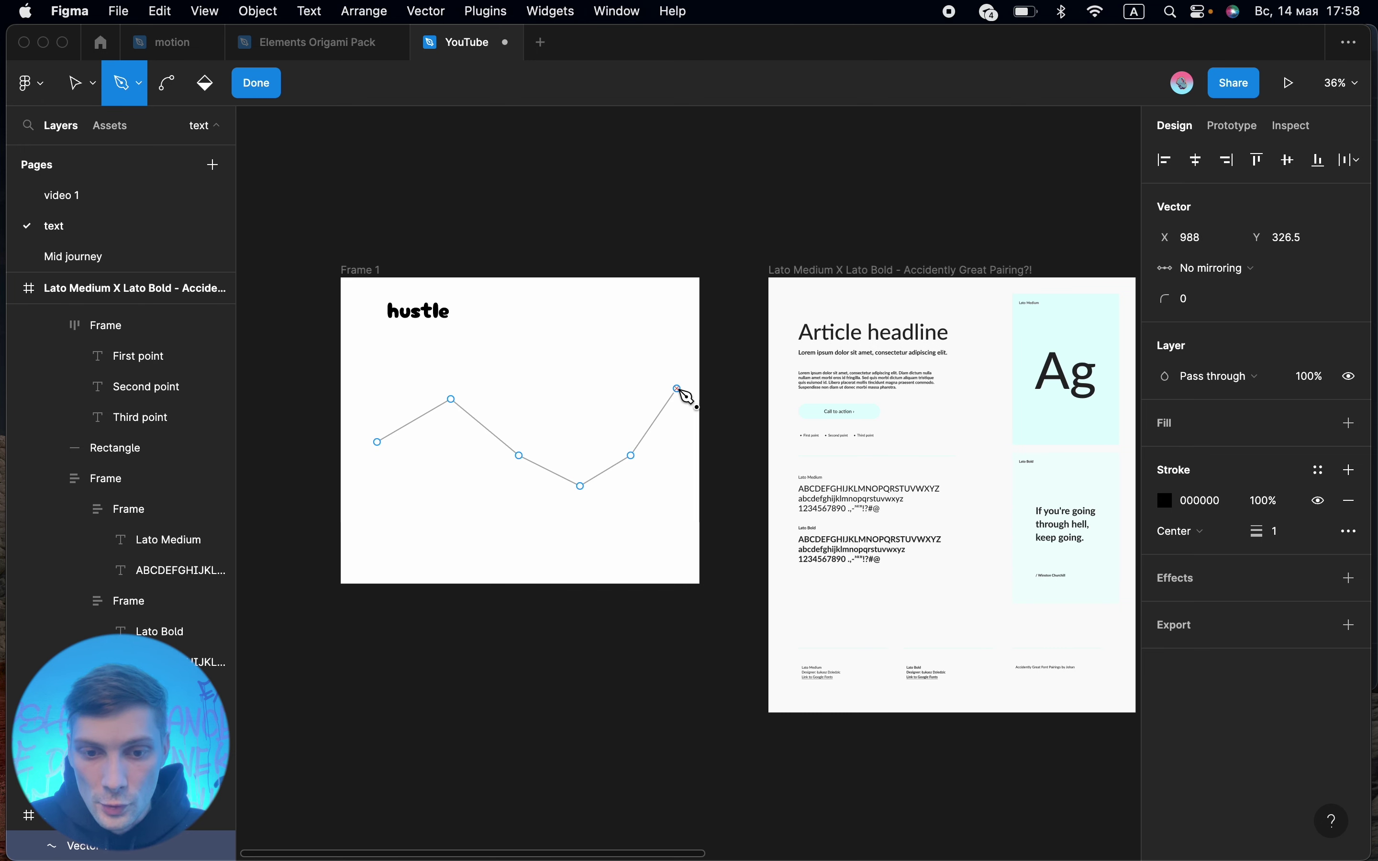
click(256, 83)
Shift the zigzag line slightly left, then select the hustle text for restyling
click(714, 378)
scroll(606, 469, up, 2)
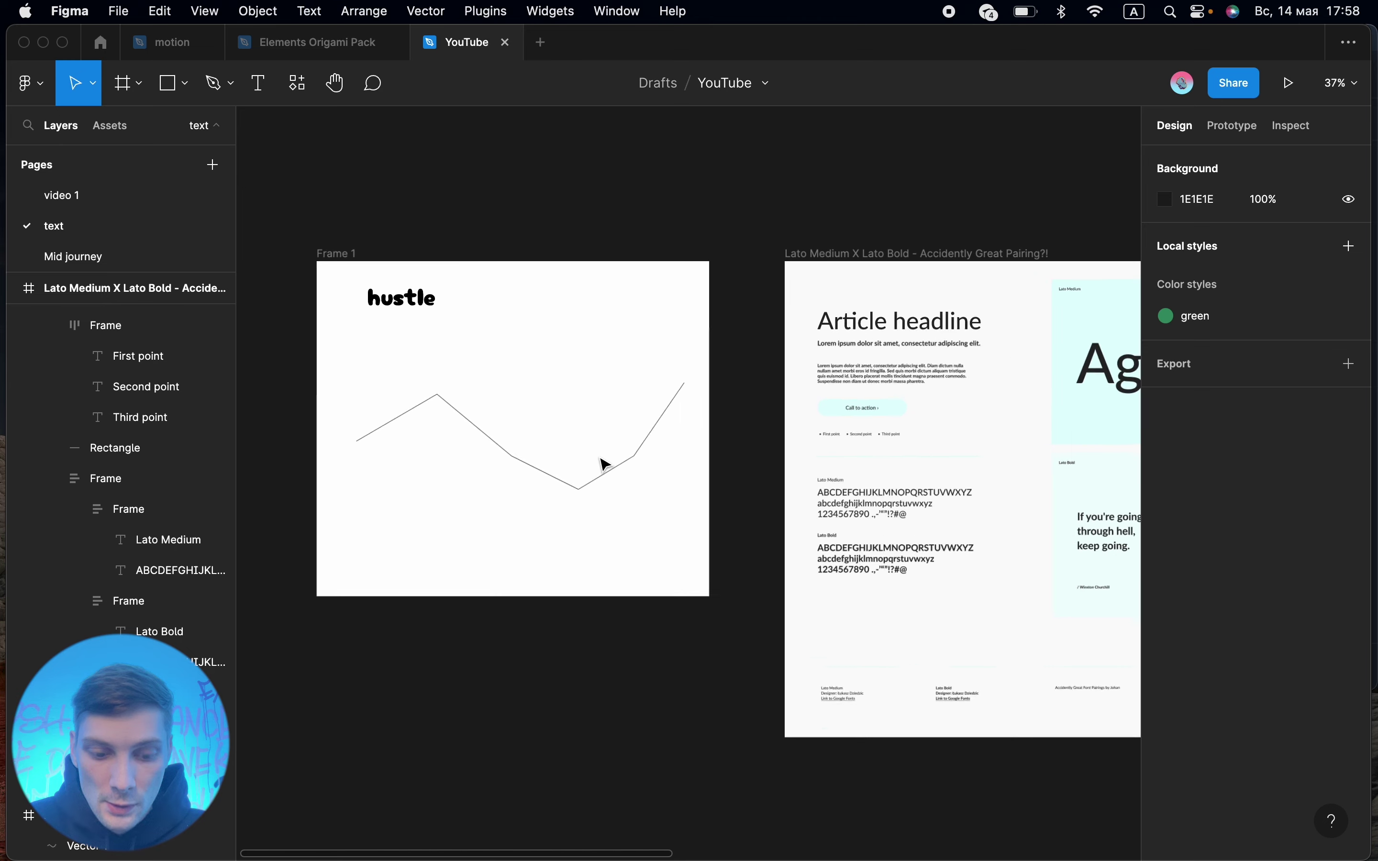
scroll(603, 470, up, 2)
scroll(595, 472, up, 2)
drag(555, 481, 538, 479)
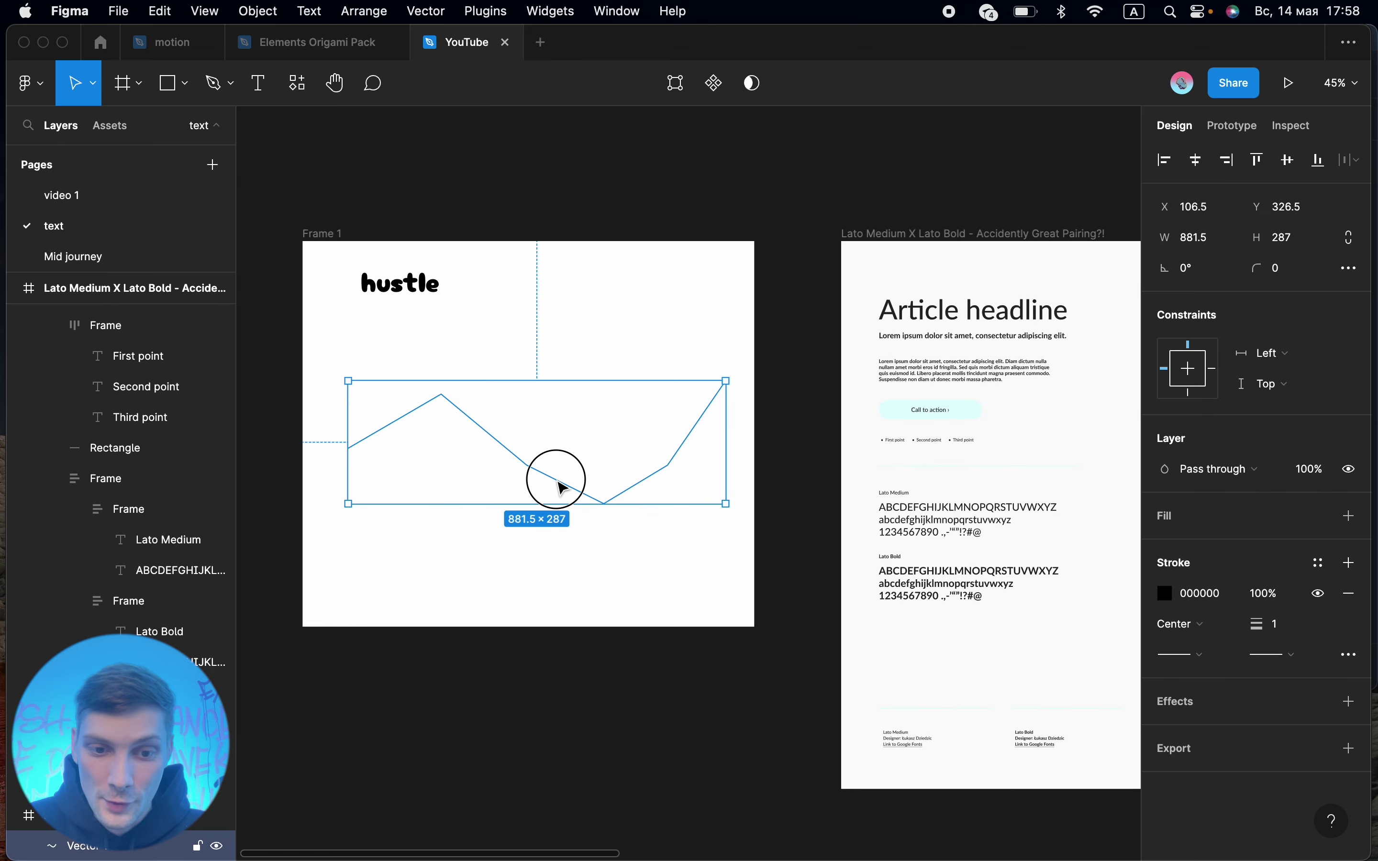
click(746, 218)
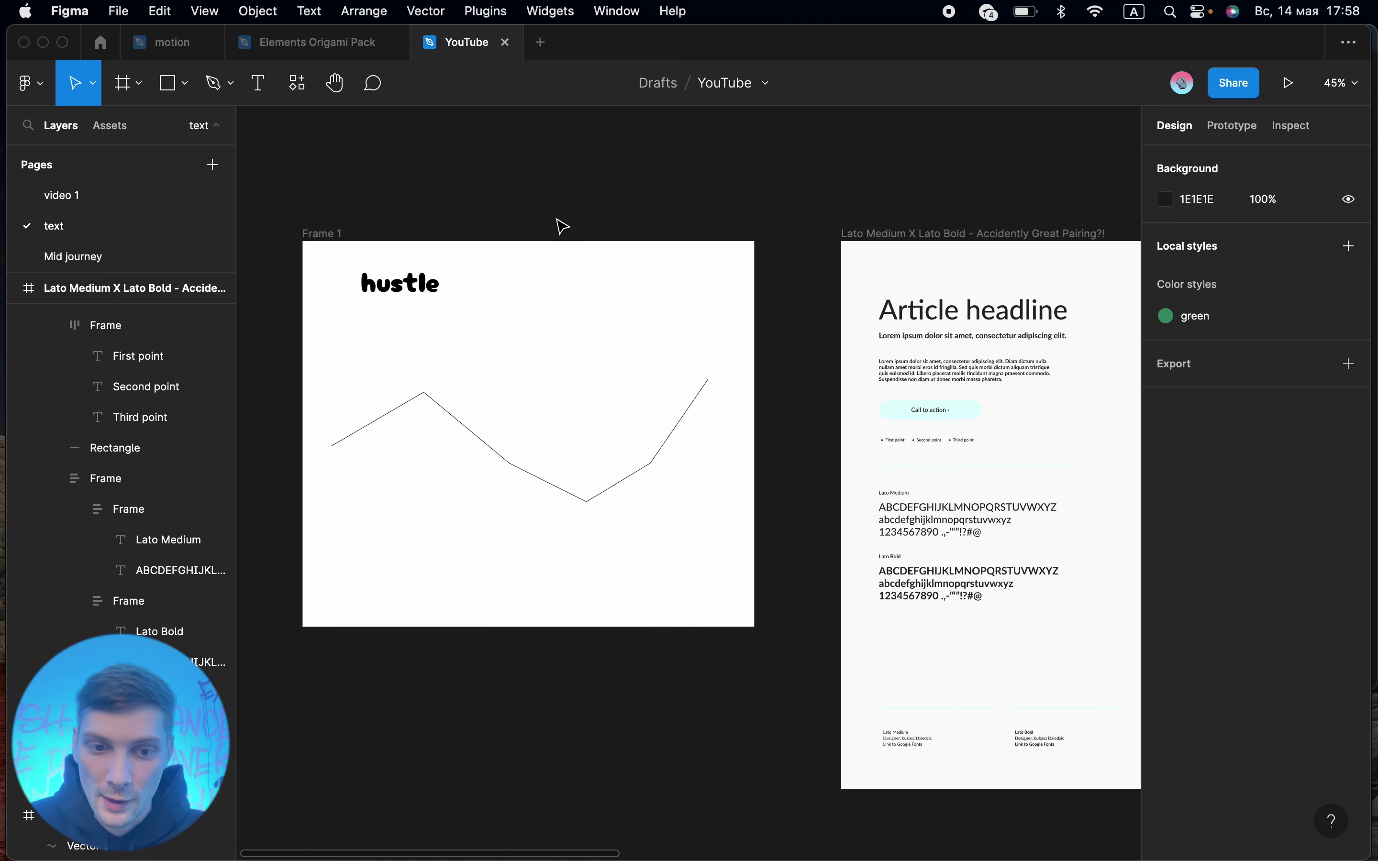
click(408, 293)
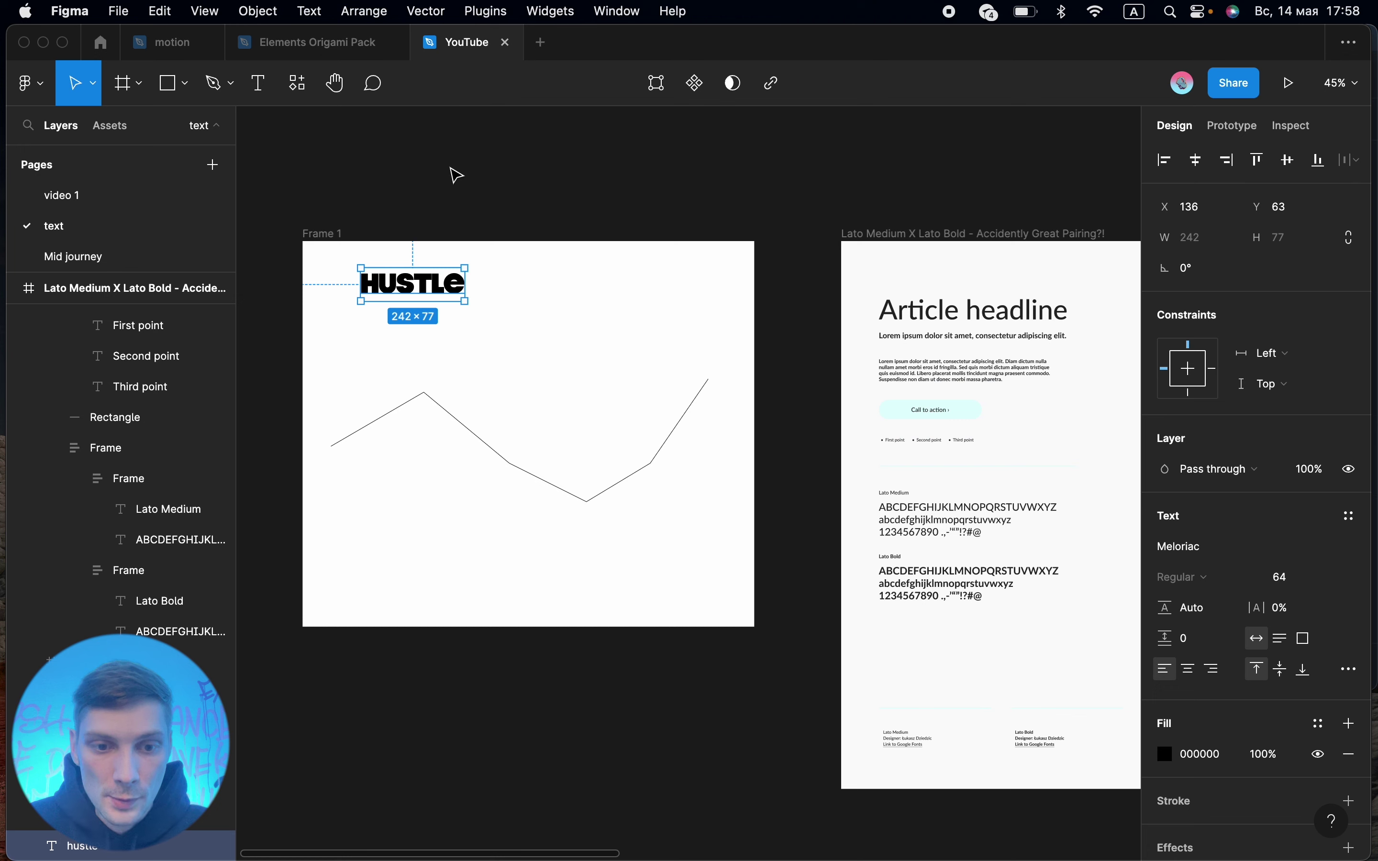
Try moving the HUSTLE text to Frame 1's top-left, then undo the move
click(456, 173)
right_click(622, 225)
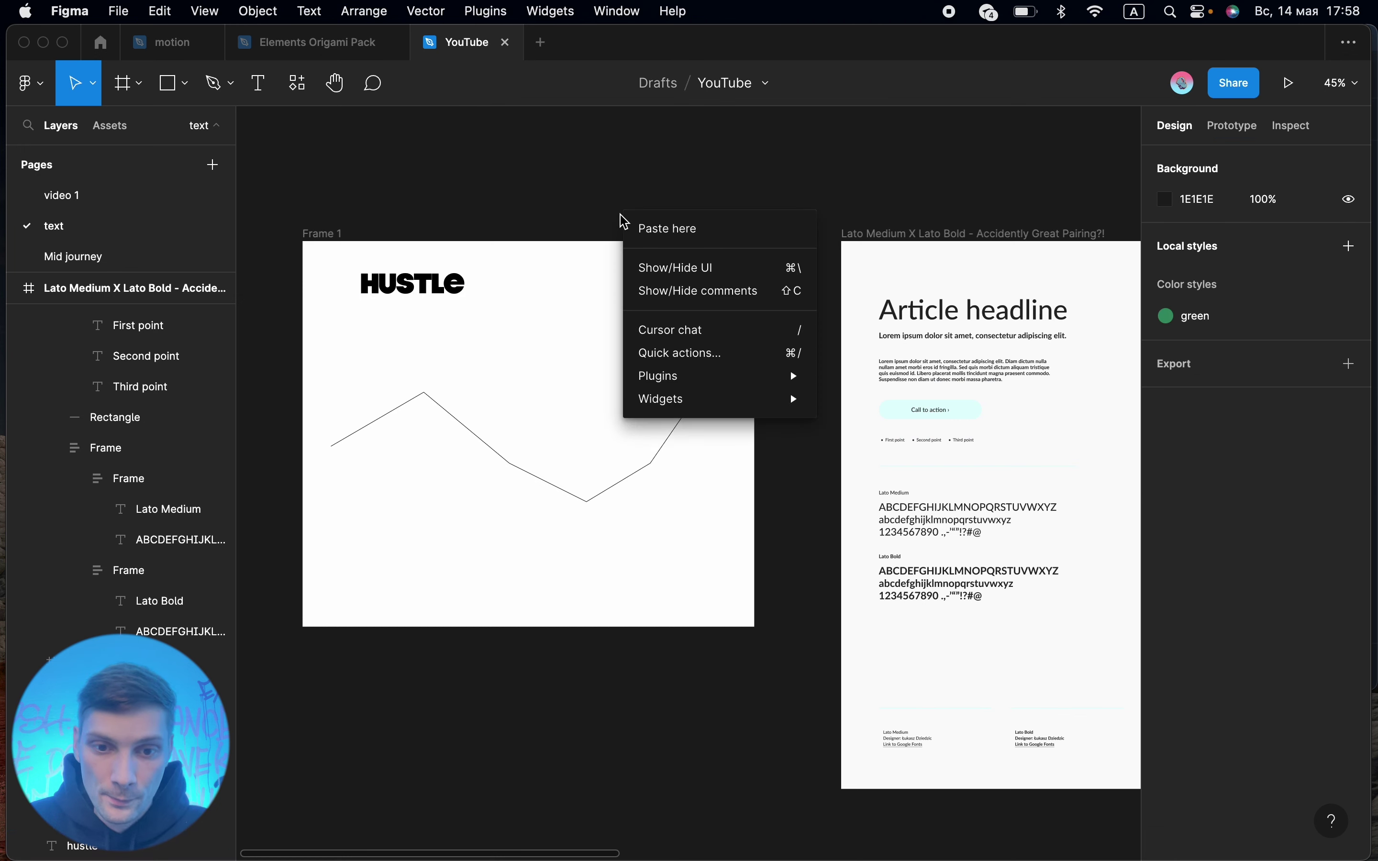
click(476, 145)
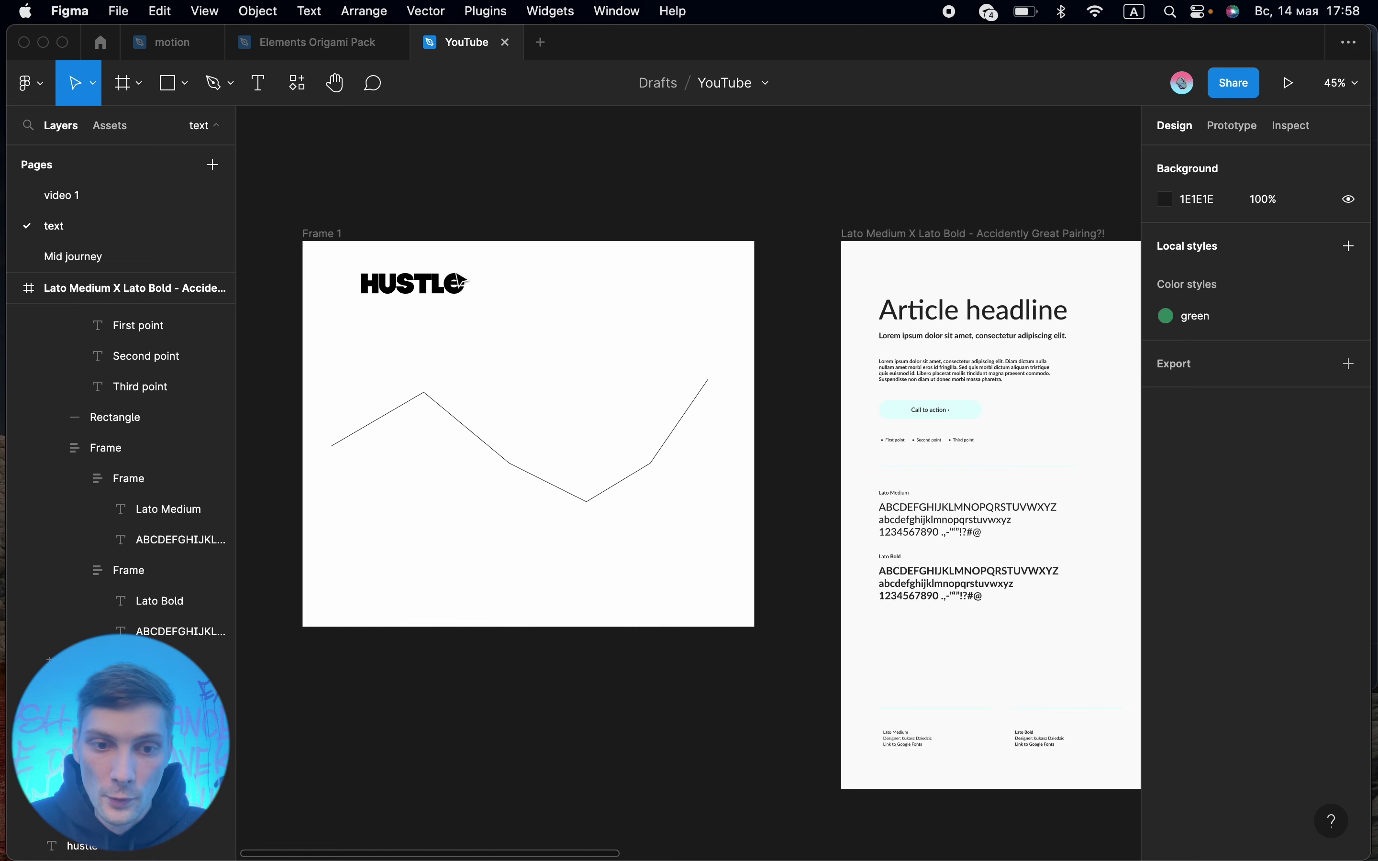
click(458, 283)
mouse_move(432, 285)
mouse_down()
mouse_move(392, 292)
mouse_move(489, 292)
mouse_up()
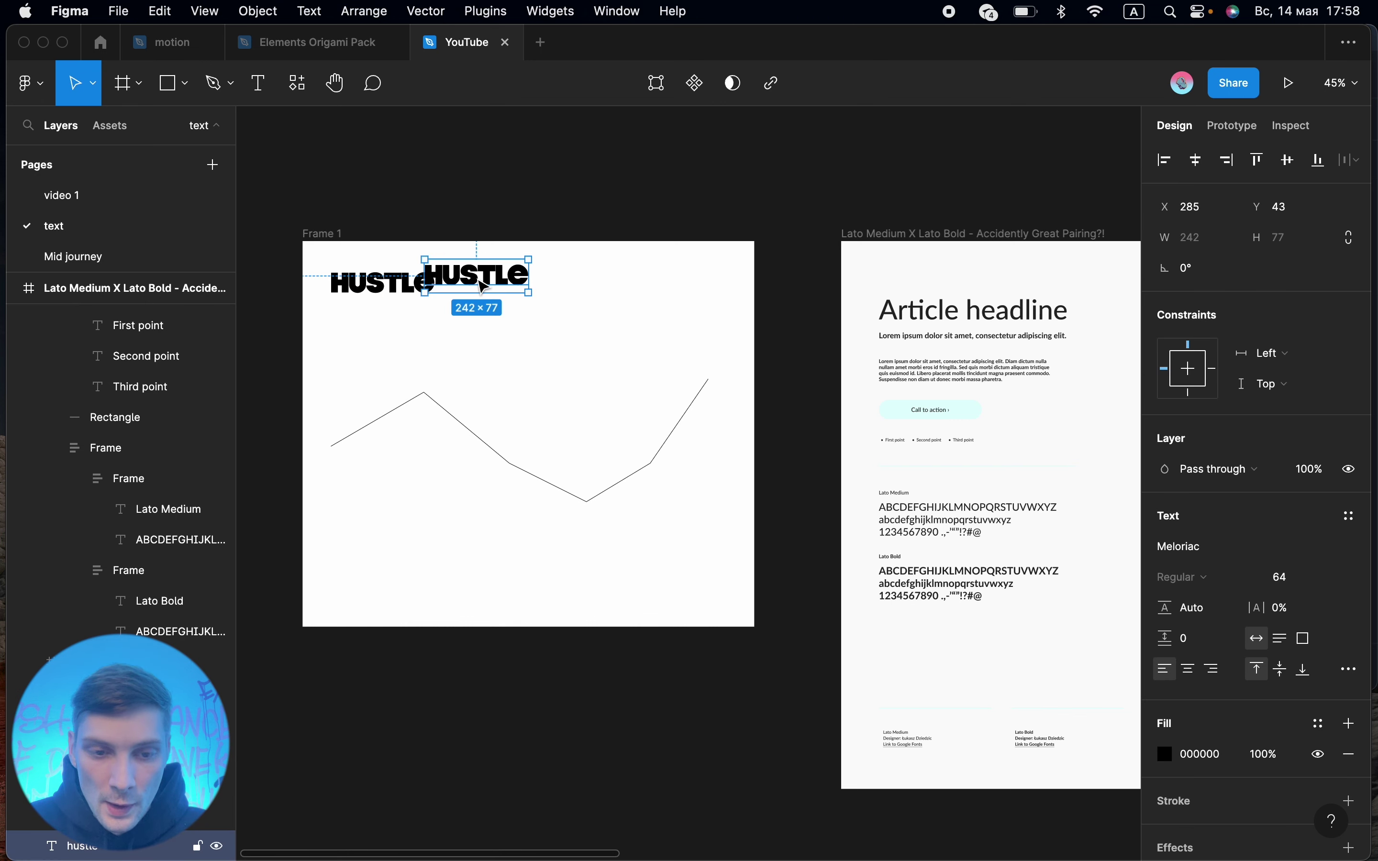
key(super+z)
Repeat HUSTLE into a four-word row and place it along the frame's top edge
double_click(413, 294)
click(433, 290)
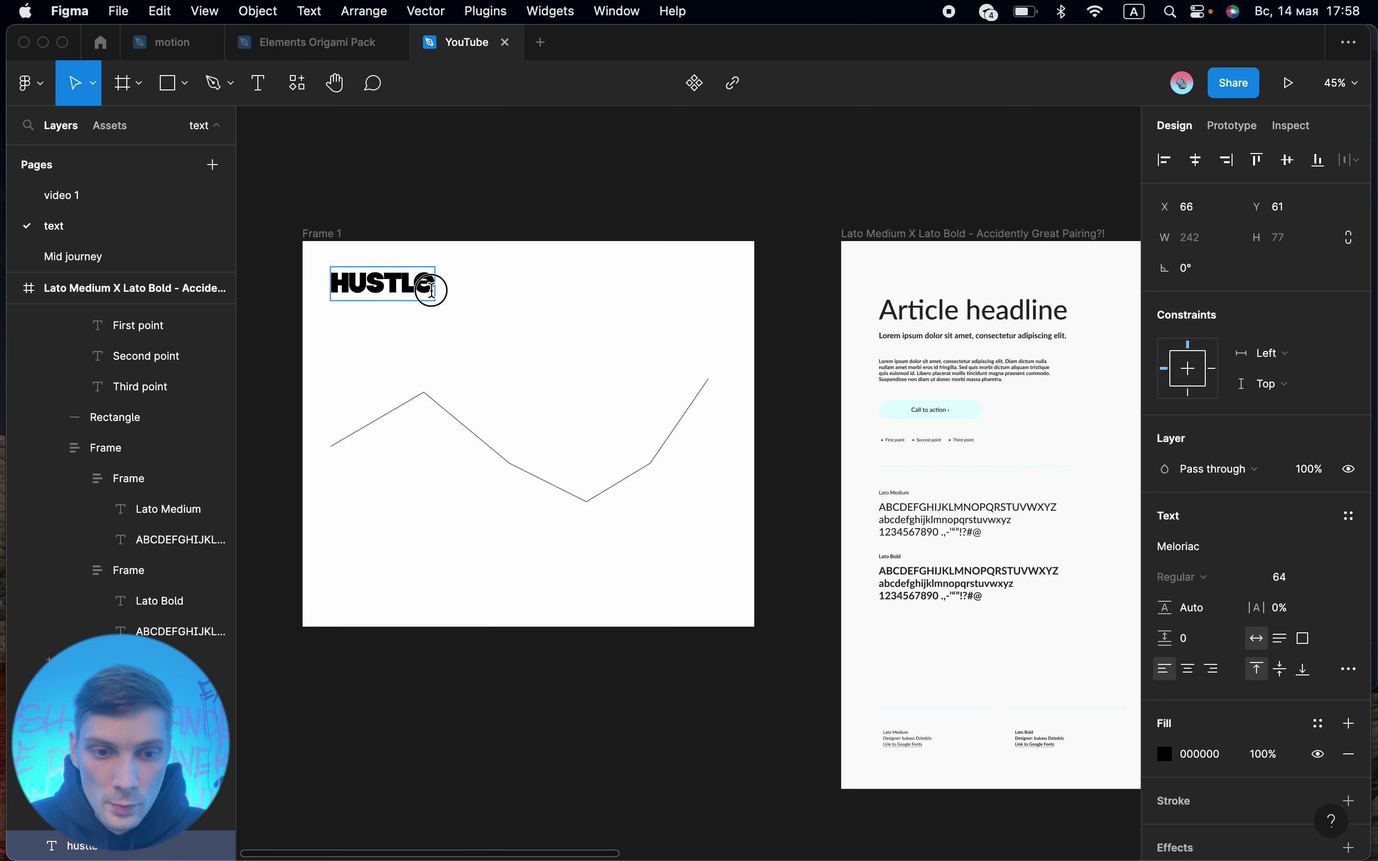
drag(431, 290, 329, 286)
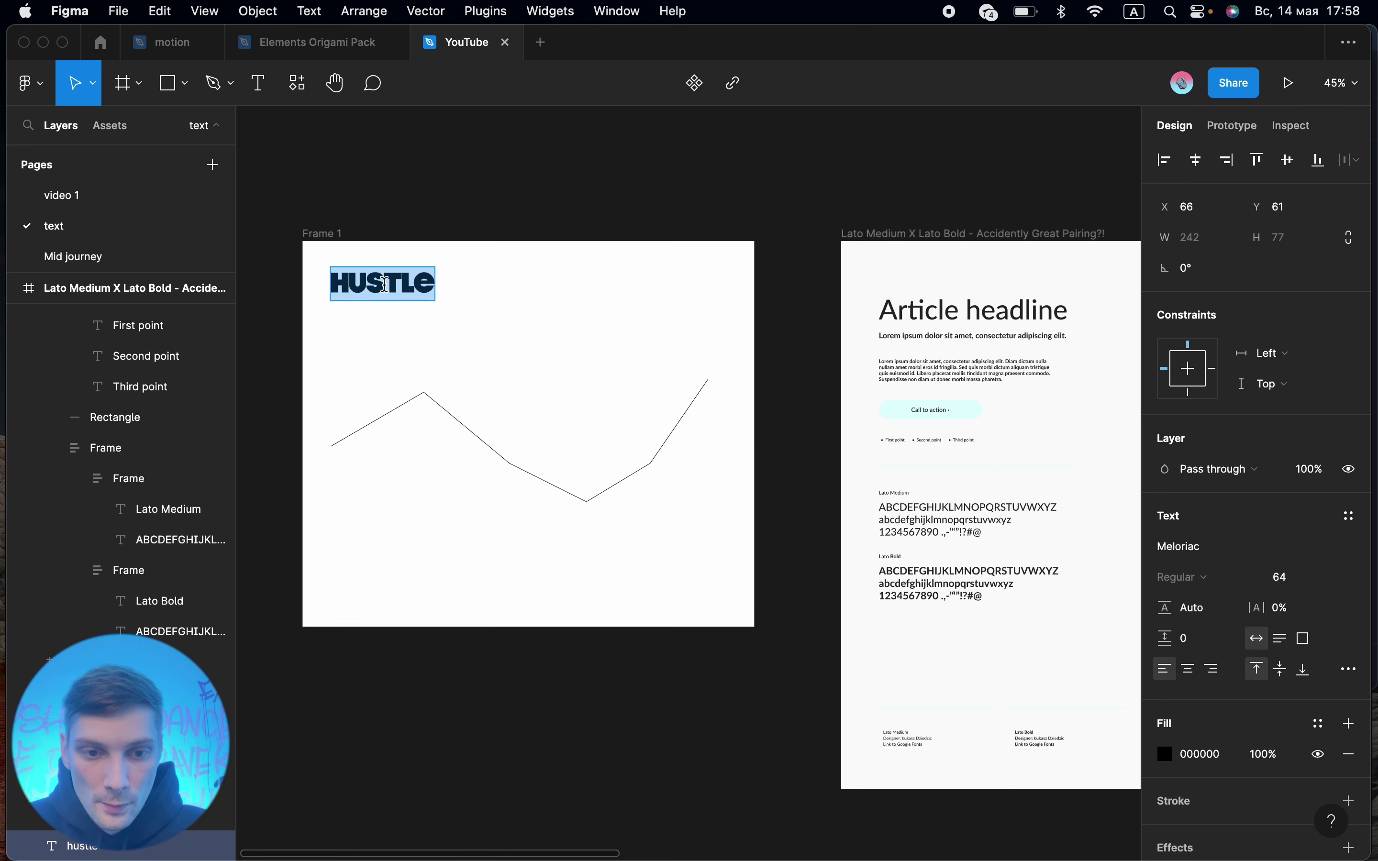
key(super+c)
key(Right)
key(space)
key(super+v)
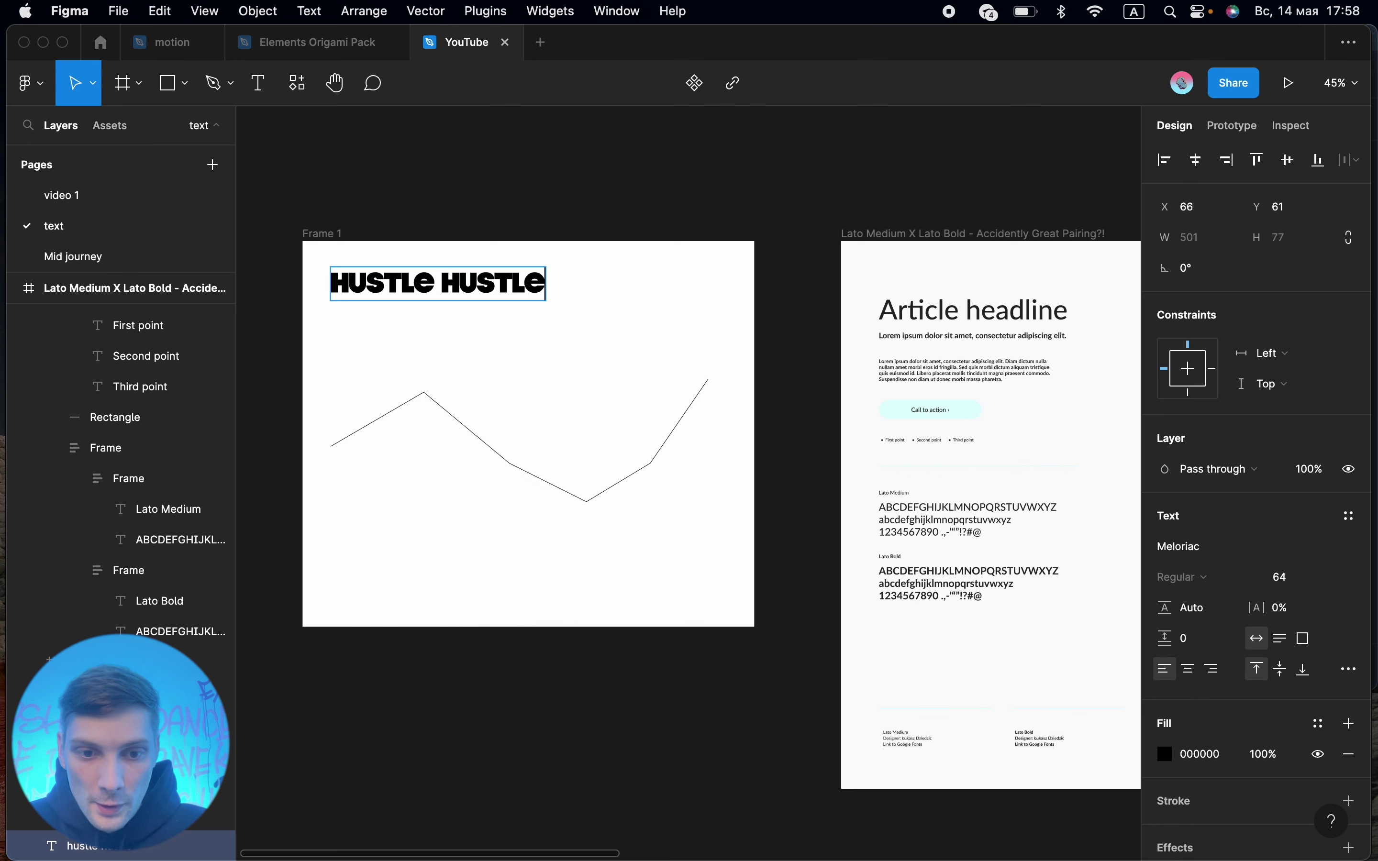
key(super+v)
key(super+v)
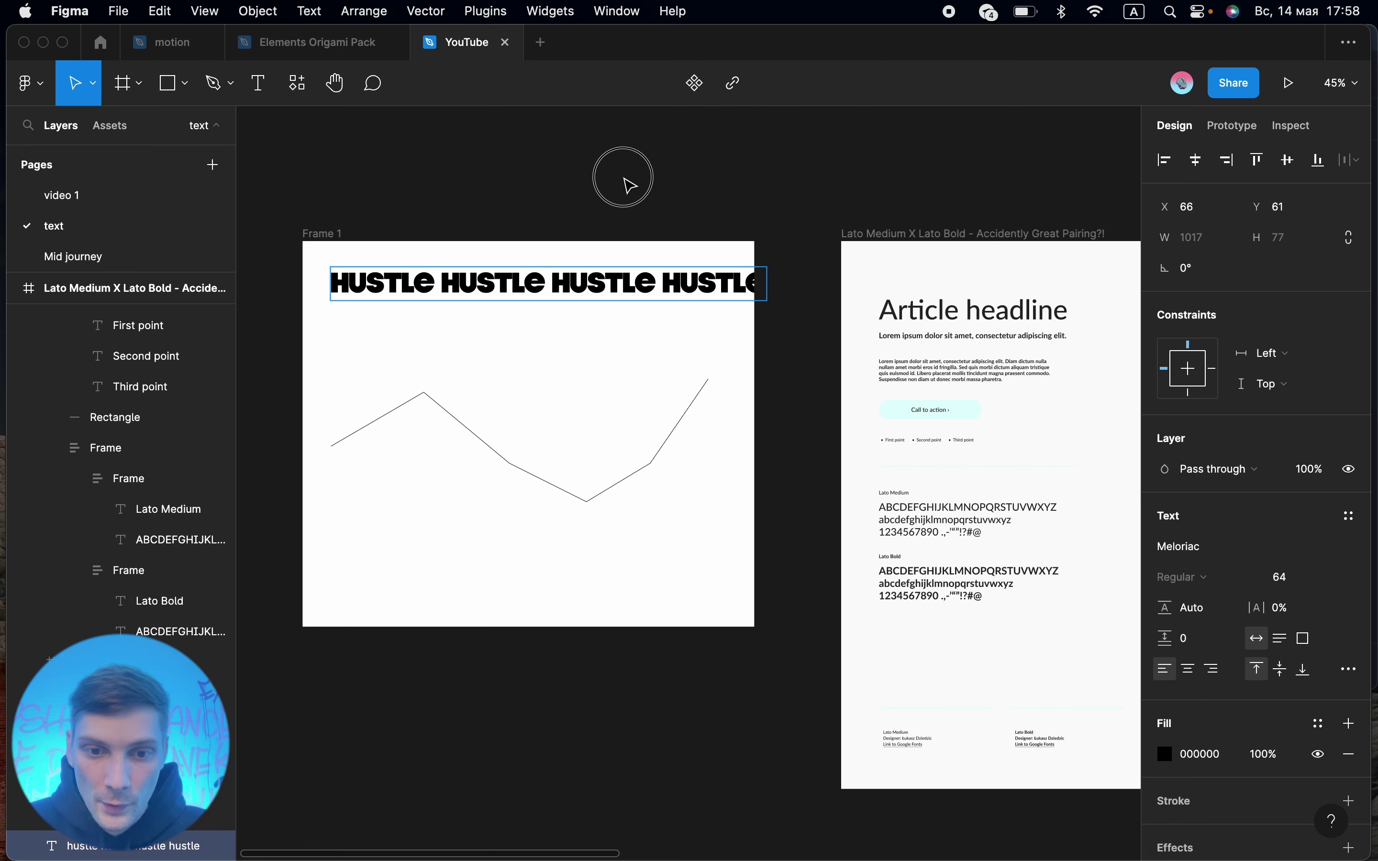
key(Escape)
drag(615, 282, 593, 277)
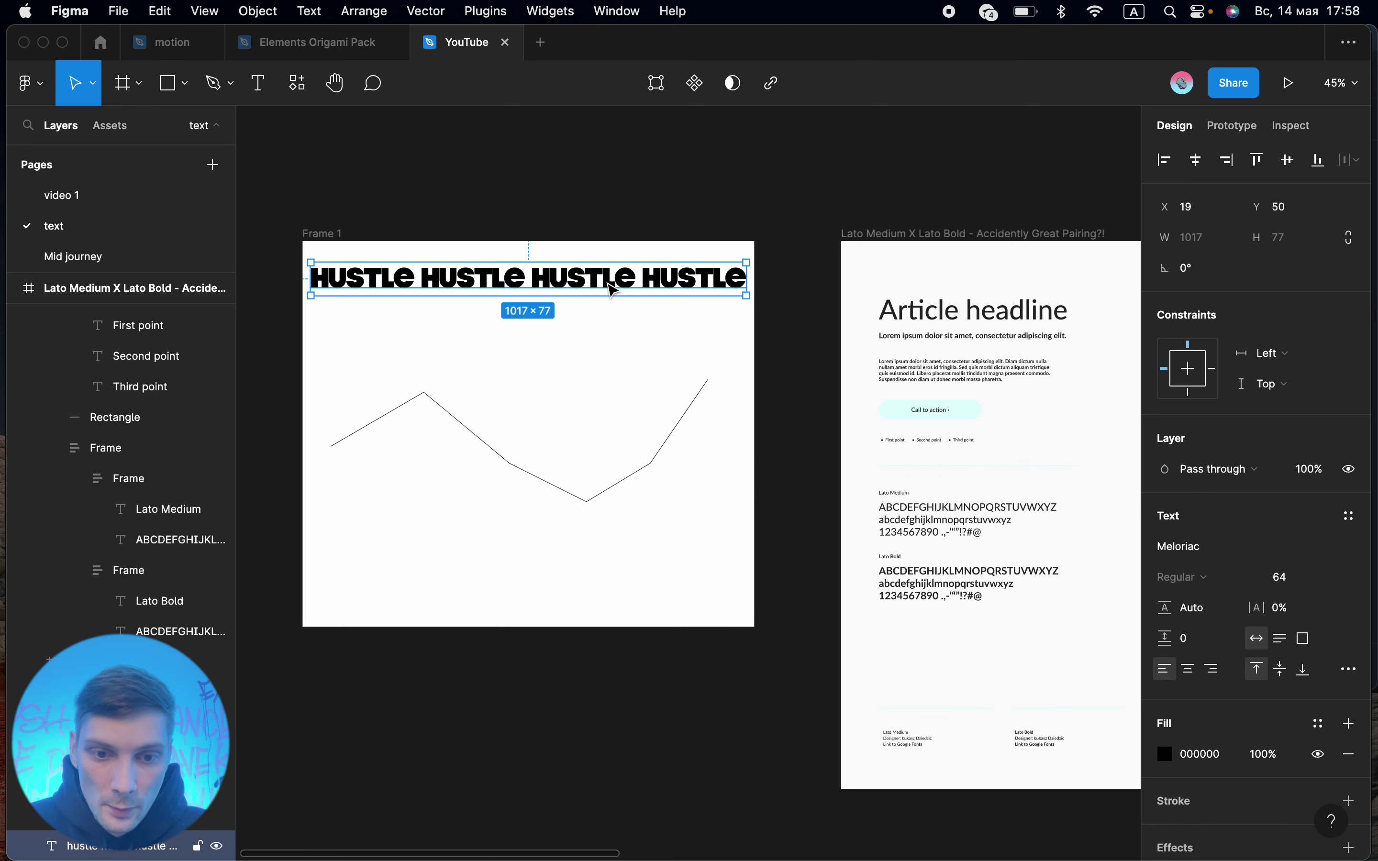
click(629, 216)
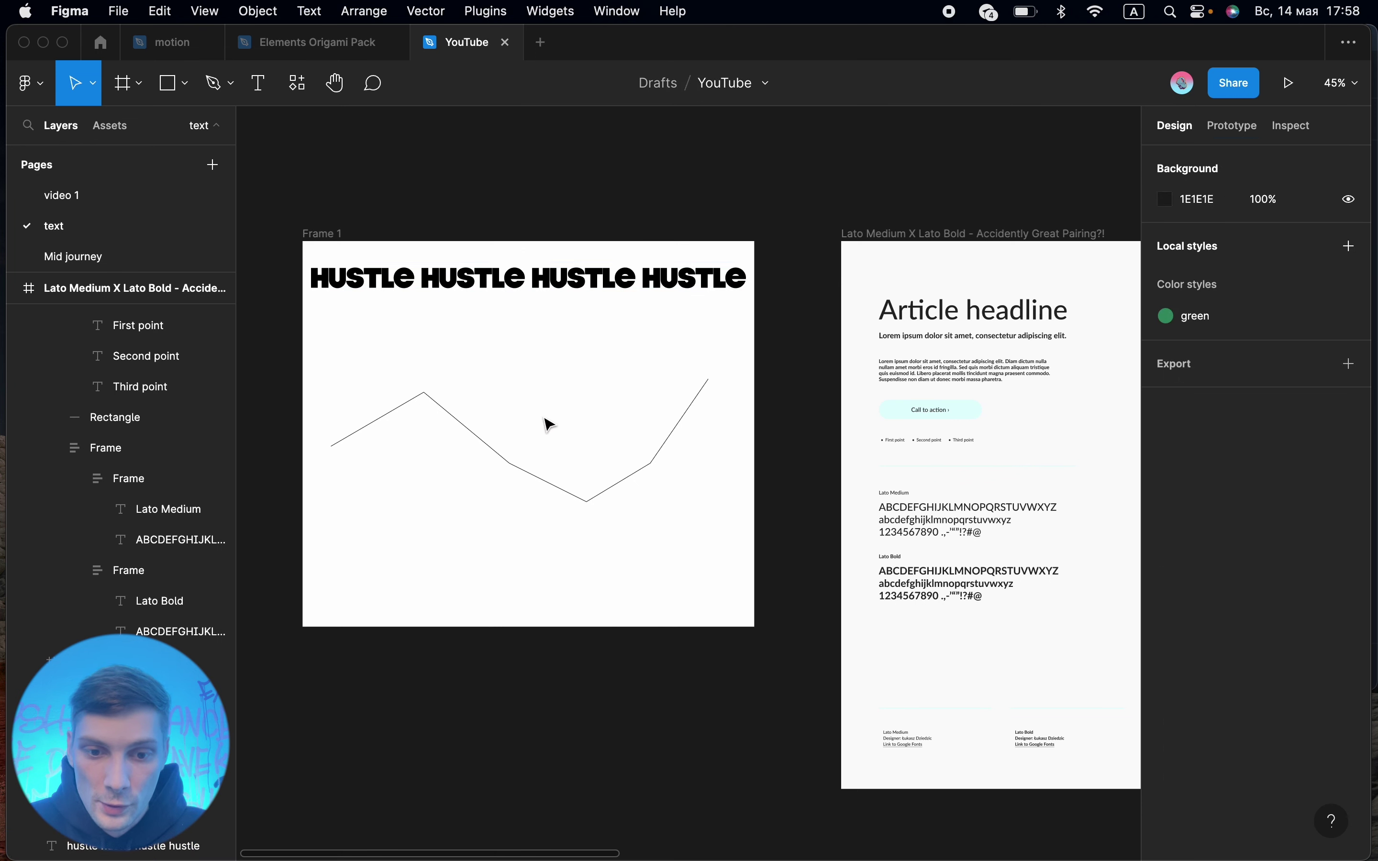
Launch To Path, skim its tutorial, and select the HUSTLE row with the zigzag line
right_click(669, 154)
mouse_move(765, 315)
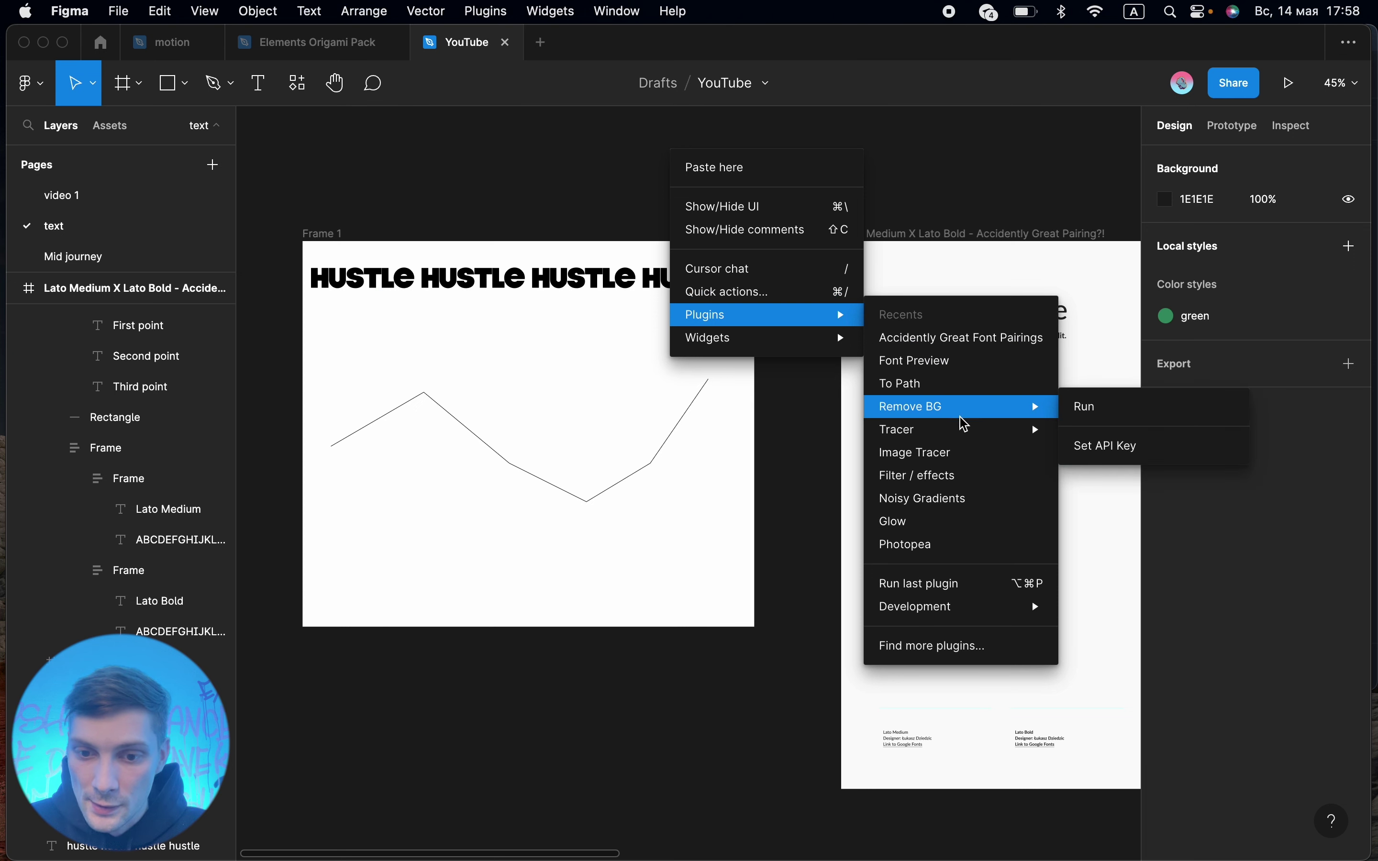
click(971, 386)
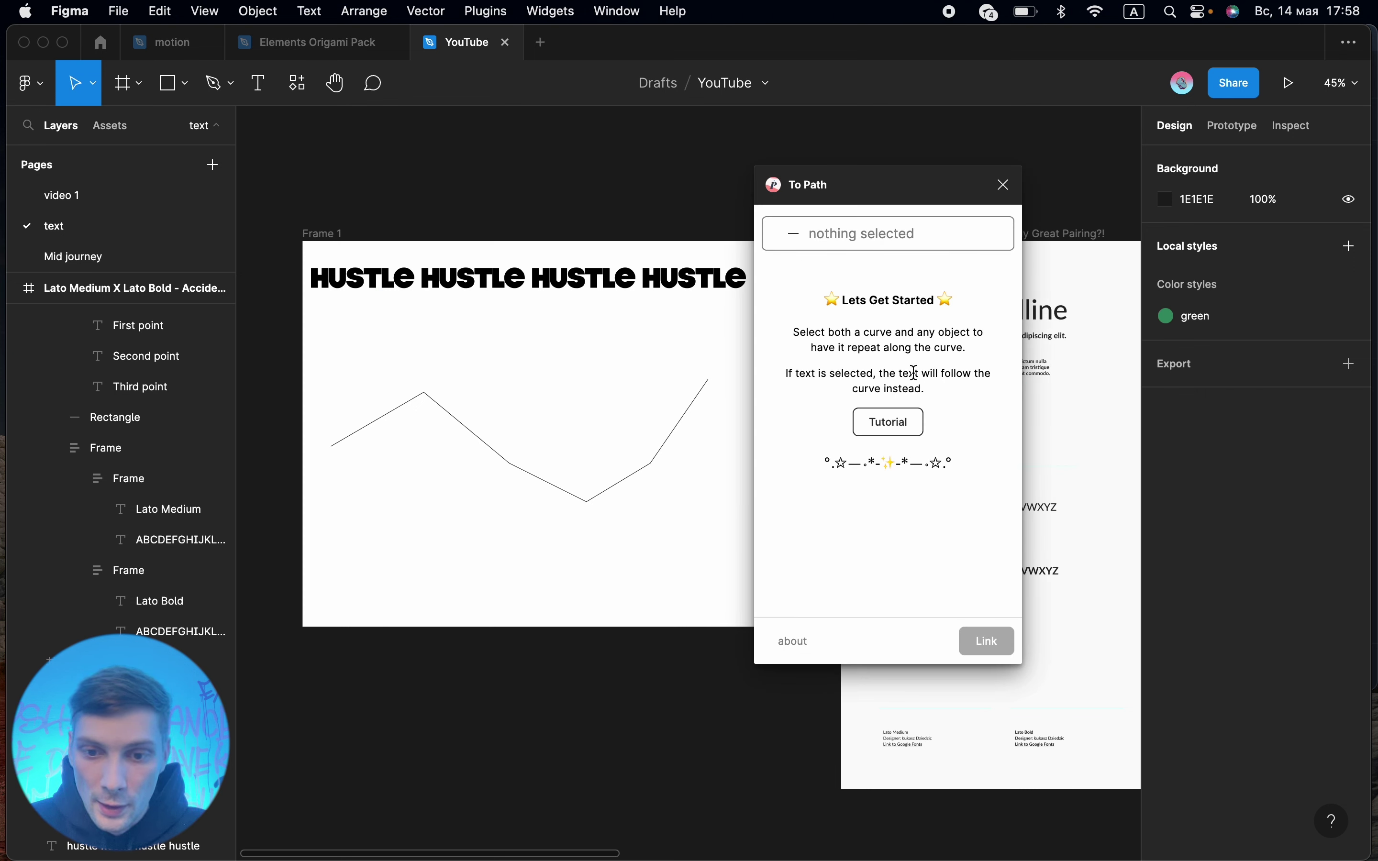
click(904, 436)
click(890, 535)
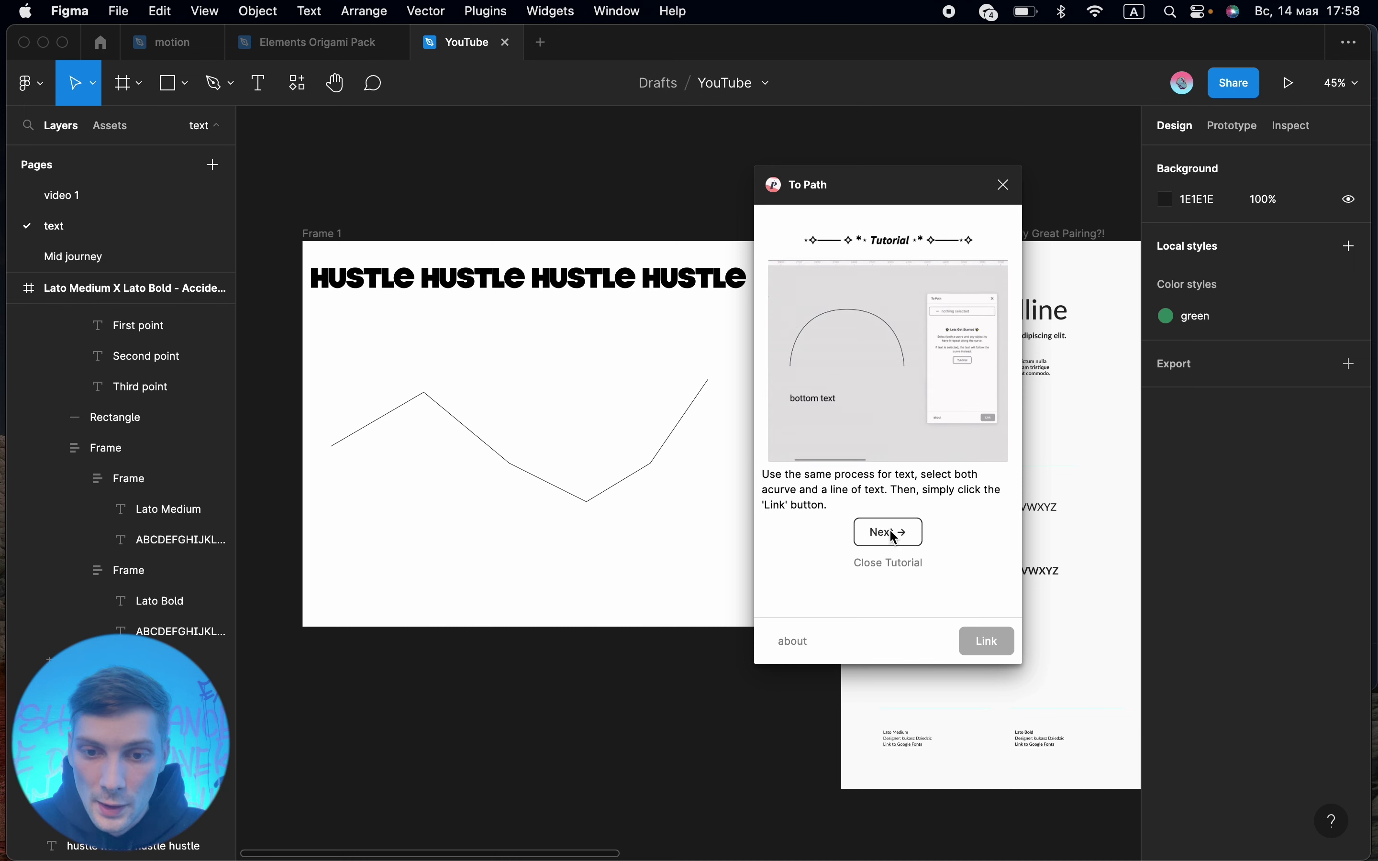
click(890, 536)
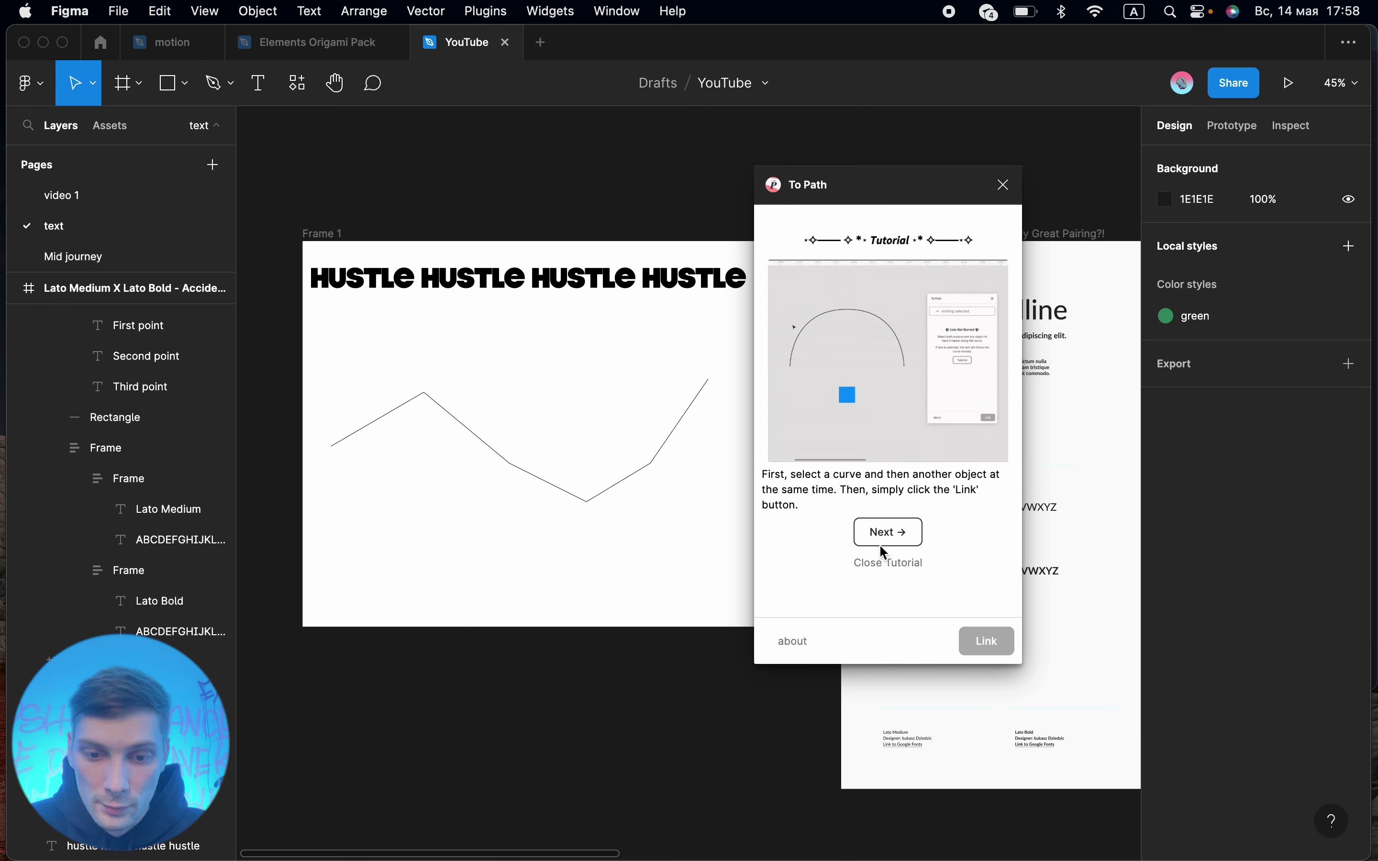
click(925, 535)
click(905, 564)
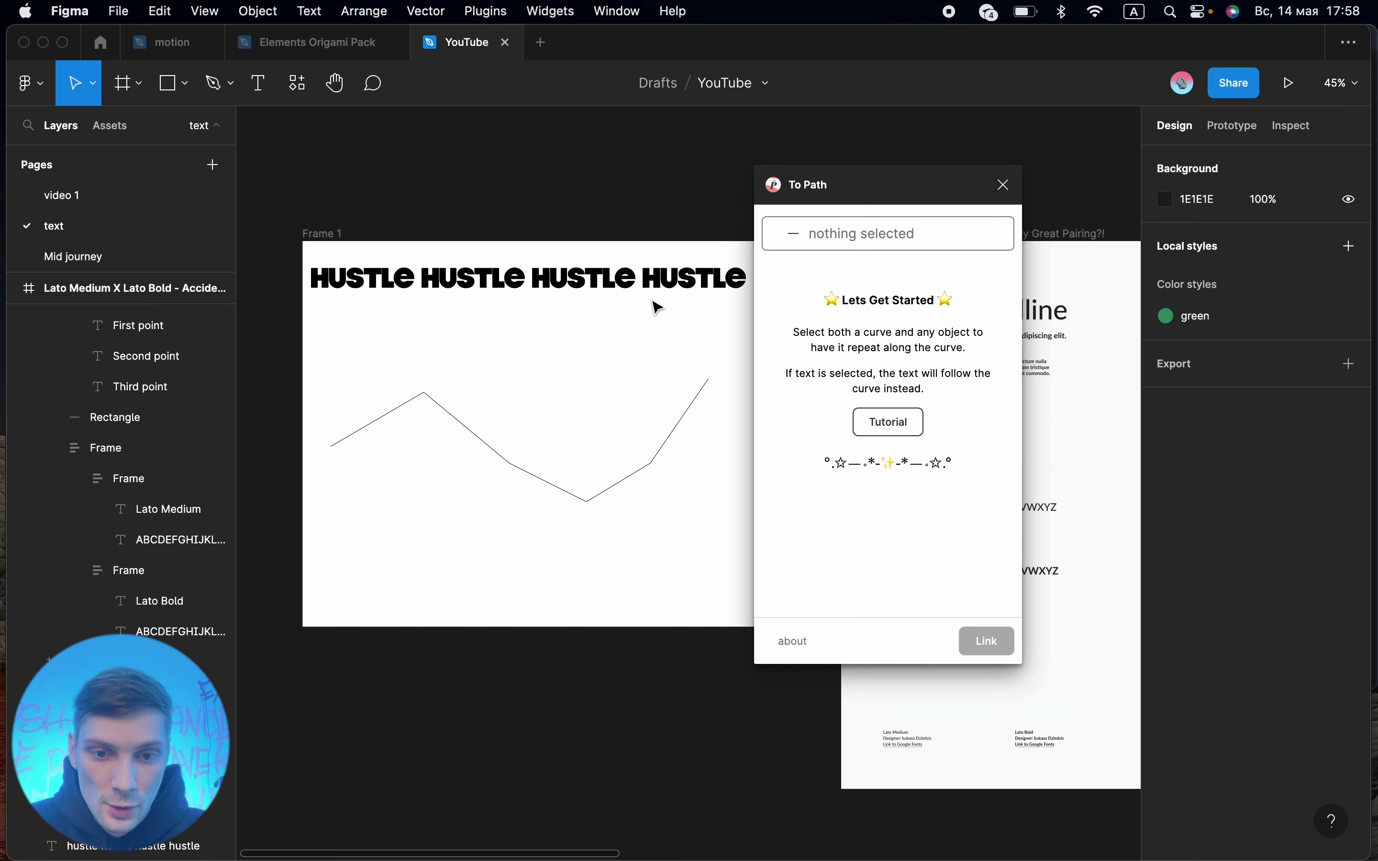
click(614, 287)
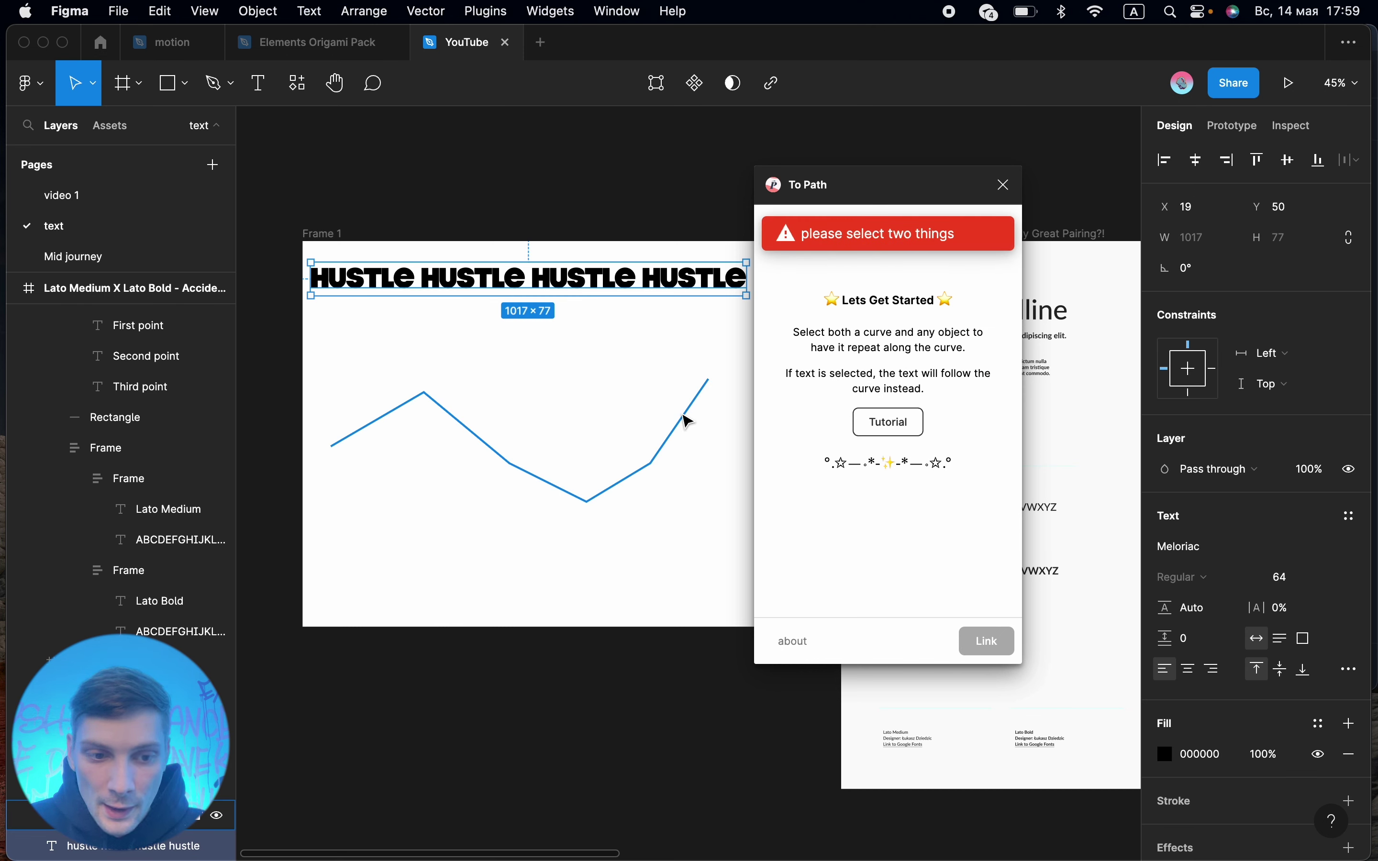
shift+click(689, 420)
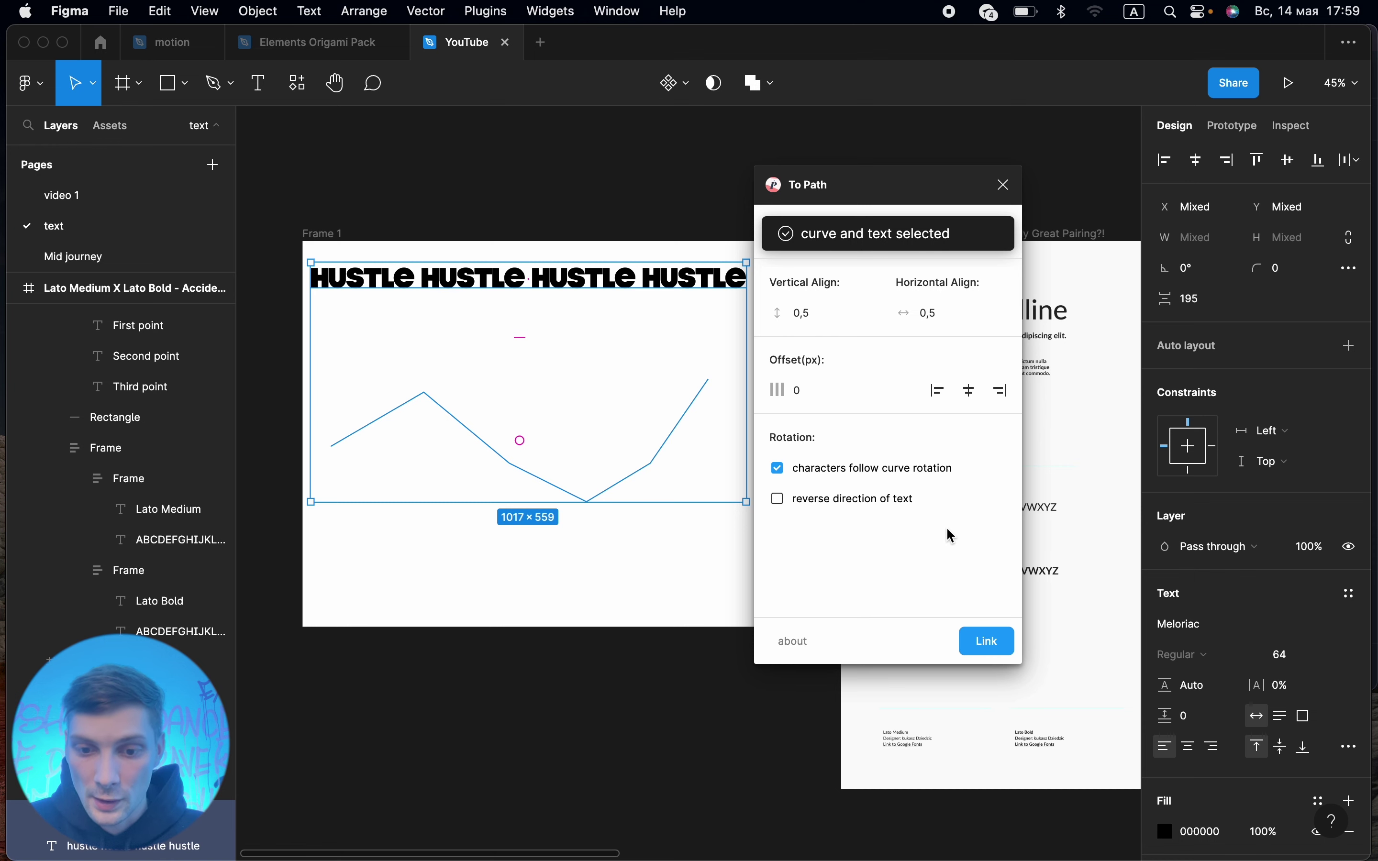
Link HUSTLE to the zigzag line and leave Vertical Align at 0,5 after testing
click(990, 649)
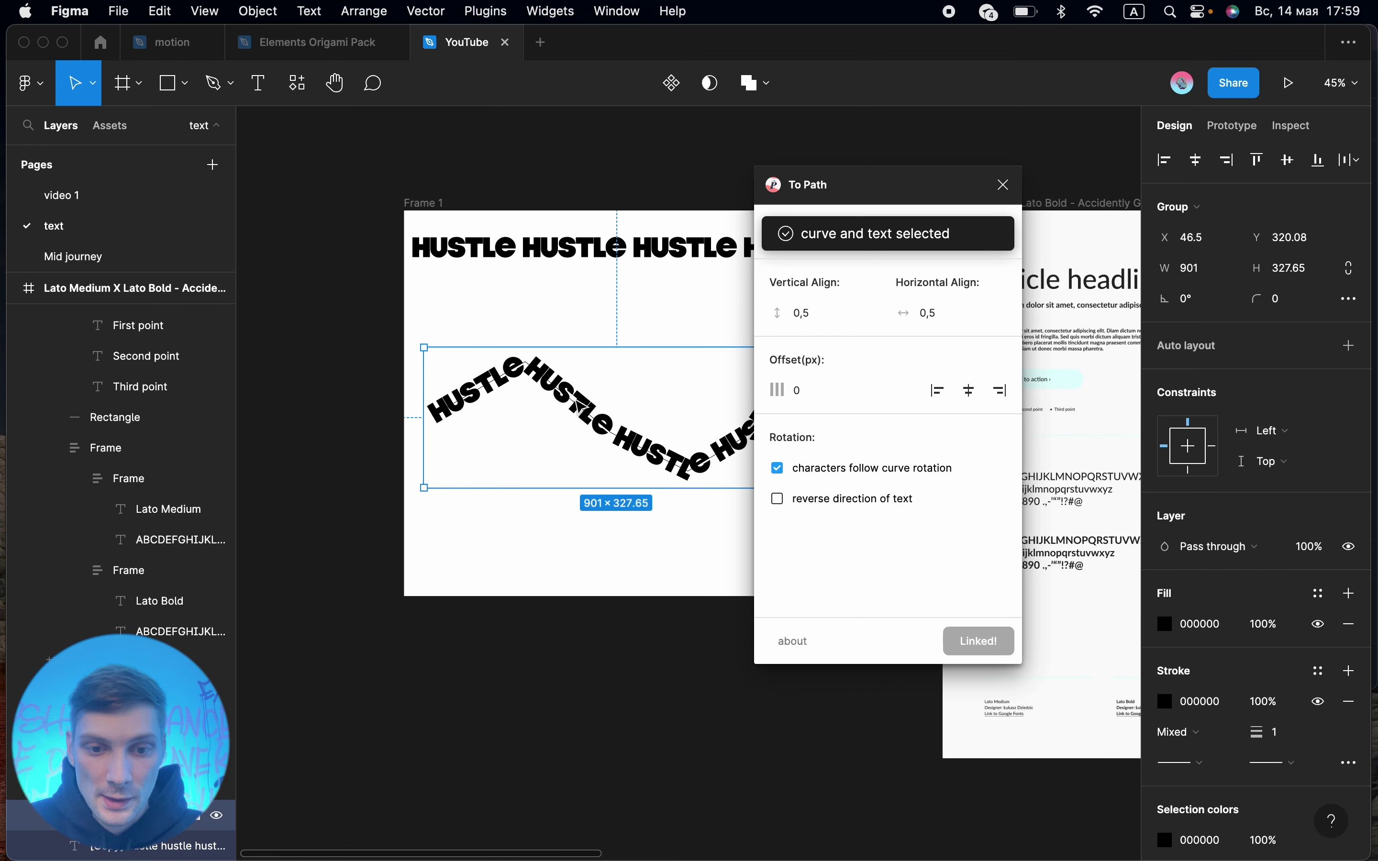
scroll(580, 409, up, 2)
scroll(535, 412, up, 3)
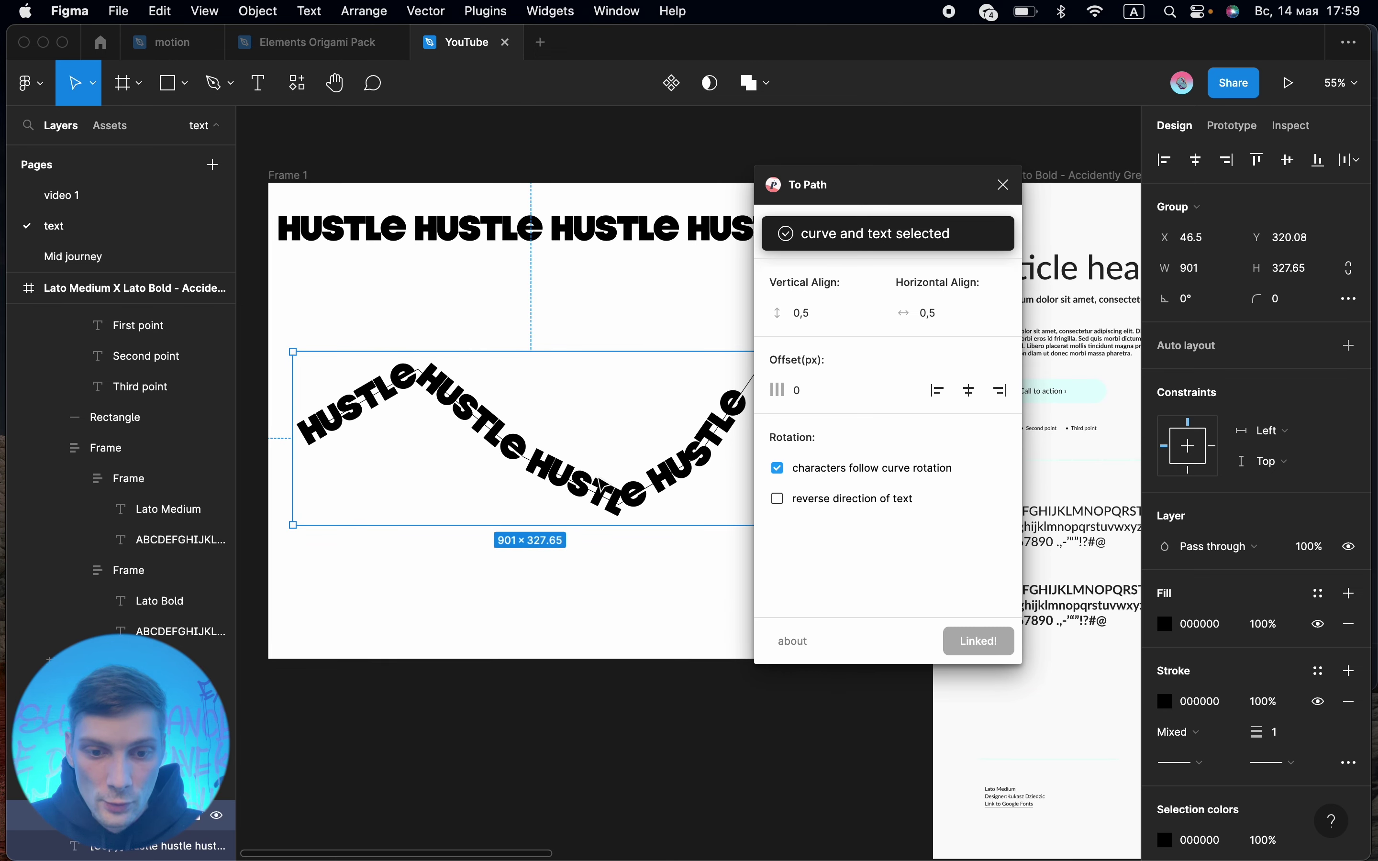
scroll(601, 483, up, 2)
scroll(602, 483, up, 1)
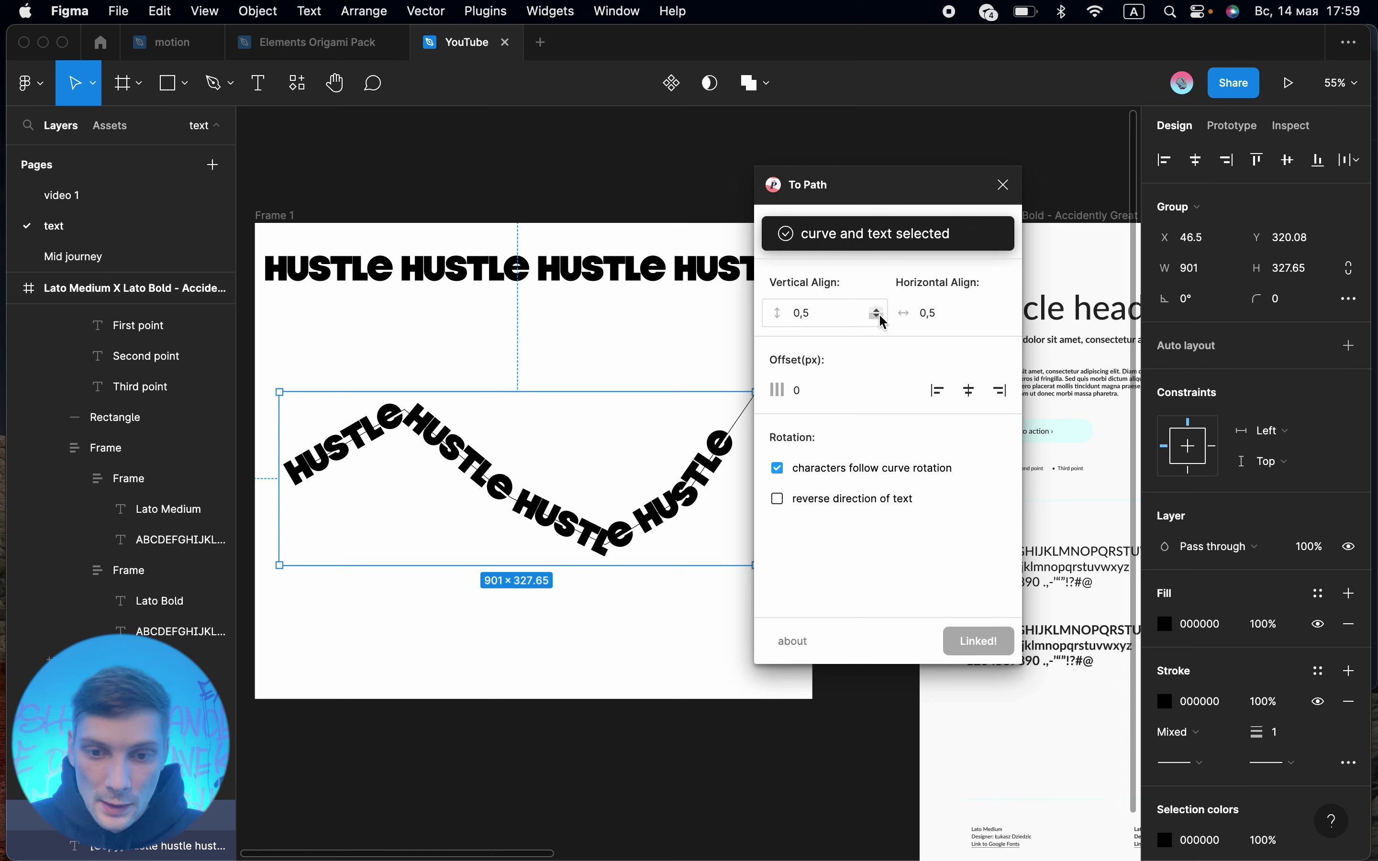
click(877, 311)
click(877, 311)
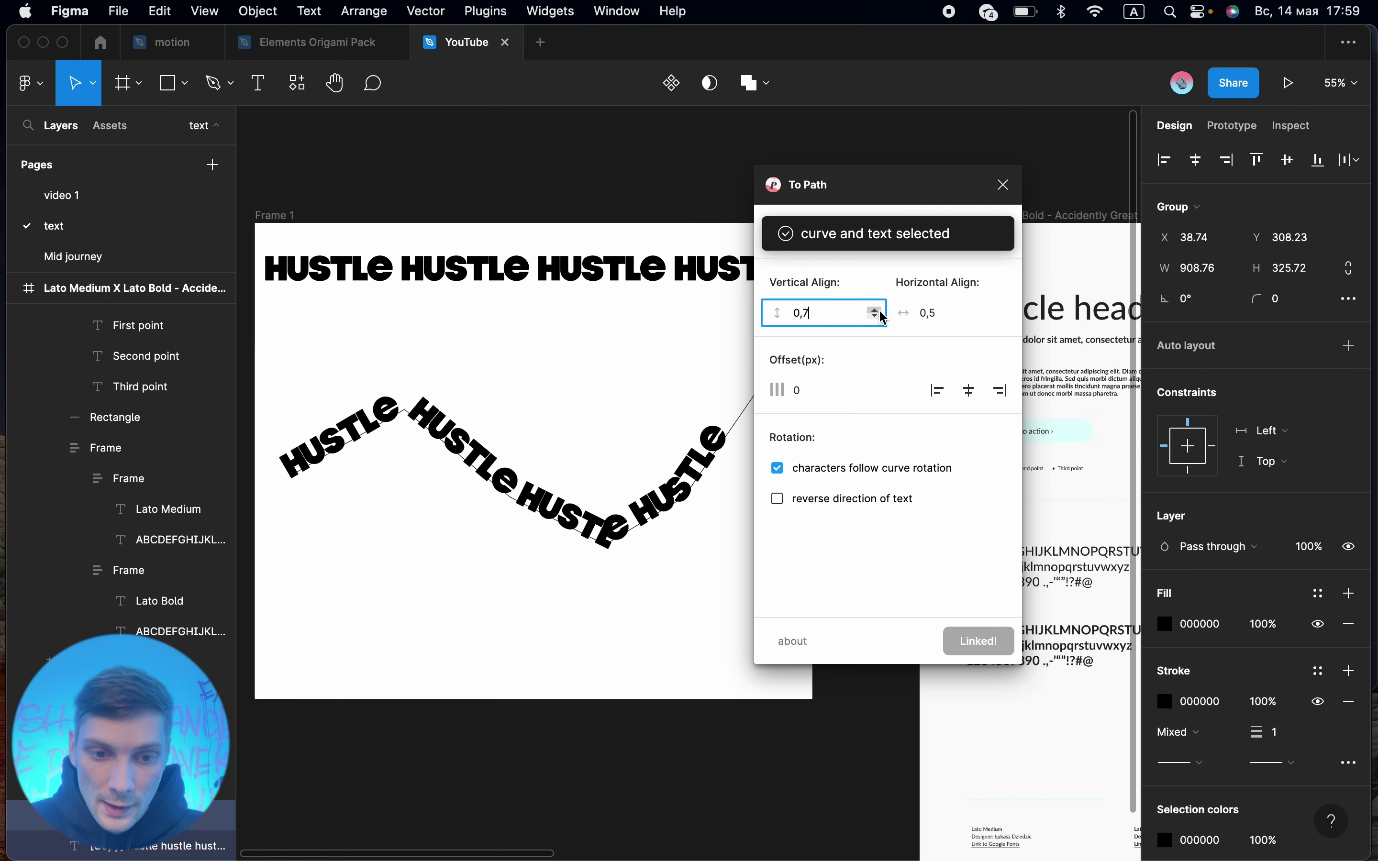
click(877, 310)
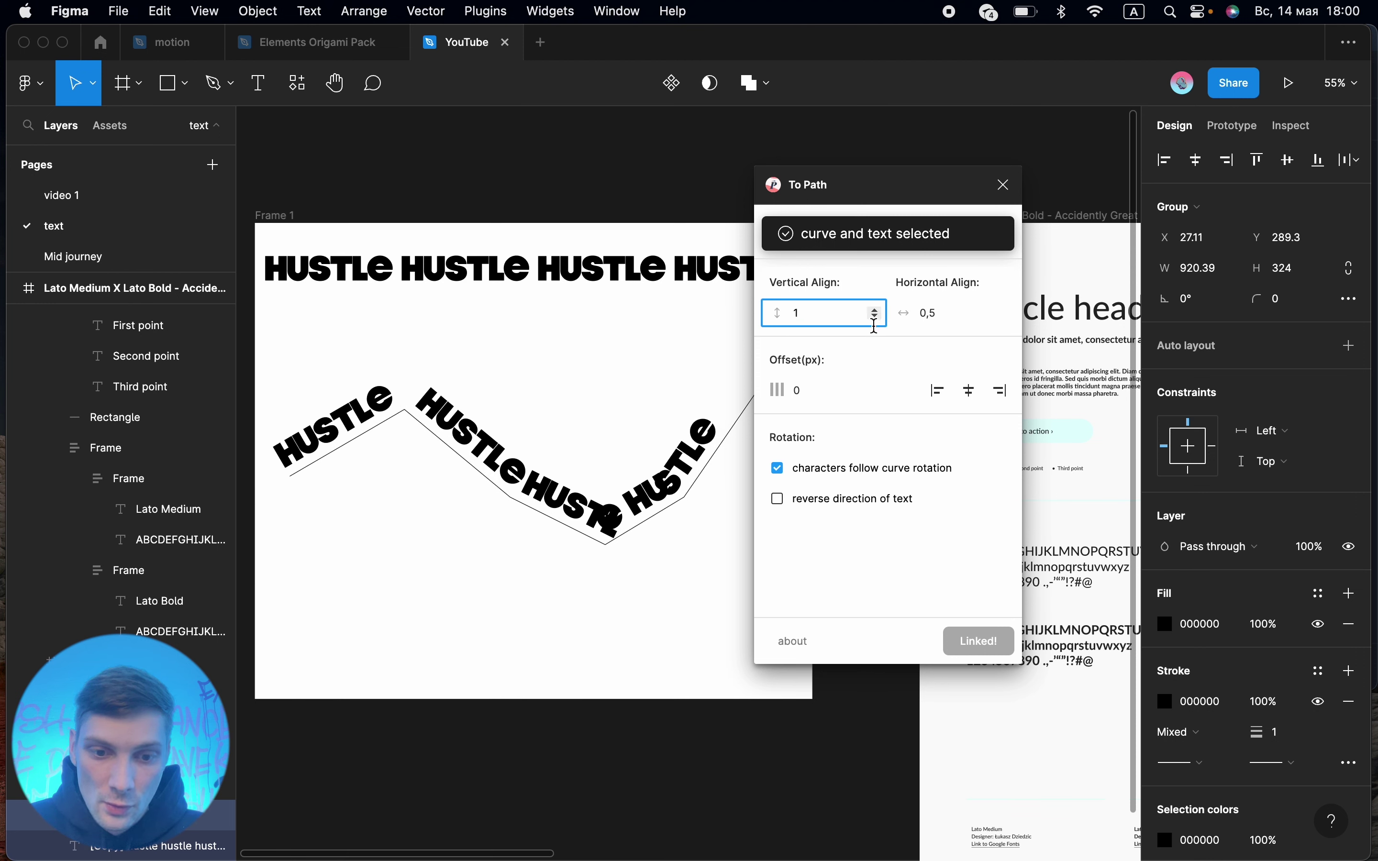
click(877, 317)
click(877, 317)
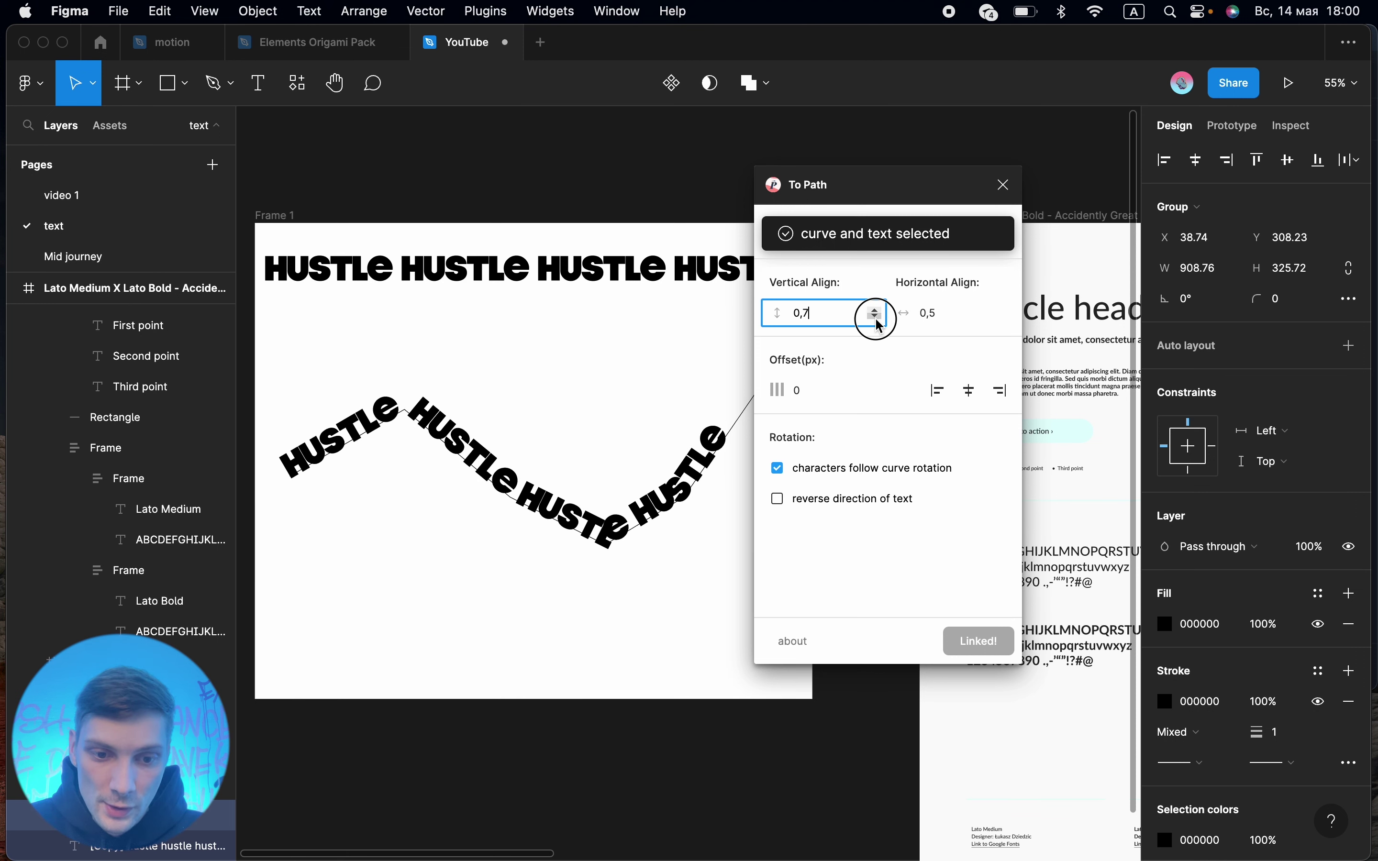
click(877, 318)
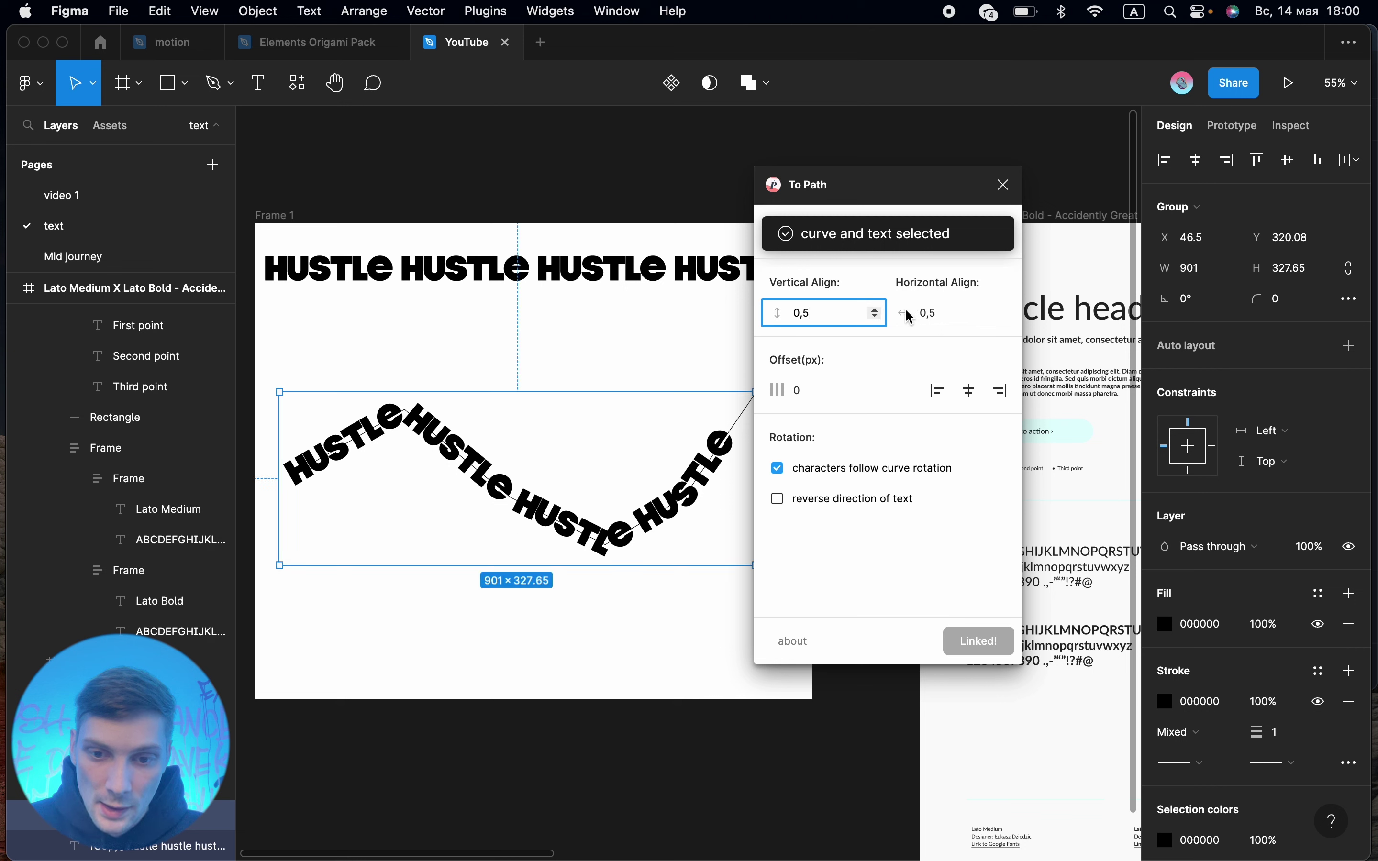
click(913, 319)
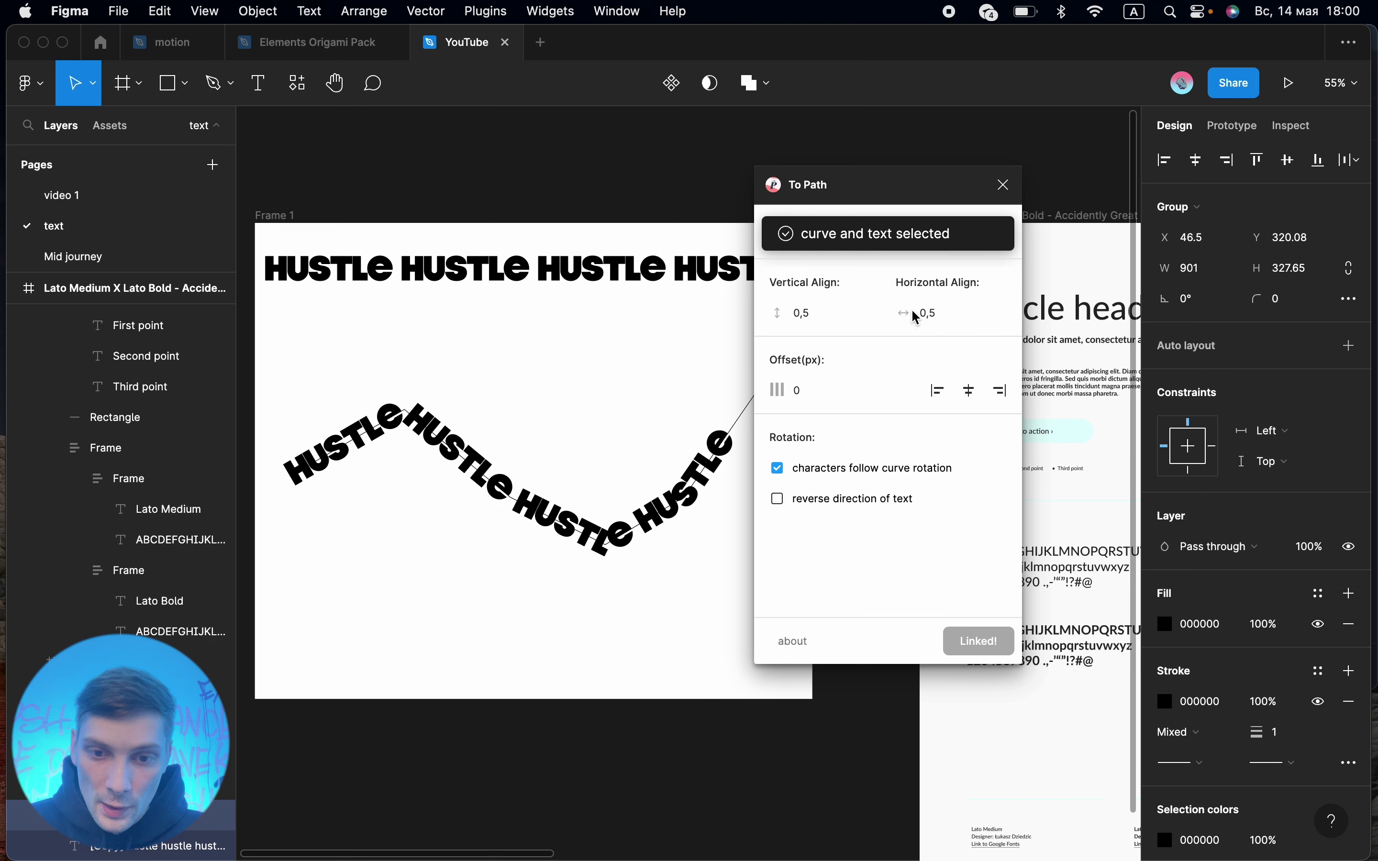
Test Horizontal Align, reset it to 0,5, and start increasing Offset(px)
click(911, 313)
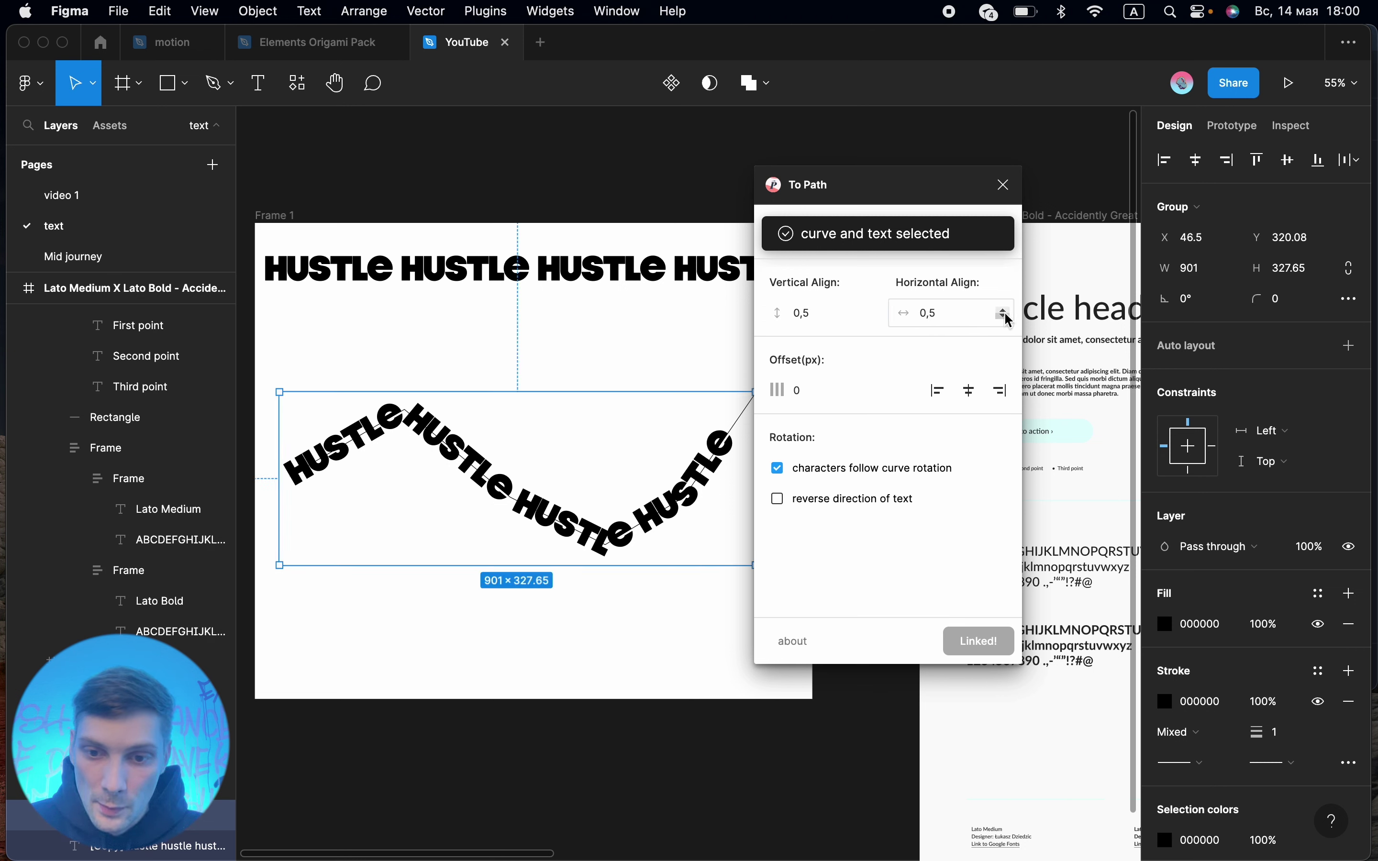
click(1008, 313)
click(1009, 314)
click(1008, 314)
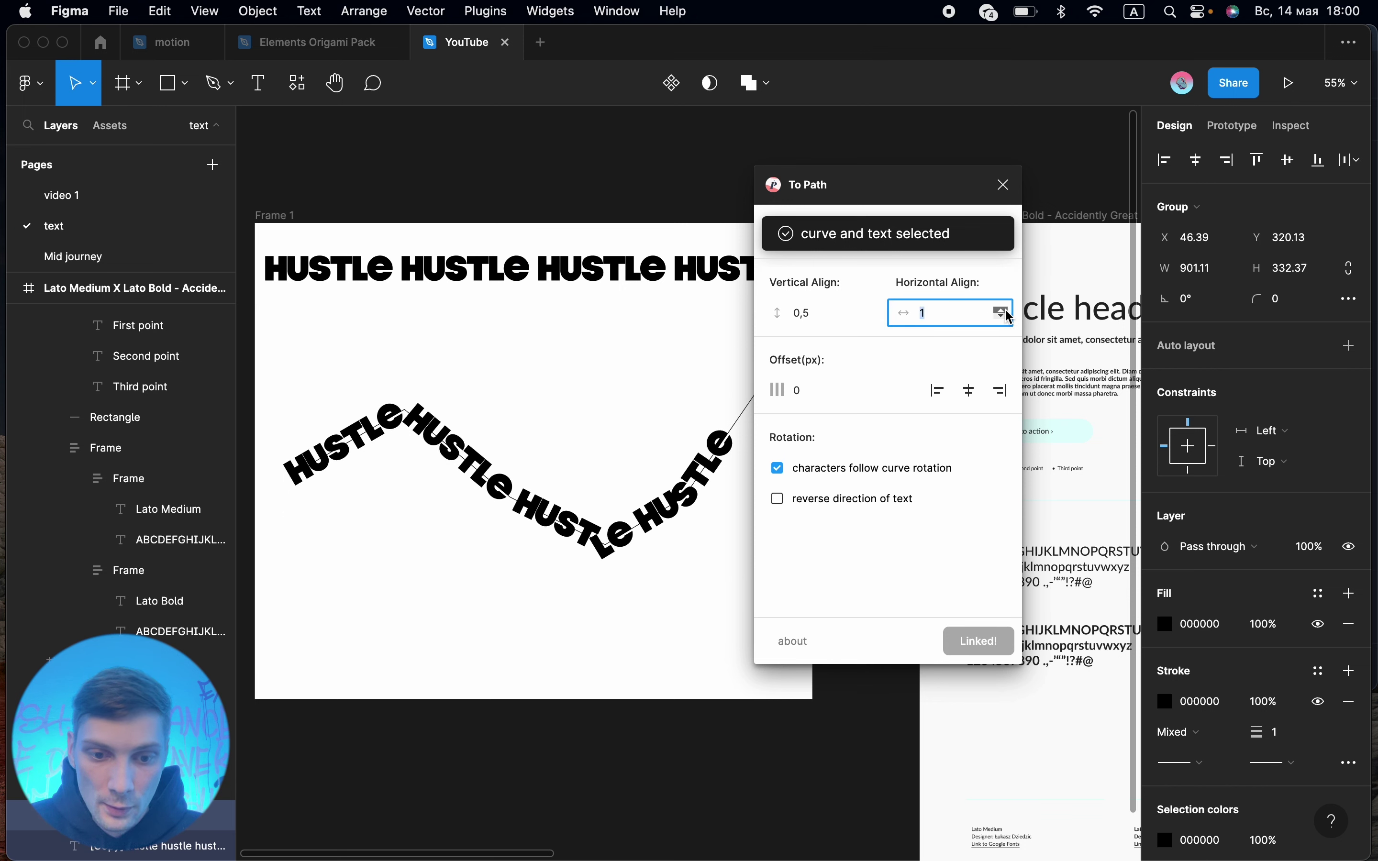
click(1008, 313)
click(1008, 314)
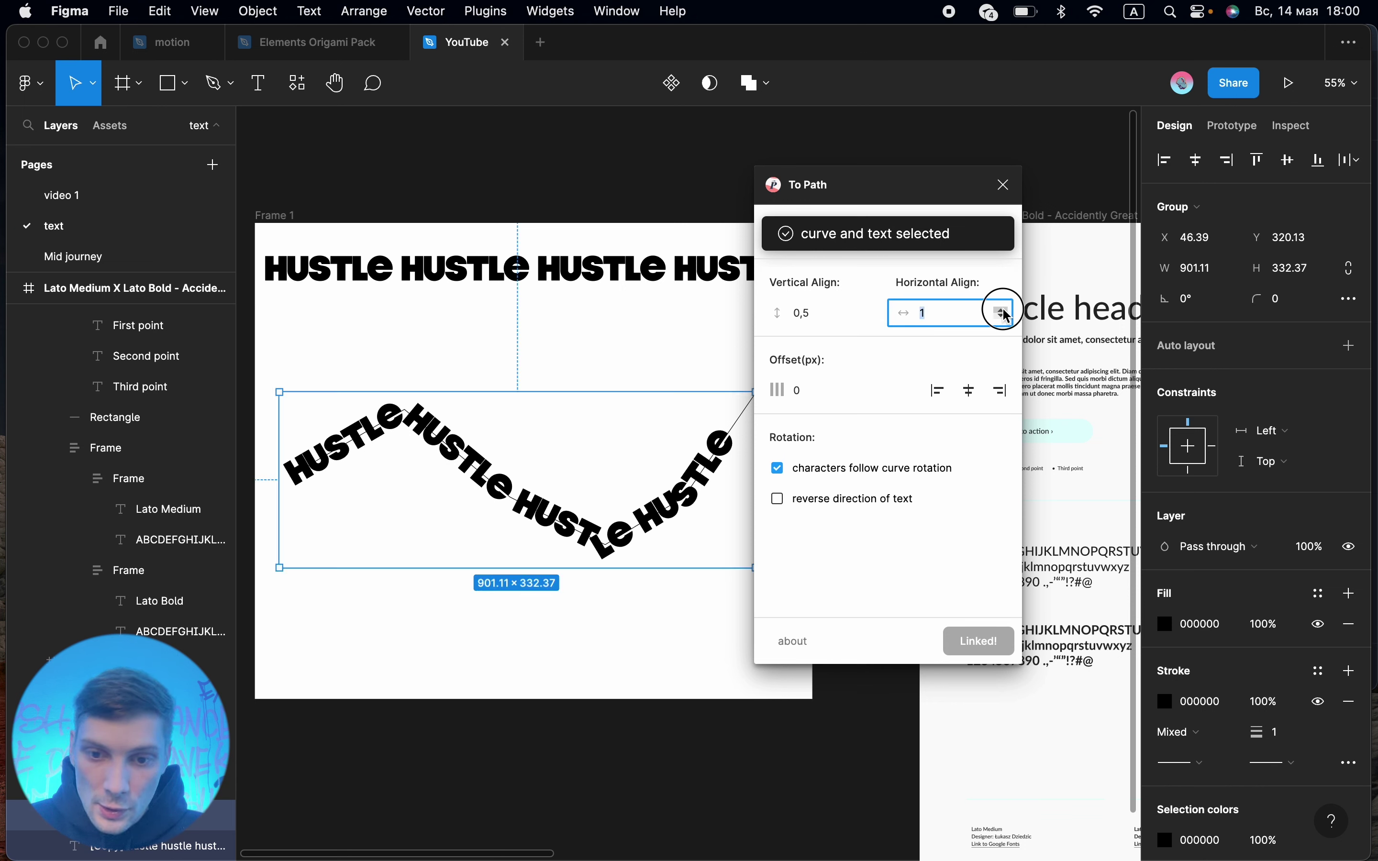
click(1005, 318)
click(1002, 317)
click(1002, 317)
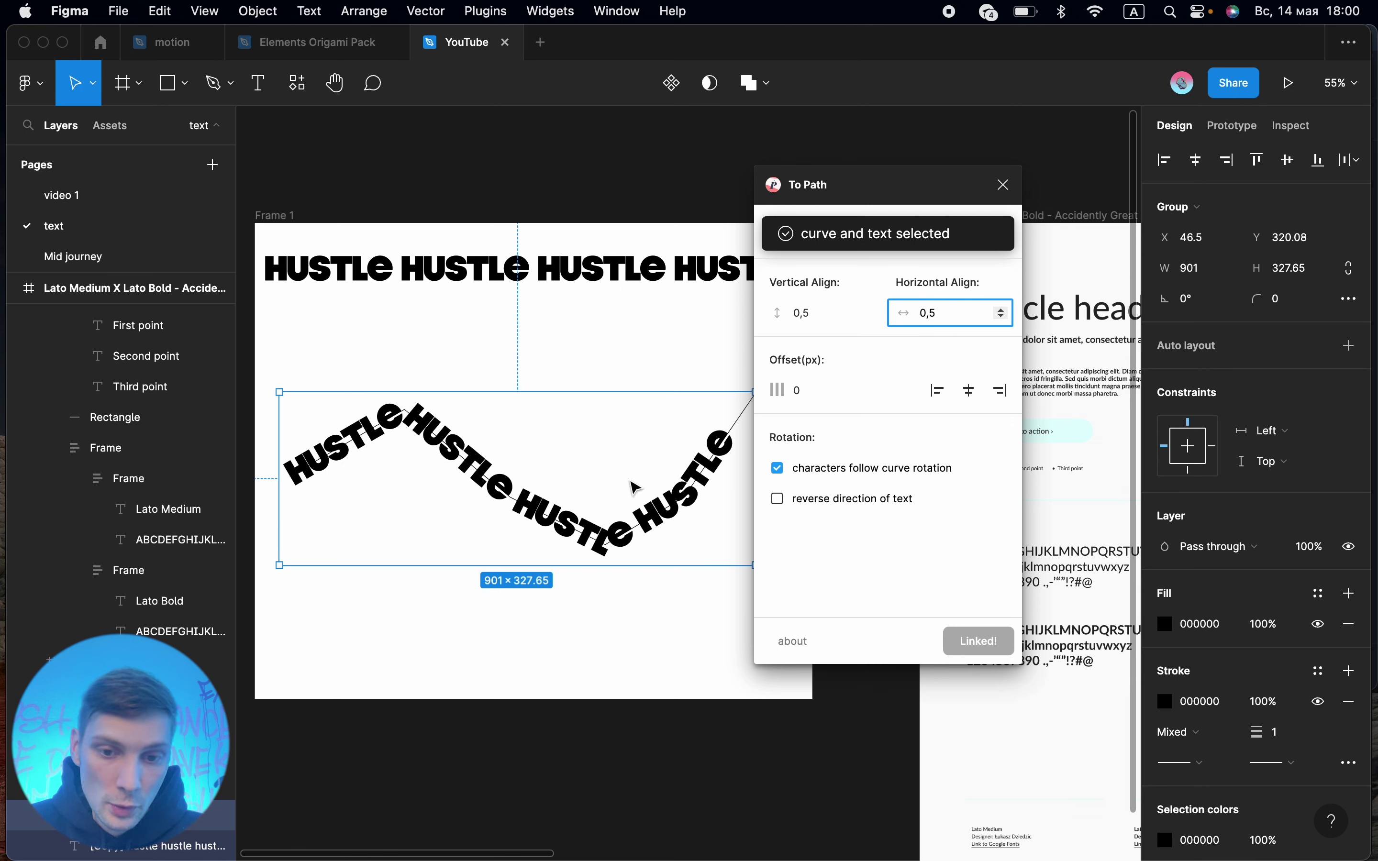
click(833, 383)
click(909, 386)
Increase the zigzag text's offset and try the start, end and centre alignment buttons
click(909, 387)
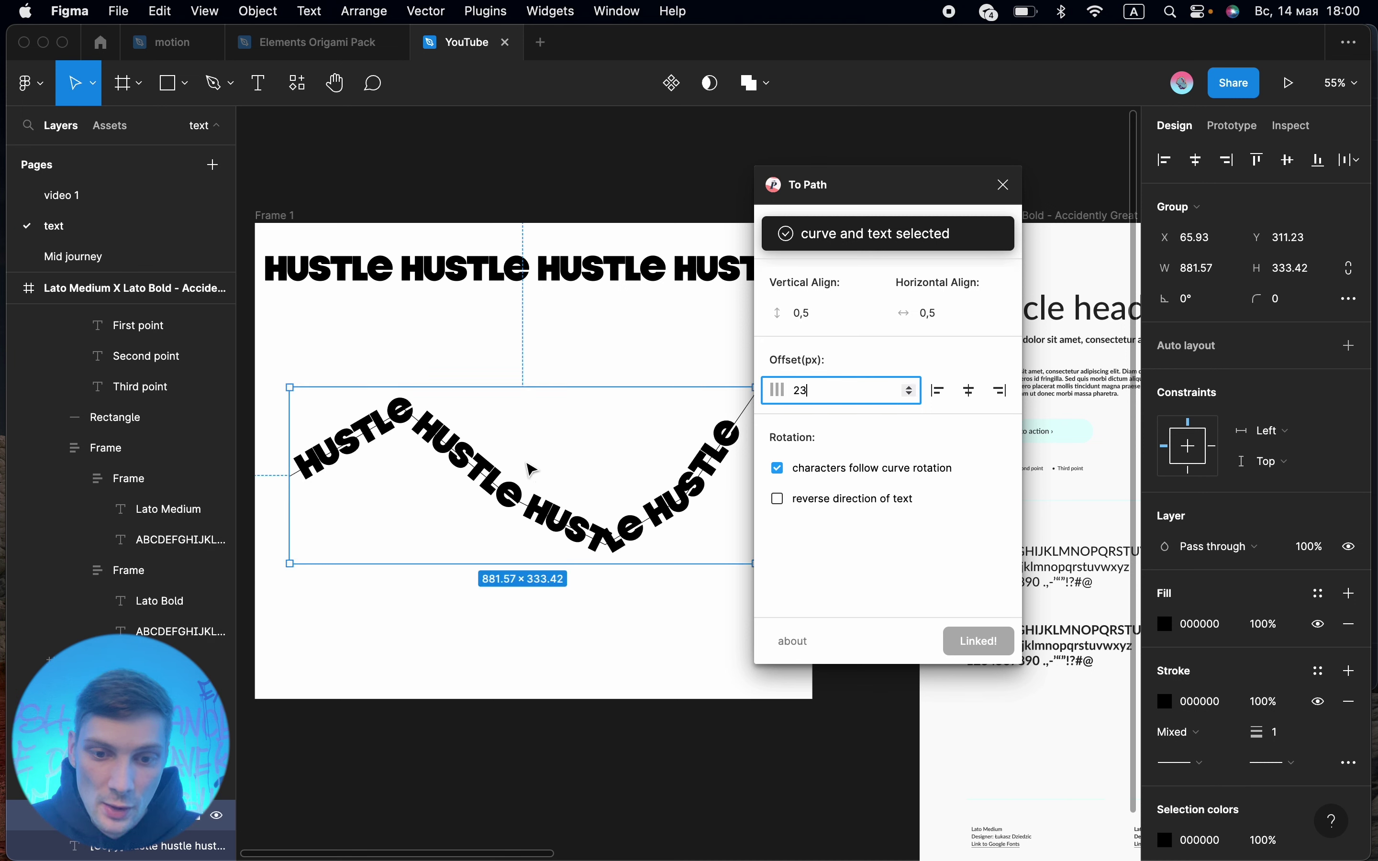
click(910, 386)
click(909, 387)
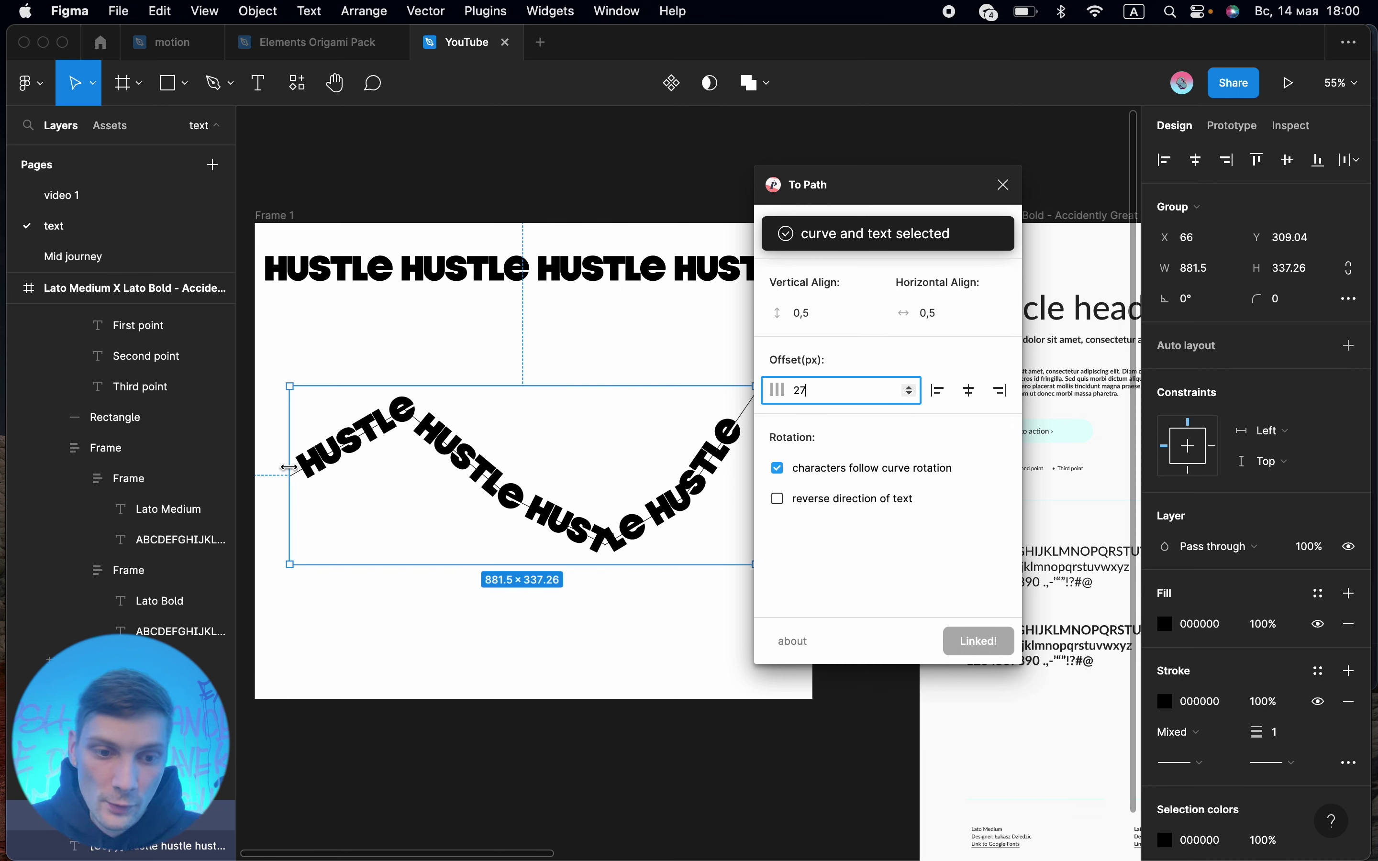
click(911, 387)
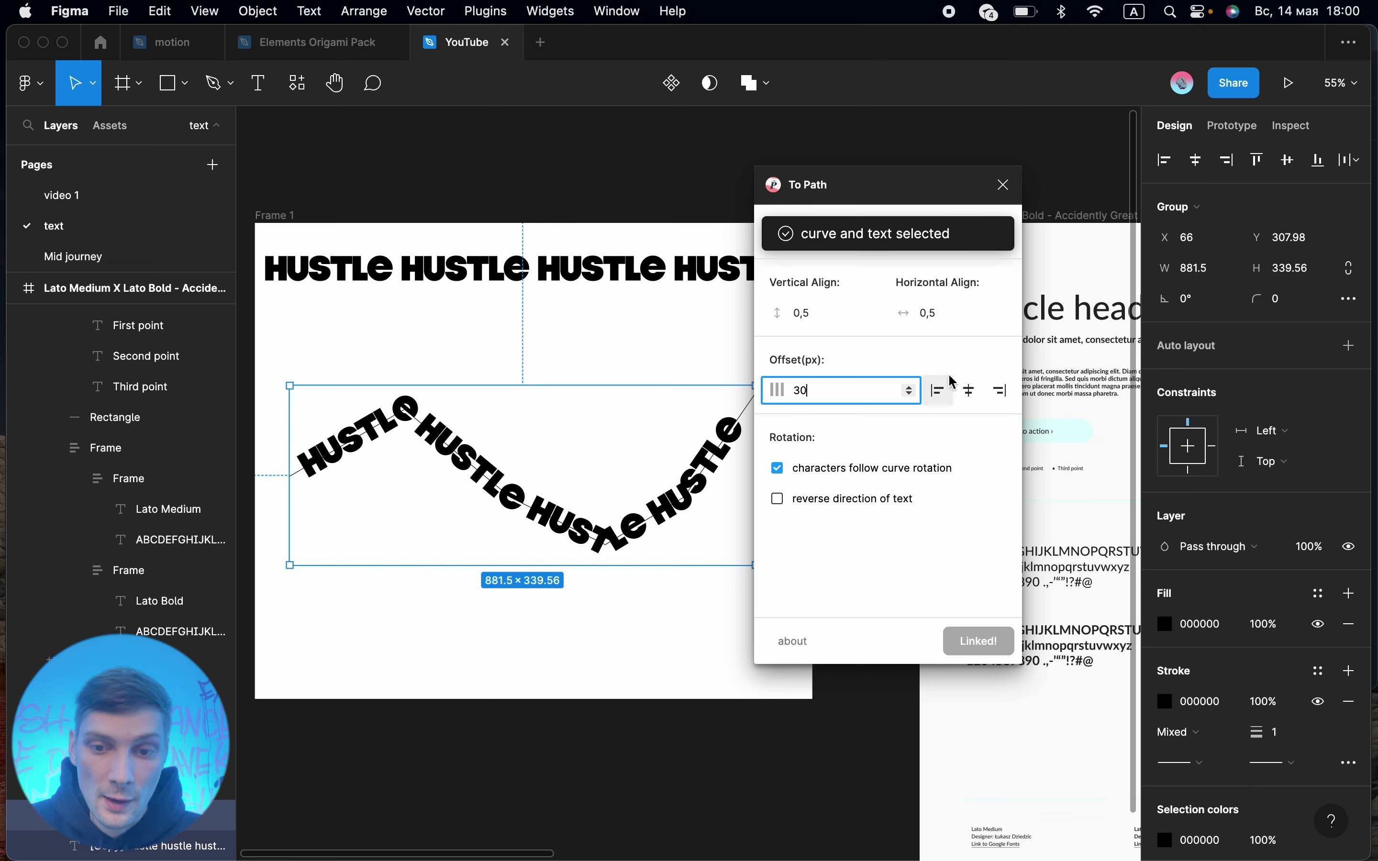
click(949, 388)
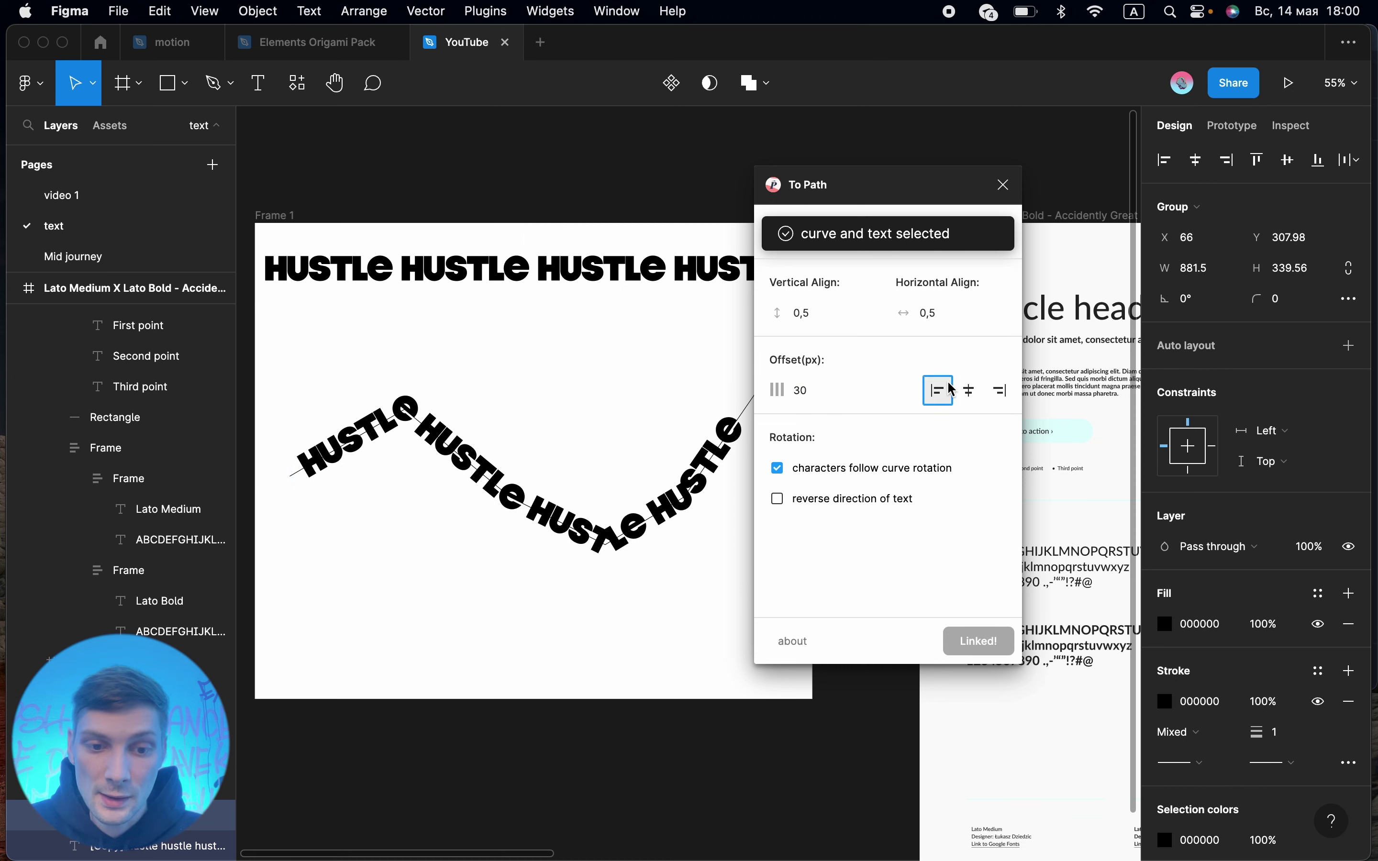
click(971, 394)
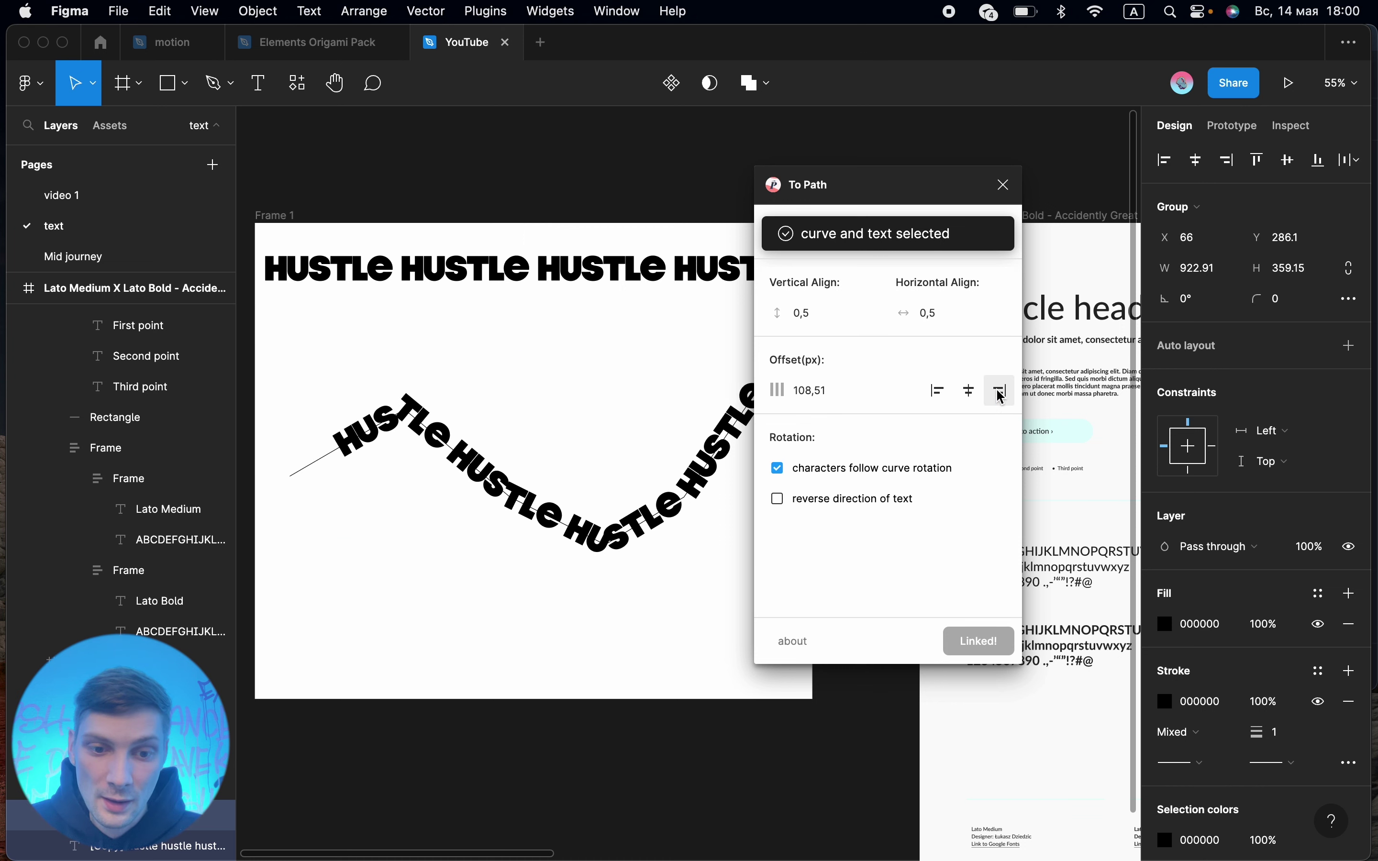
click(972, 394)
click(971, 393)
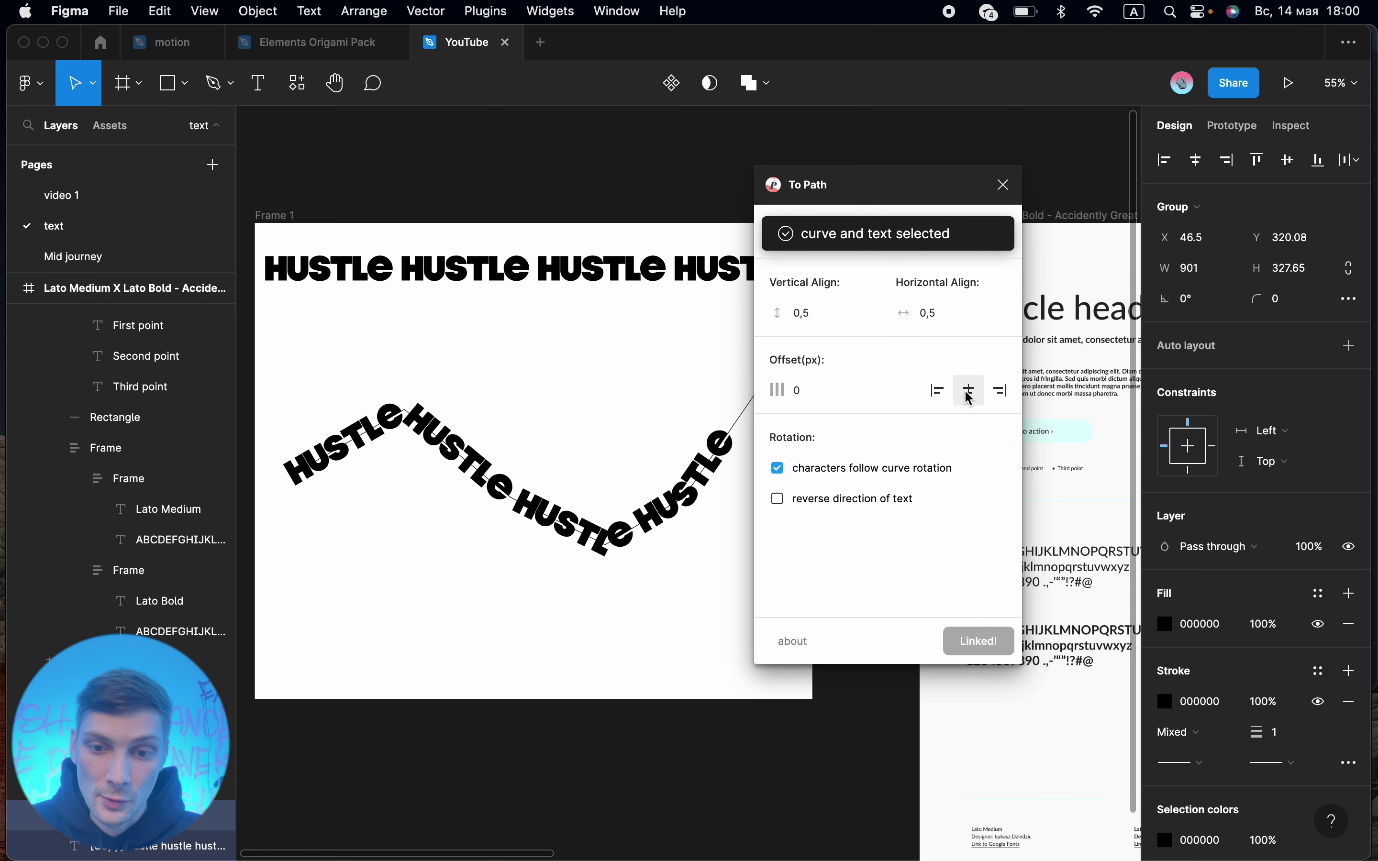
Test reverse direction, restore normal reading direction, and close the To Path plugin
scroll(640, 445, right, 2)
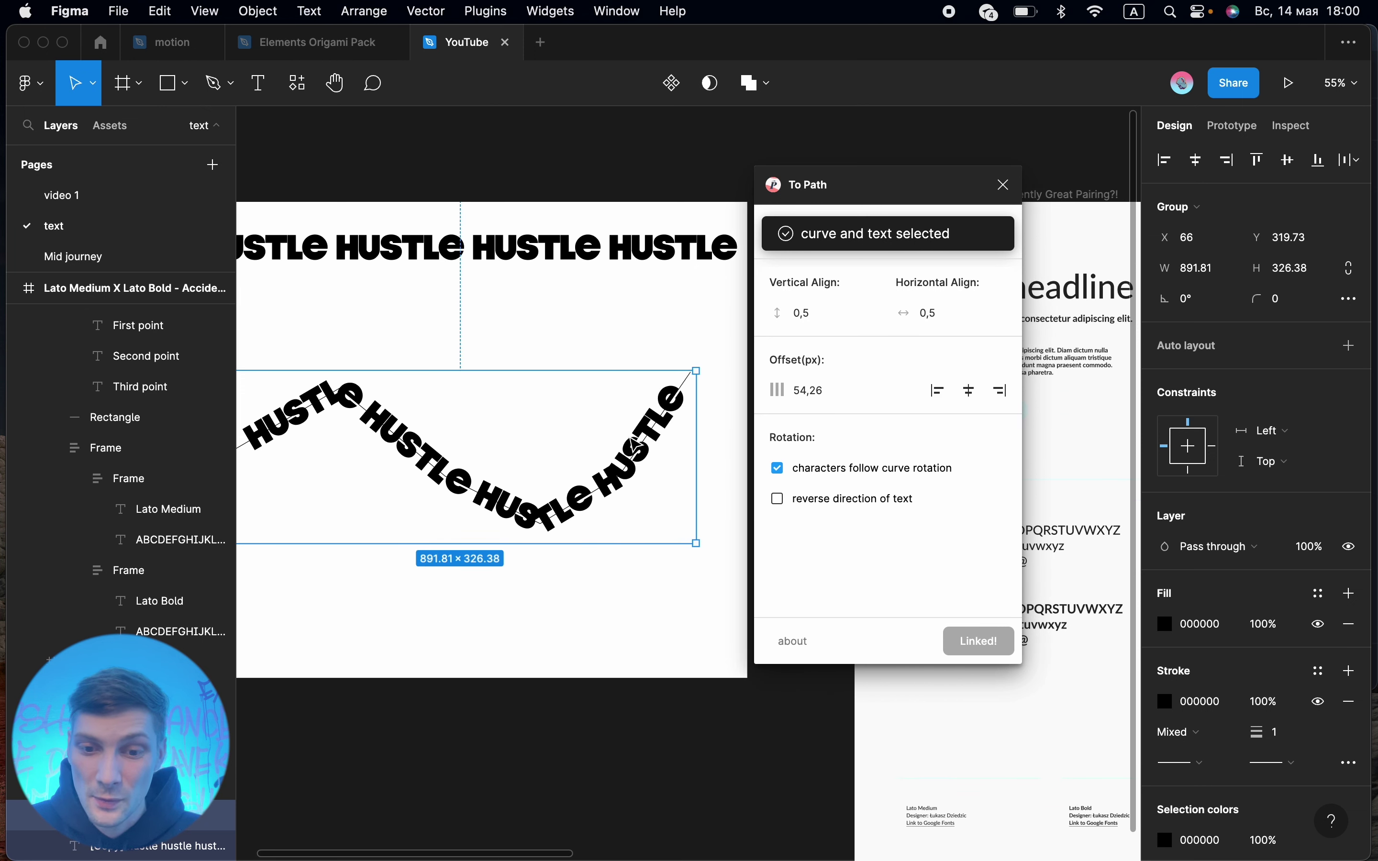
click(778, 499)
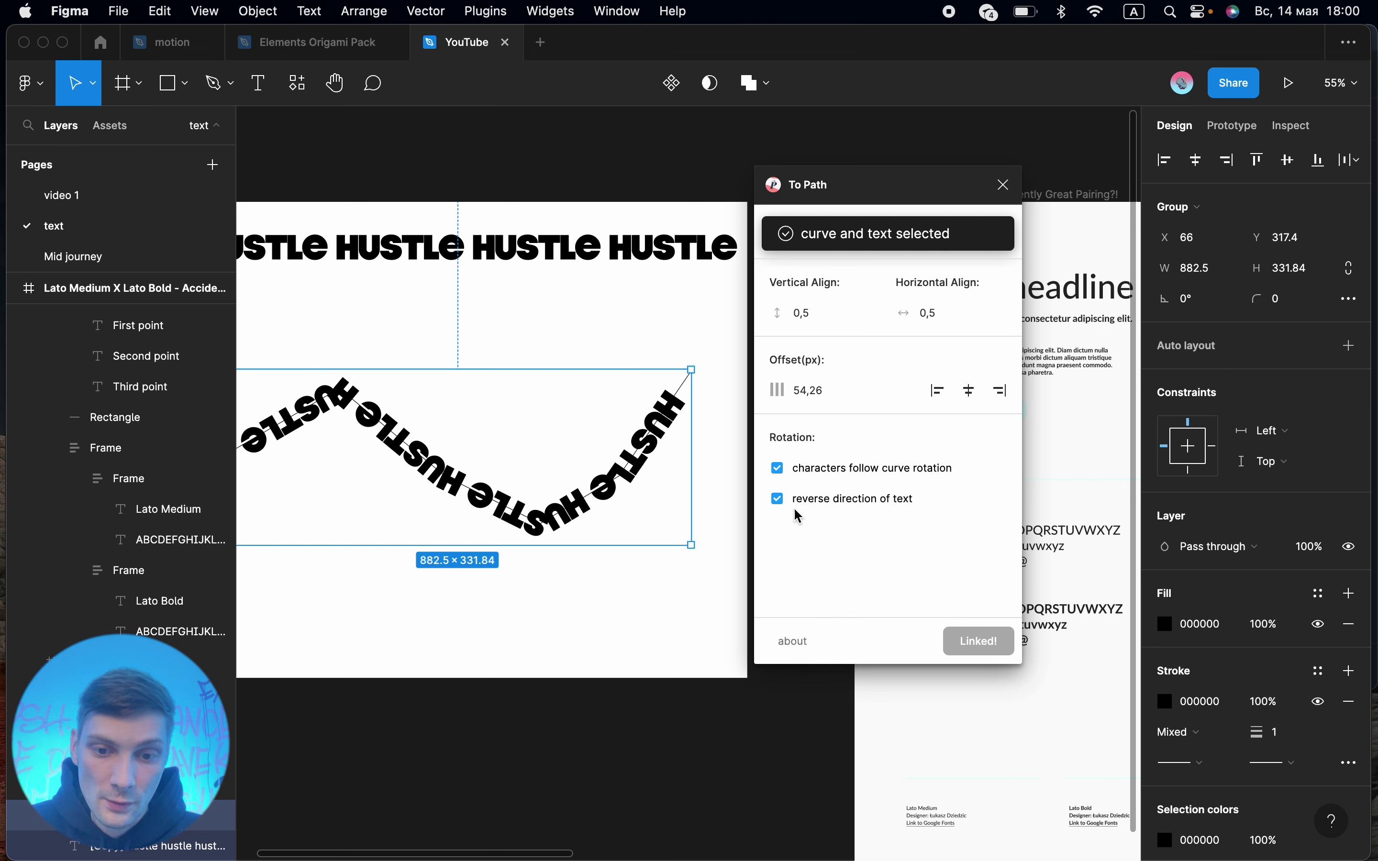
click(782, 502)
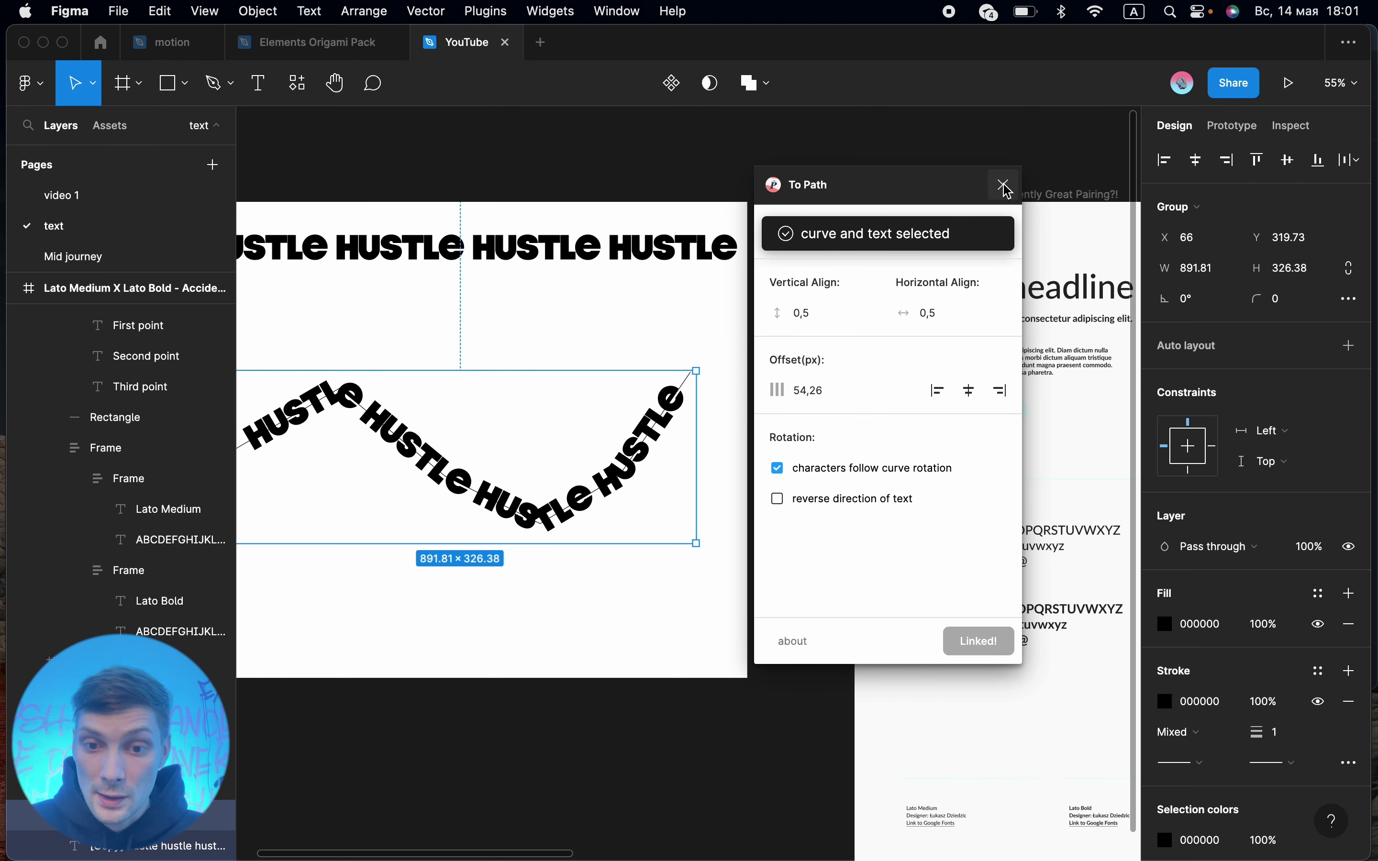
click(1005, 186)
click(800, 390)
scroll(797, 391, down, 3)
Draw a 534×534 circle below the zigzag text and make Frame 1 taller to fit it
scroll(796, 390, down, 2)
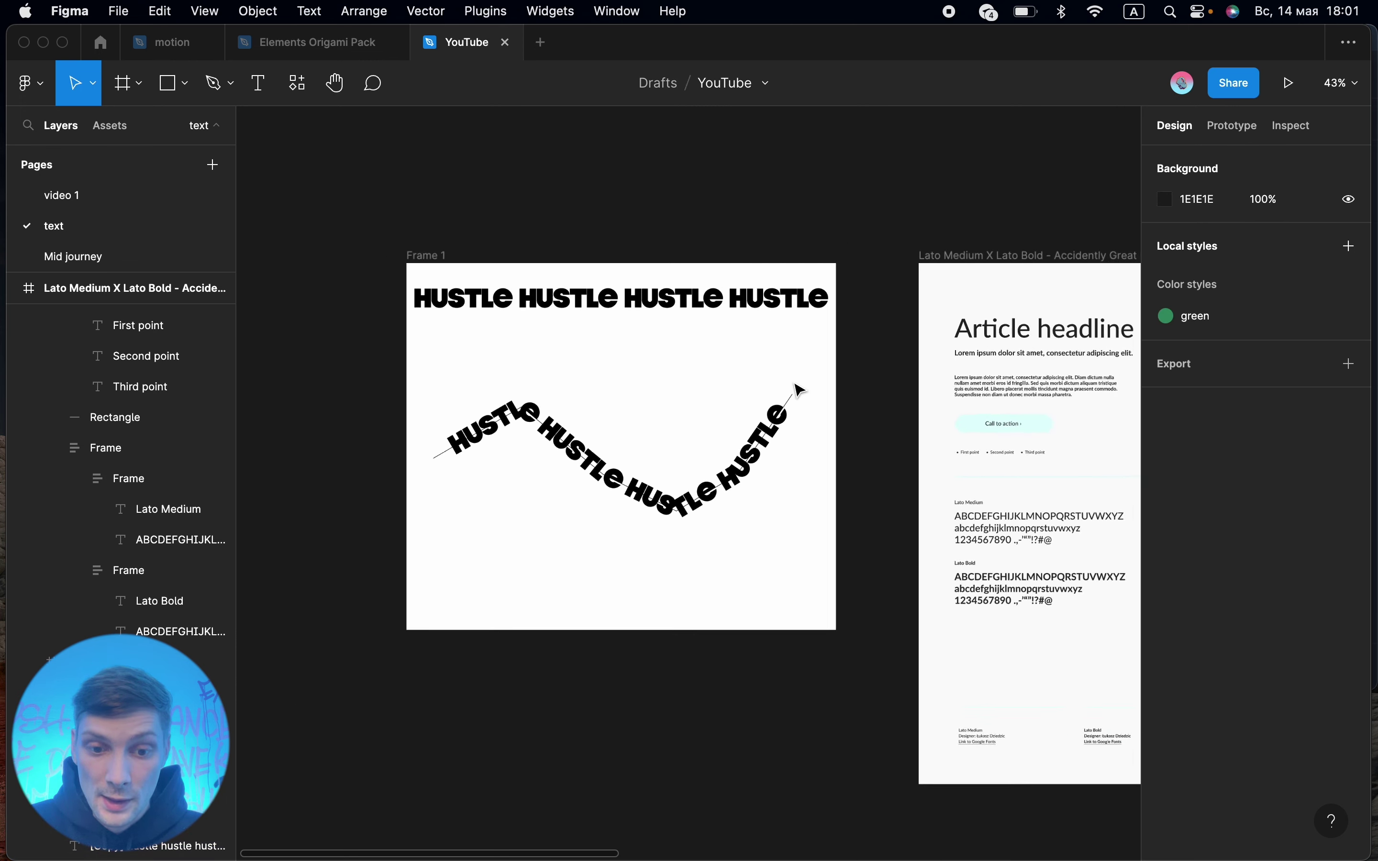
key(o)
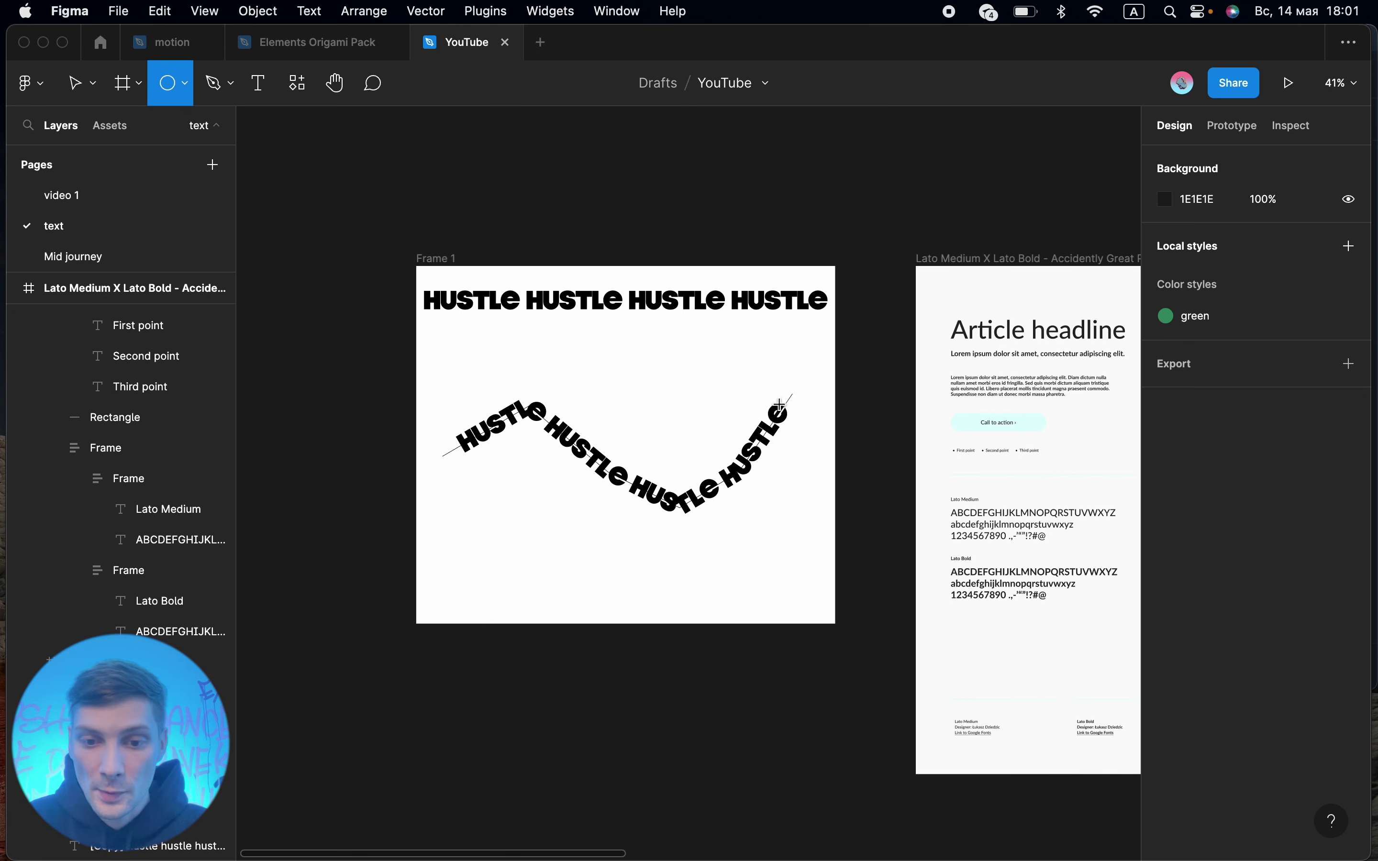
mouse_move(456, 520)
mouse_down()
mouse_move(632, 662)
mouse_move(669, 733)
mouse_up()
drag(590, 590, 562, 502)
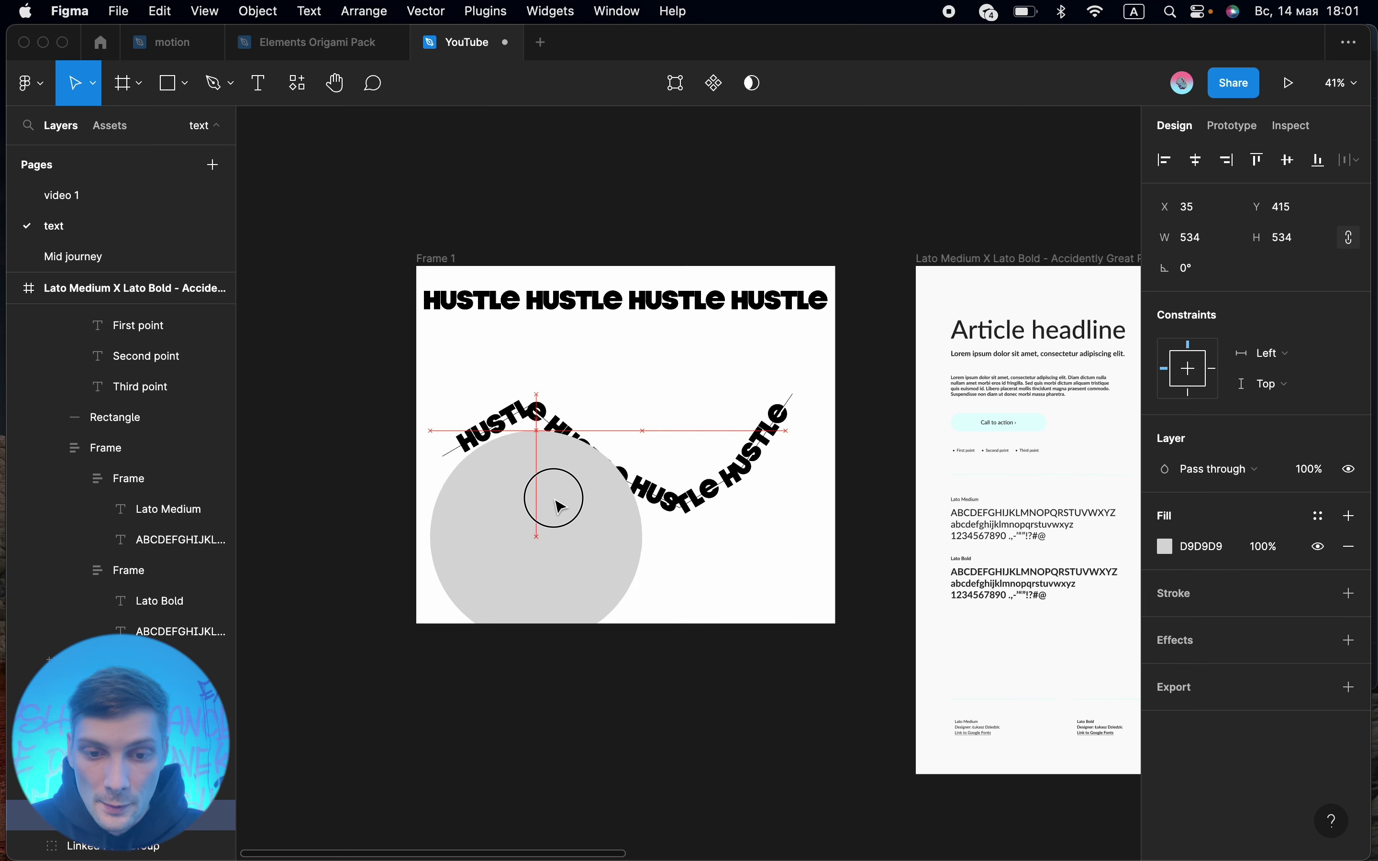
click(716, 523)
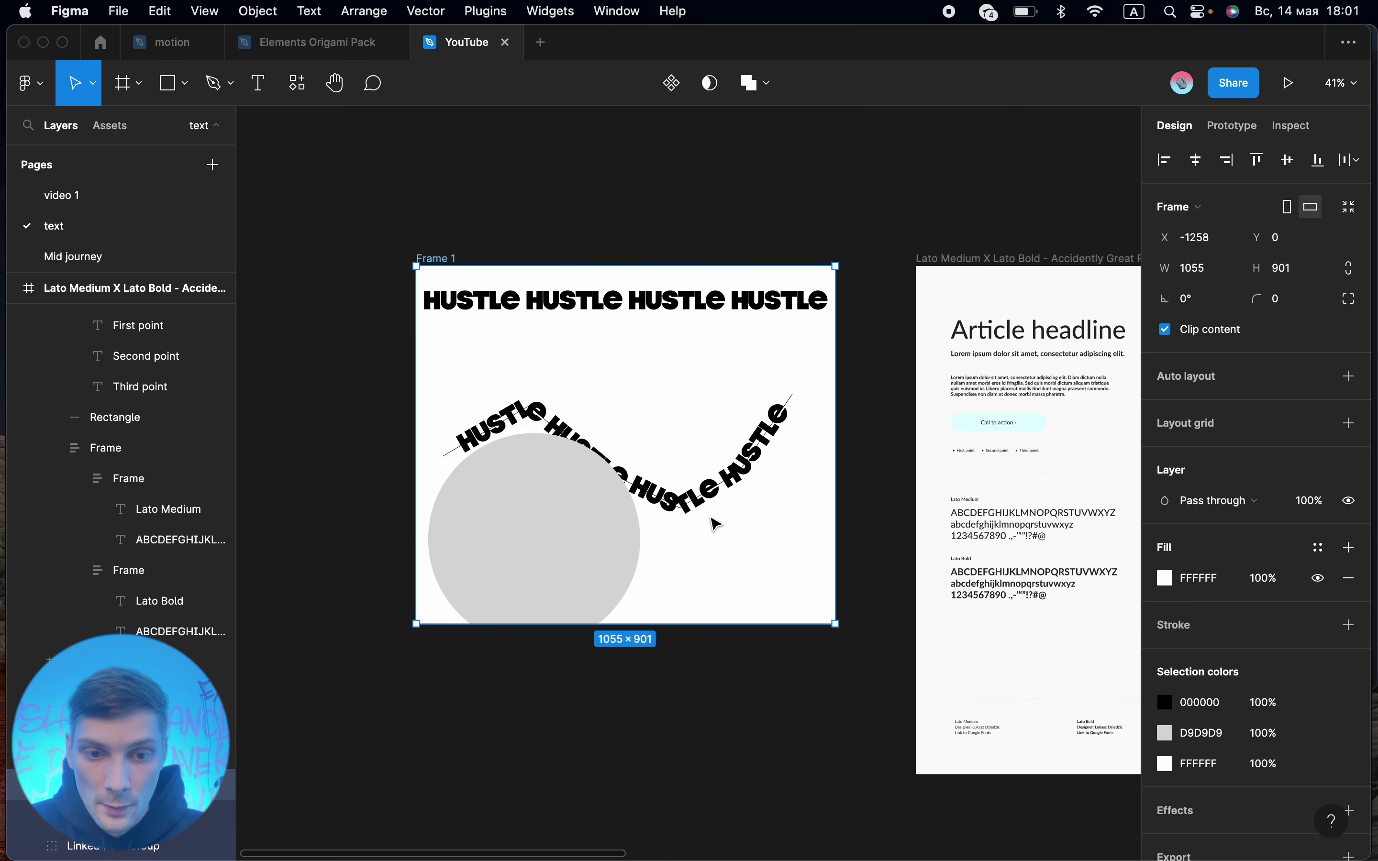
drag(702, 624, 698, 751)
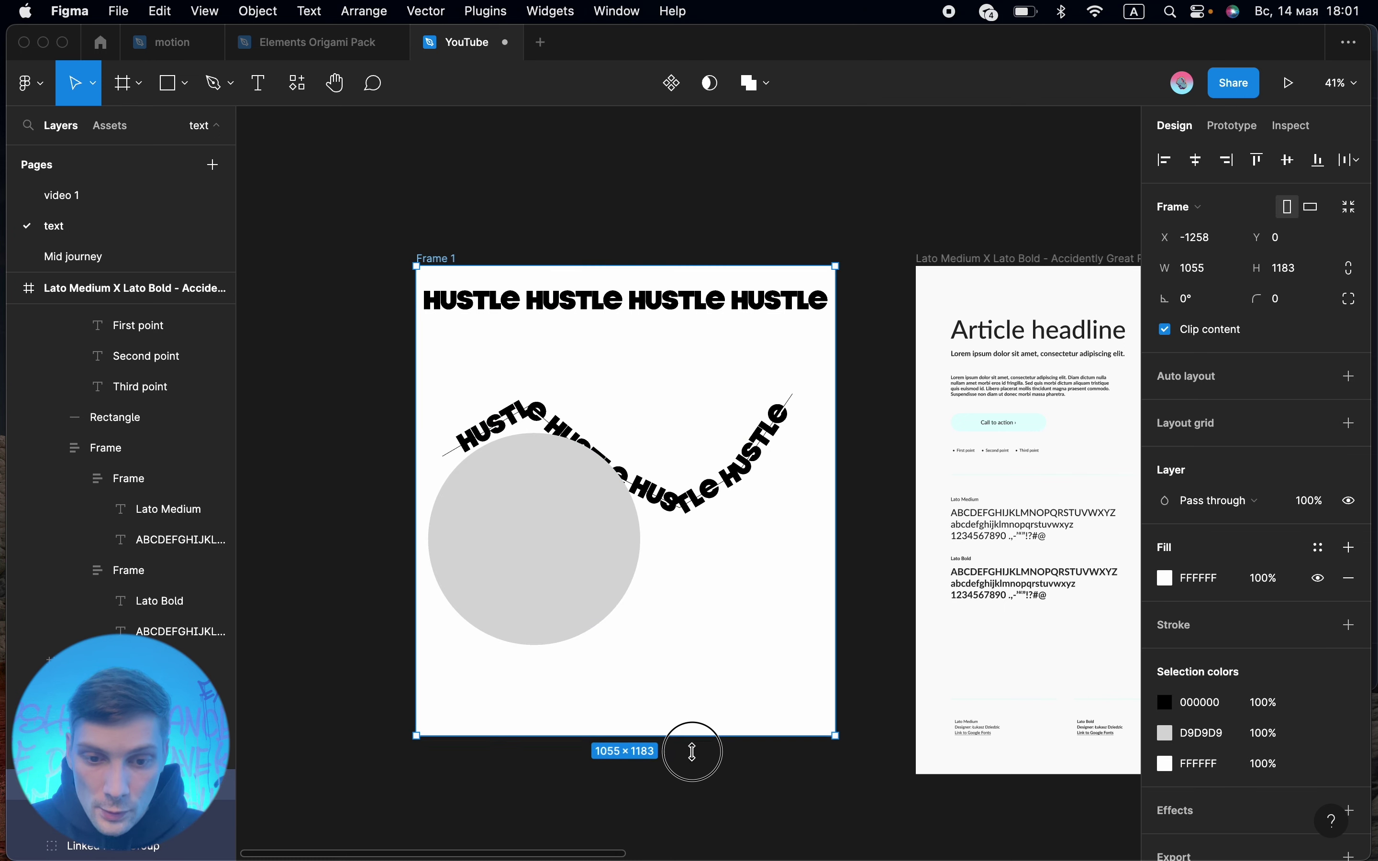
mouse_move(576, 600)
mouse_down()
mouse_move(590, 539)
mouse_move(558, 572)
mouse_up()
Give the circle a 3 px black stroke, hide its fill, and nudge it into place
click(587, 538)
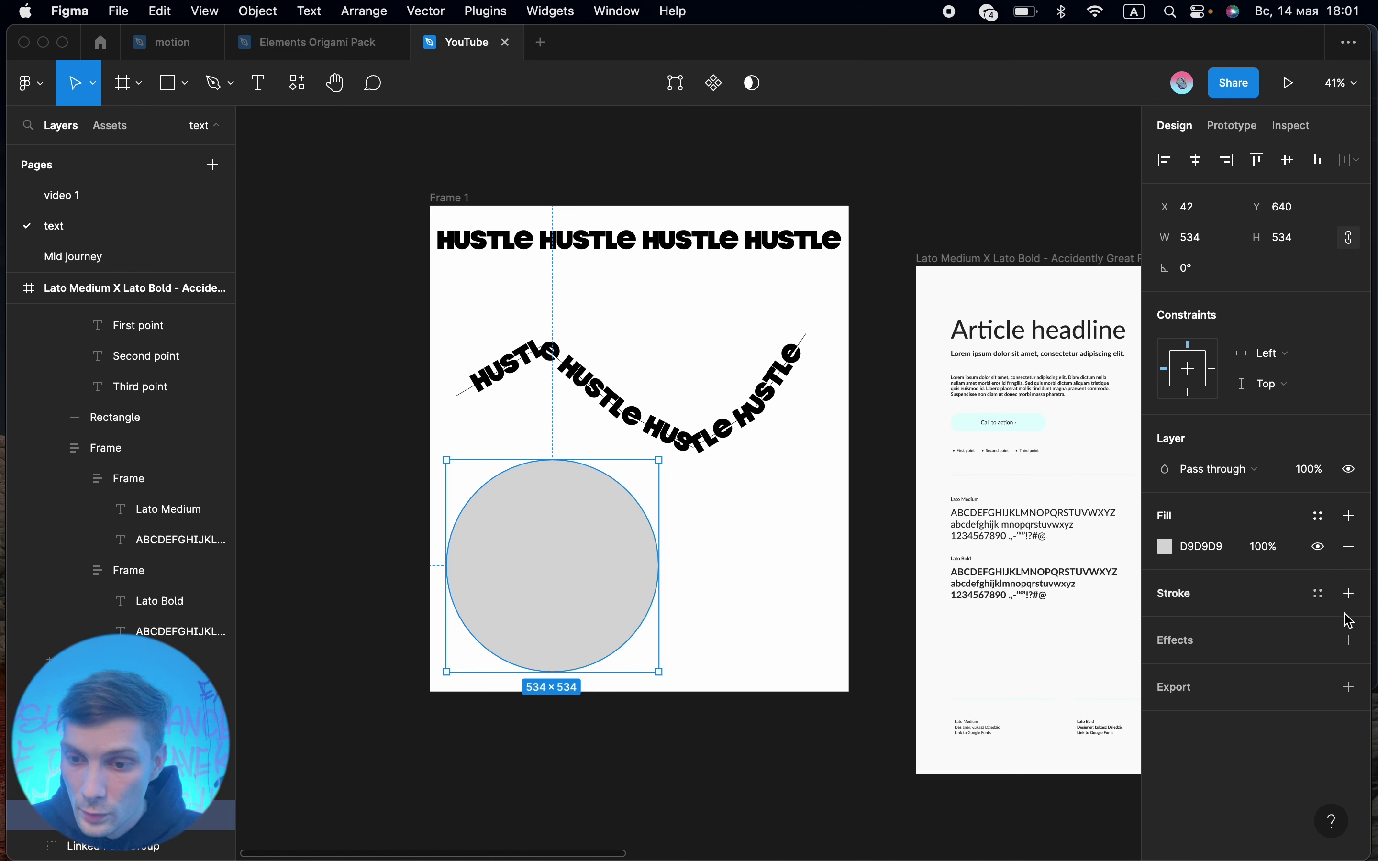
click(1350, 593)
click(1281, 655)
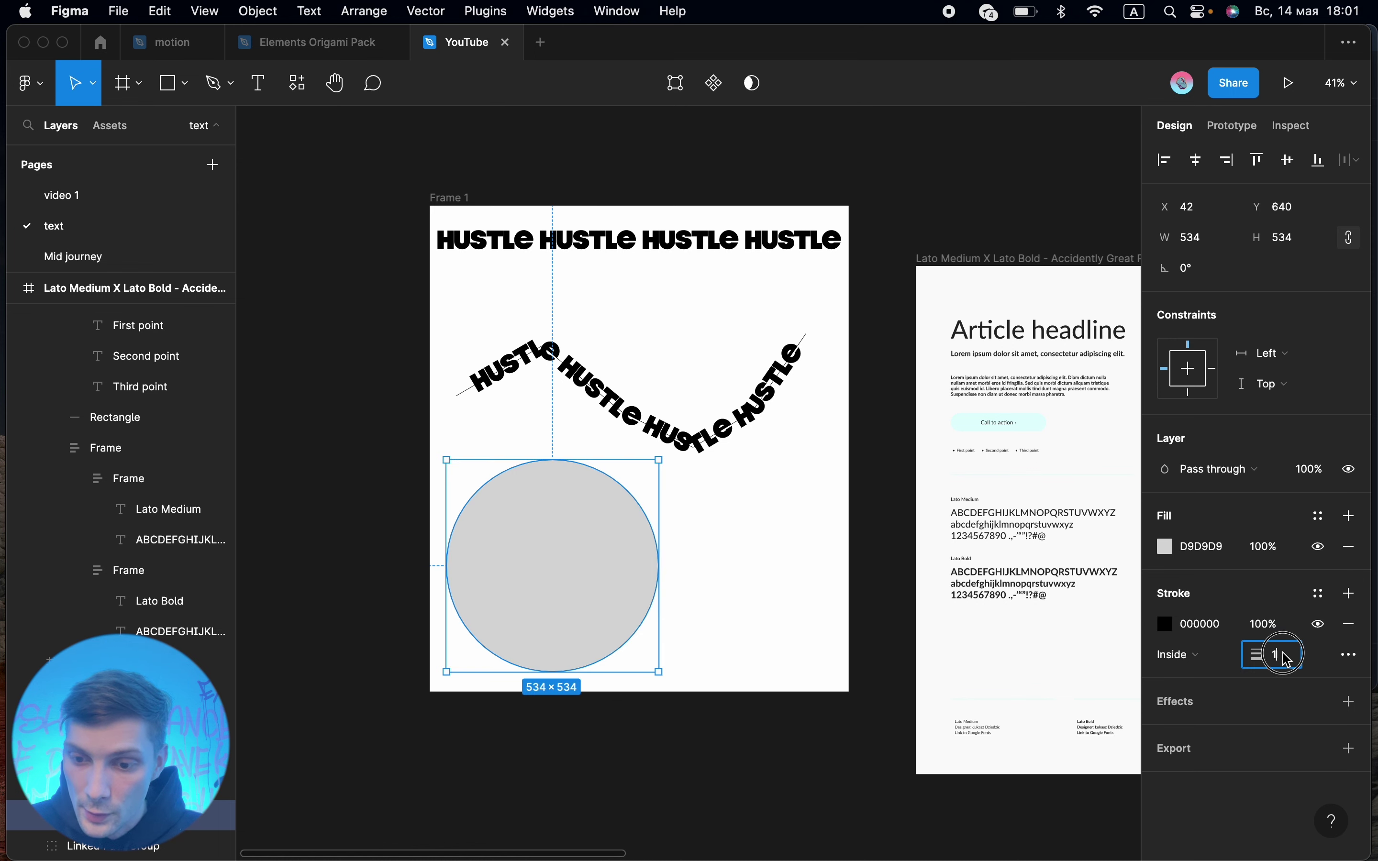
key(BackSpace)
text(3)
key(Return)
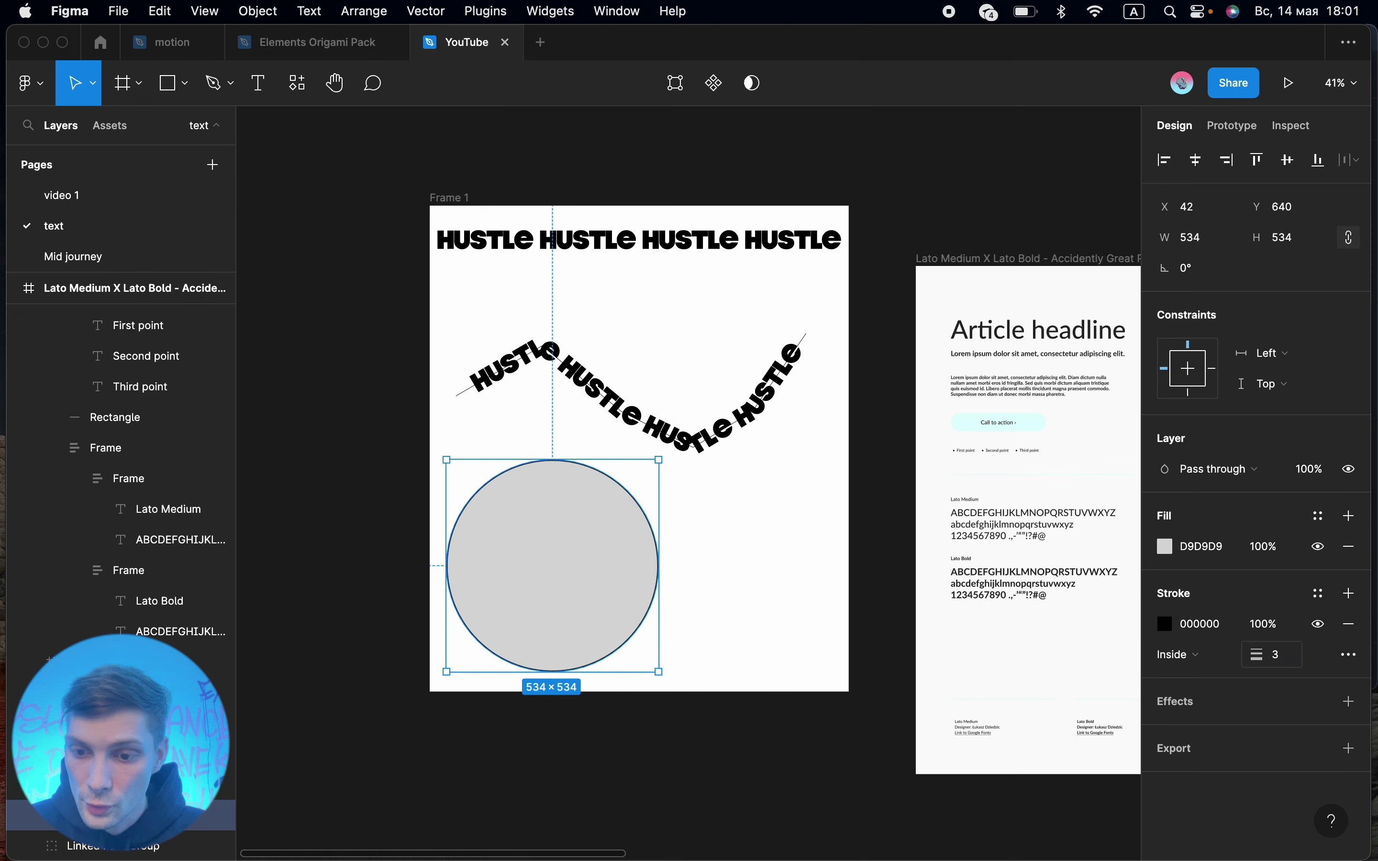
click(1320, 548)
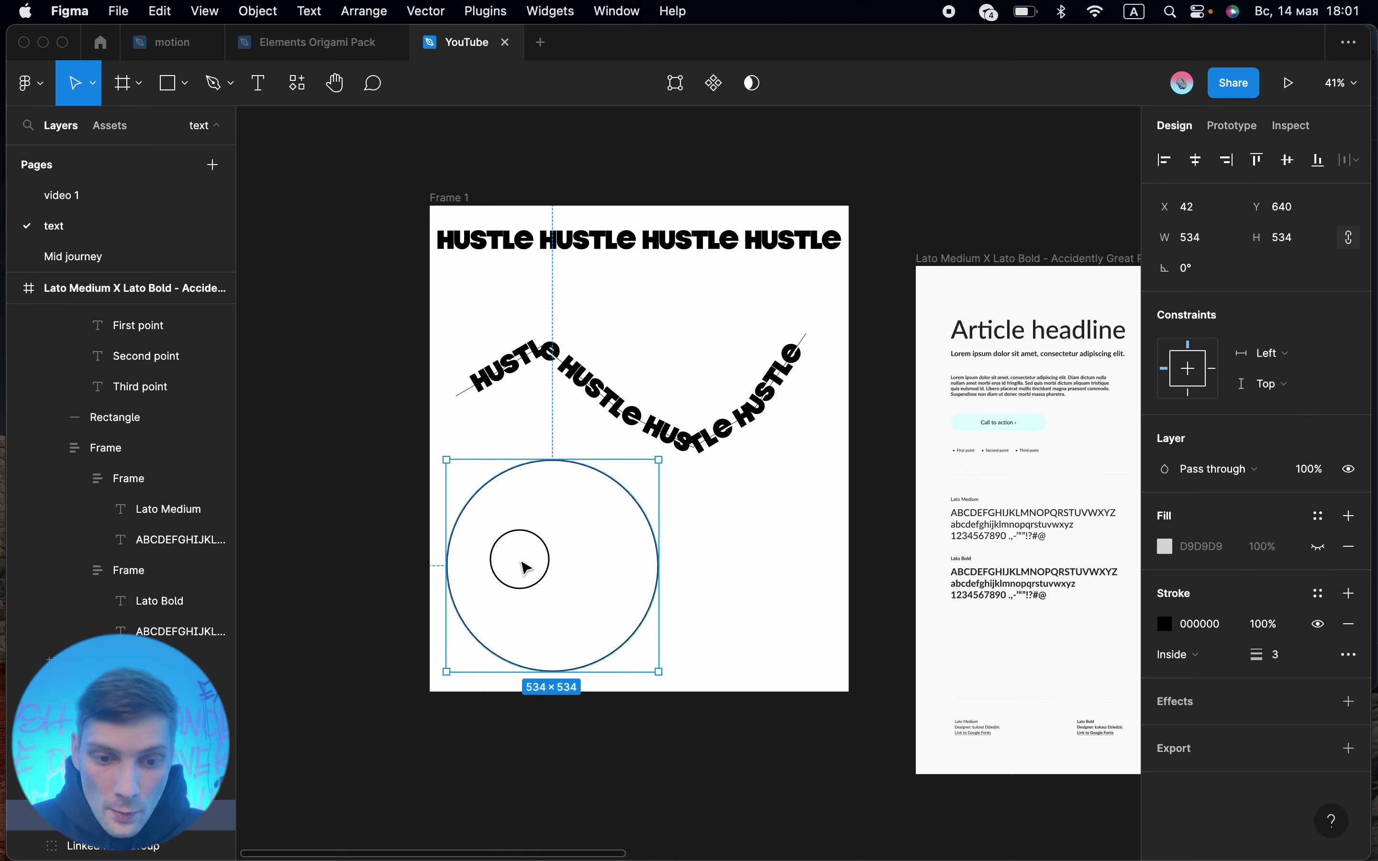
drag(525, 568, 541, 561)
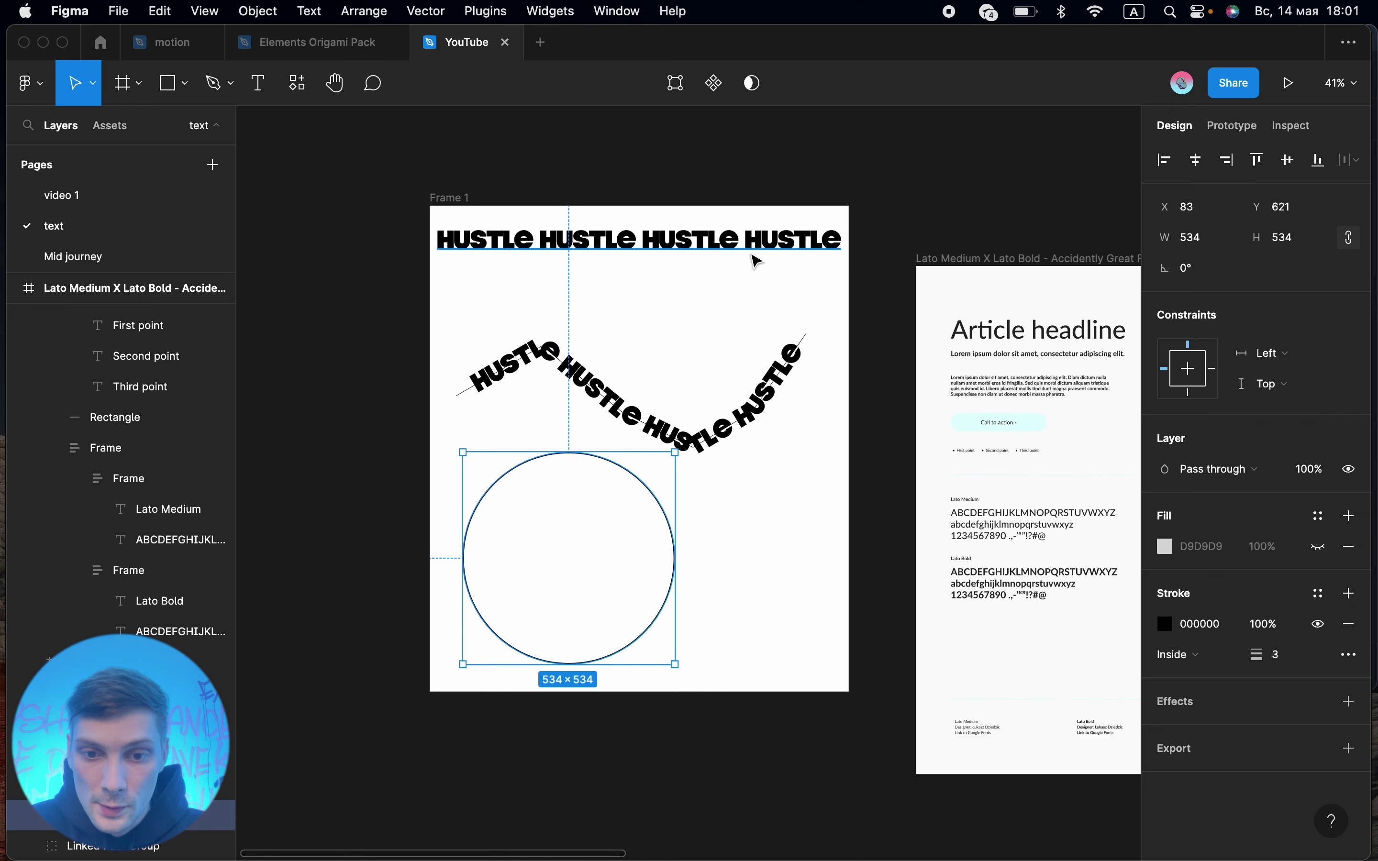
click(754, 250)
click(938, 233)
right_click(925, 223)
mouse_move(955, 375)
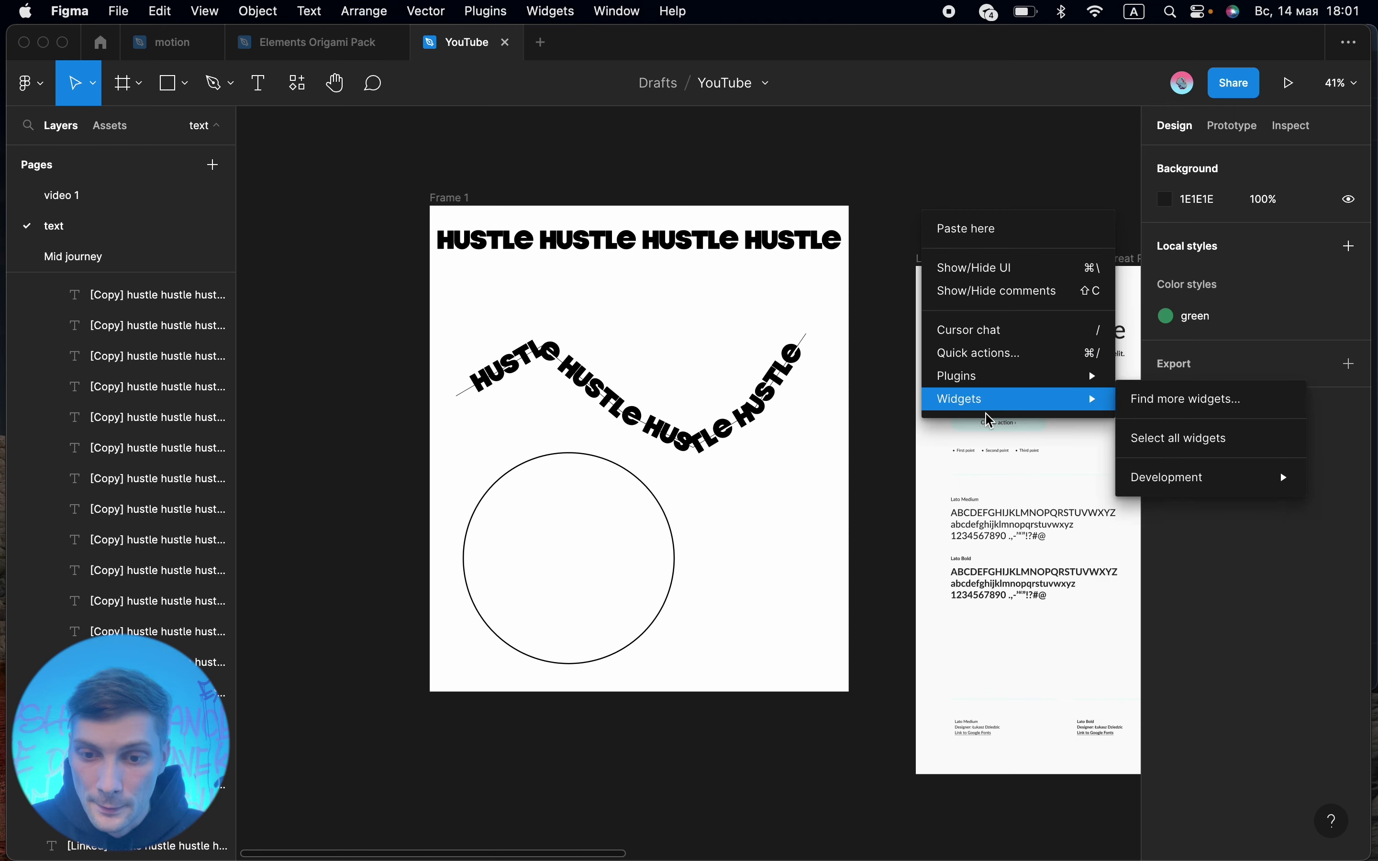
Launch To Path and select Ellipse 1 plus the top HUSTLE row as curve and text
click(1196, 399)
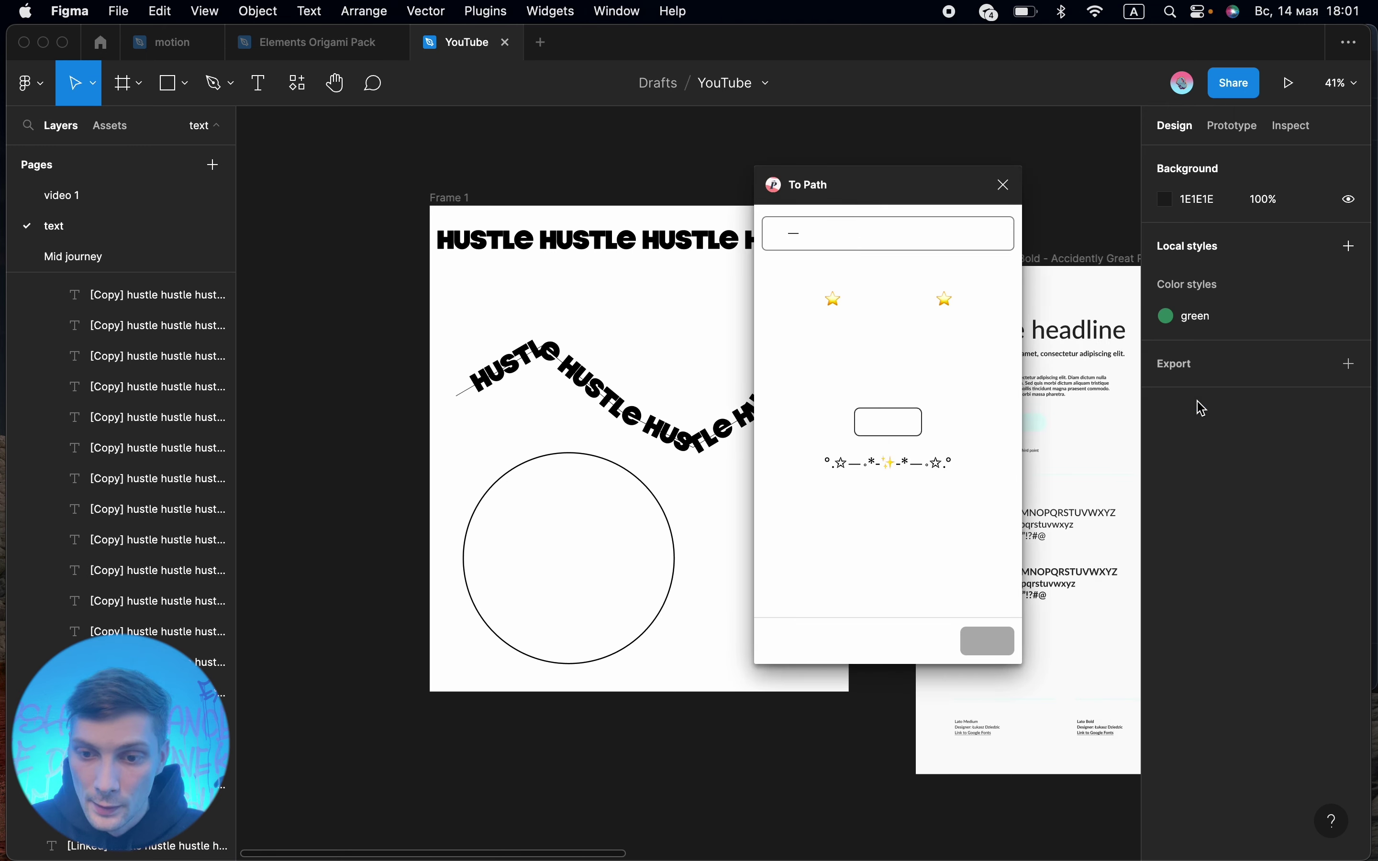
click(659, 246)
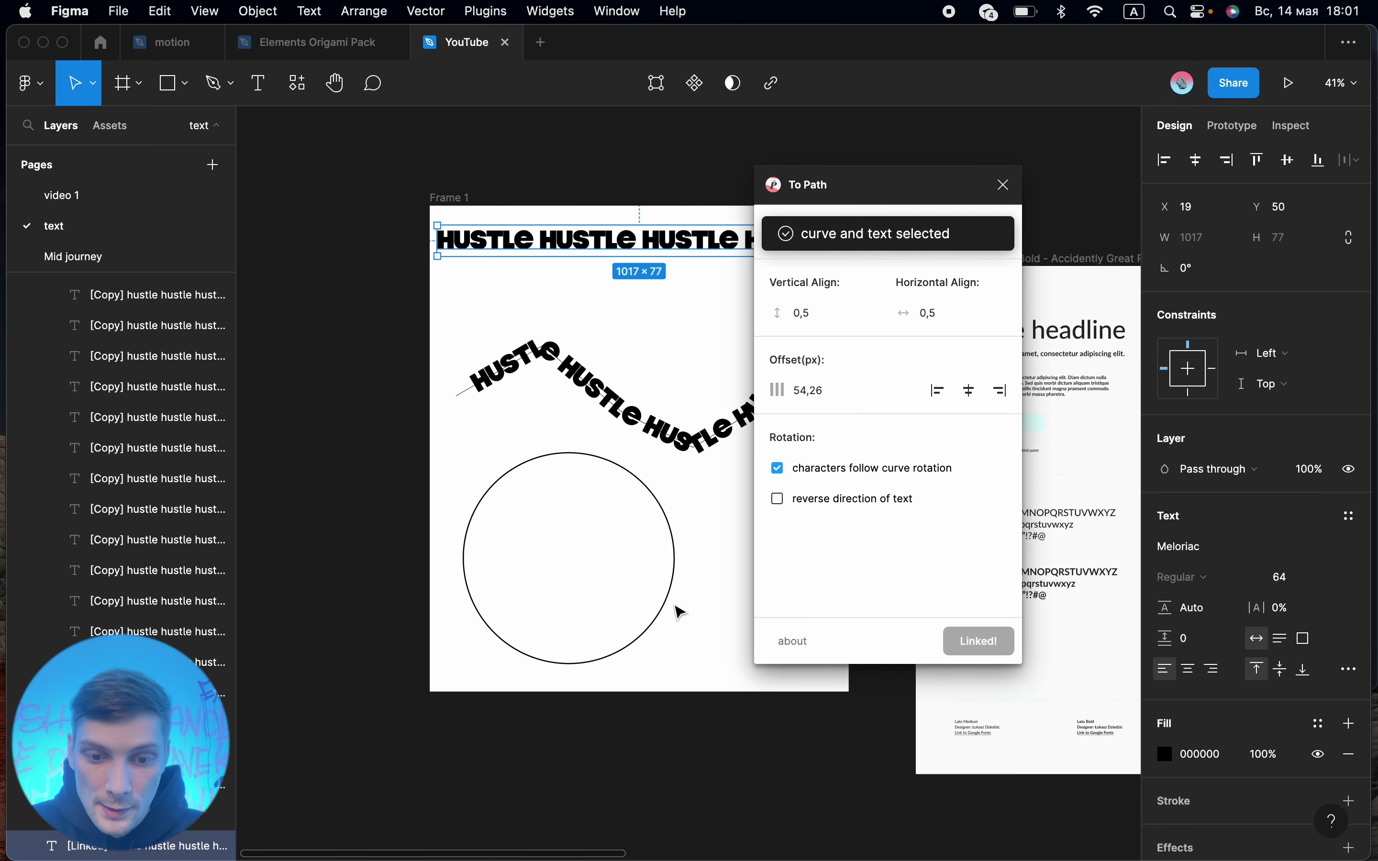
shift+click(675, 606)
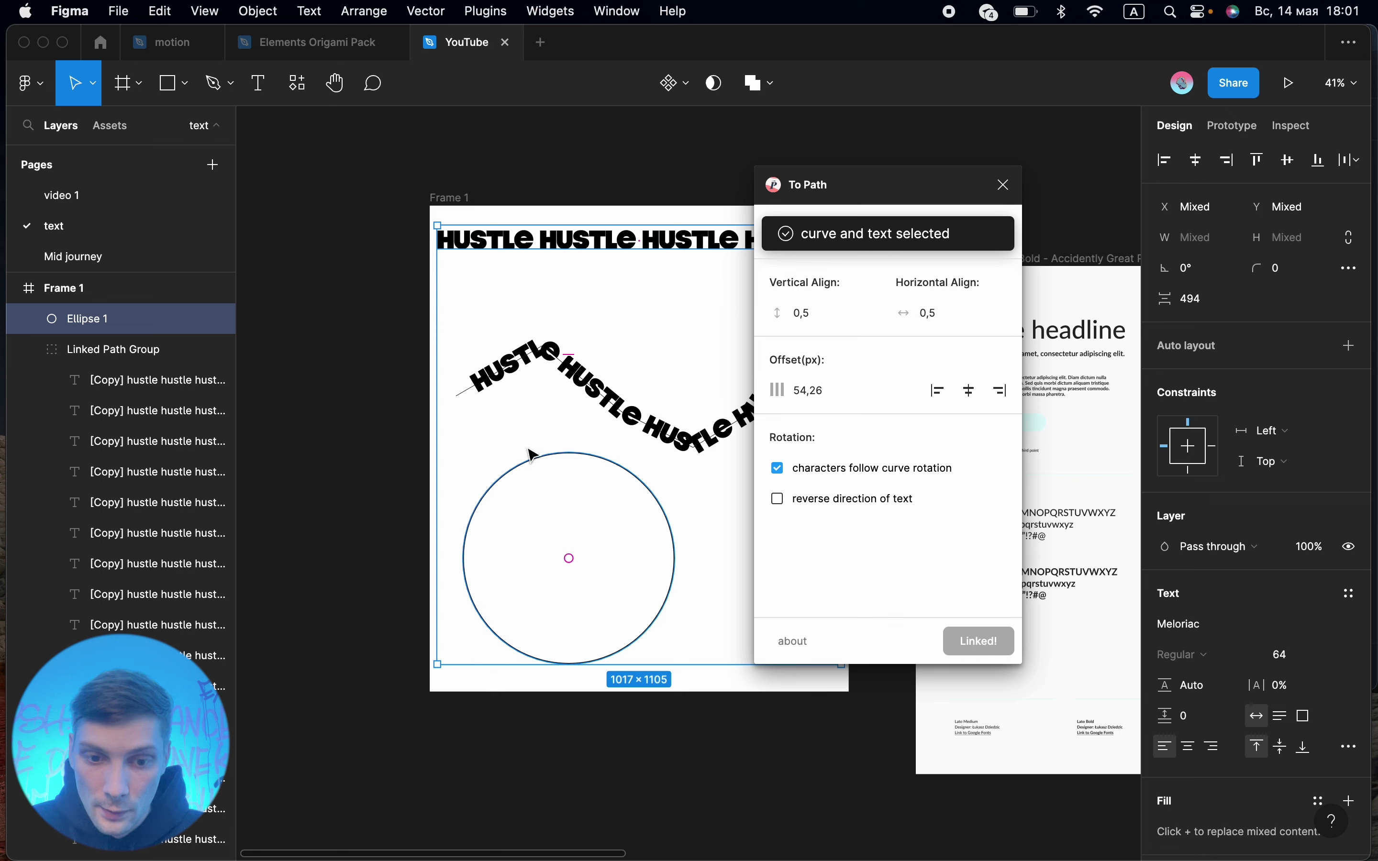
click(666, 245)
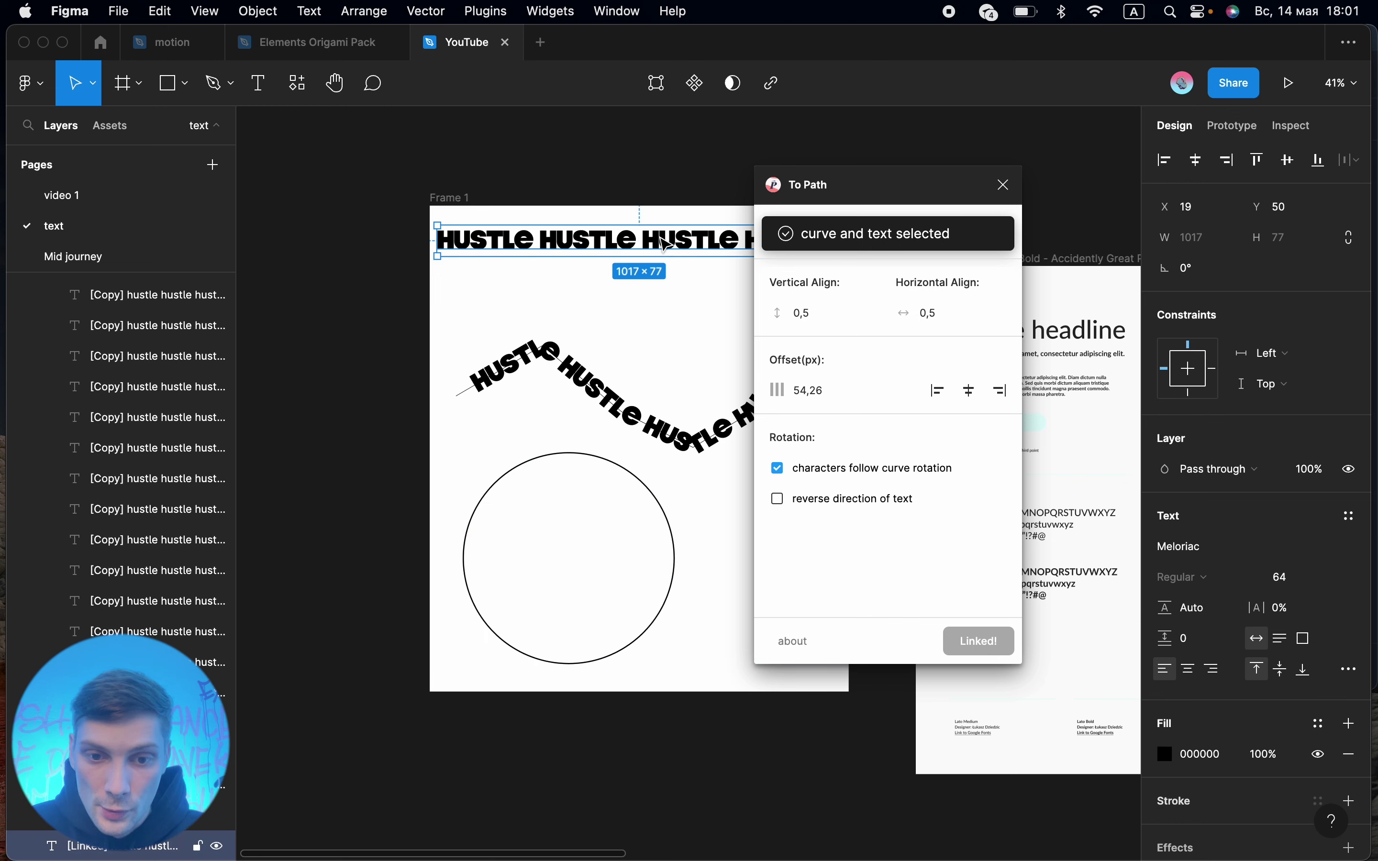
shift+click(624, 469)
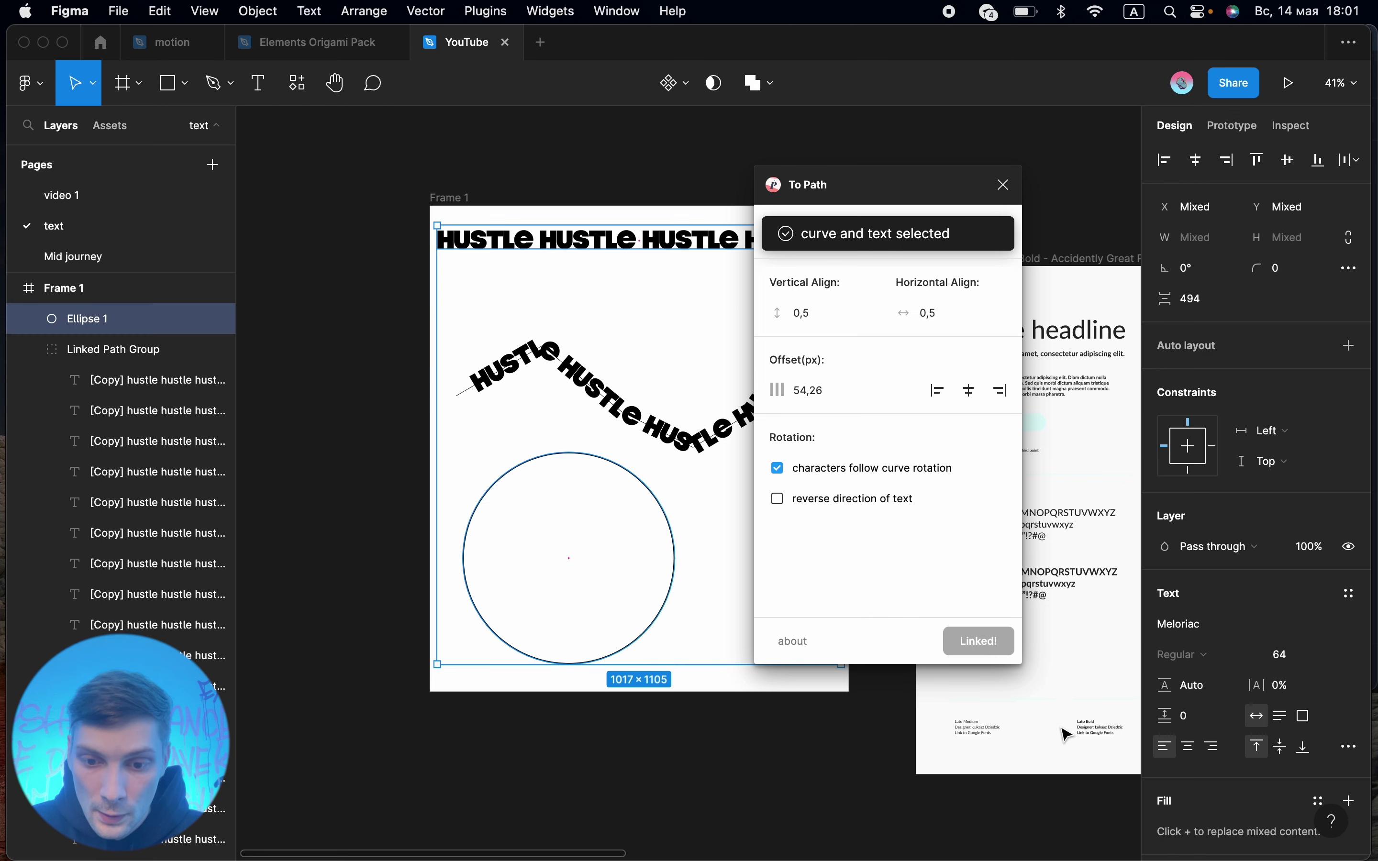
click(621, 424)
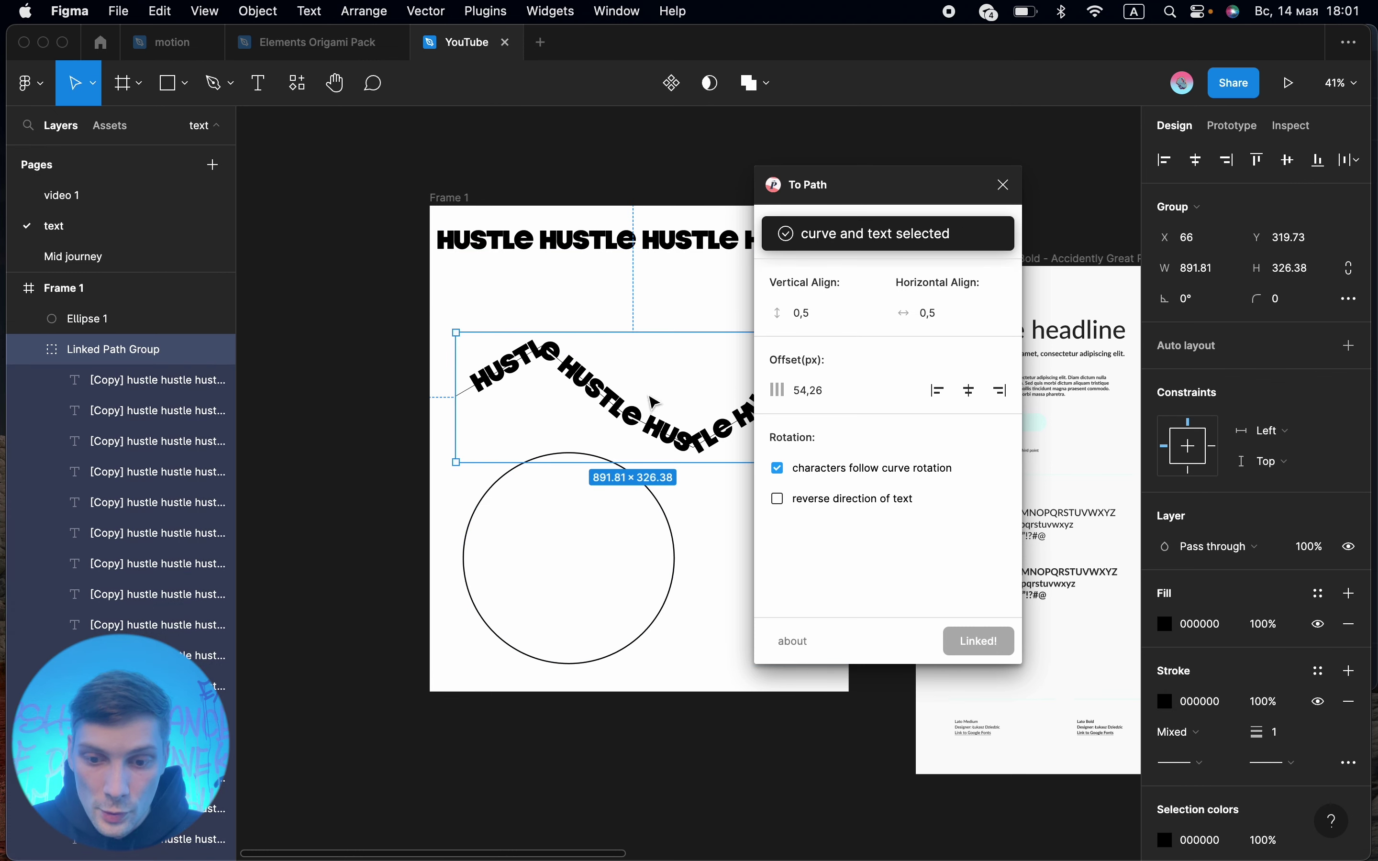
click(609, 513)
click(662, 504)
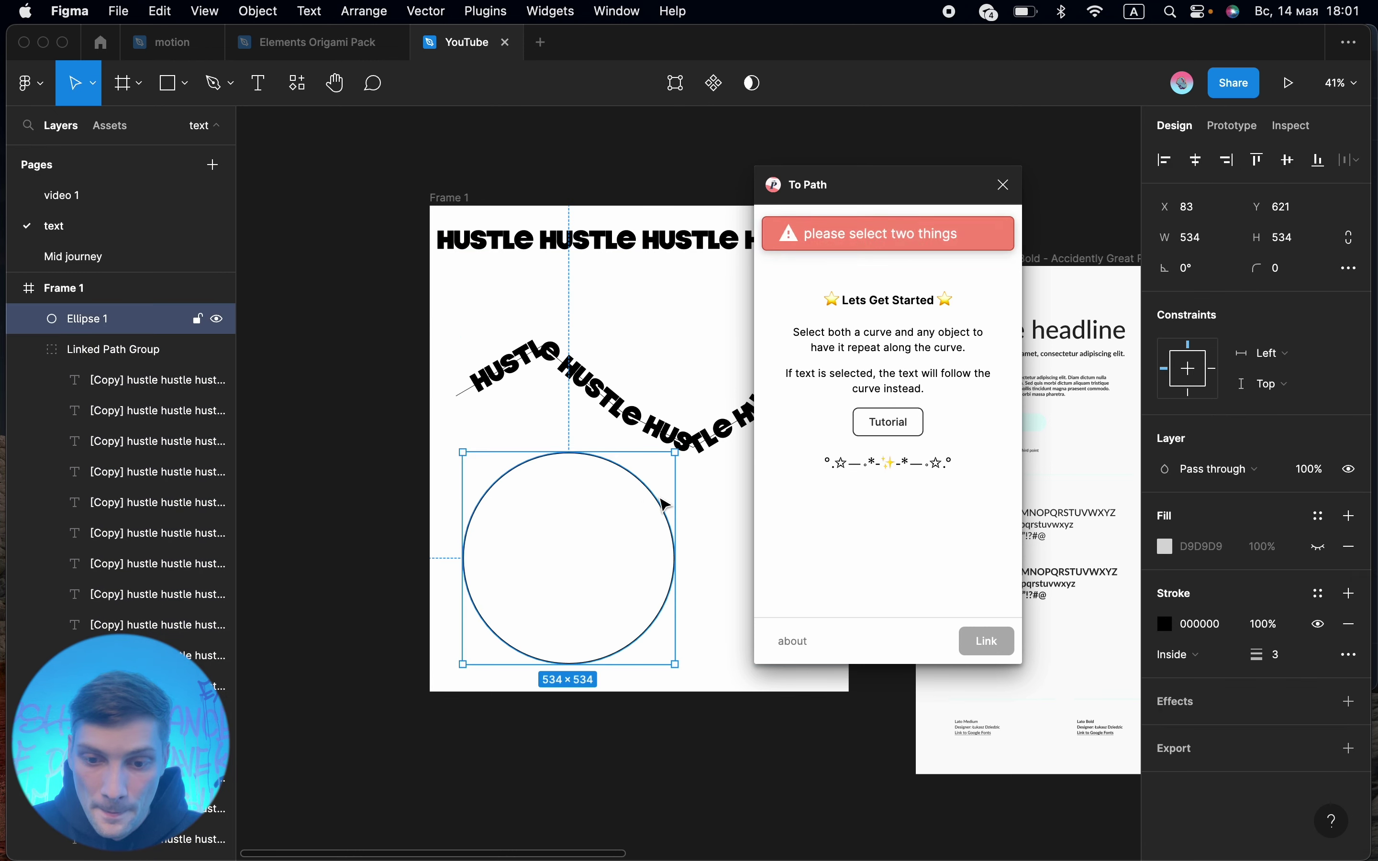
shift+click(677, 242)
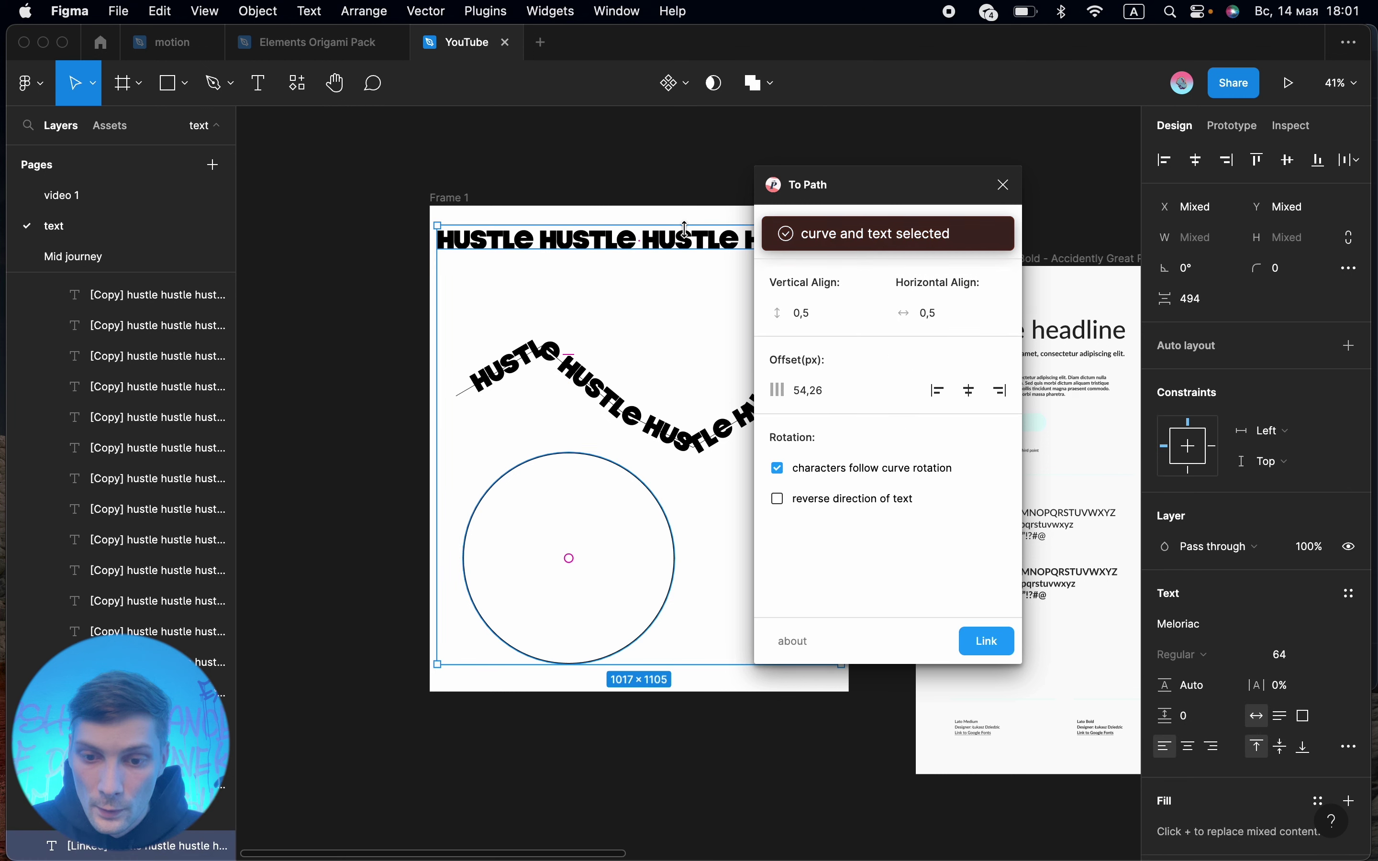
Link HUSTLE onto the circle, raise Horizontal Align to 1 and Vertical Align to 0,8
click(985, 643)
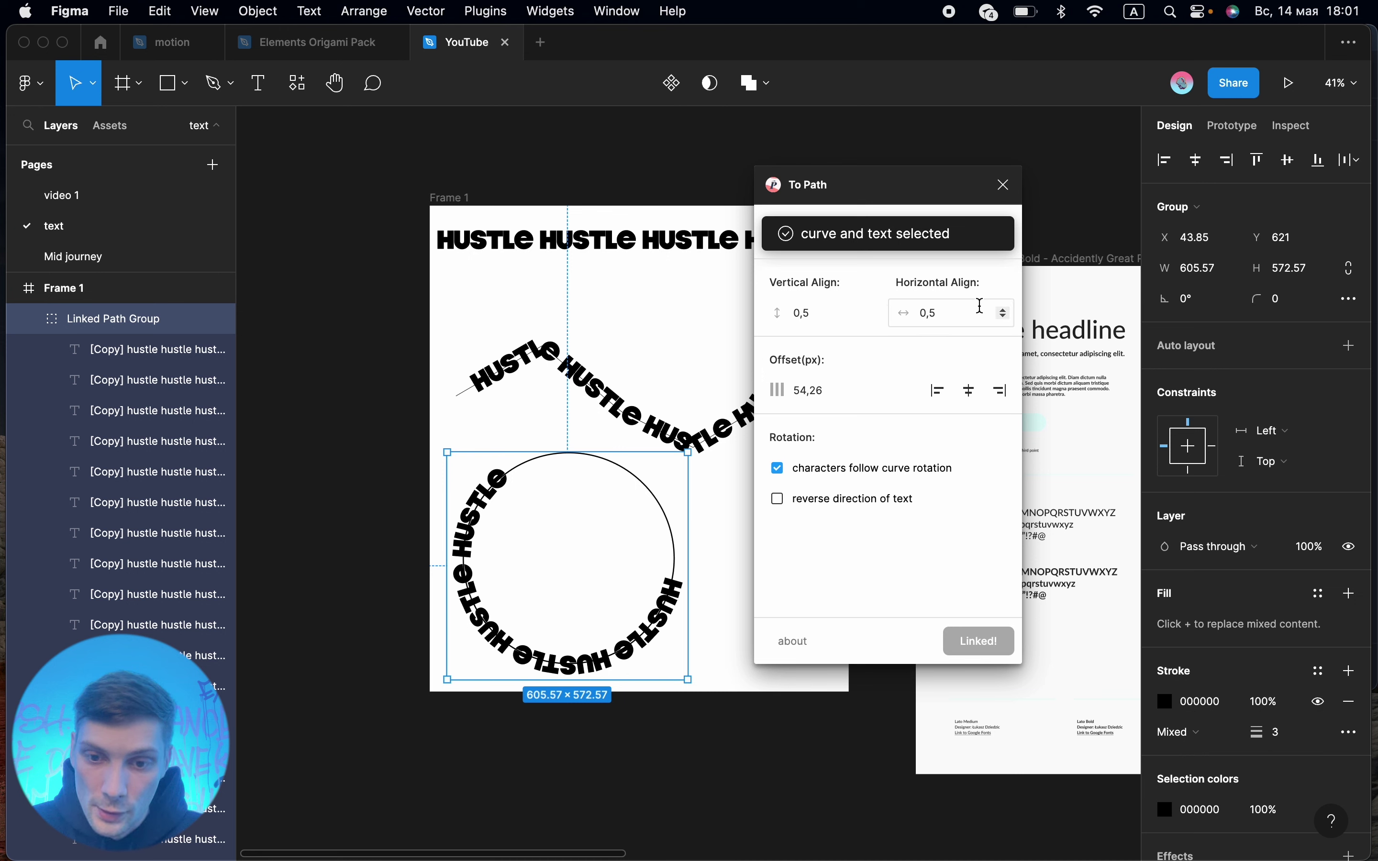
click(1003, 312)
click(1003, 312)
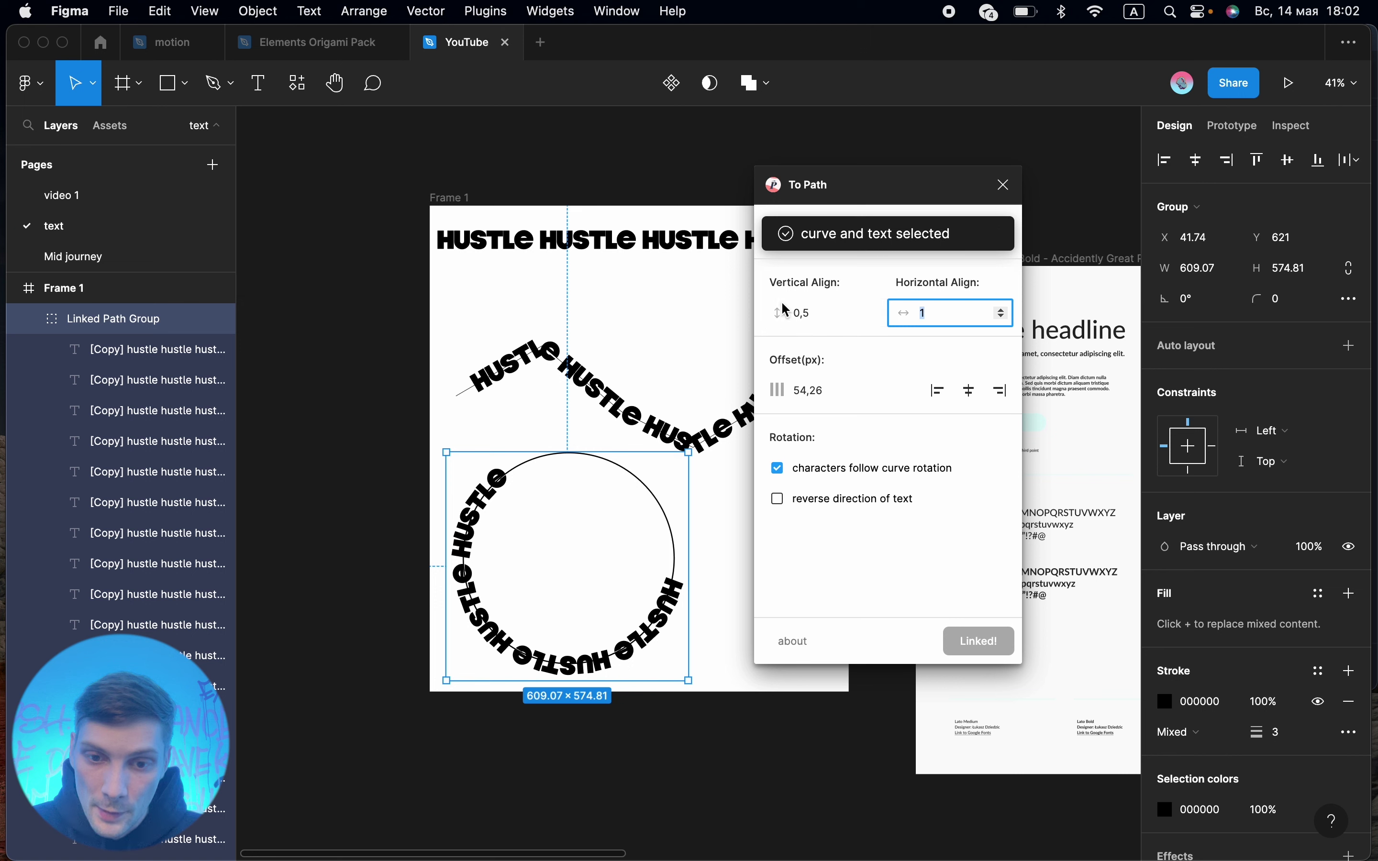
click(877, 311)
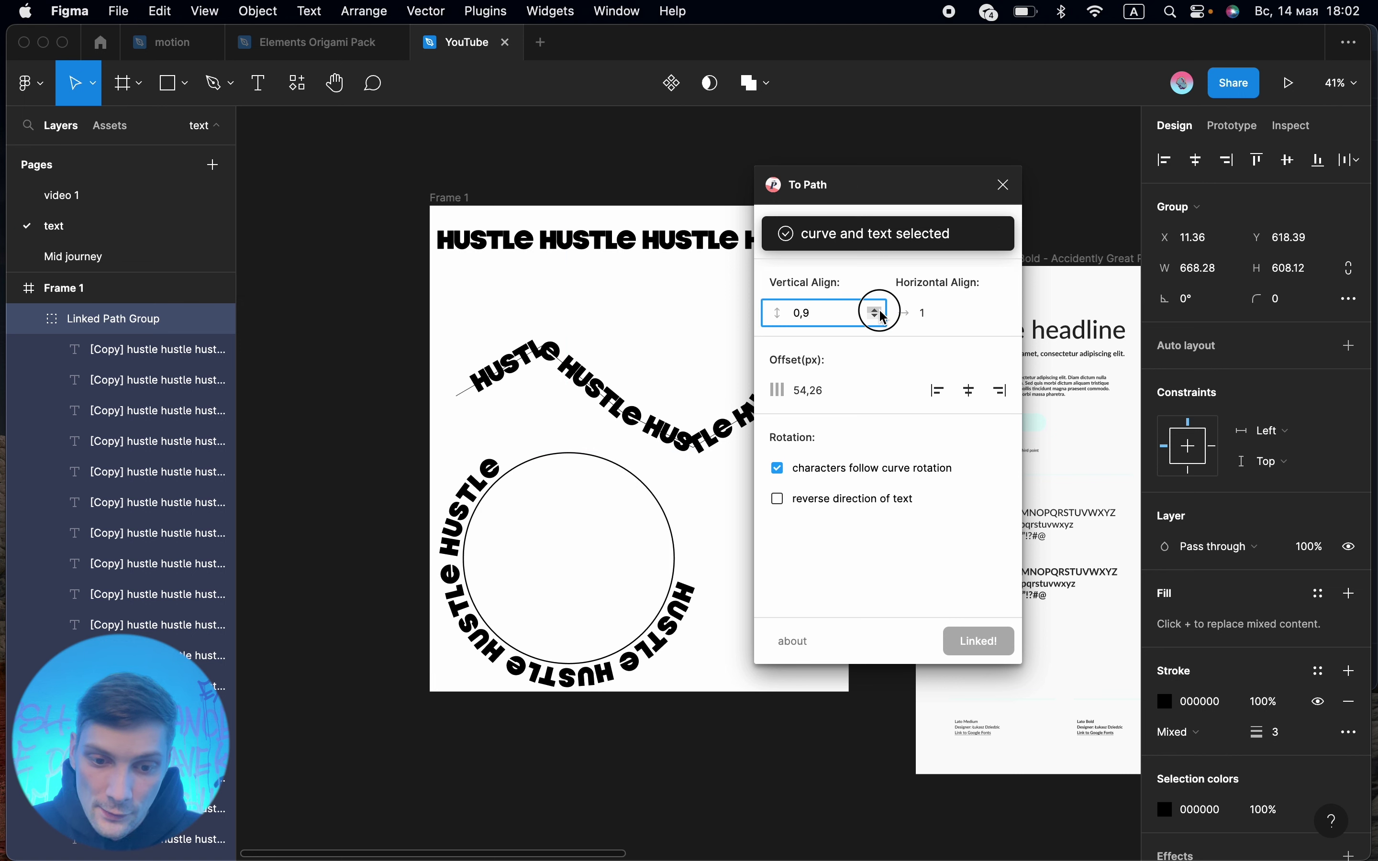
click(877, 311)
click(877, 310)
click(877, 317)
click(877, 316)
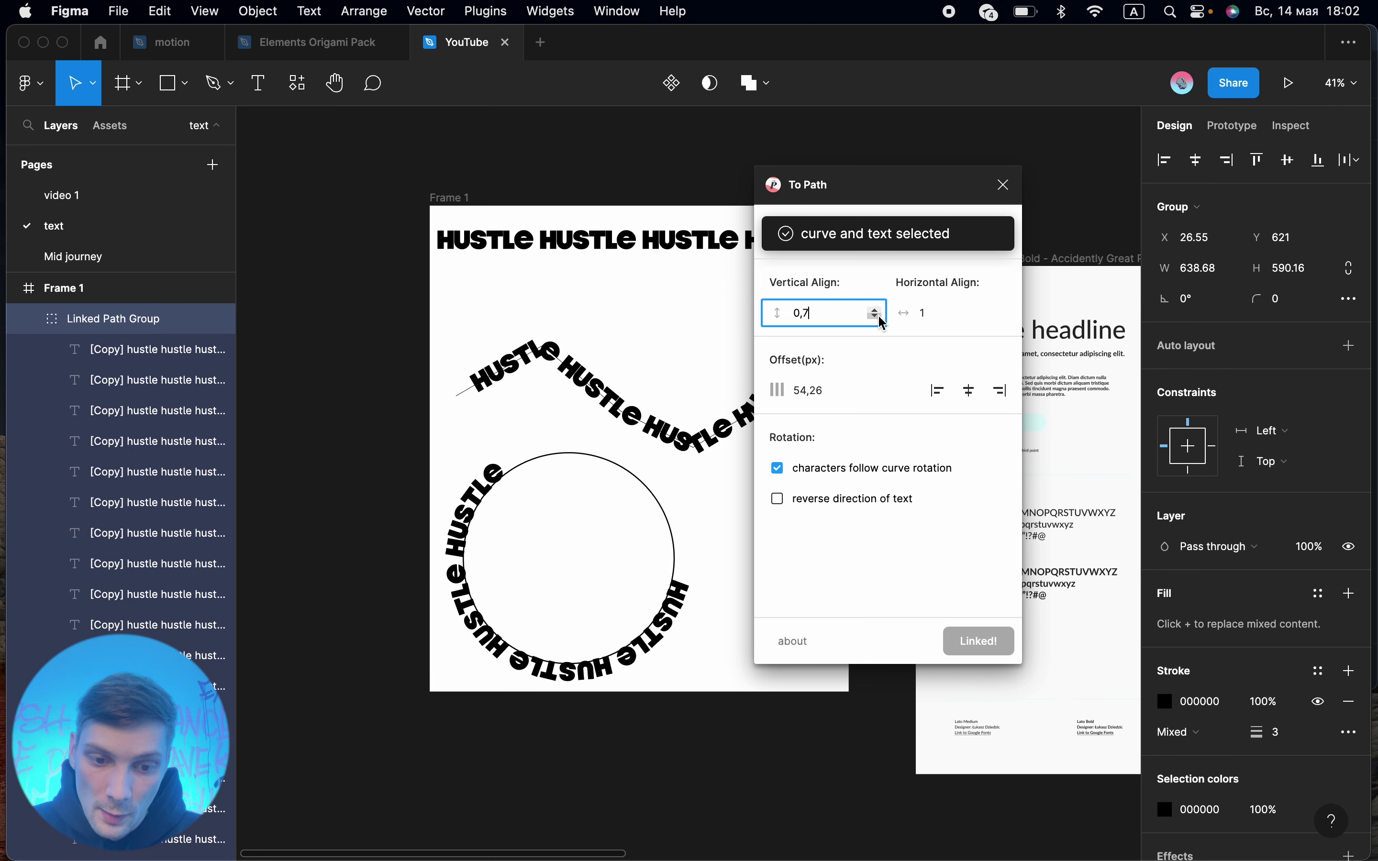
click(876, 310)
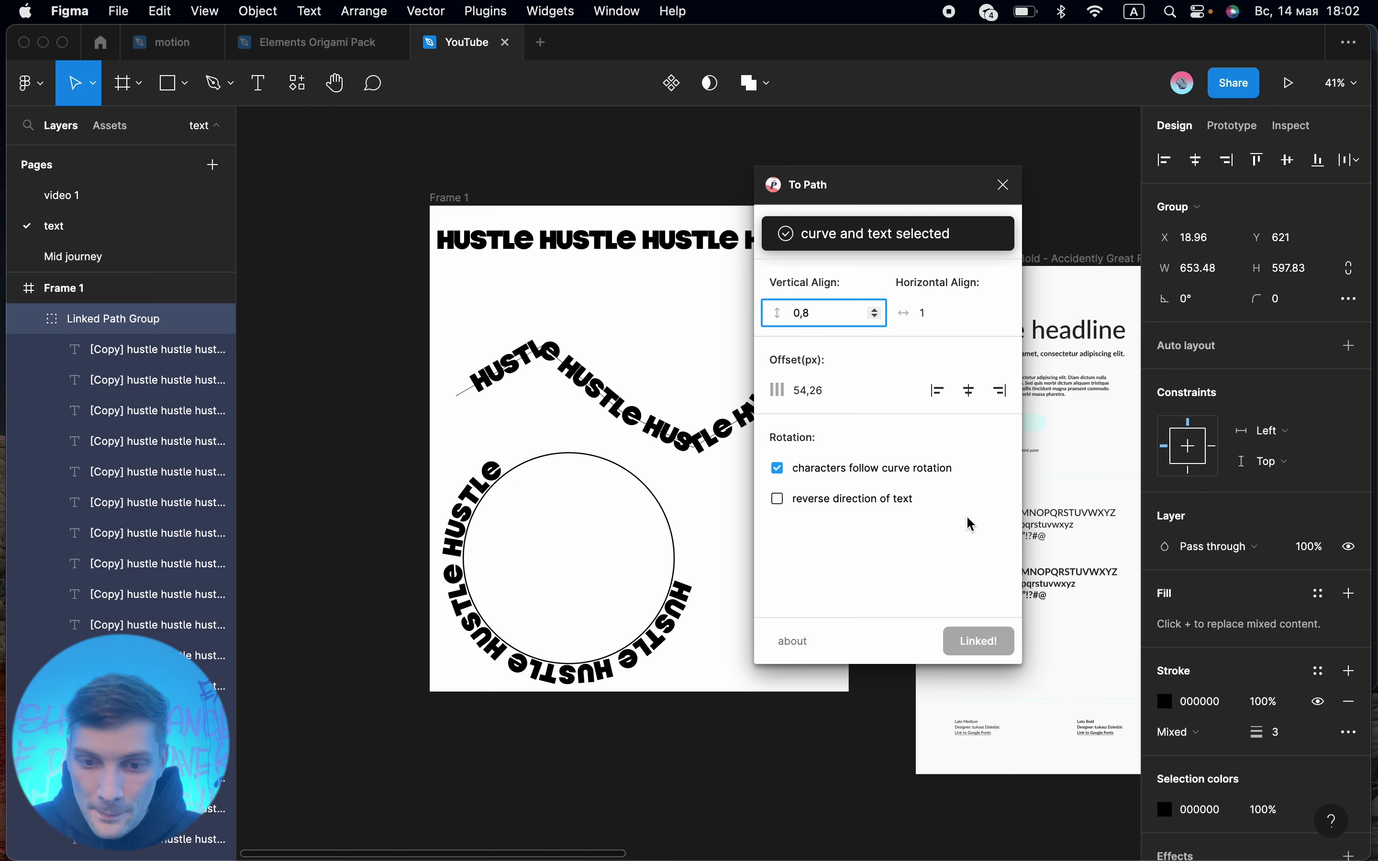
Slide the text around the circle to a 330,42 offset, re-centre it, and close the plugin
click(969, 390)
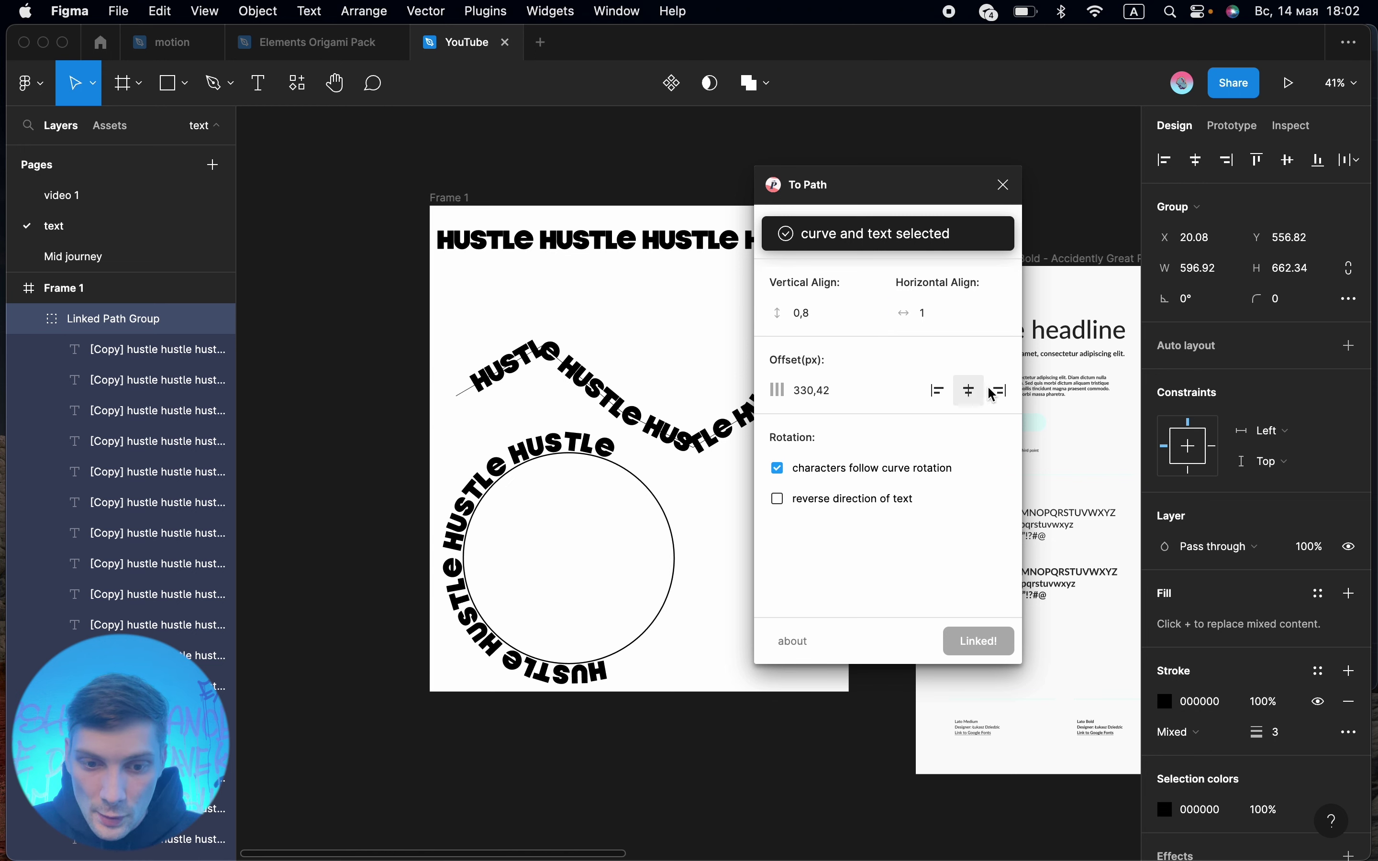
click(1003, 391)
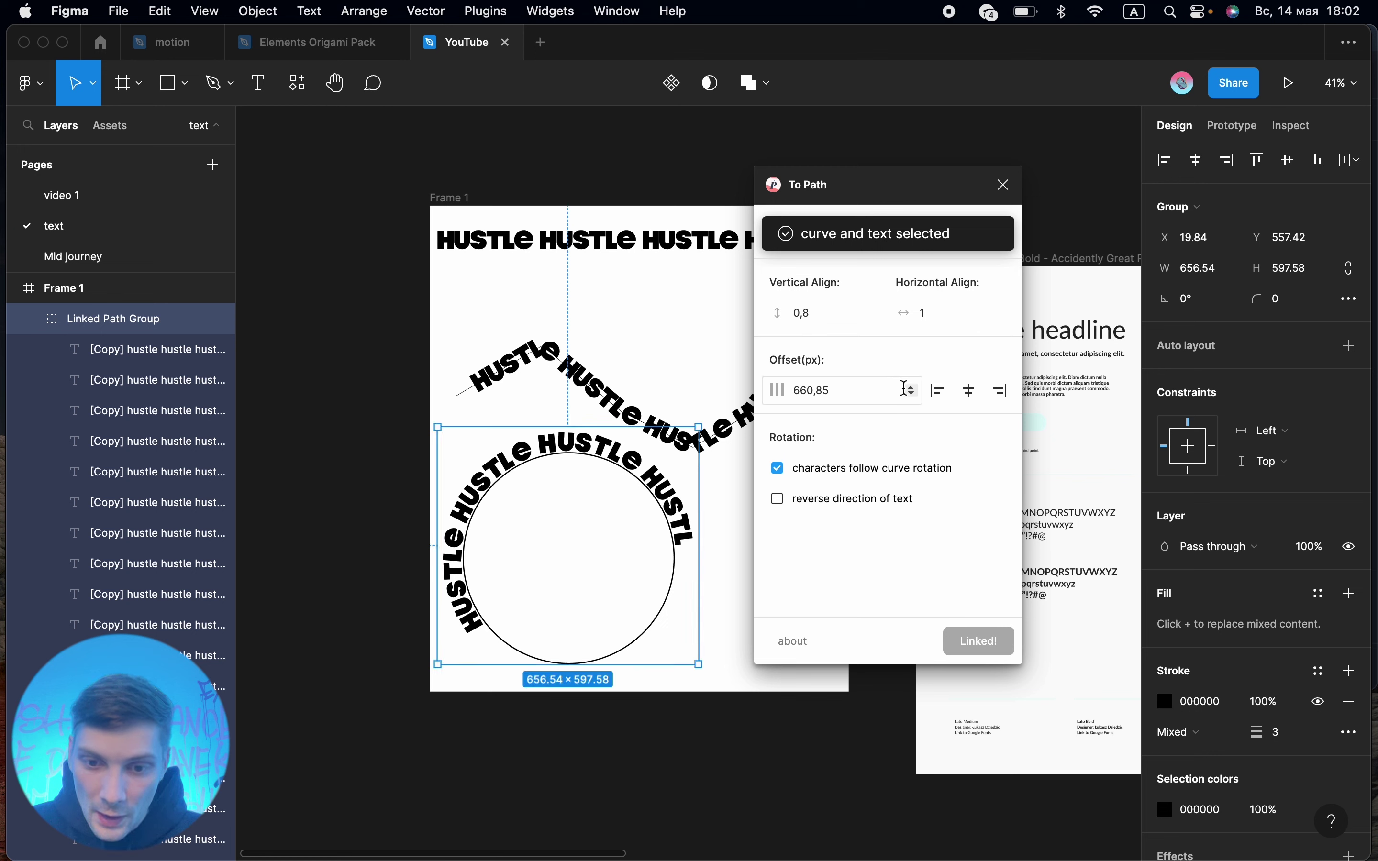
click(911, 388)
click(911, 389)
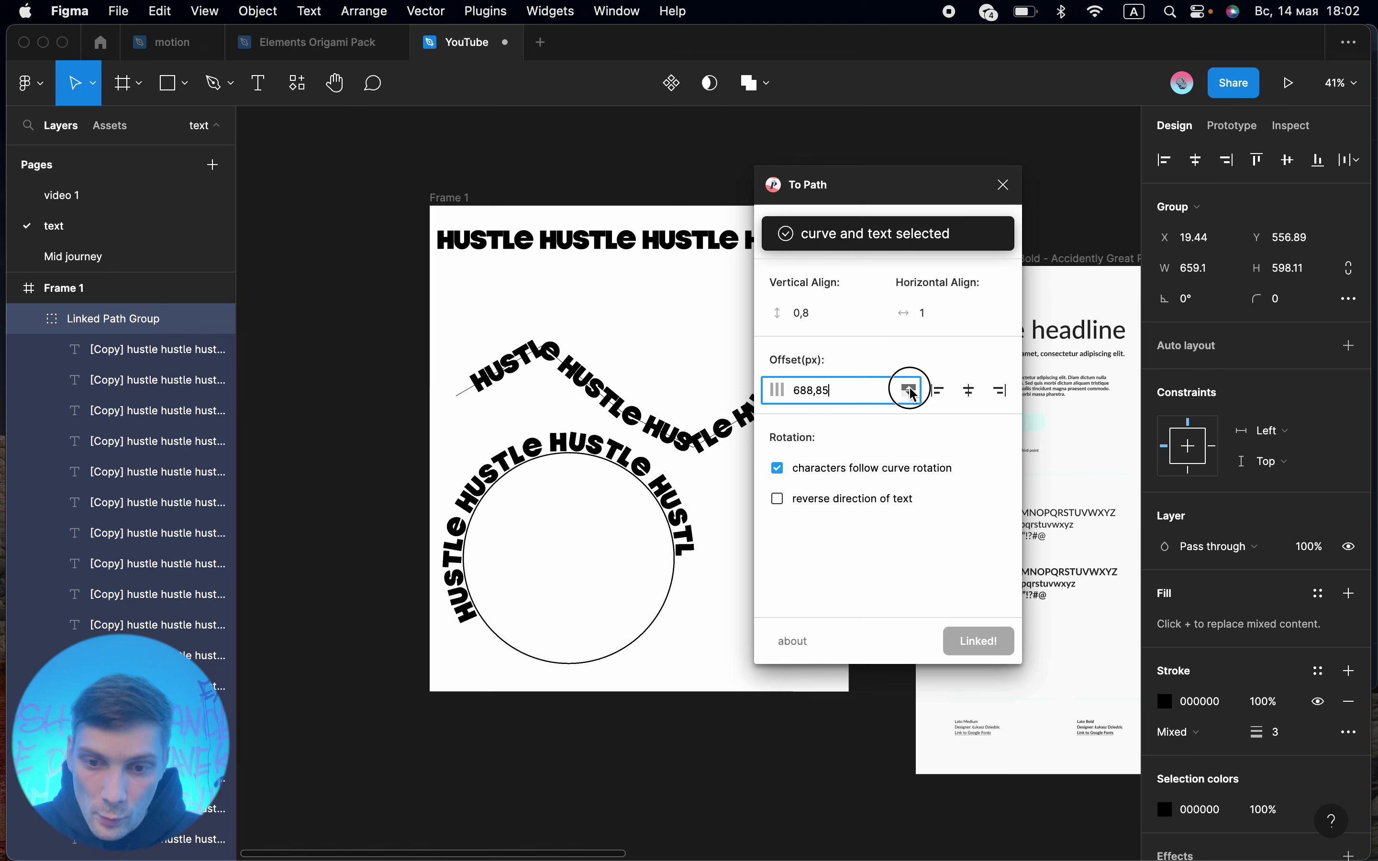
click(910, 390)
click(911, 389)
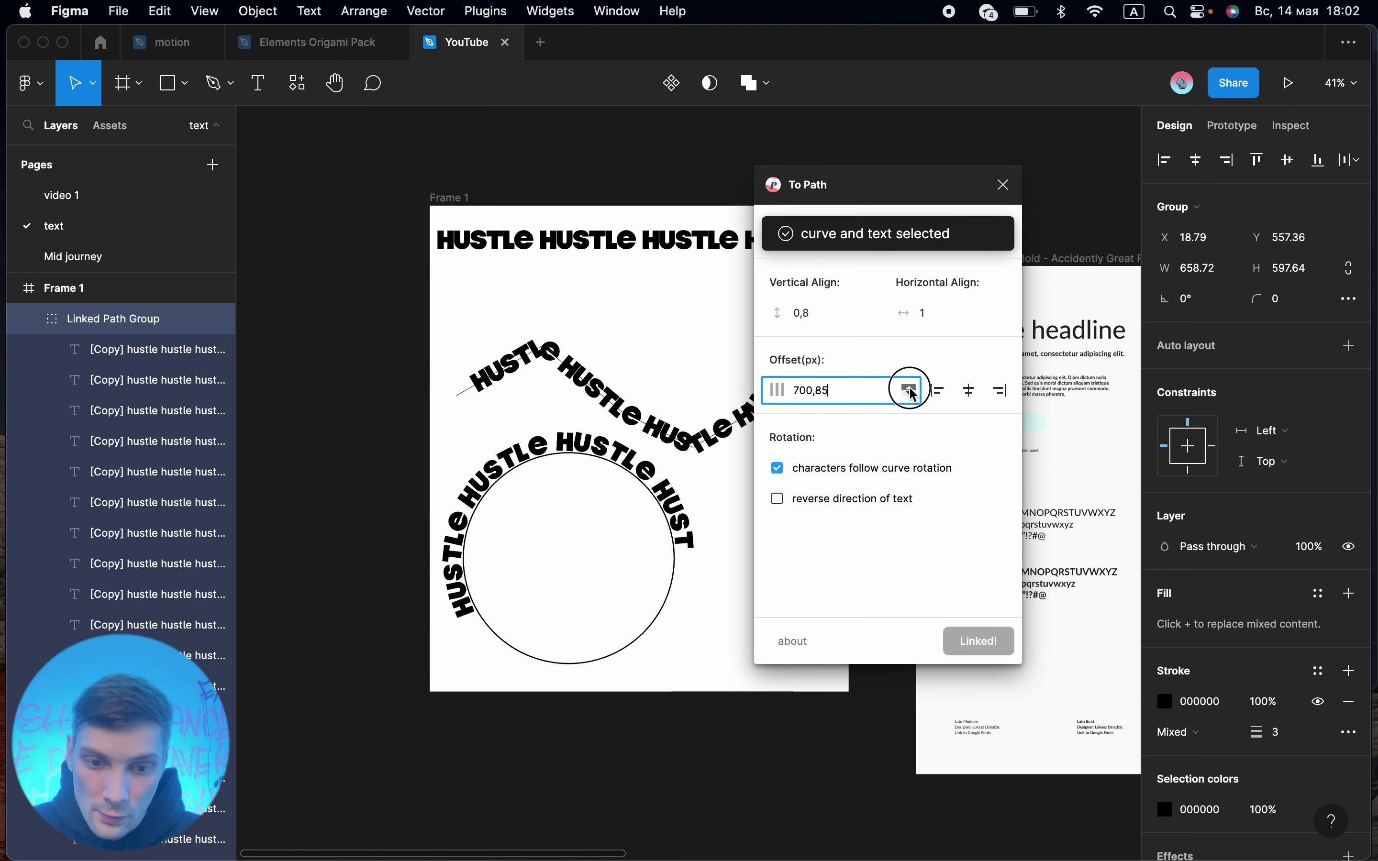
click(911, 391)
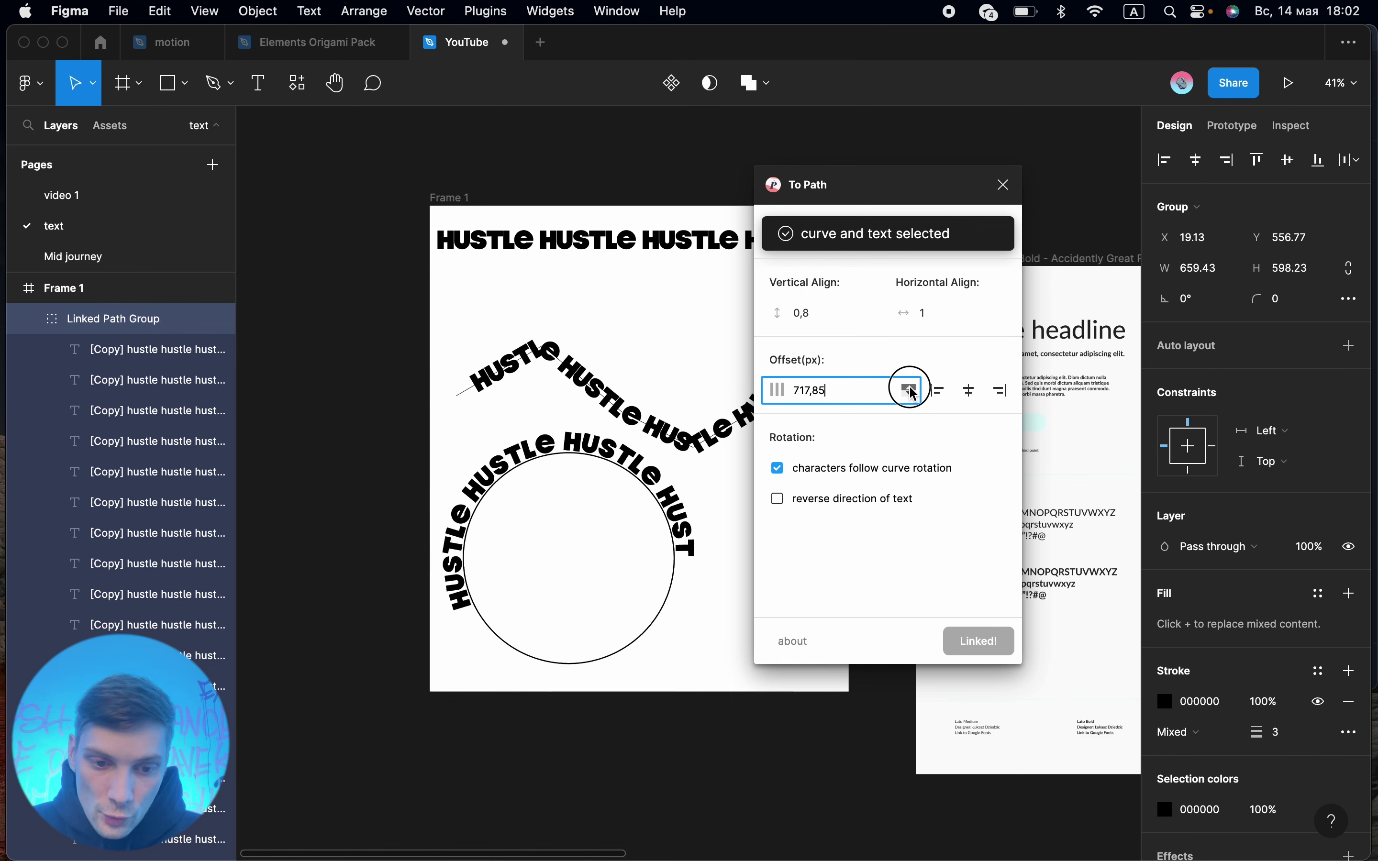
click(911, 392)
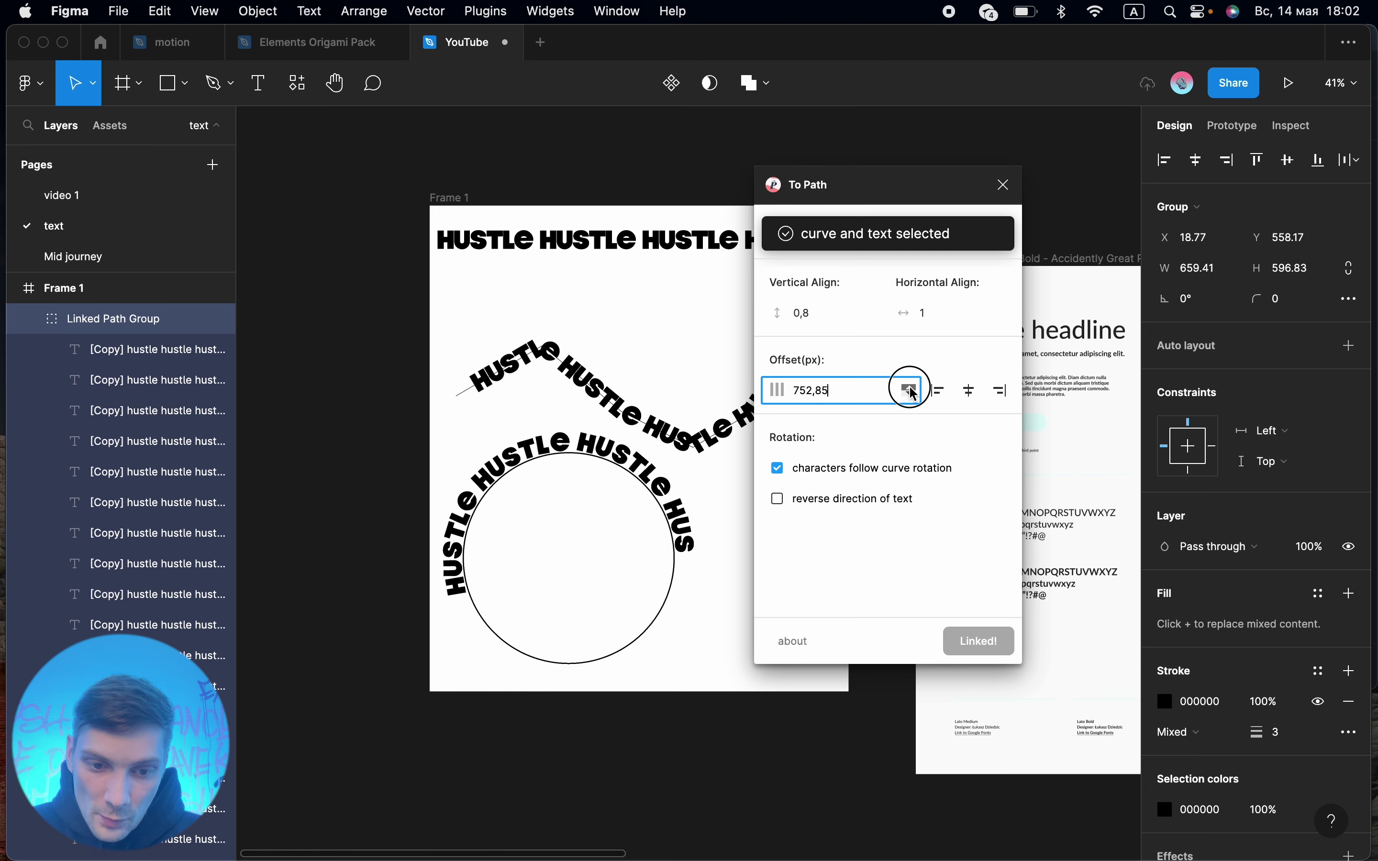
click(911, 392)
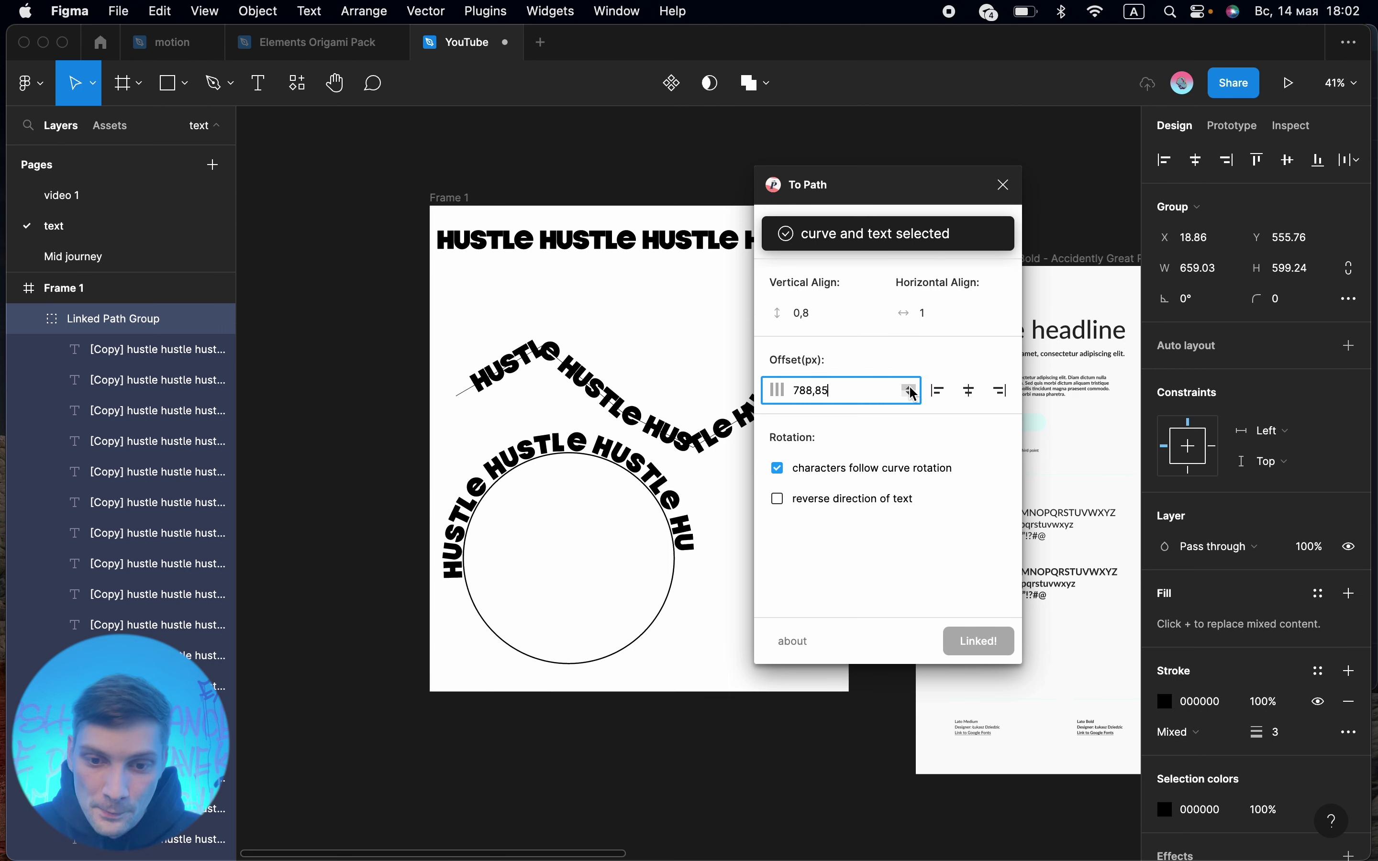
click(911, 392)
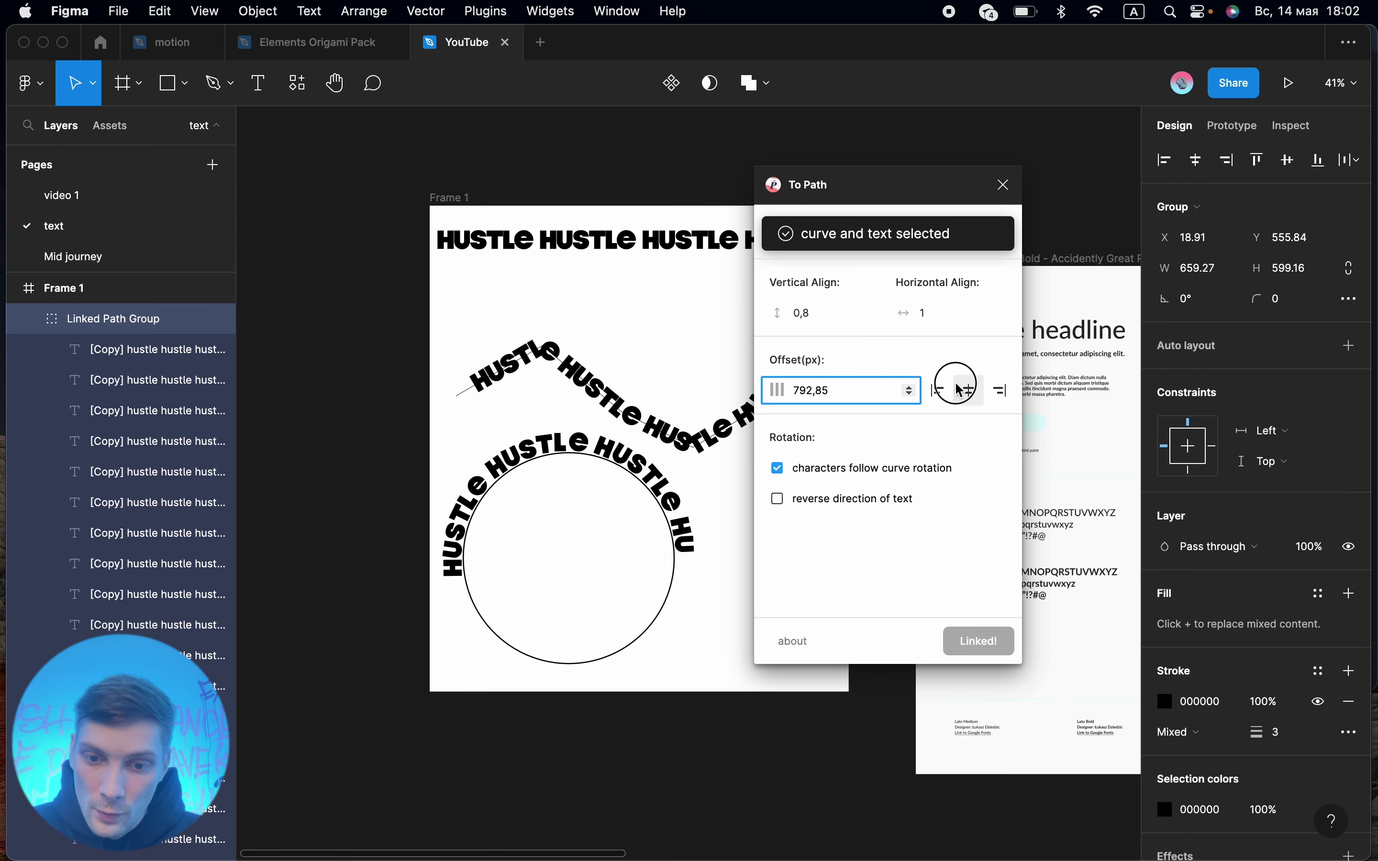
click(939, 392)
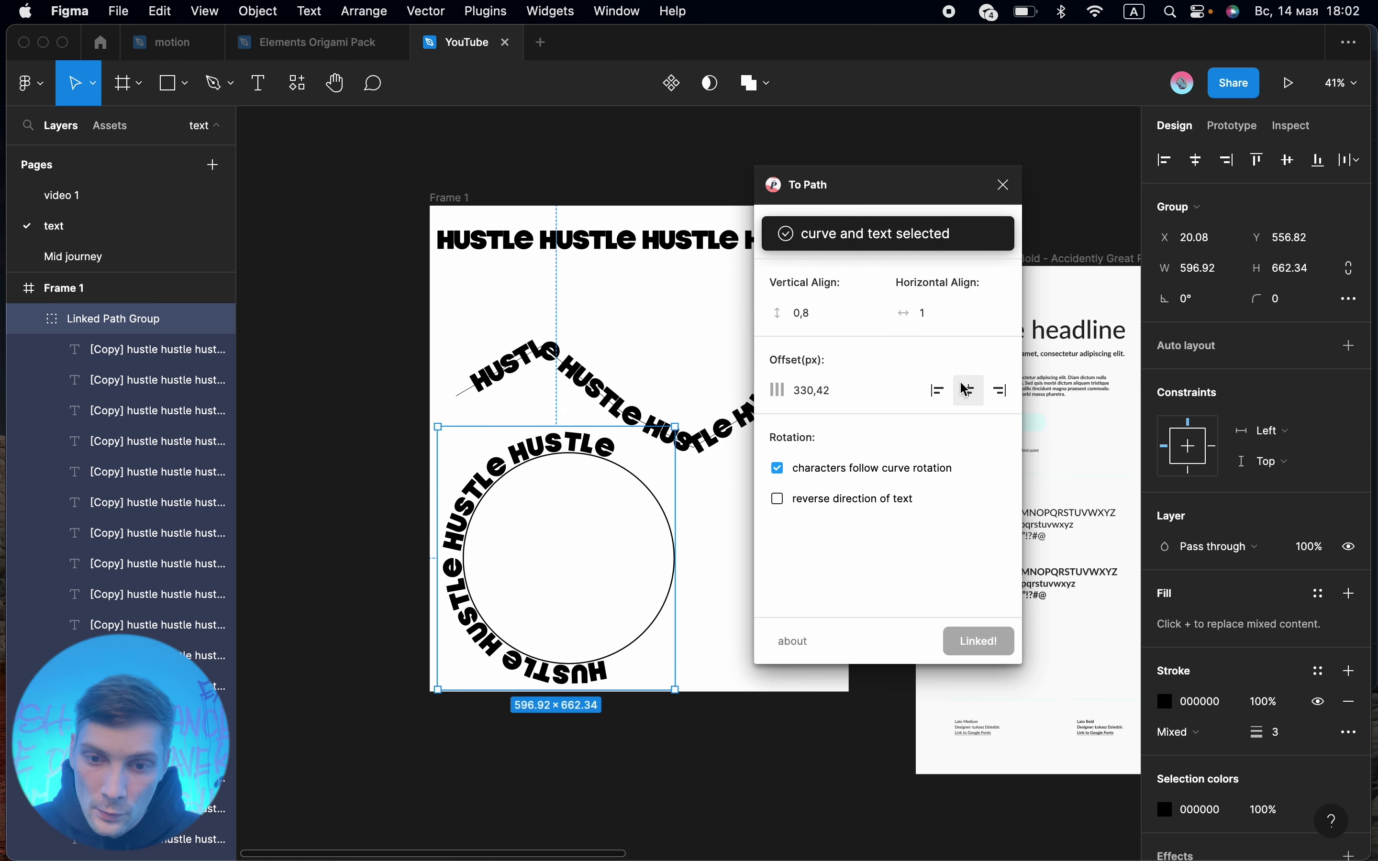
click(1004, 186)
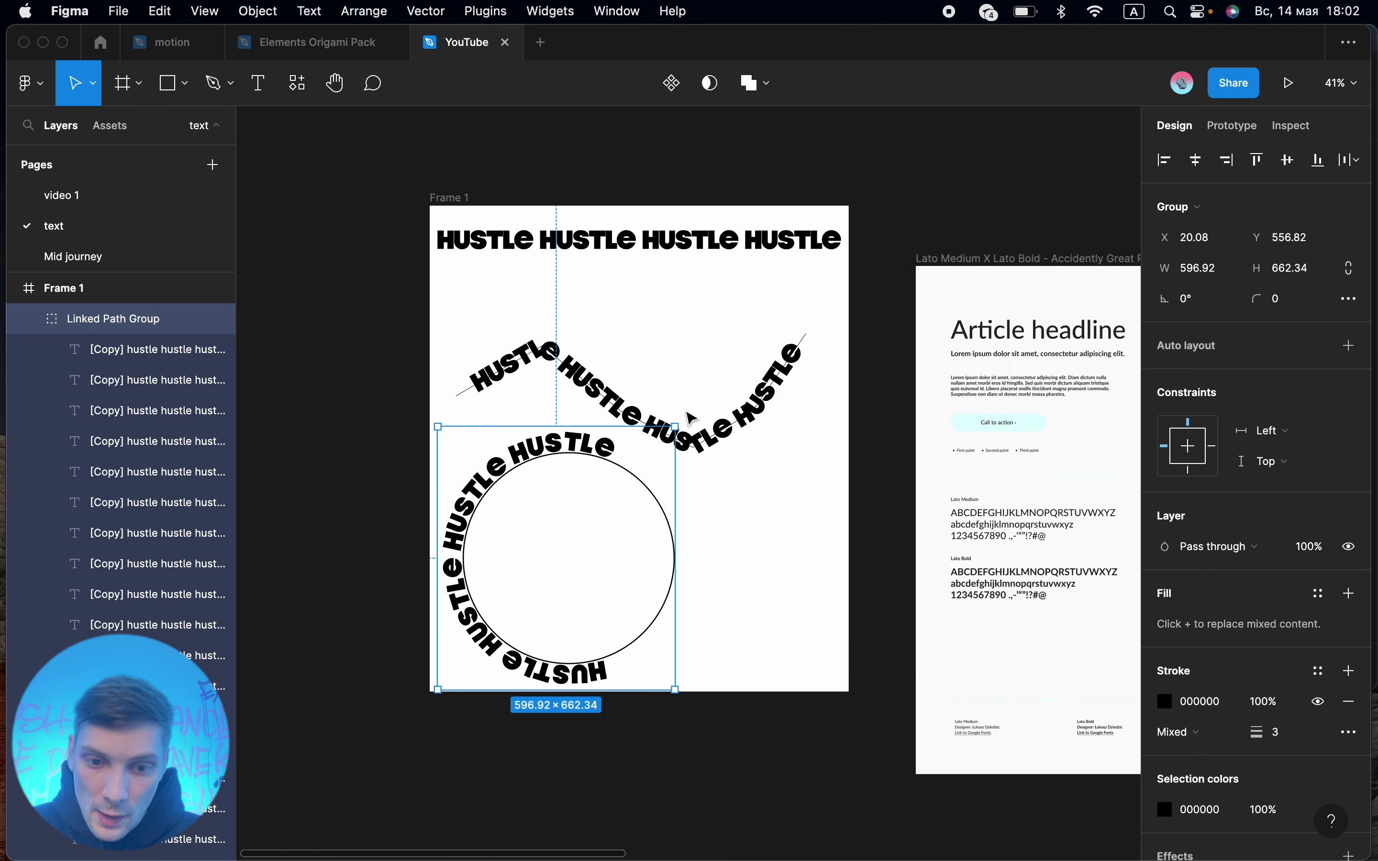
Rotate the circular HUSTLE text group about a quarter turn and nudge it up and right
drag(686, 415, 682, 659)
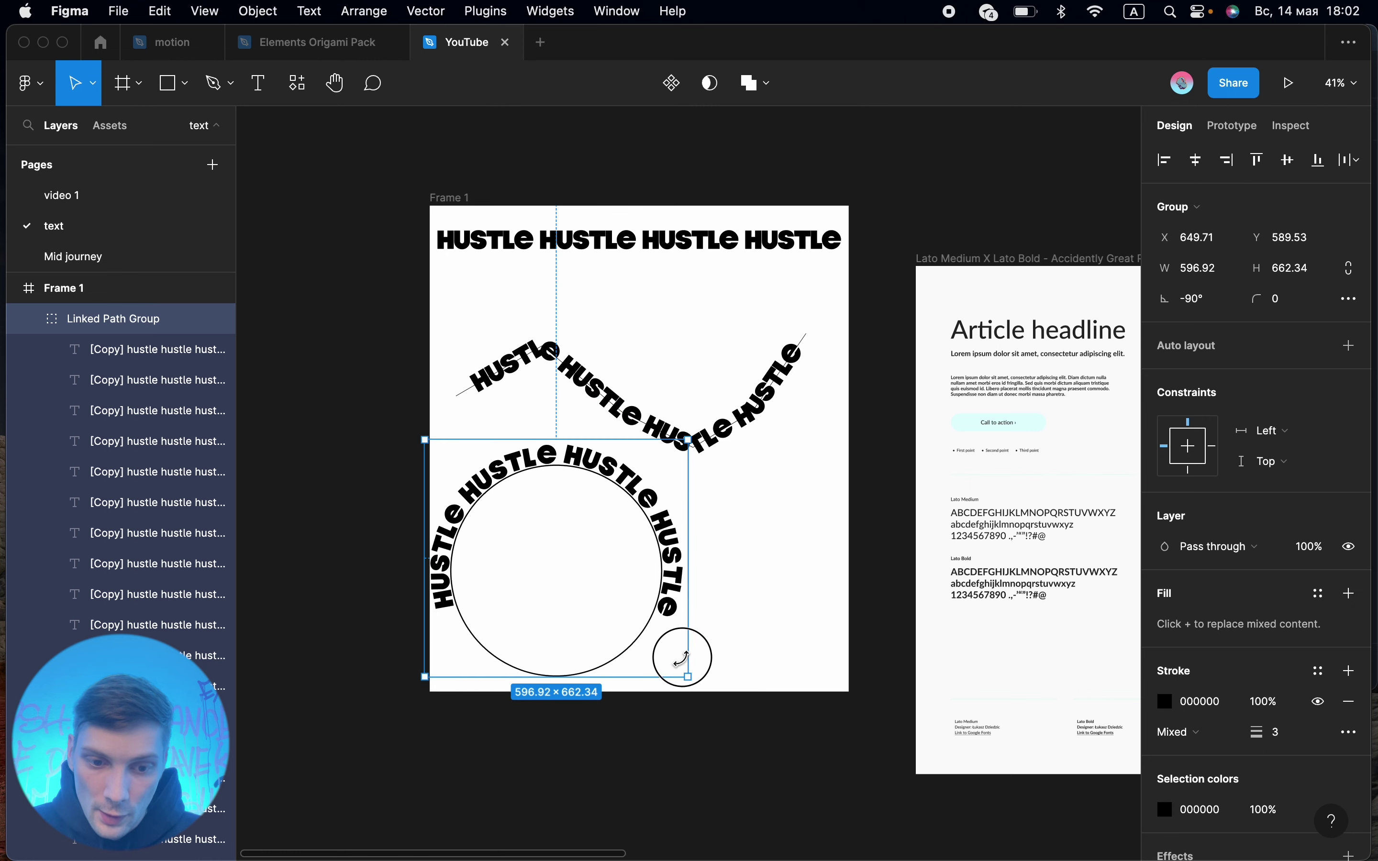
drag(671, 598, 688, 583)
drag(713, 674, 725, 661)
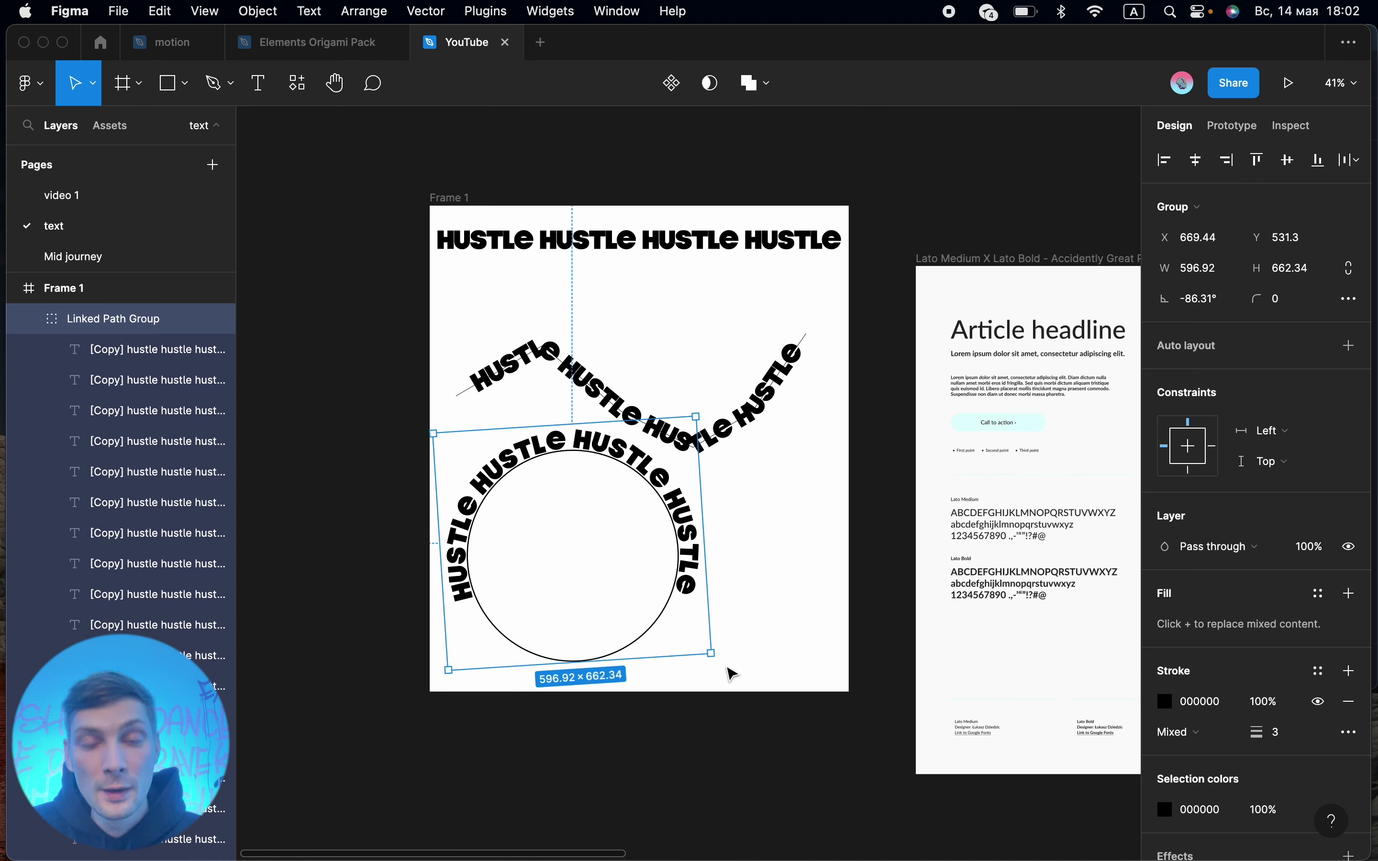
click(538, 564)
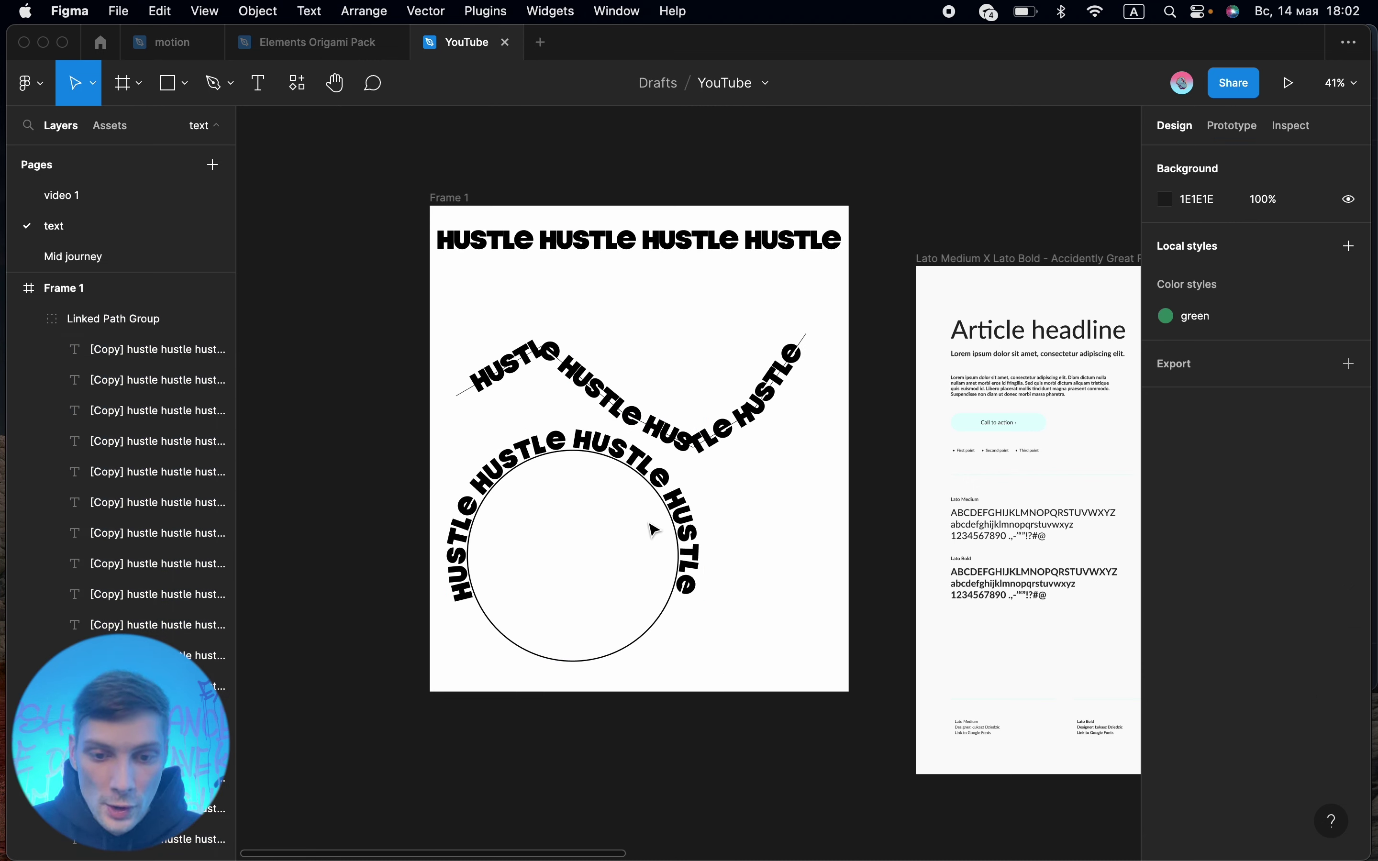
Hide the [Linked] Ellipse 1 circle beneath the HUSTLE lettering
click(113, 318)
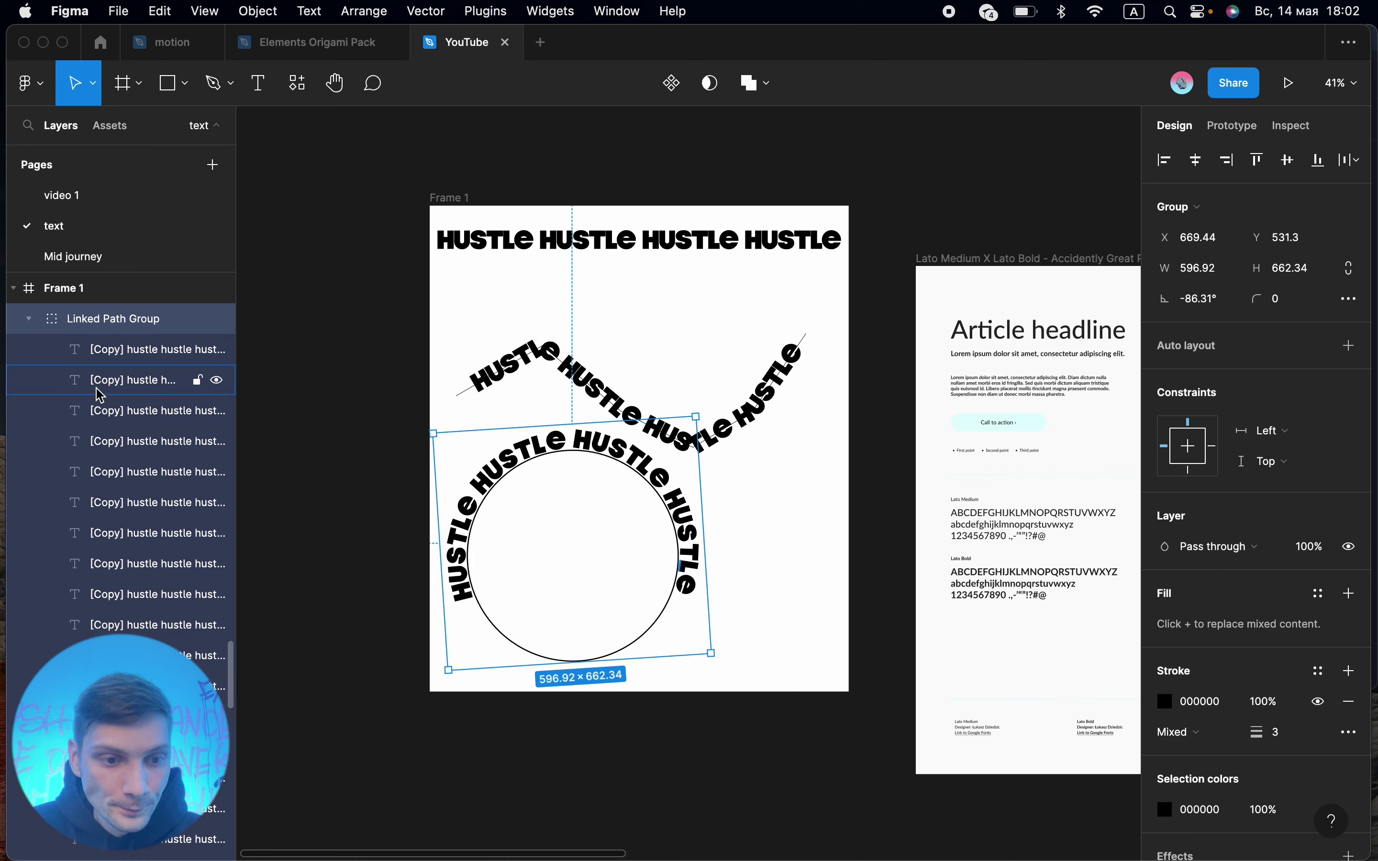
scroll(99, 394, down, 2)
scroll(99, 396, down, 5)
scroll(96, 398, down, 3)
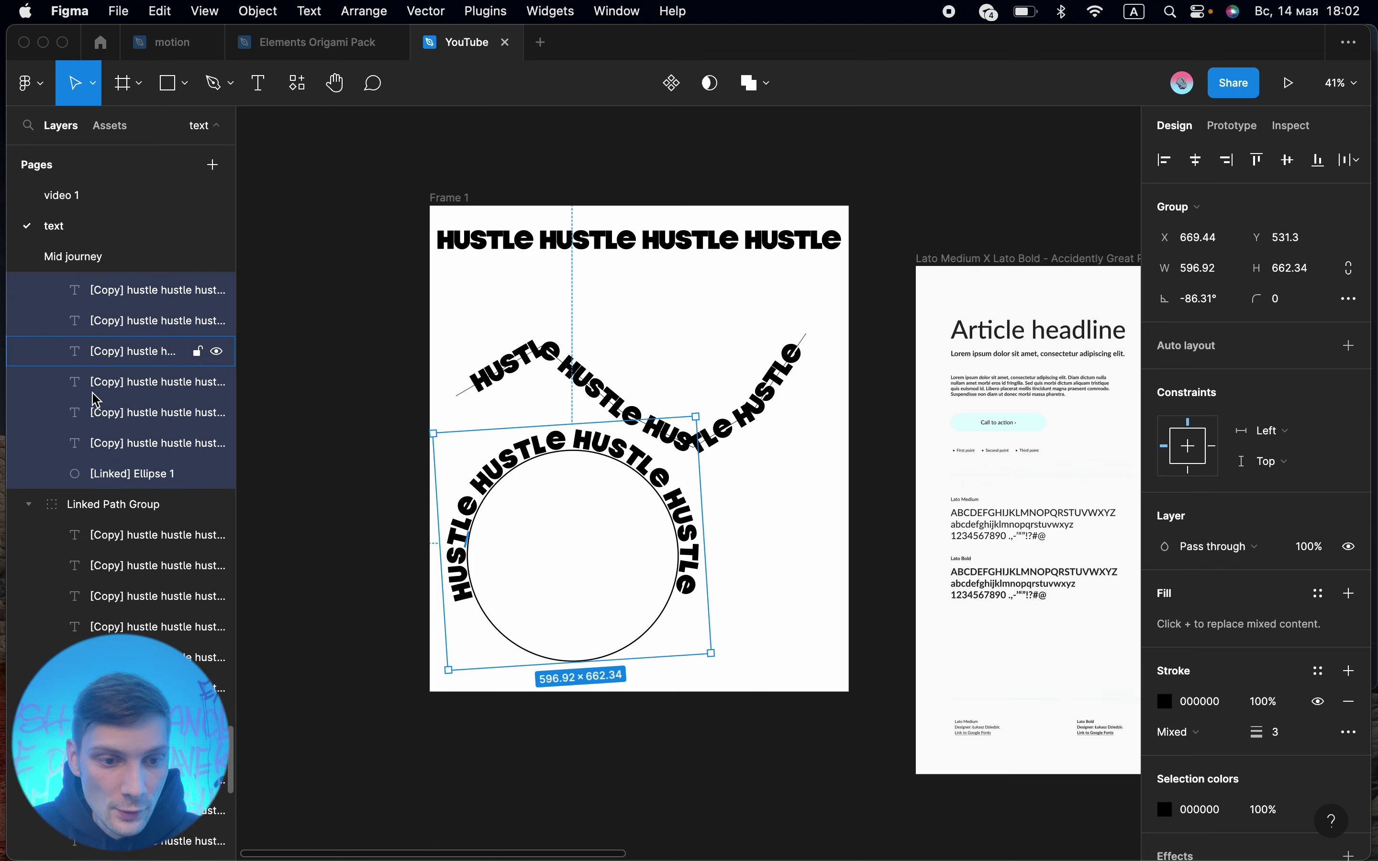
click(100, 475)
click(217, 476)
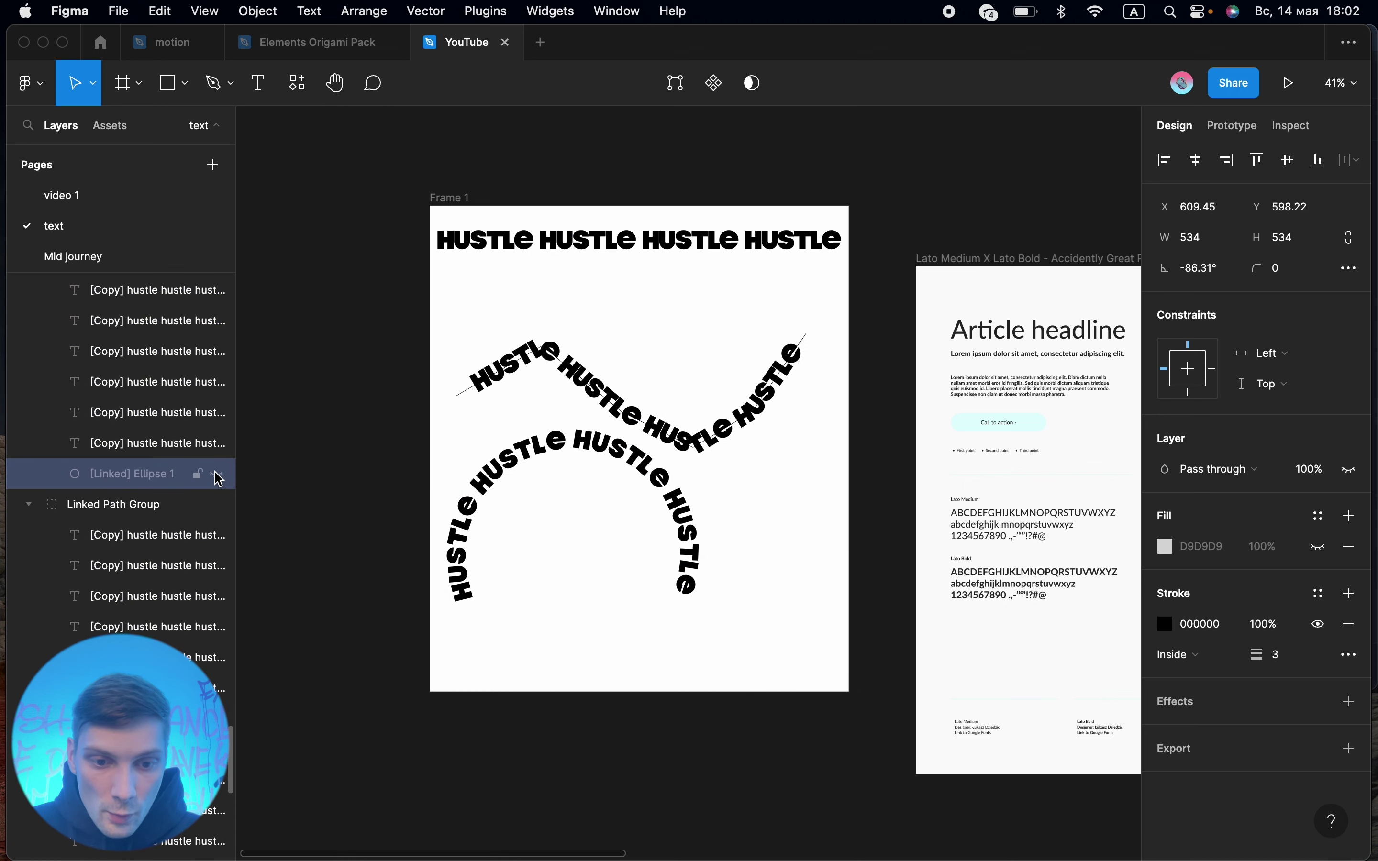
click(863, 538)
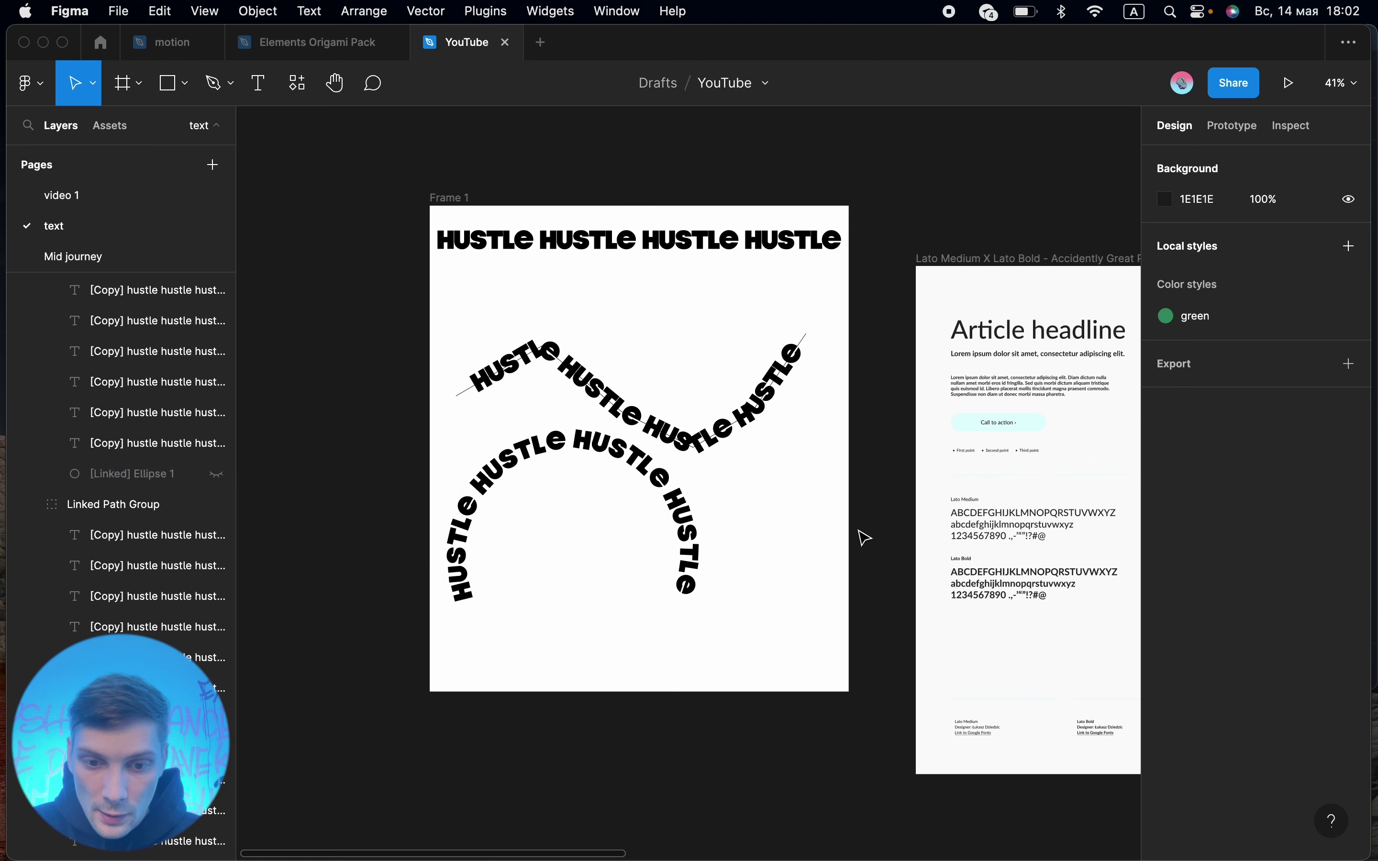
Collapse the arched text group in the layers panel and briefly toggle its visibility
click(689, 502)
click(26, 320)
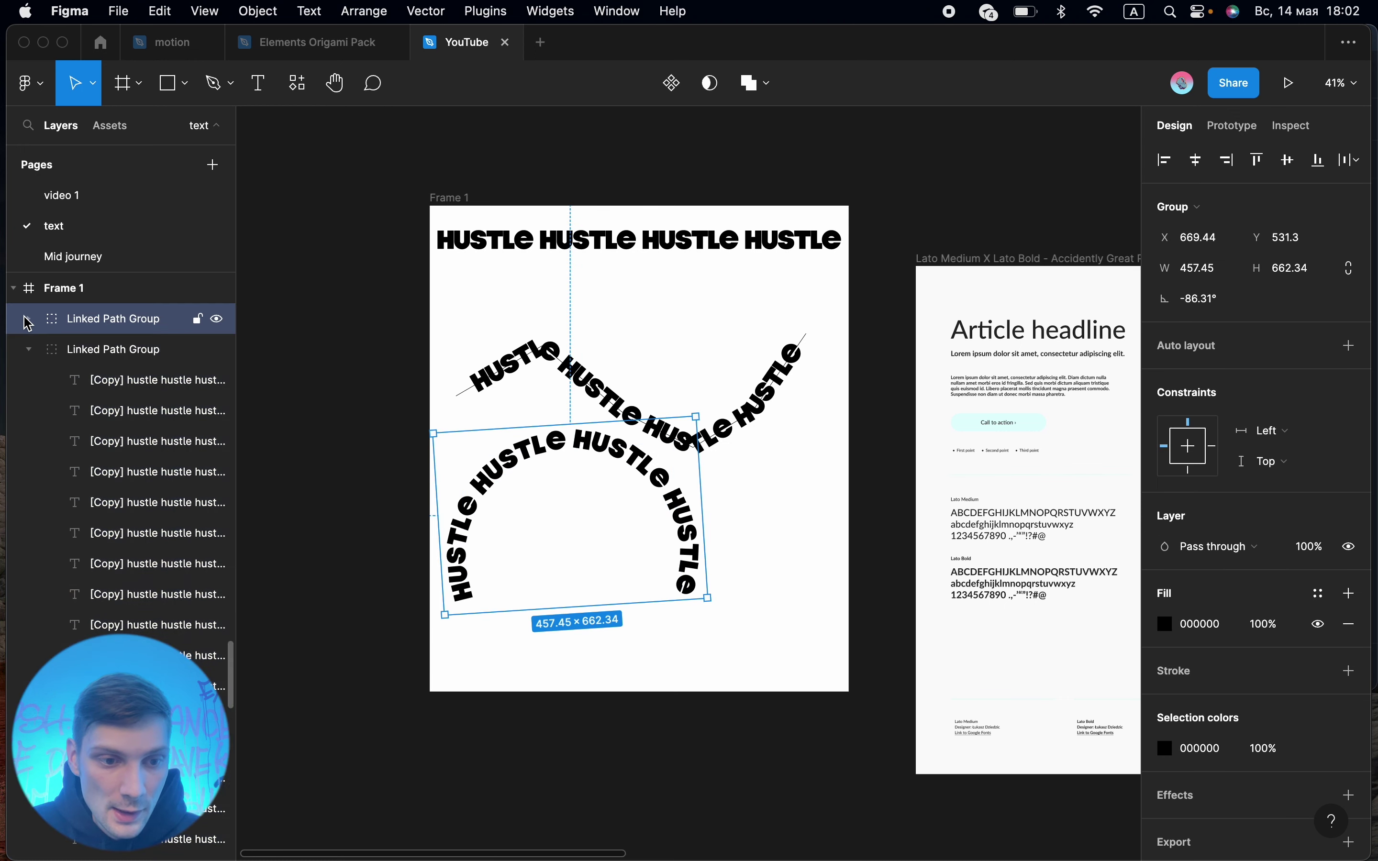
click(89, 314)
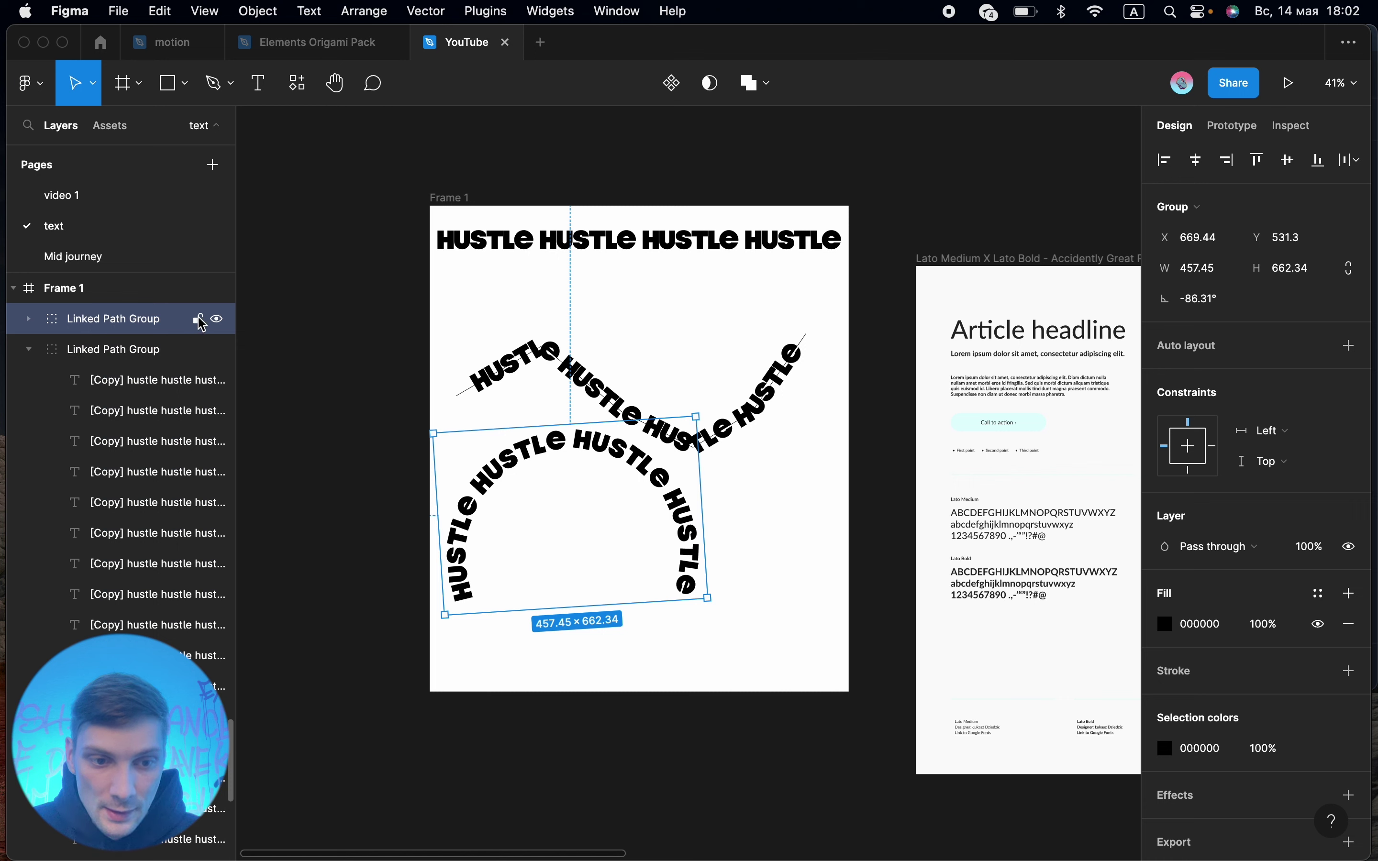
click(216, 320)
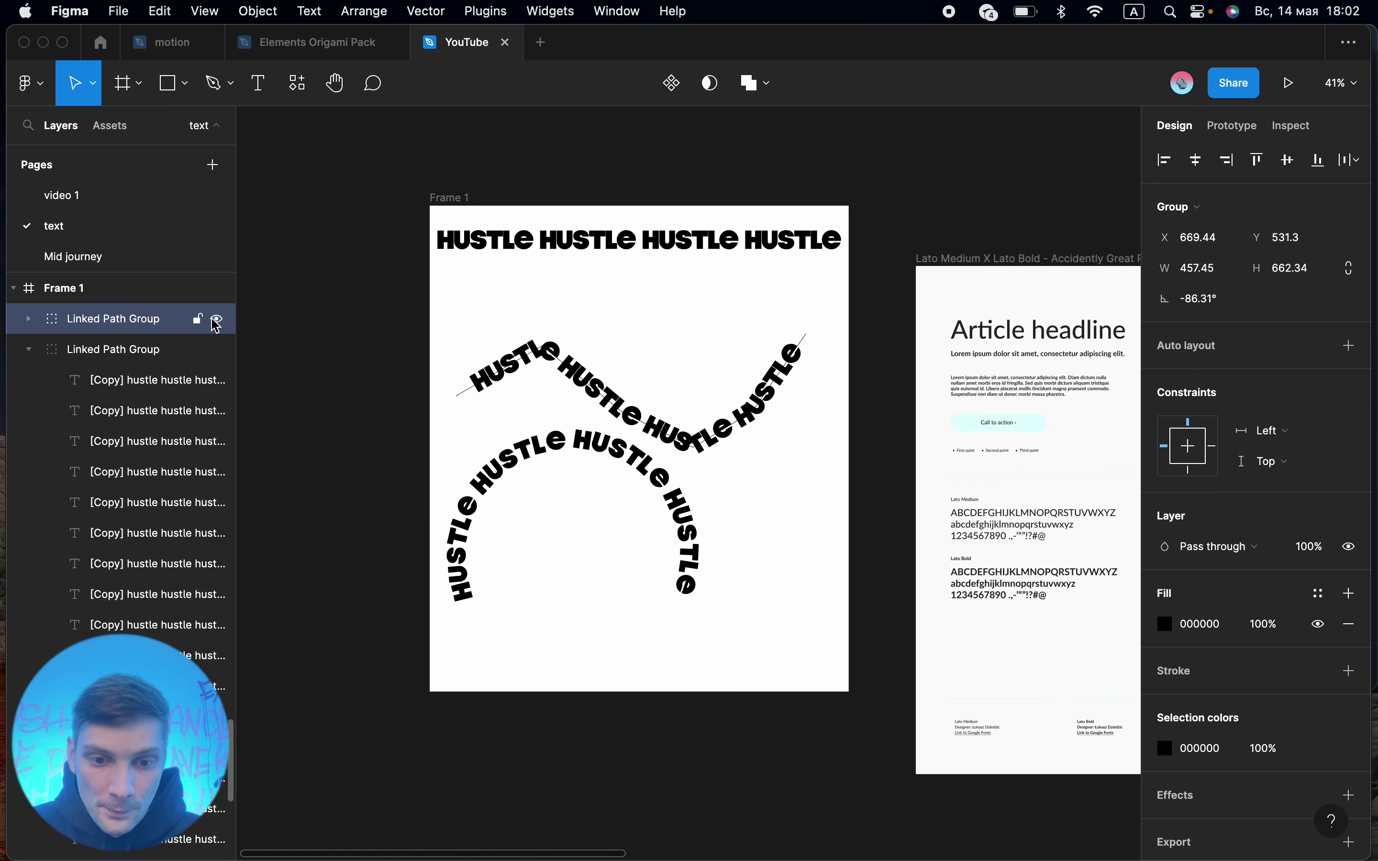
click(528, 512)
click(692, 587)
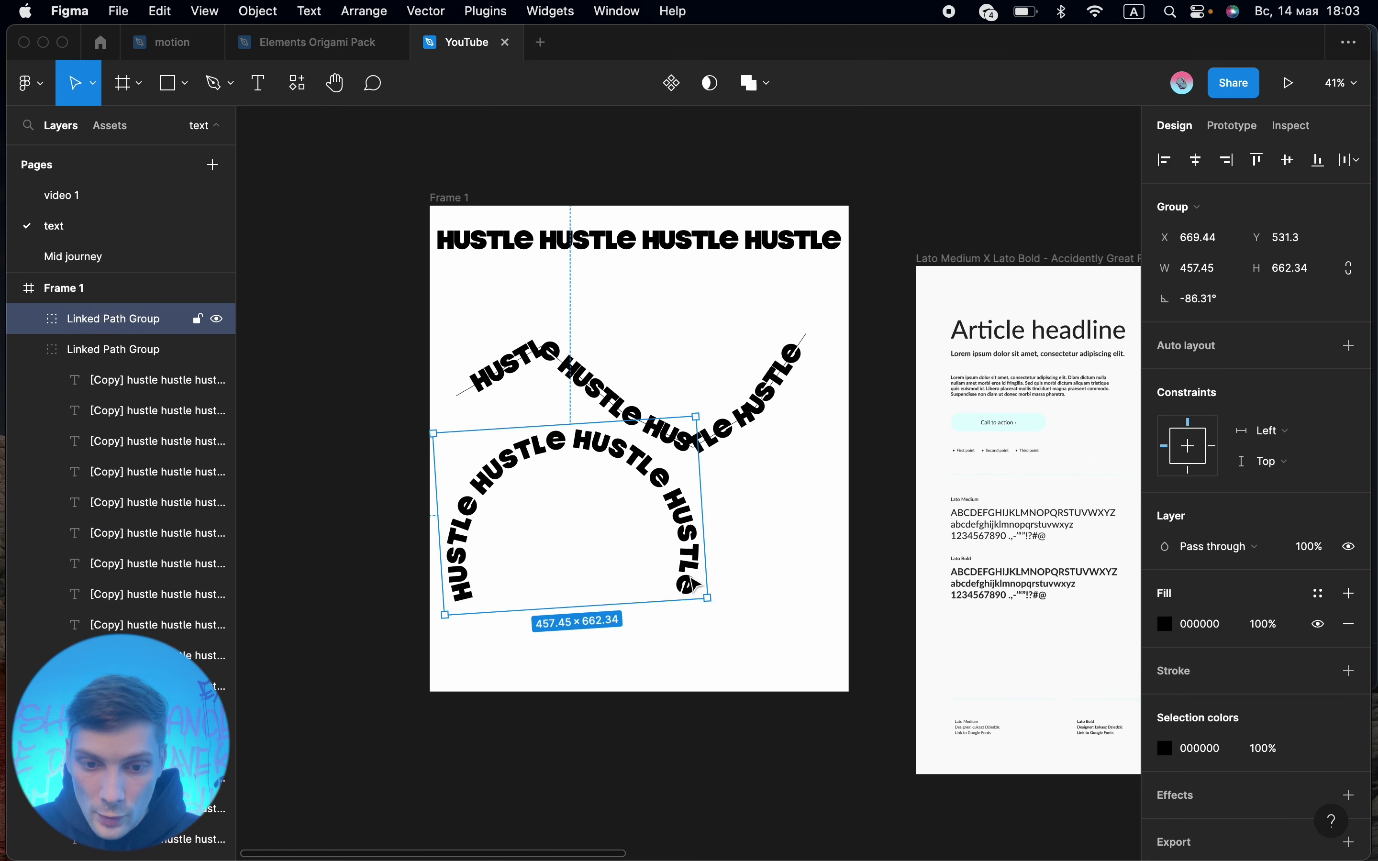
Fine-tune the arch's rotation to about -89.67° so the lettering sits level
click(719, 602)
drag(718, 603, 713, 613)
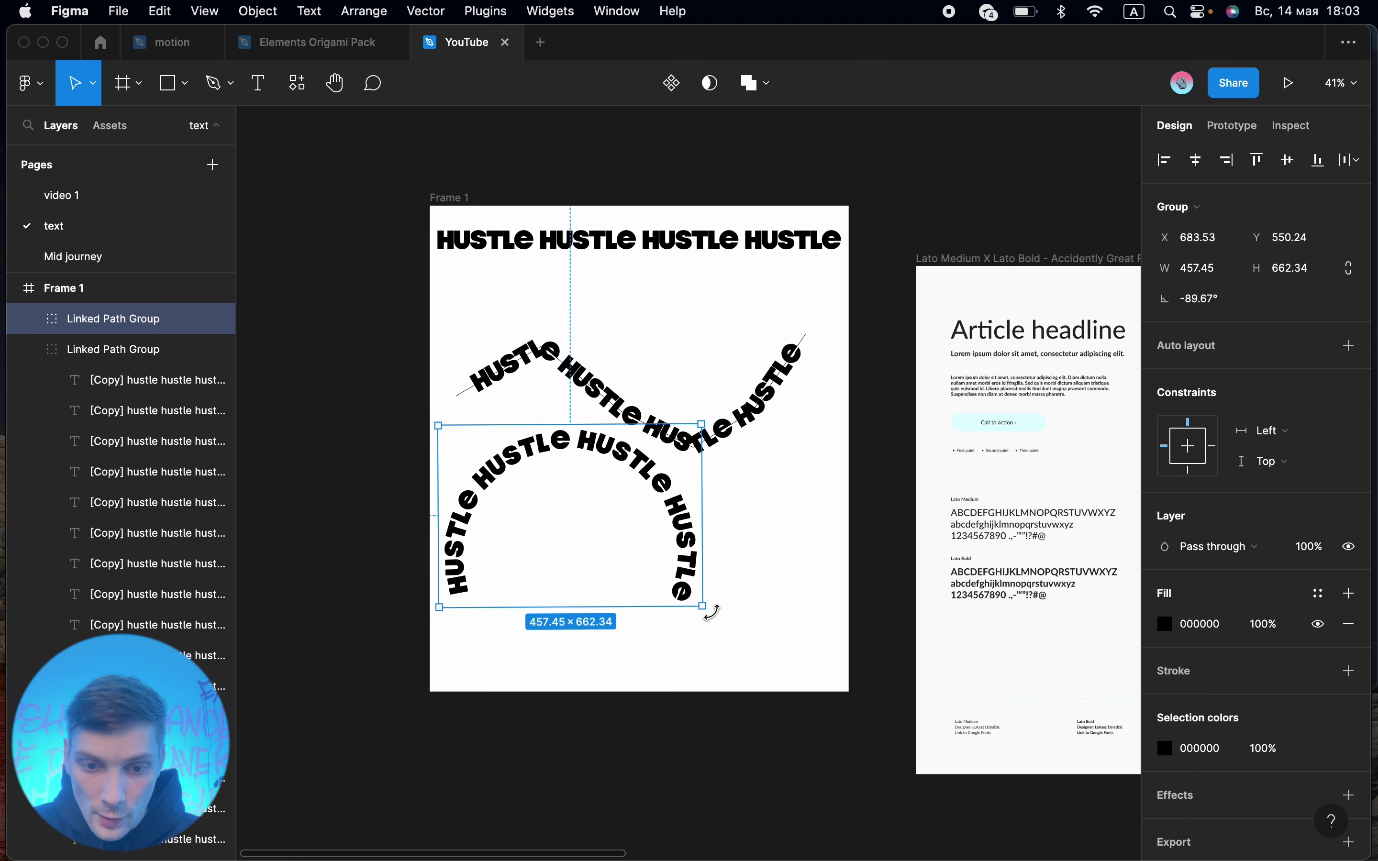
click(713, 612)
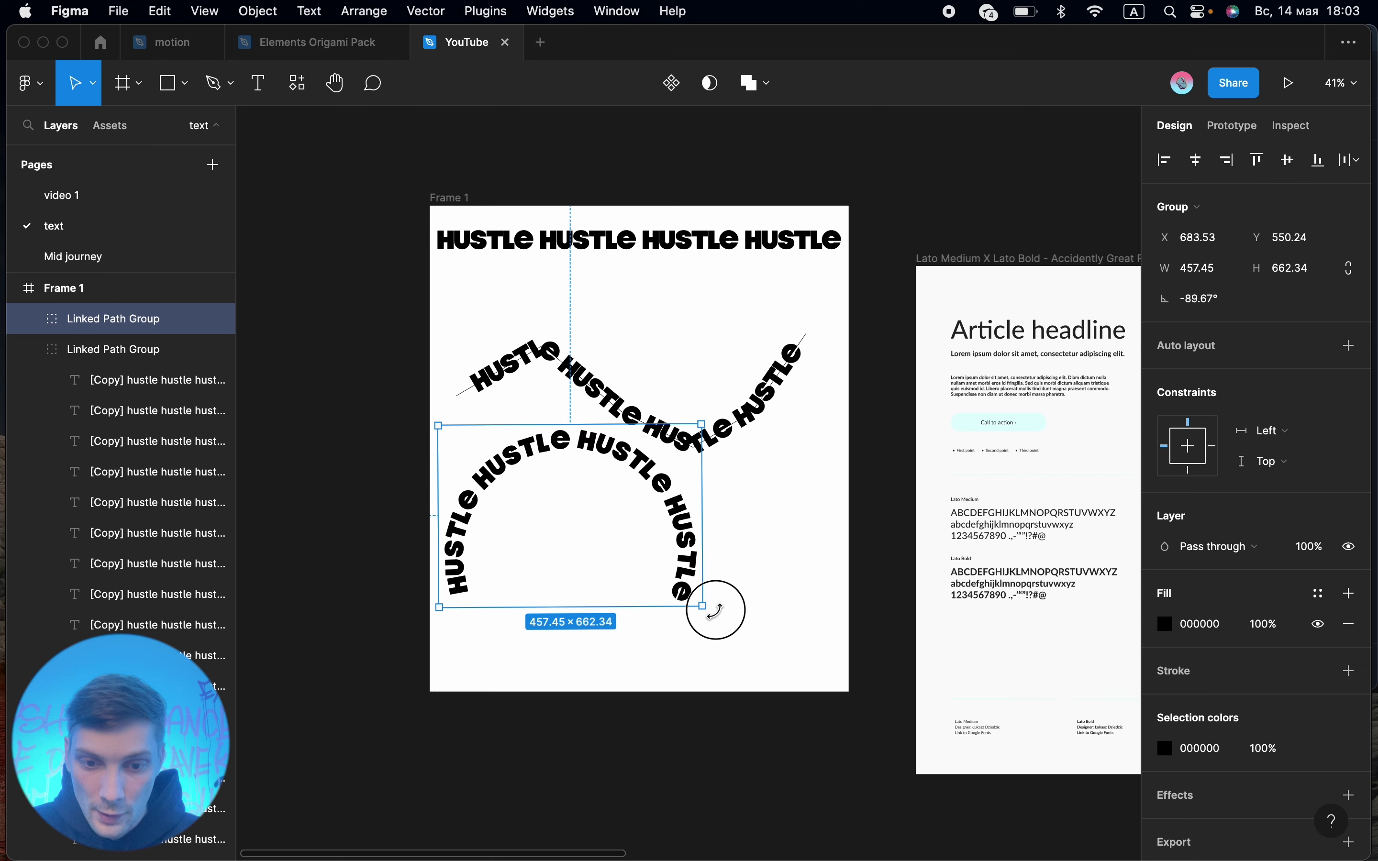
click(902, 256)
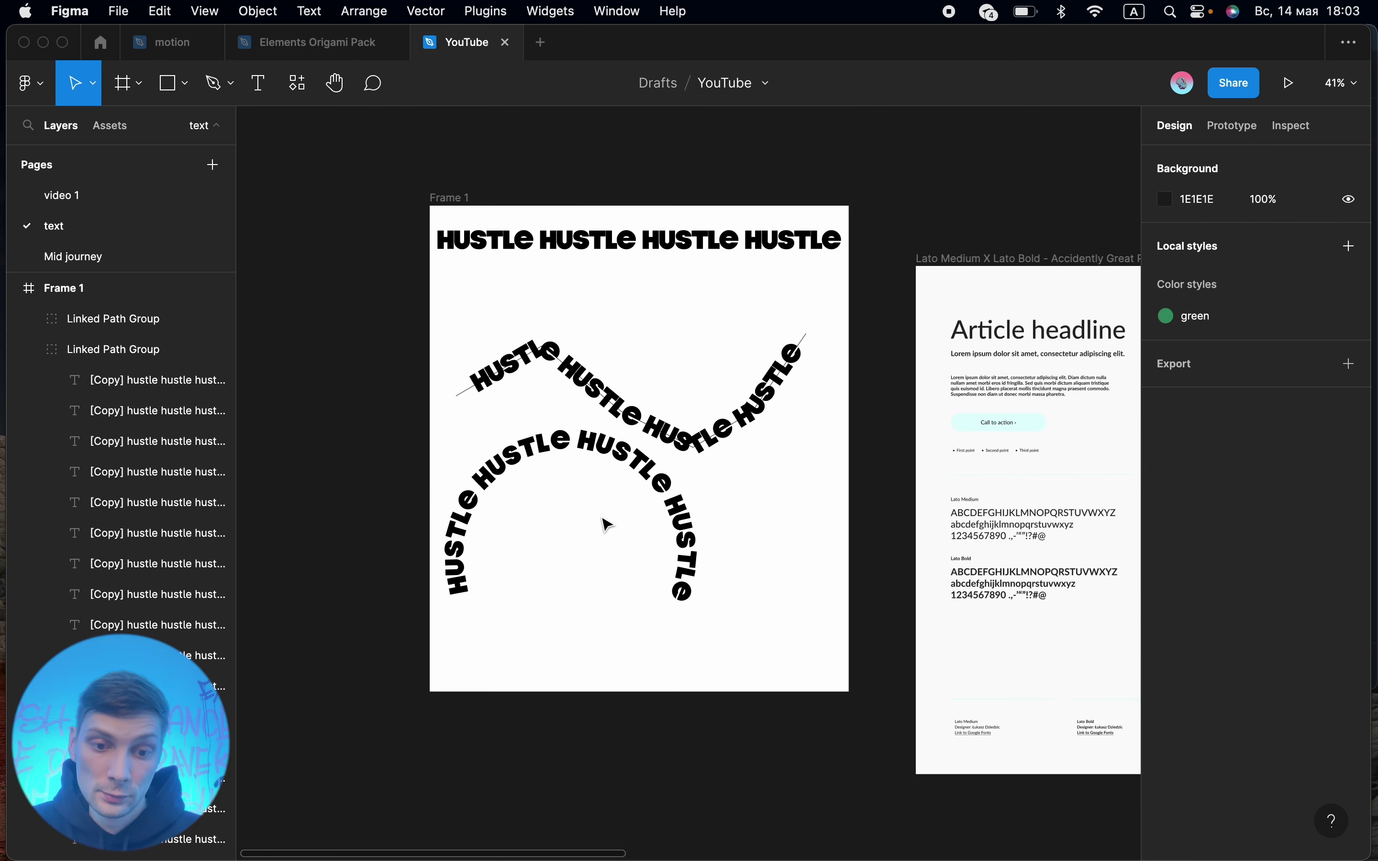
Drag the arched Linked Path Group down and right, centring it under the zigzag HUSTLE
drag(638, 467, 714, 512)
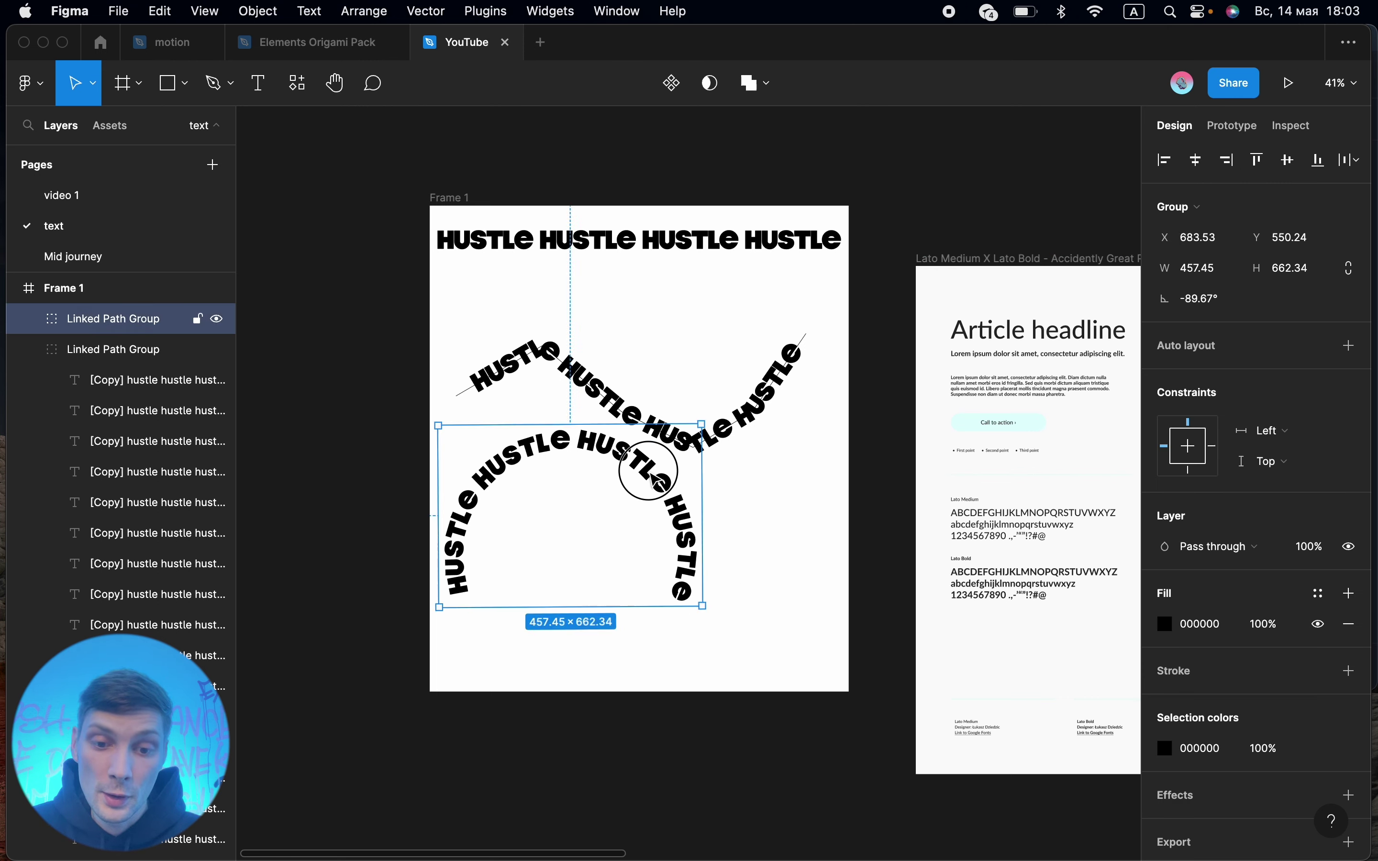
click(778, 389)
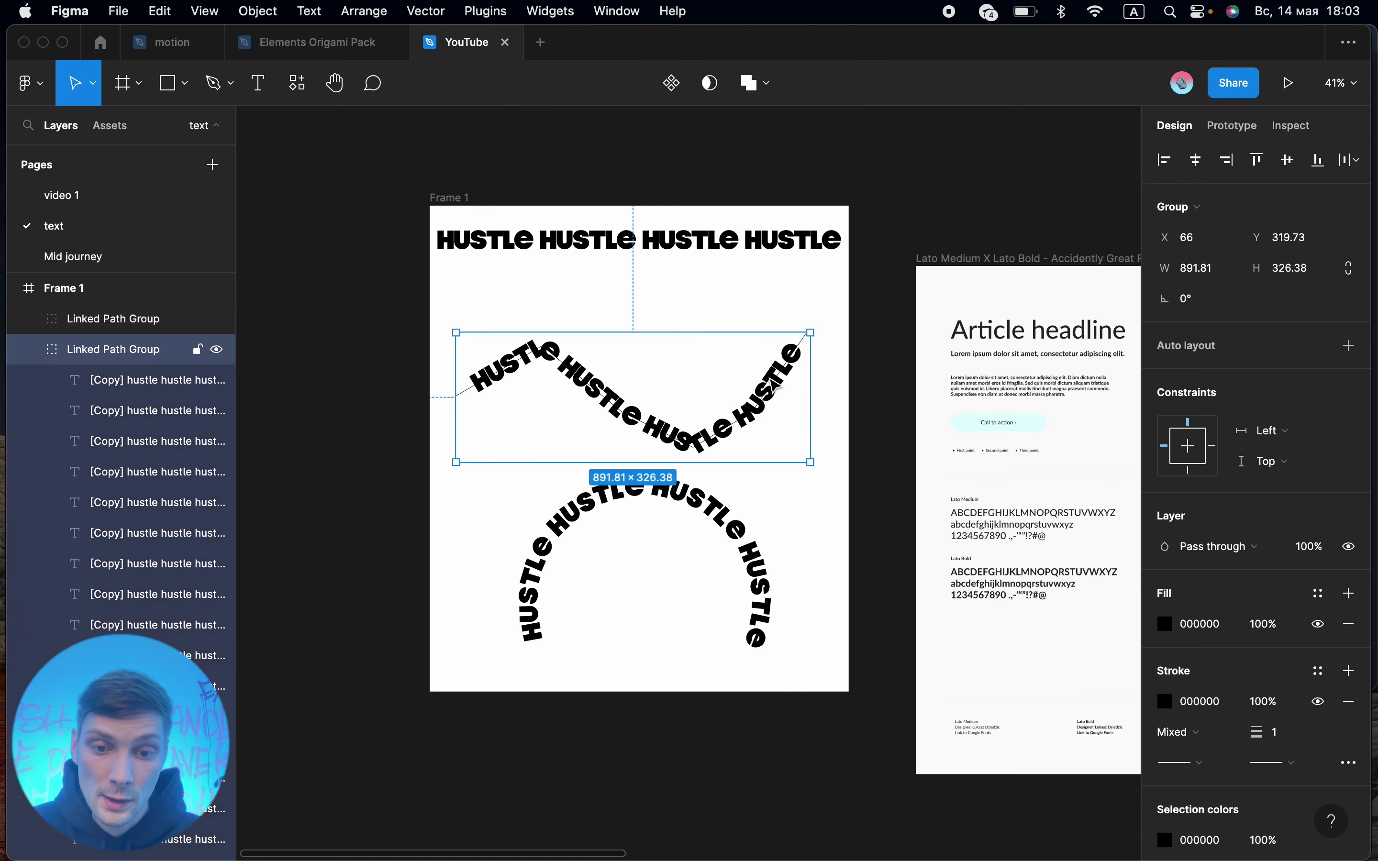
click(778, 389)
click(791, 396)
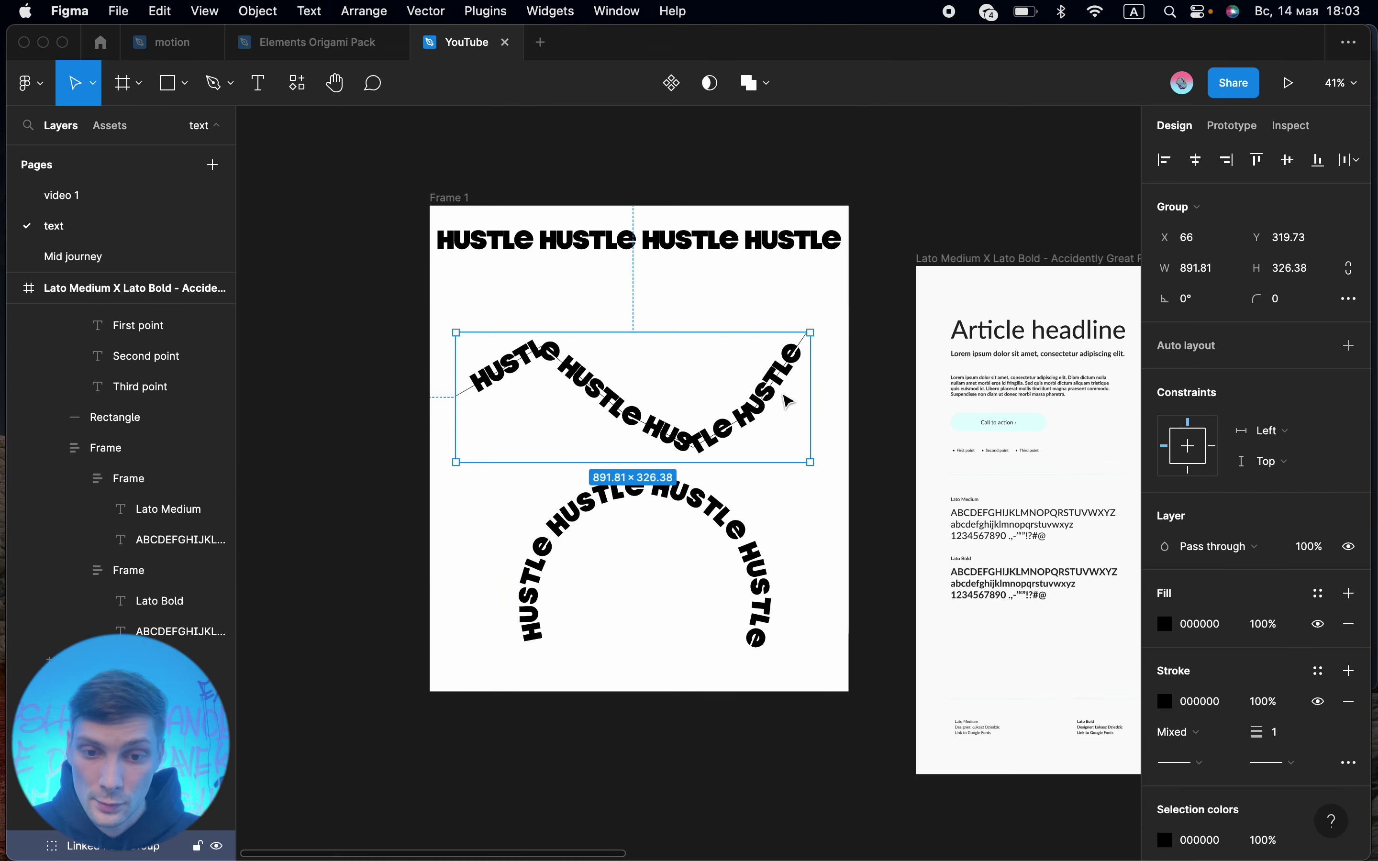
click(905, 245)
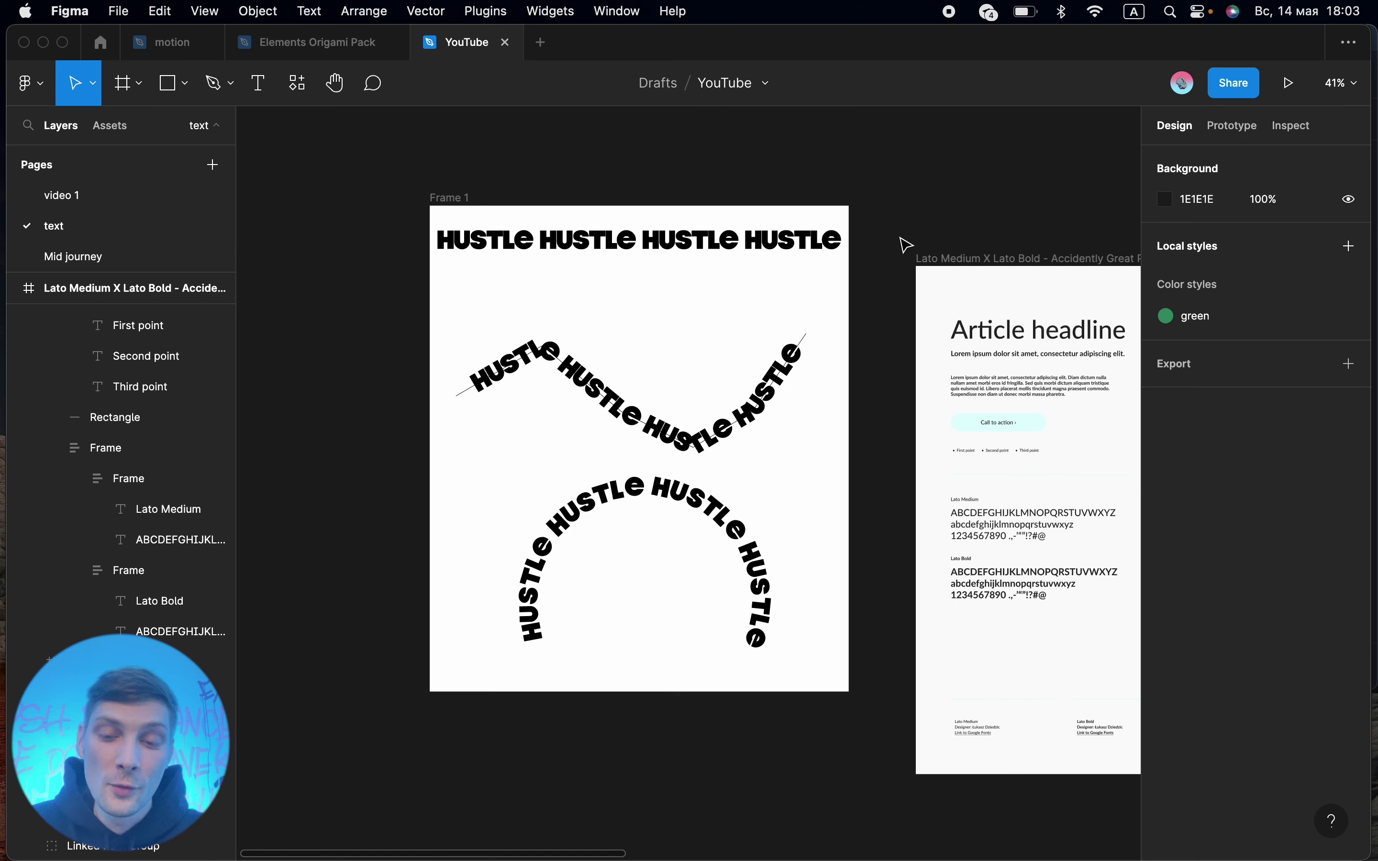